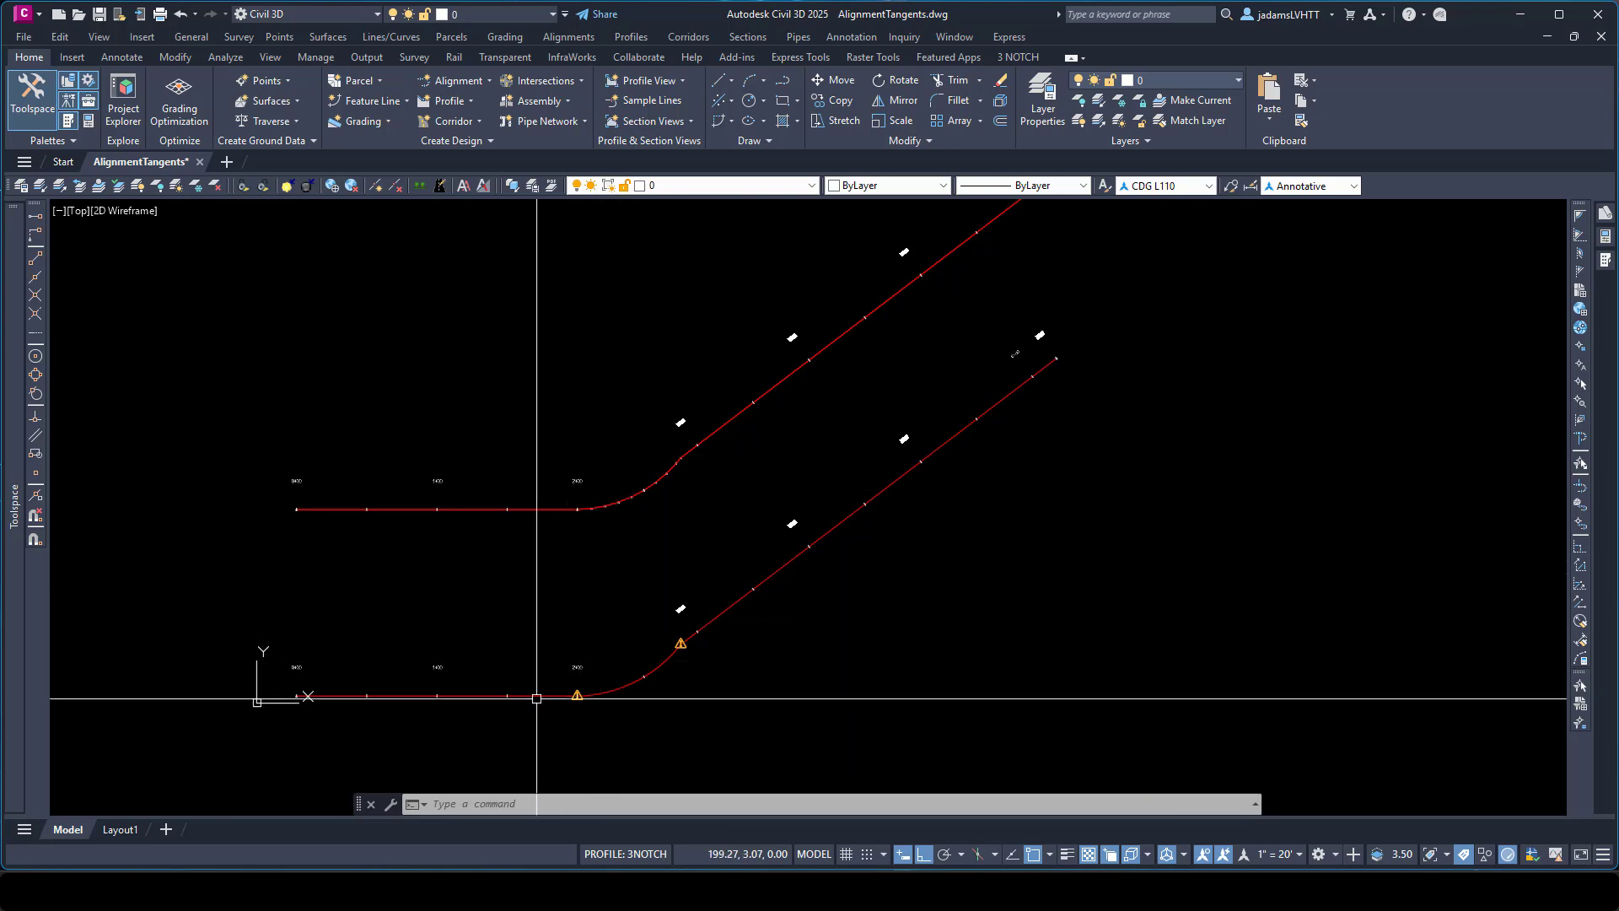
- Inspect the lower alignment's curve, its geometry grips and the warning markers at both curve ends
{"action": "scroll", "coordinate": [633, 711], "scroll_direction": "up", "scroll_amount": 4}
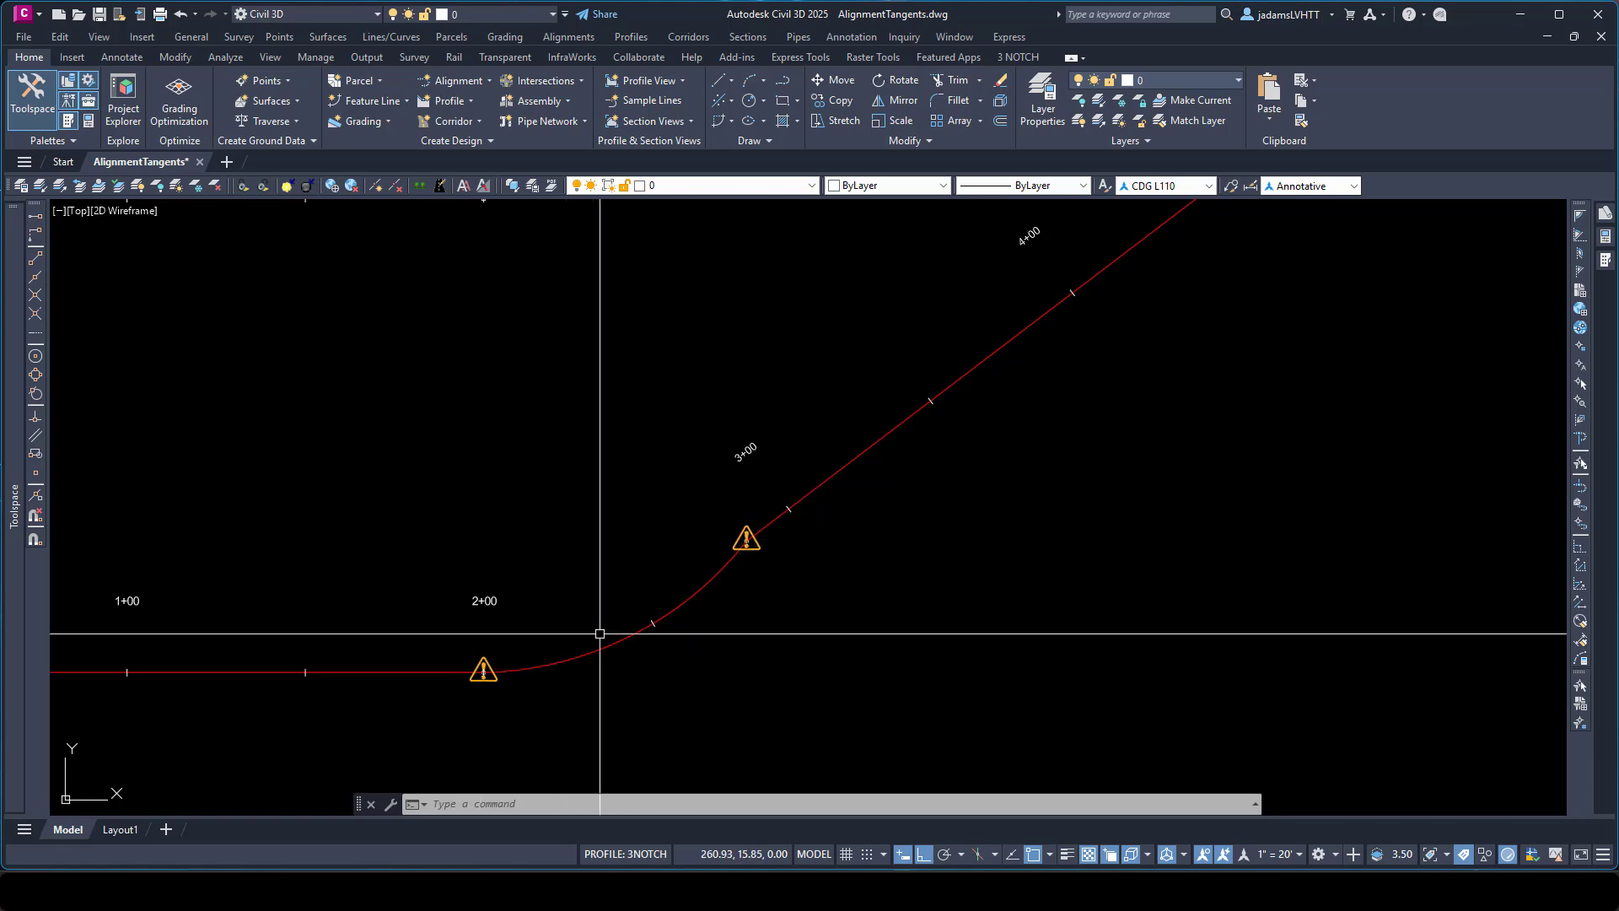
{"action": "scroll", "coordinate": [527, 767], "scroll_direction": "down", "scroll_amount": 4}
{"action": "scroll", "coordinate": [539, 708], "scroll_direction": "up", "scroll_amount": 2}
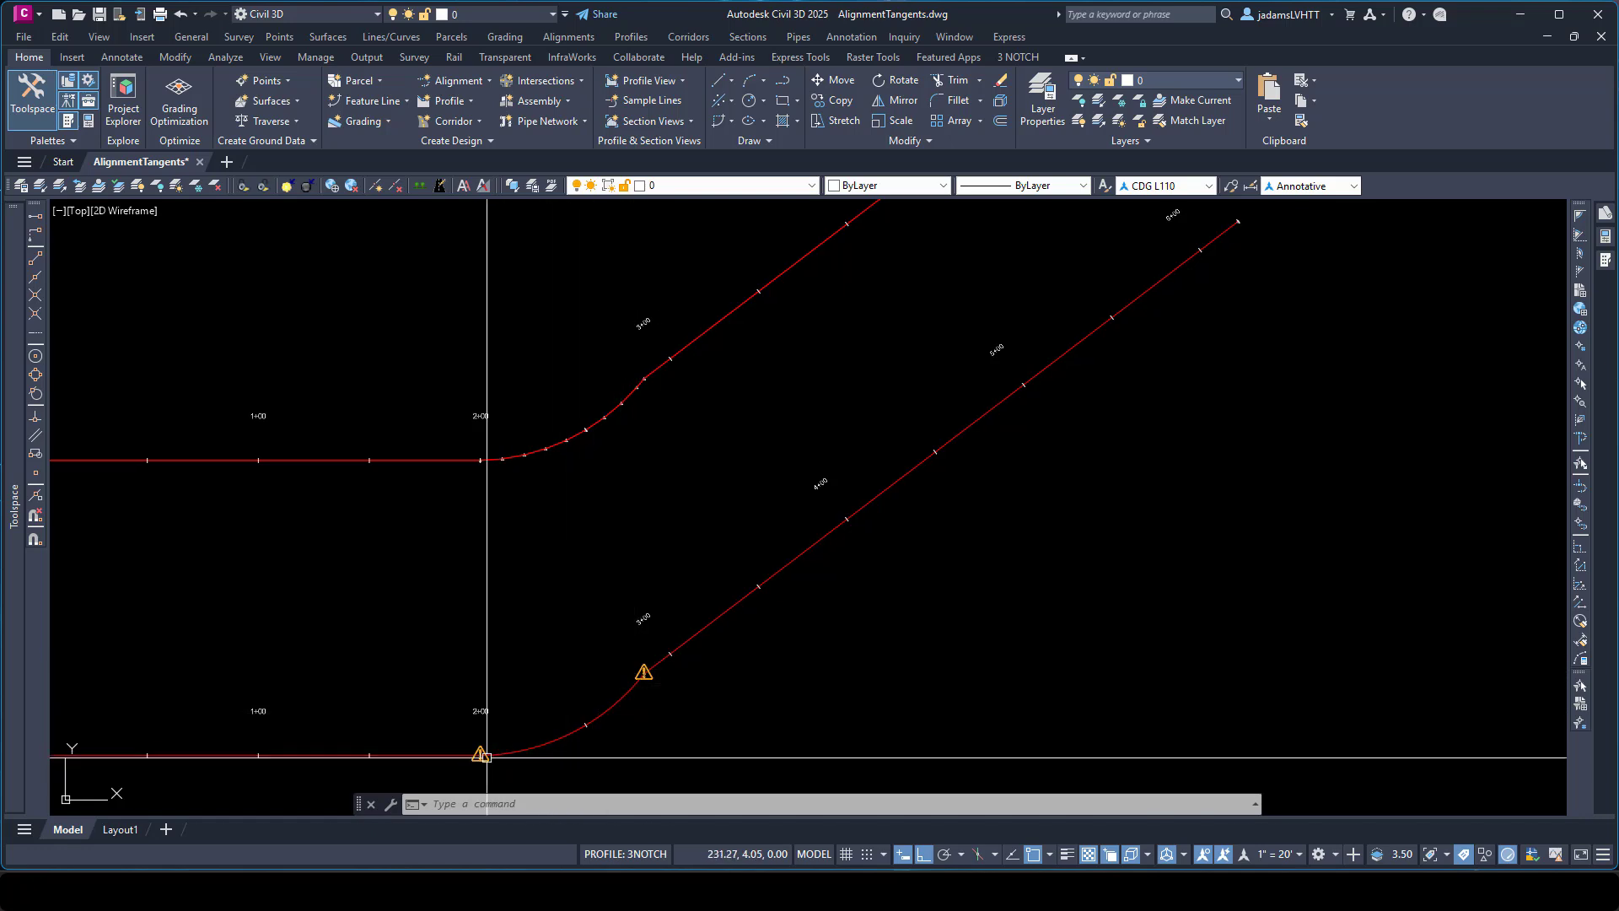
{"action": "left_click", "coordinate": [523, 749]}
{"action": "scroll", "coordinate": [524, 749], "scroll_direction": "down", "scroll_amount": 2}
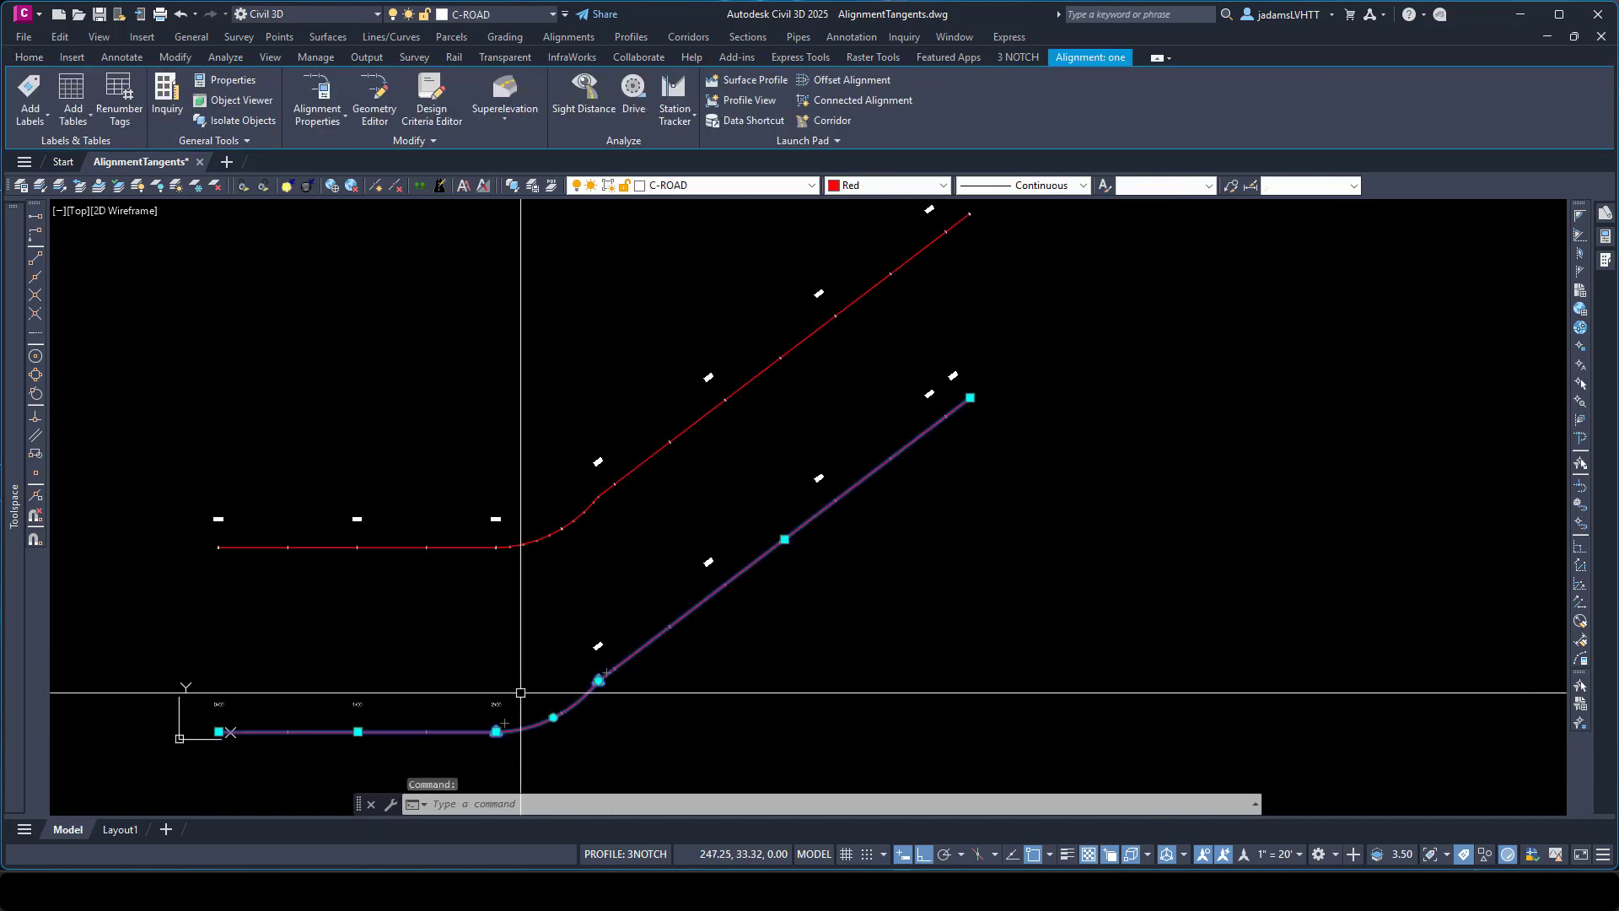
{"action": "scroll", "coordinate": [536, 739], "scroll_direction": "up", "scroll_amount": 2}
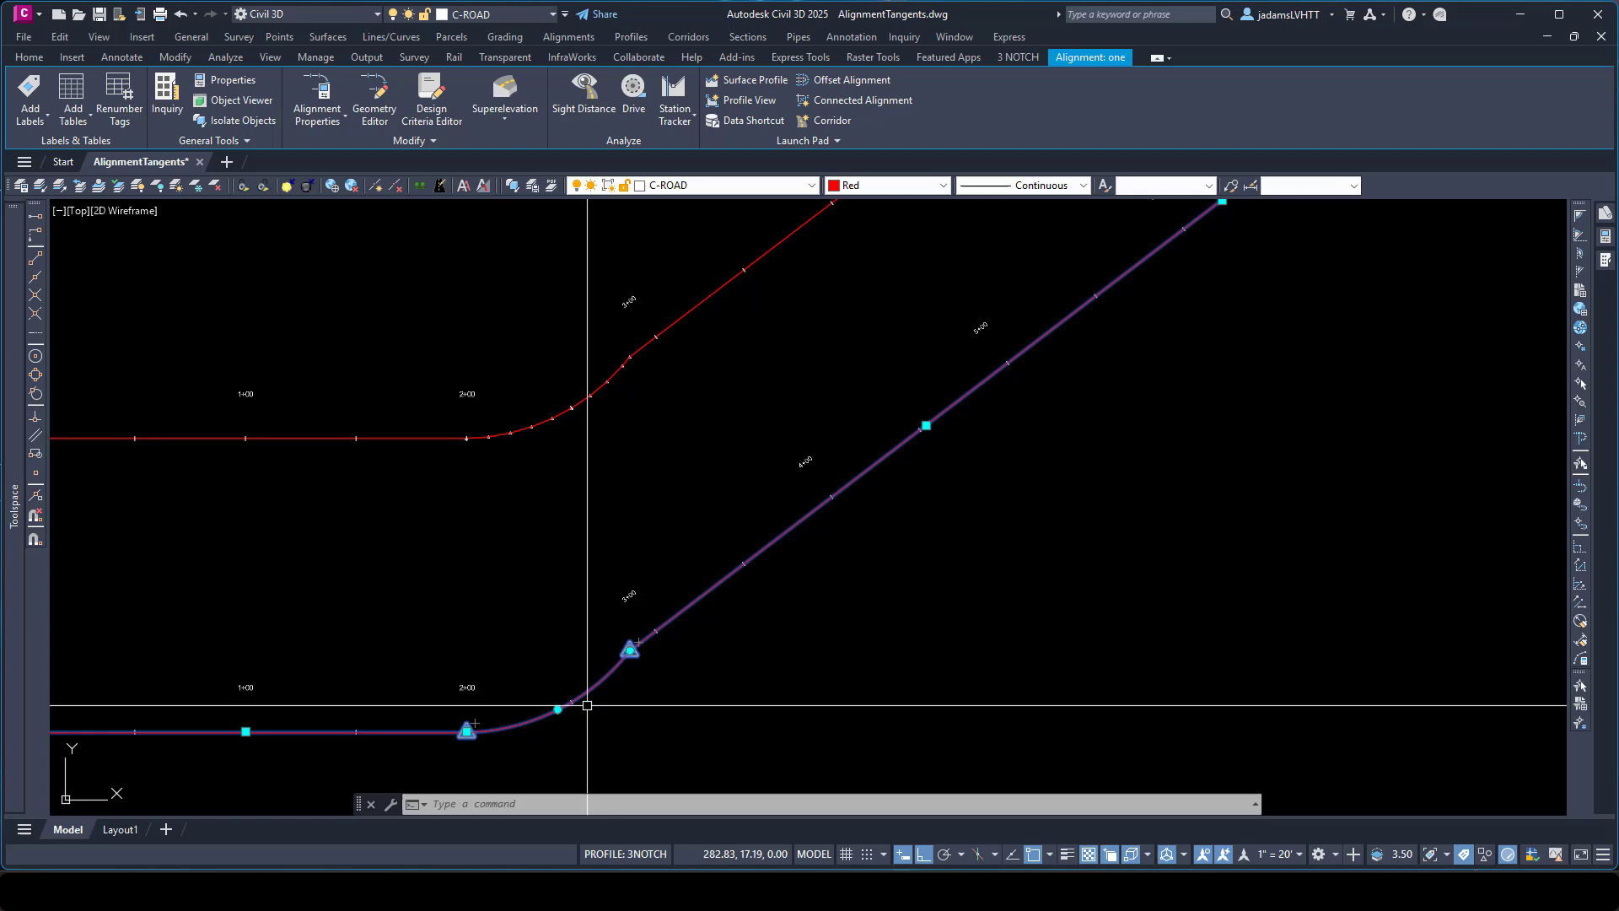
{"action": "key", "text": "Escape"}
{"action": "scroll", "coordinate": [647, 433], "scroll_direction": "down", "scroll_amount": 2}
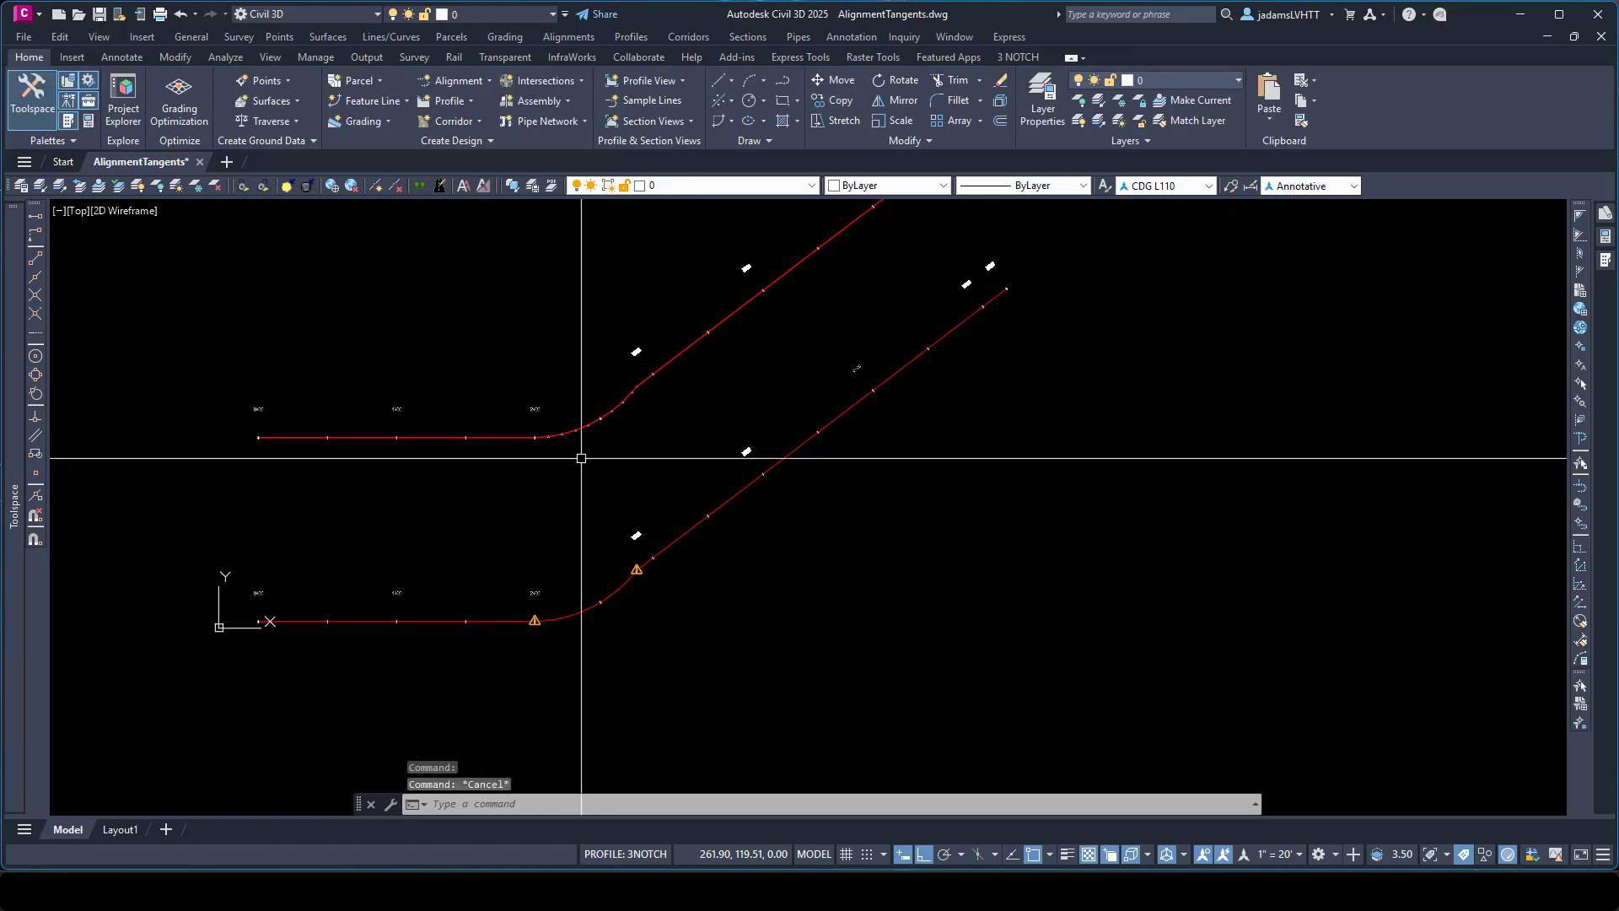
- Inspect the upper alignment's geometry along the bend between stations 2+00 and 3+00 and compare it with the lower alignment
{"action": "middle_click_drag", "start_coordinate": [582, 452], "coordinate": [549, 528]}
{"action": "left_click", "coordinate": [499, 504]}
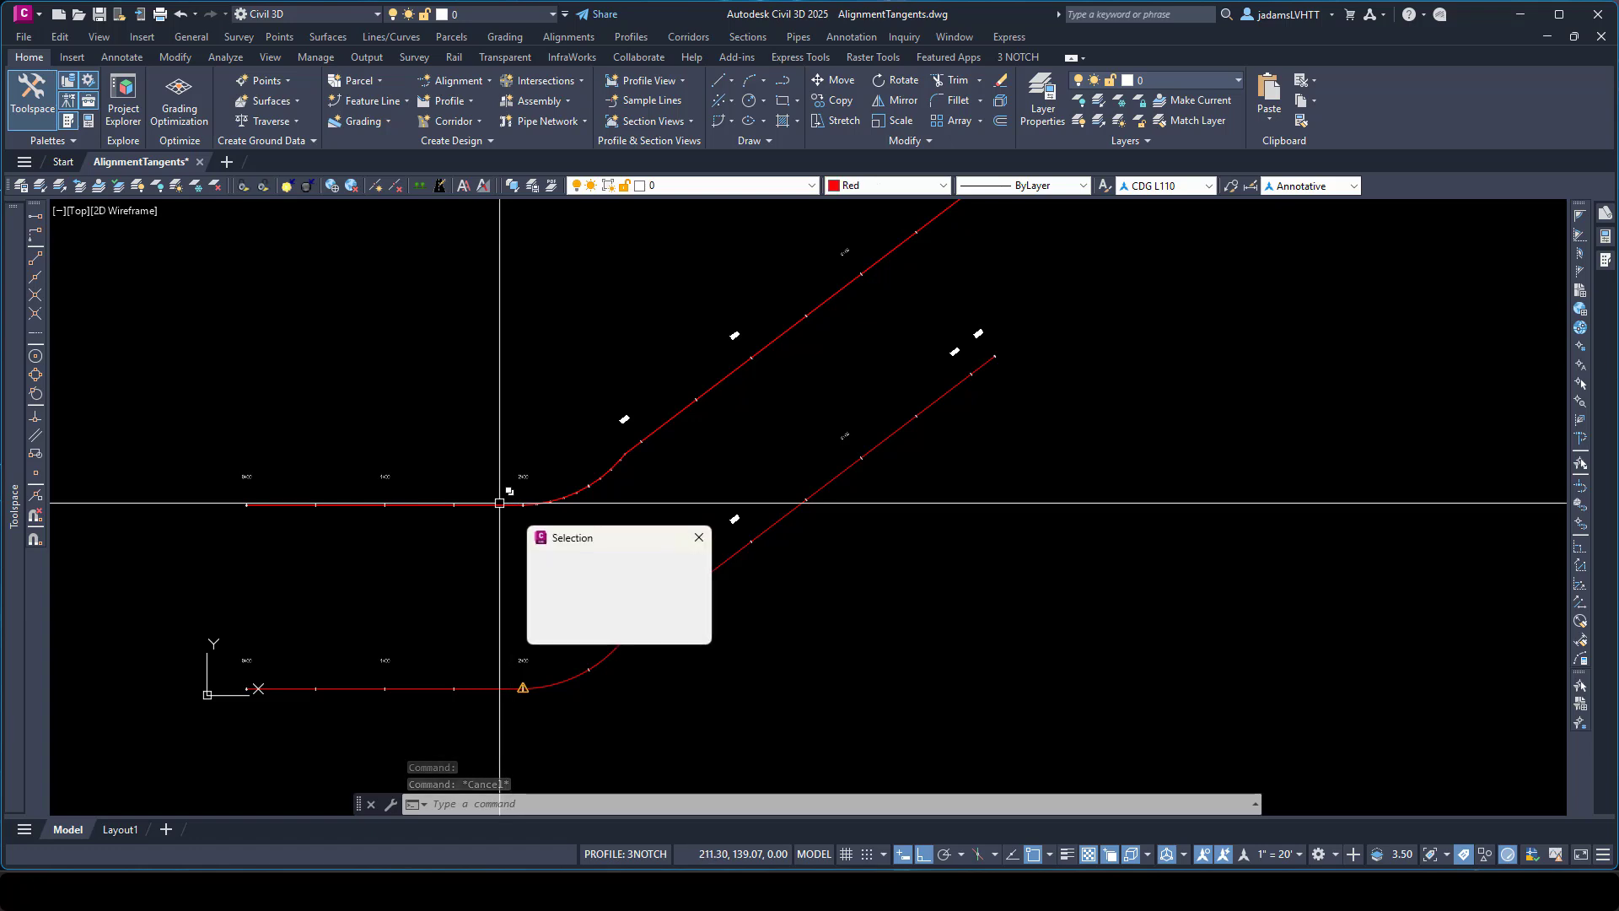
{"action": "scroll", "coordinate": [577, 528], "scroll_direction": "up", "scroll_amount": 6}
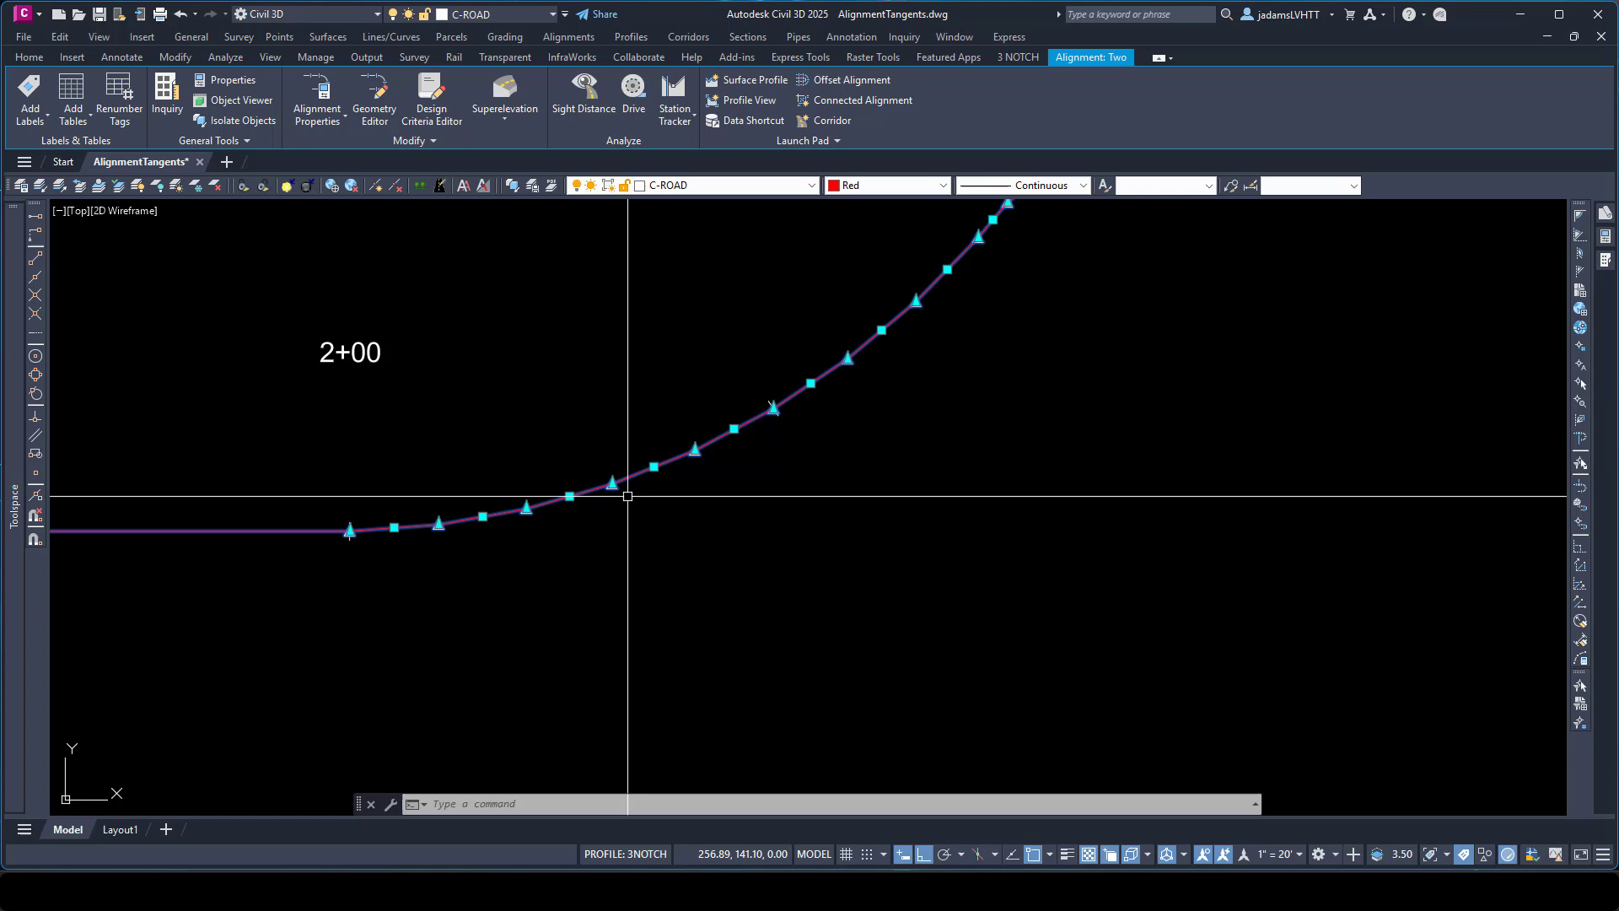
{"action": "scroll", "coordinate": [578, 589], "scroll_direction": "down", "scroll_amount": 5}
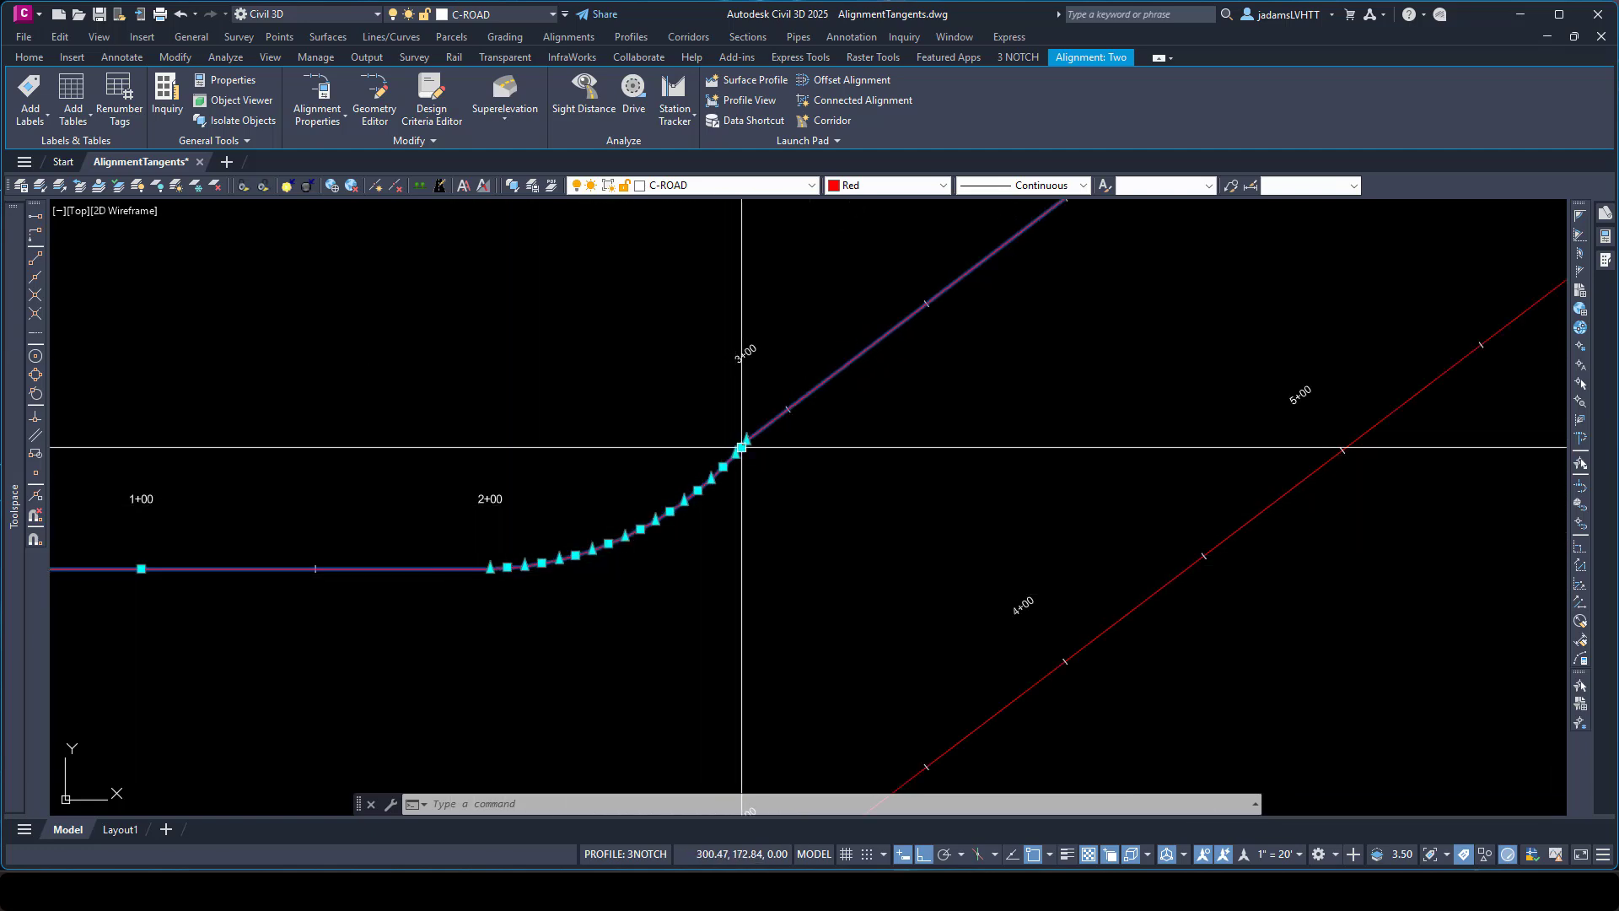
{"action": "scroll", "coordinate": [640, 532], "scroll_direction": "up", "scroll_amount": 4}
{"action": "scroll", "coordinate": [638, 530], "scroll_direction": "down", "scroll_amount": 4}
{"action": "scroll", "coordinate": [634, 533], "scroll_direction": "down", "scroll_amount": 4}
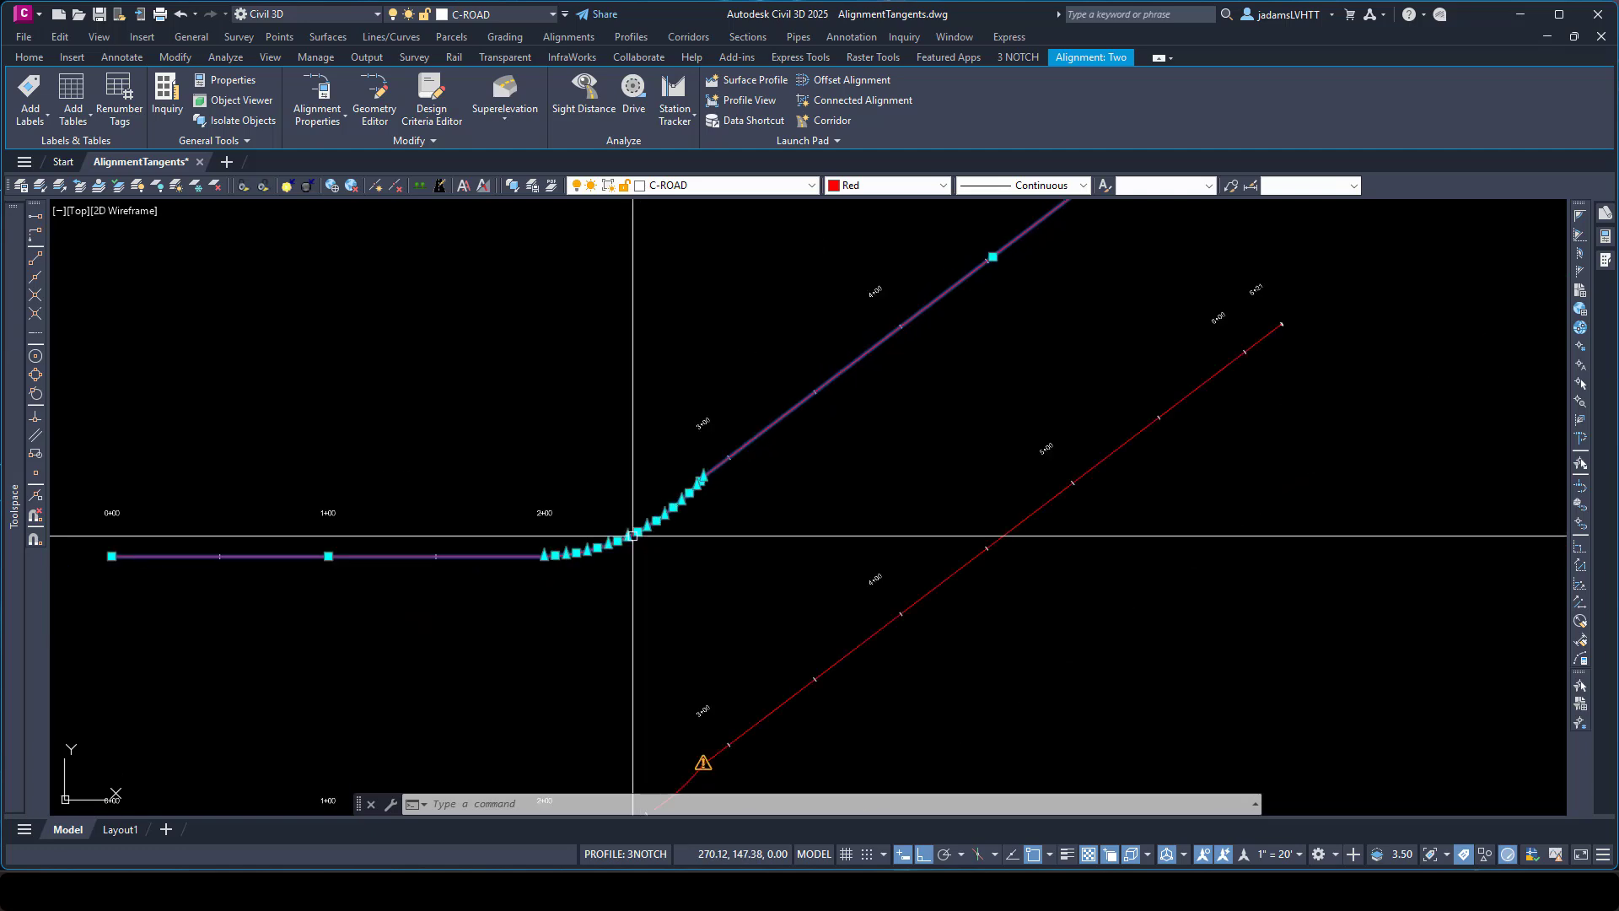
{"action": "scroll", "coordinate": [606, 665], "scroll_direction": "up", "scroll_amount": 2}
{"action": "middle_click_drag", "start_coordinate": [609, 629], "coordinate": [573, 585]}
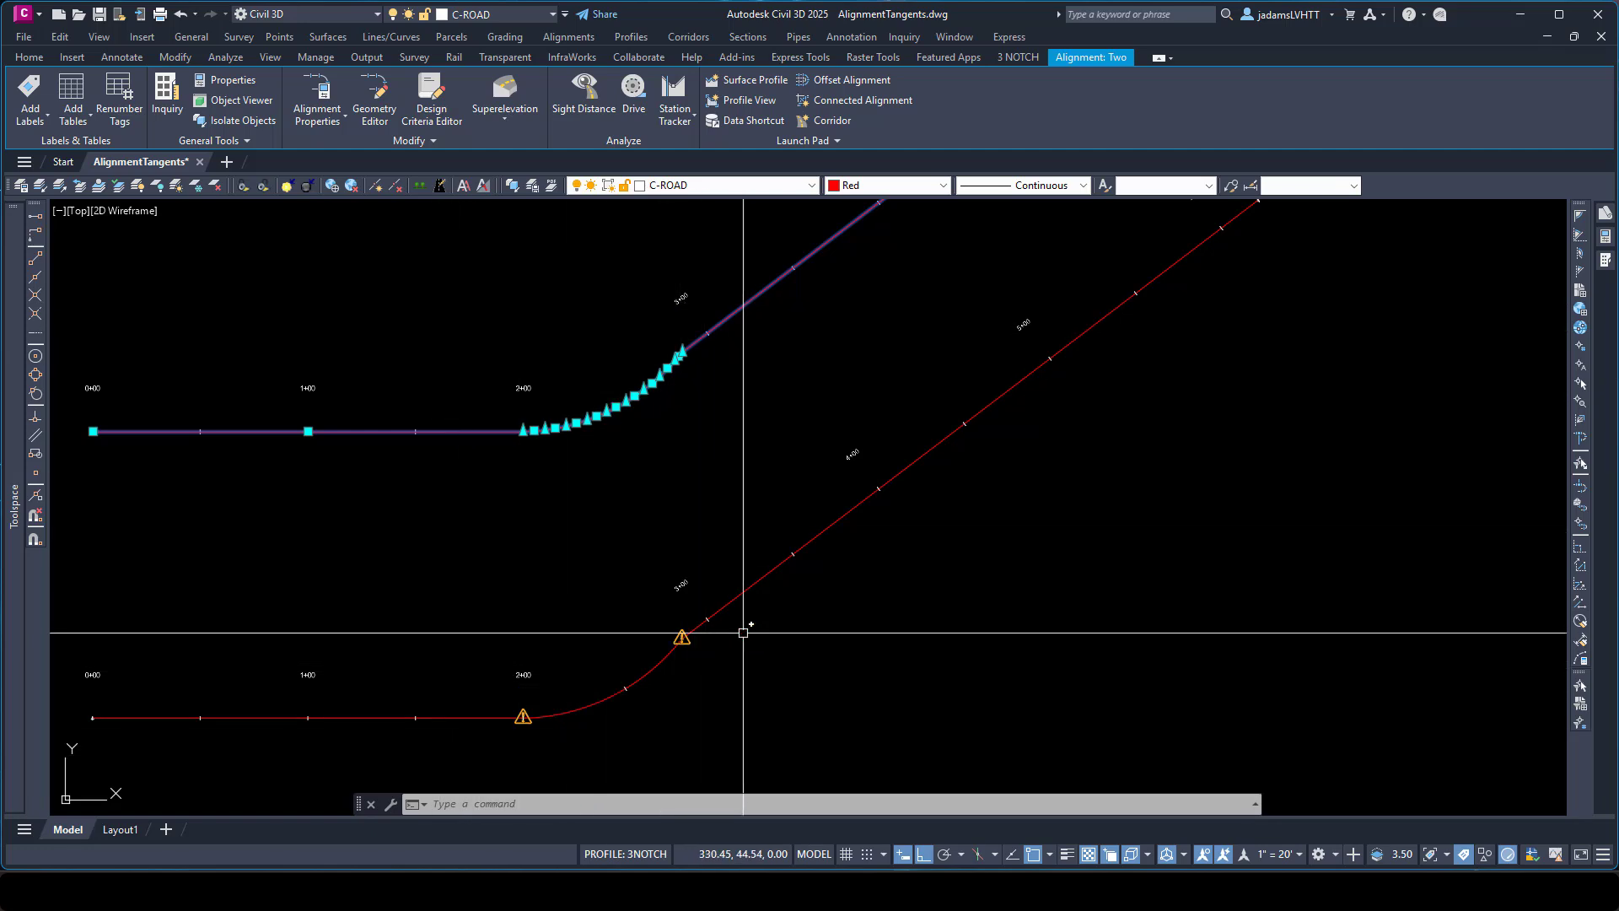
{"action": "key", "text": "Escape"}
{"action": "key", "text": "Escape"}
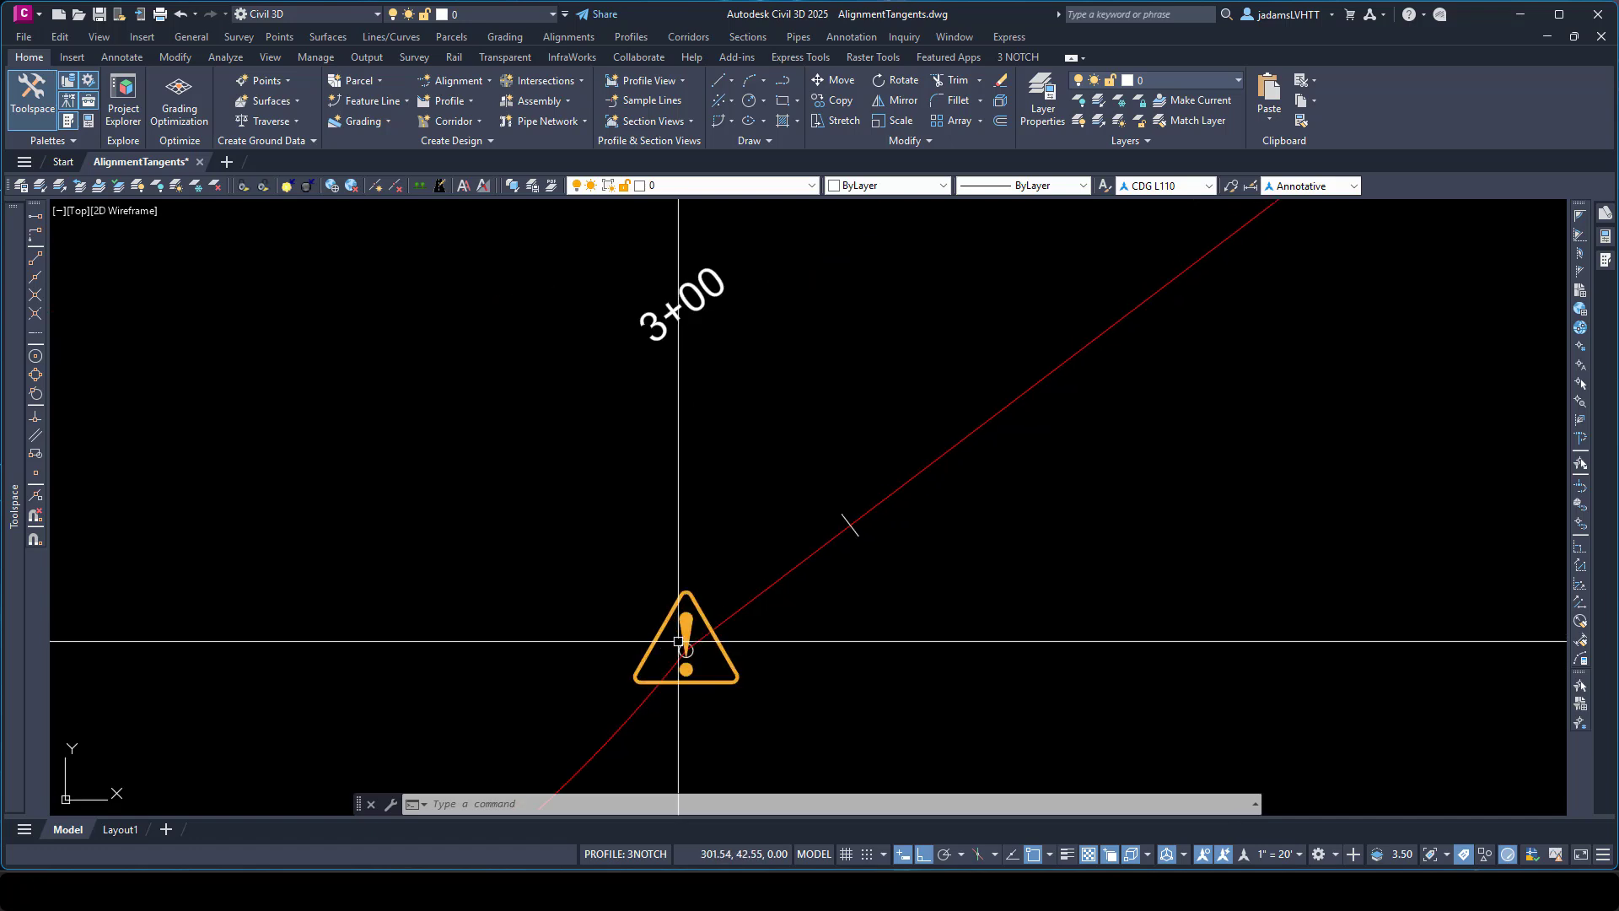
- Examine the tangency at the lower alignment's warning marker near 3+00, and recheck the segments forming the upper alignment's bend
{"action": "scroll", "coordinate": [681, 652], "scroll_direction": "up", "scroll_amount": 4}
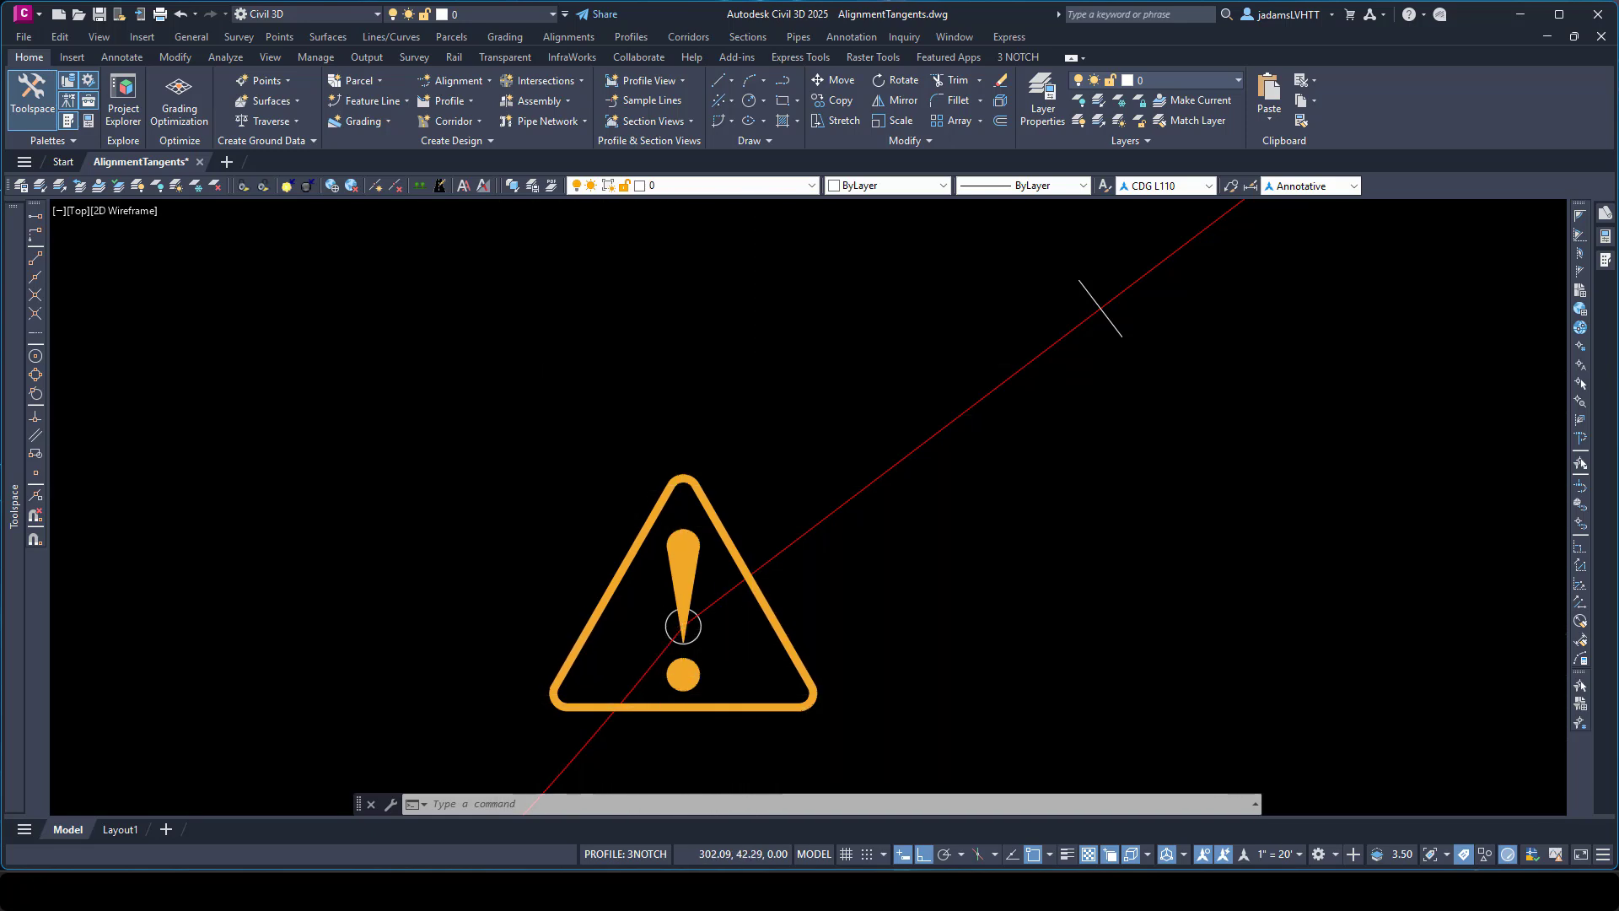
{"action": "scroll", "coordinate": [683, 624], "scroll_direction": "down", "scroll_amount": 4}
{"action": "scroll", "coordinate": [785, 687], "scroll_direction": "down", "scroll_amount": 4}
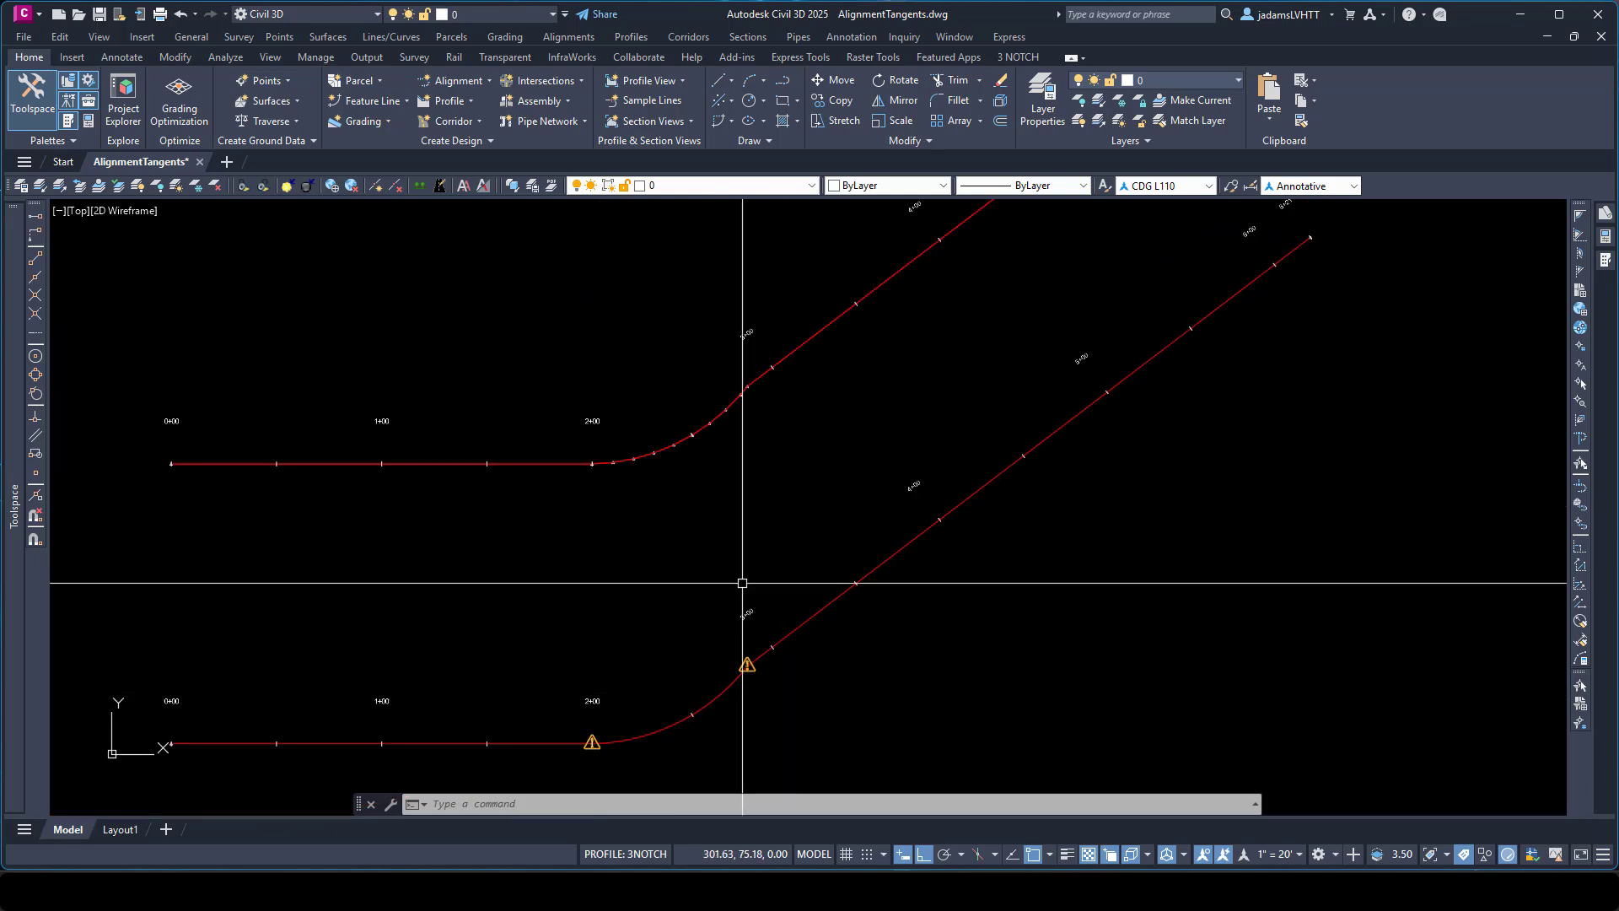
{"action": "scroll", "coordinate": [709, 523], "scroll_direction": "up", "scroll_amount": 2}
{"action": "left_click", "coordinate": [633, 467]}
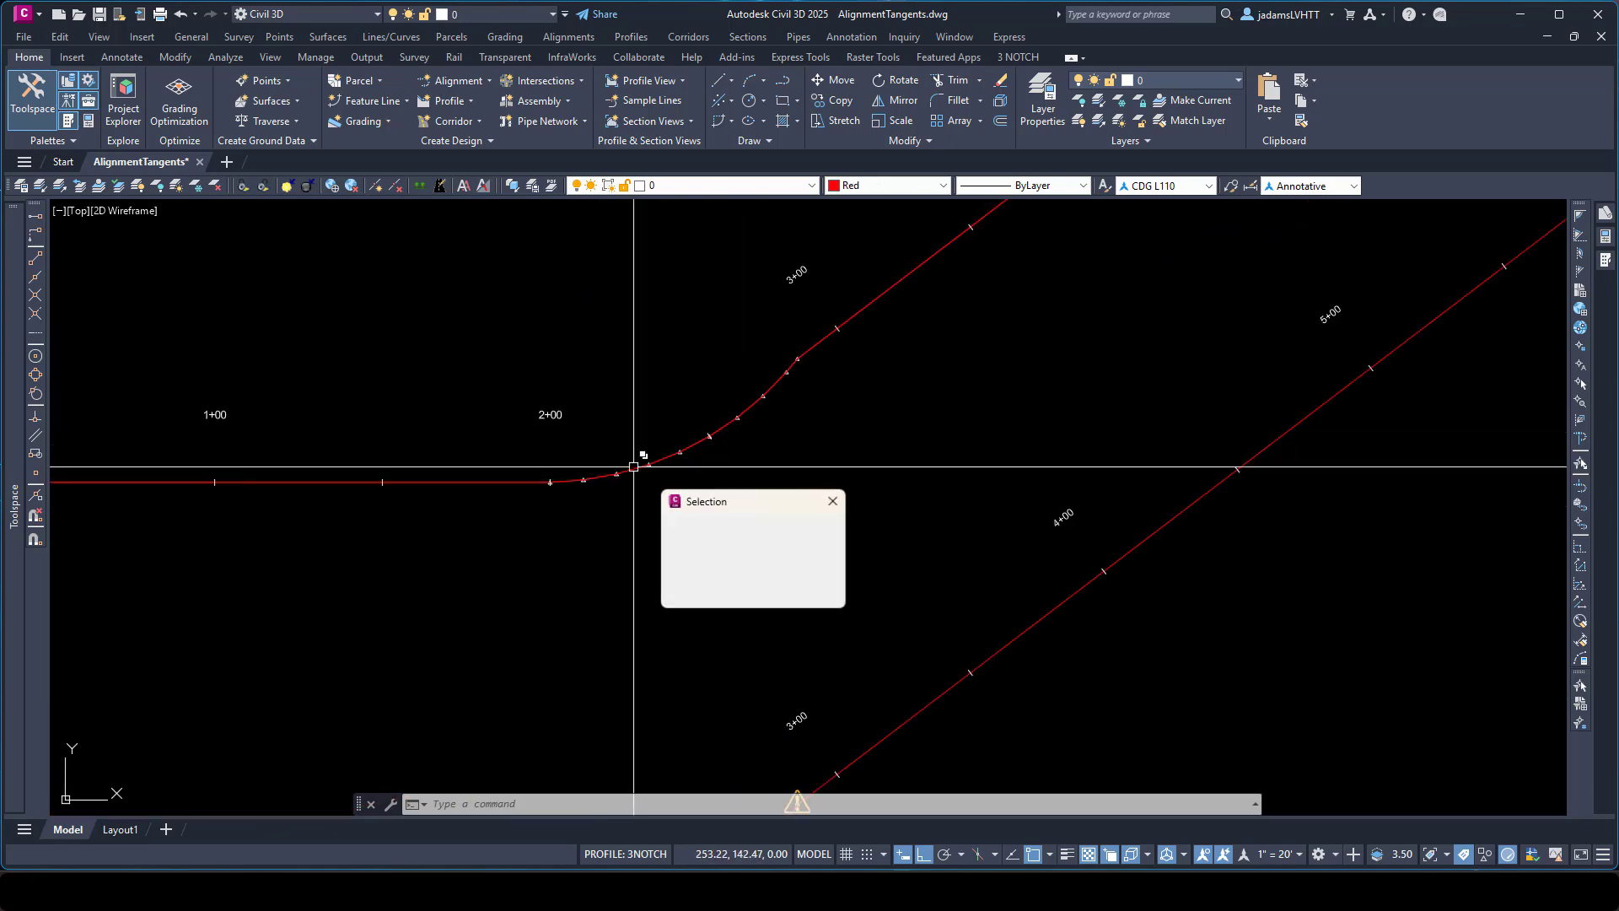
{"action": "left_click", "coordinate": [728, 531]}
{"action": "scroll", "coordinate": [795, 380], "scroll_direction": "down", "scroll_amount": 5}
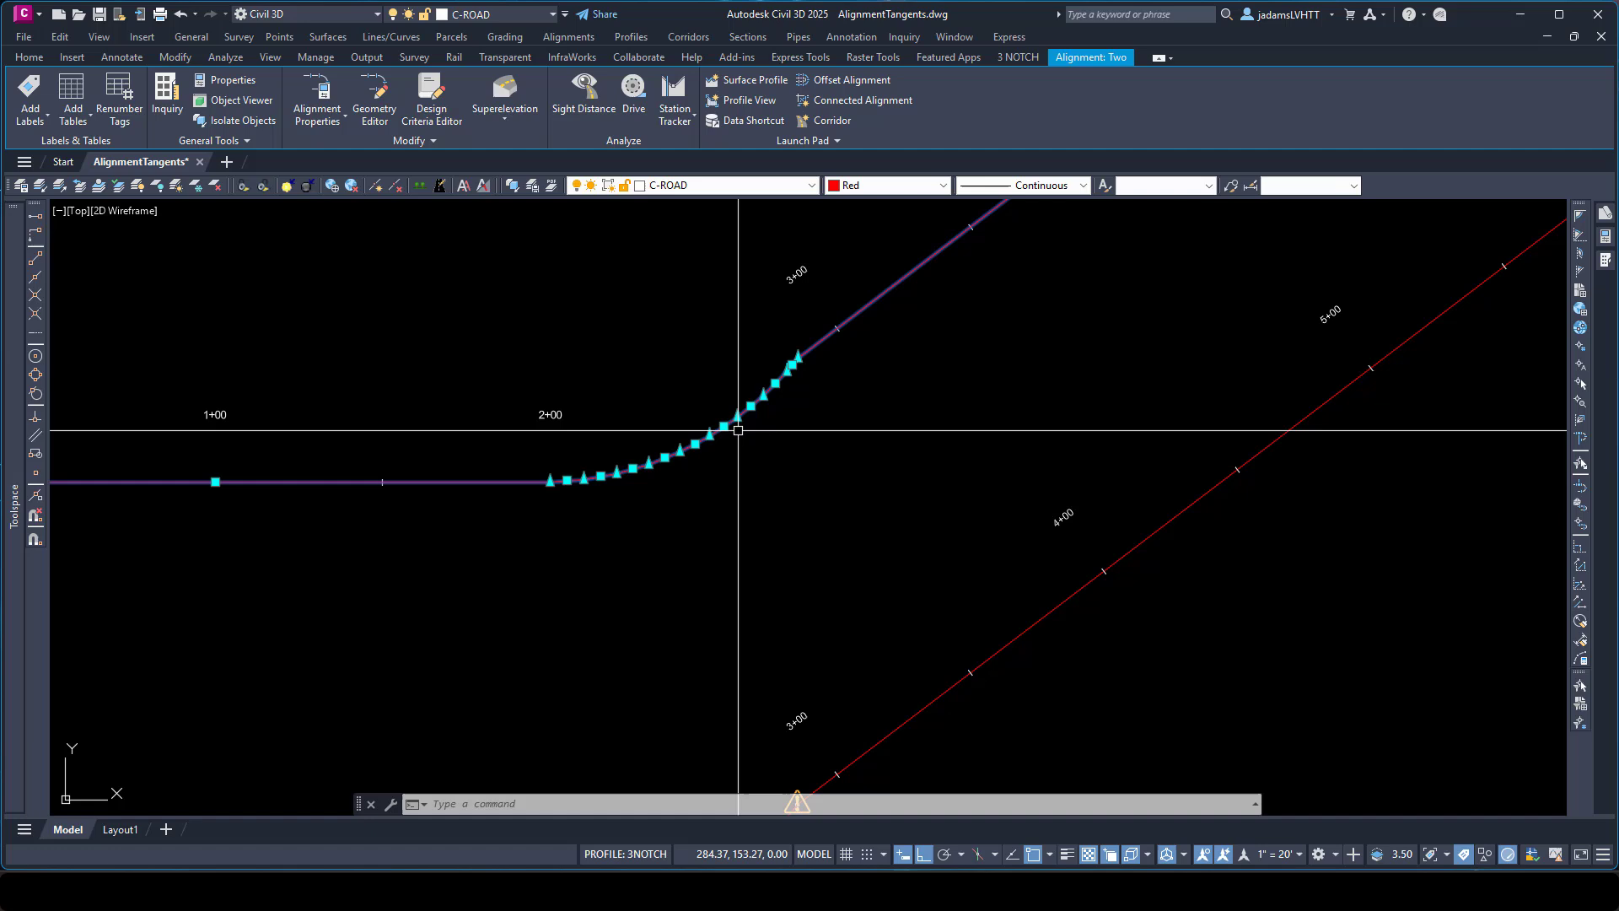
{"action": "scroll", "coordinate": [729, 515], "scroll_direction": "up", "scroll_amount": 4}
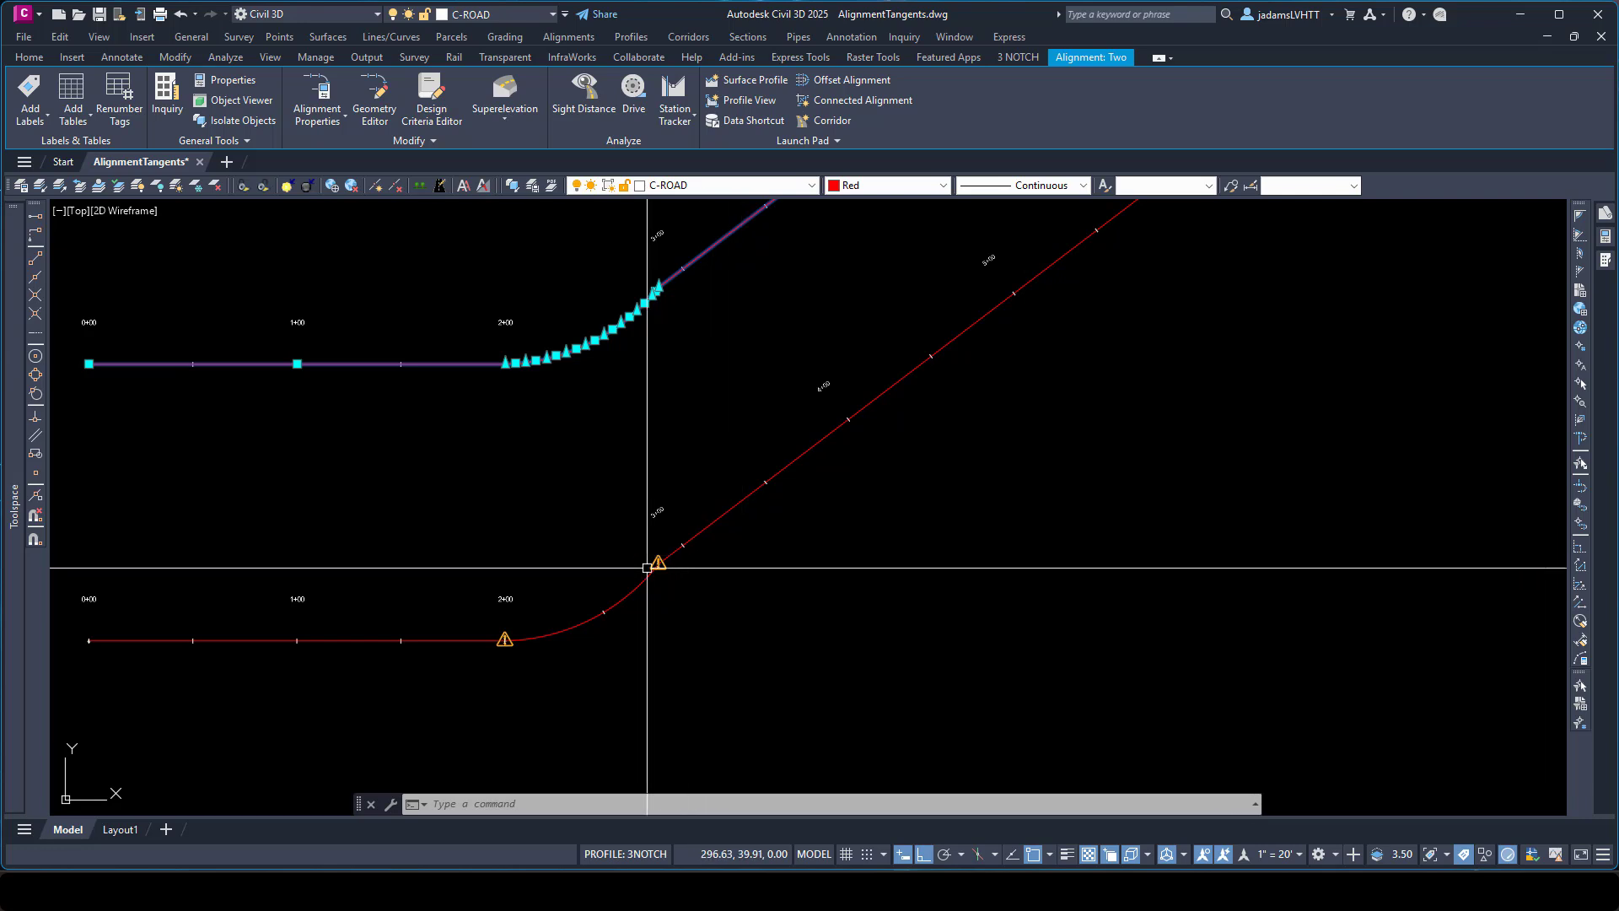
{"action": "key", "text": "Escape"}
{"action": "key", "text": "Escape"}
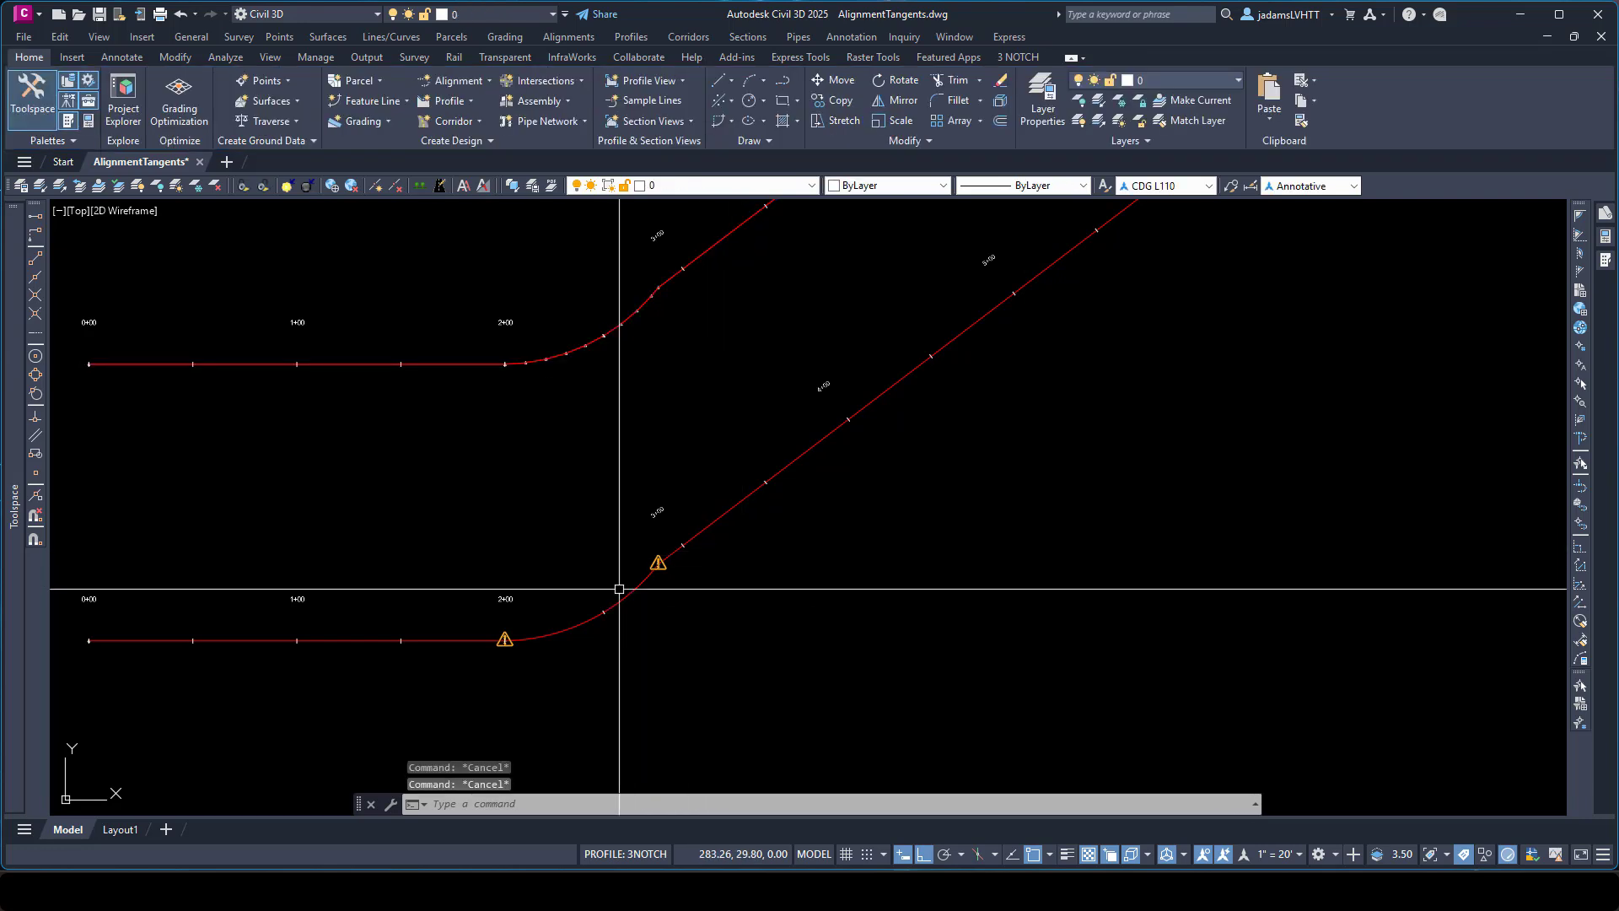
- Delete the curve sub-entity between the two tangents of the lower alignment with the alignment layout tools
{"action": "left_click", "coordinate": [547, 635]}
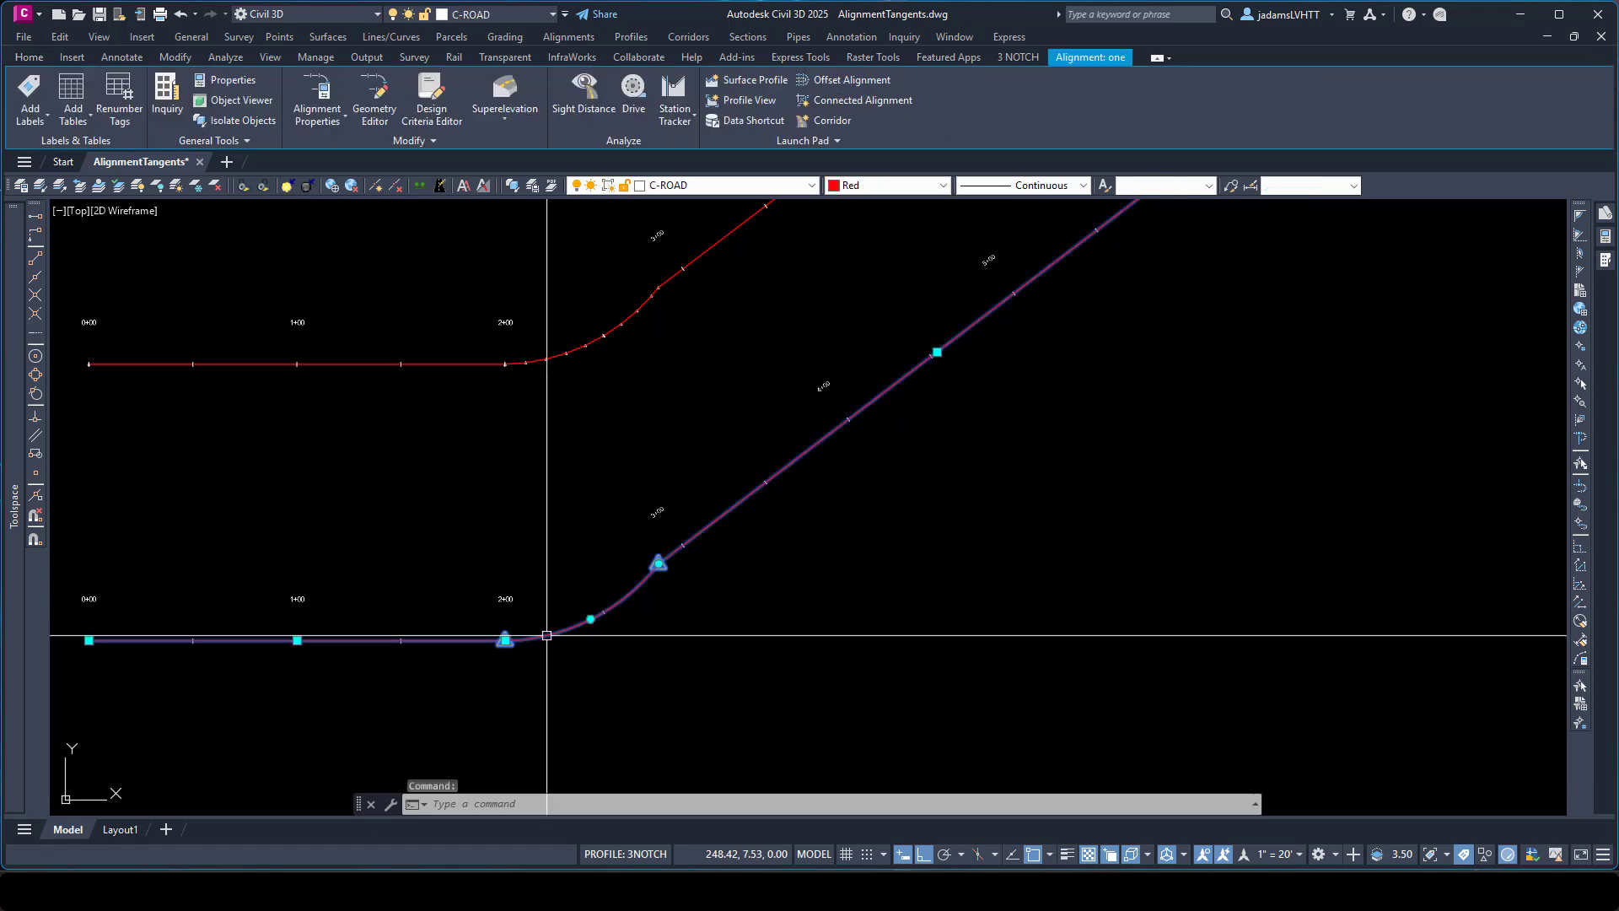
{"action": "left_click", "coordinate": [372, 87]}
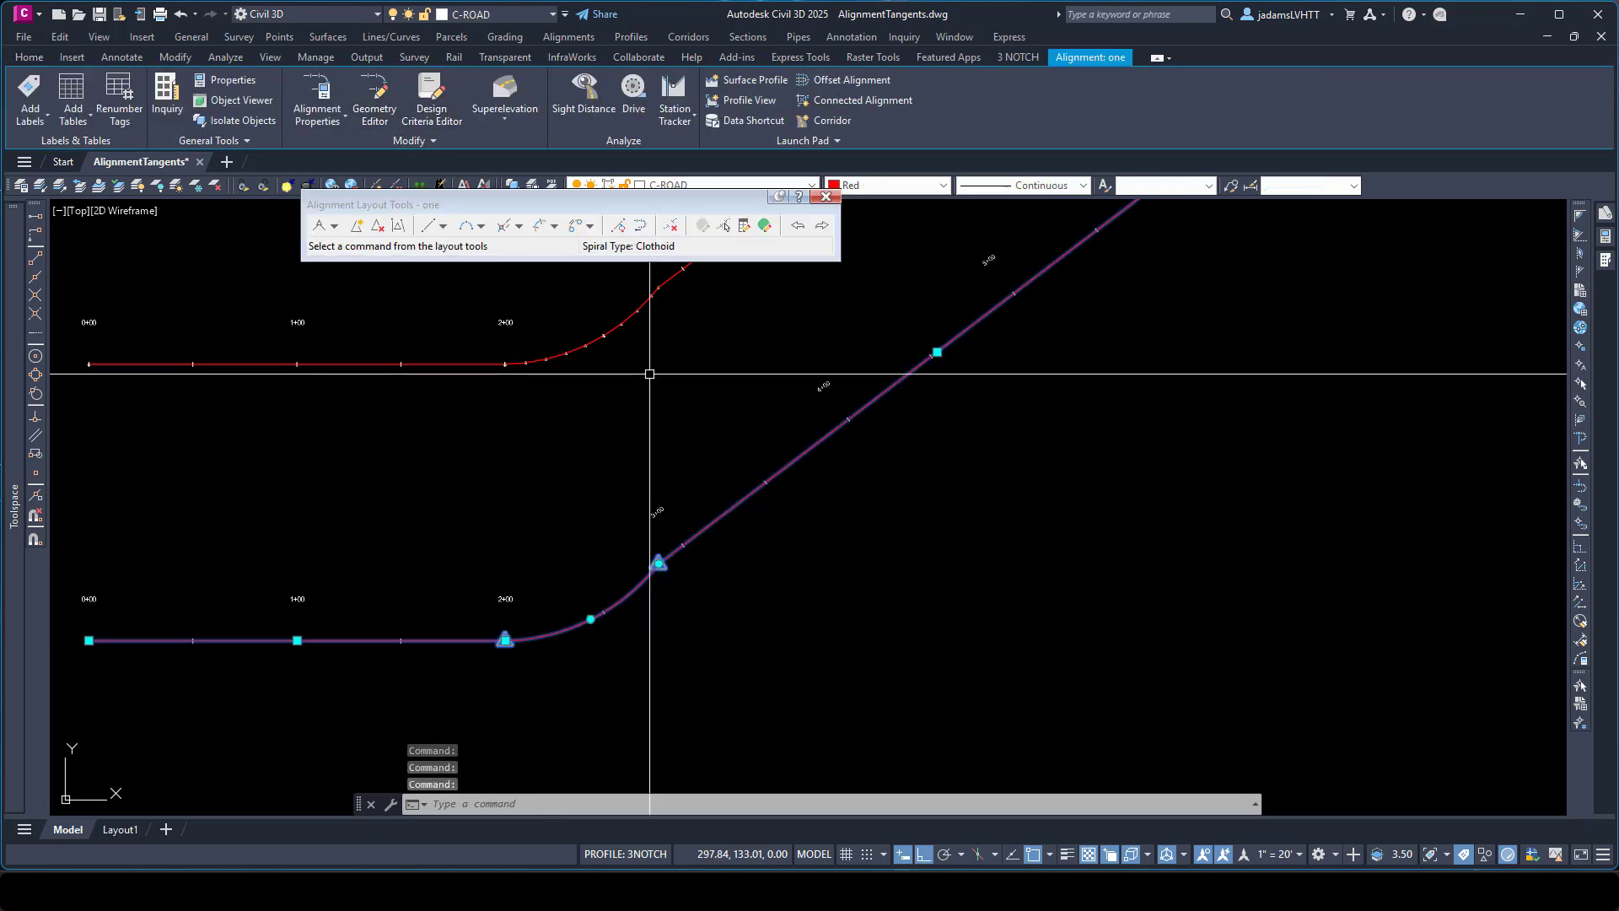
{"action": "left_click", "coordinate": [669, 226]}
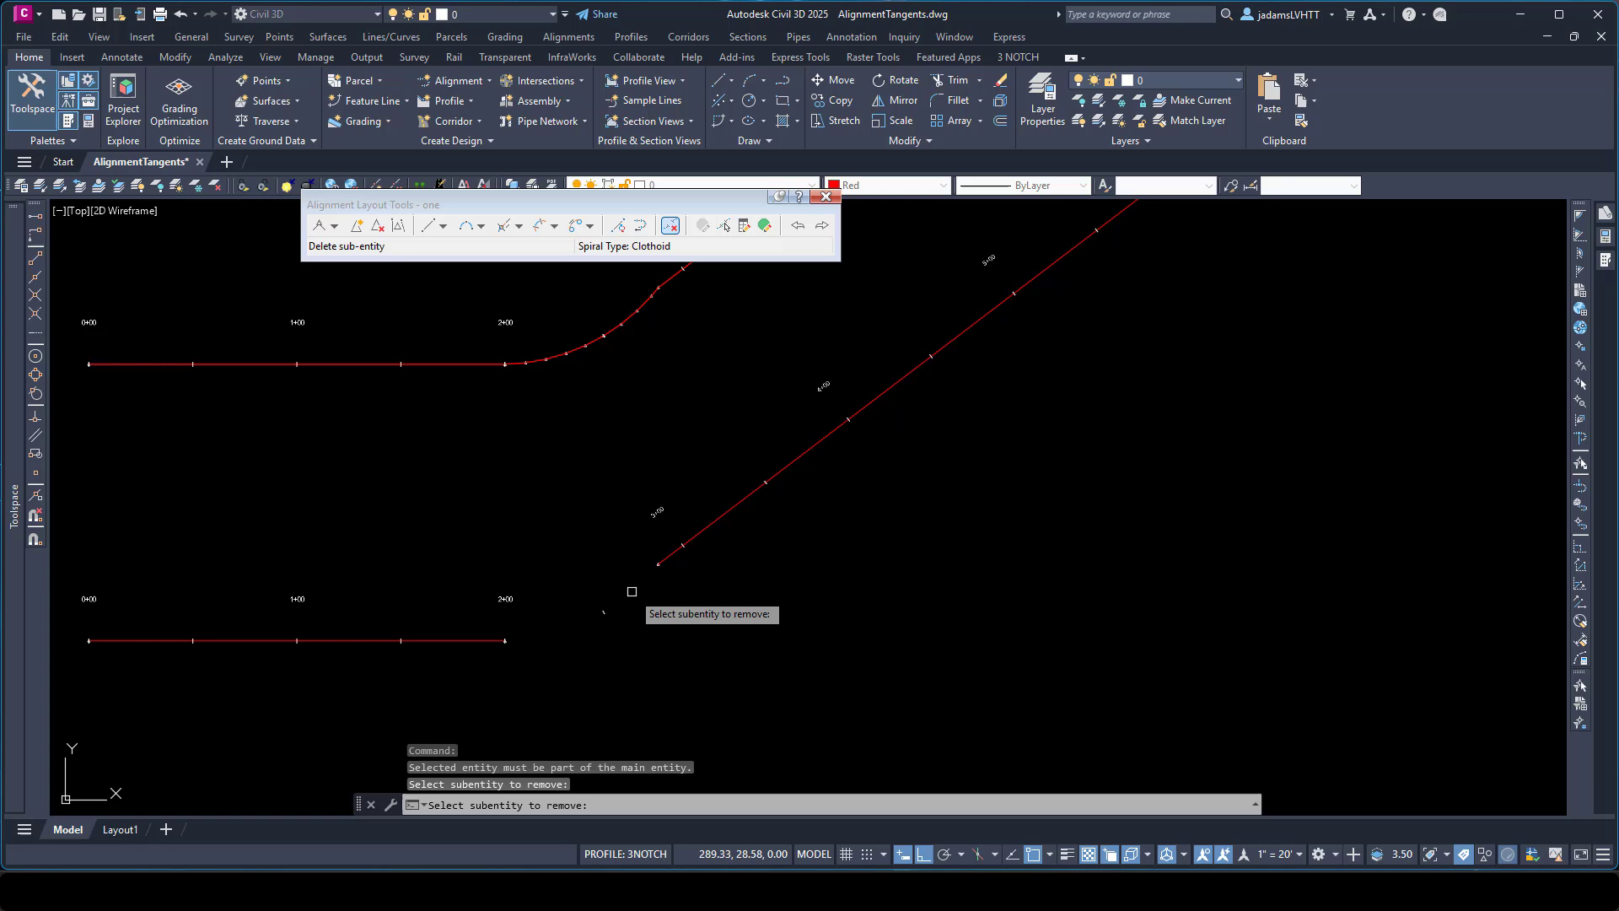
{"action": "key", "text": "Return"}
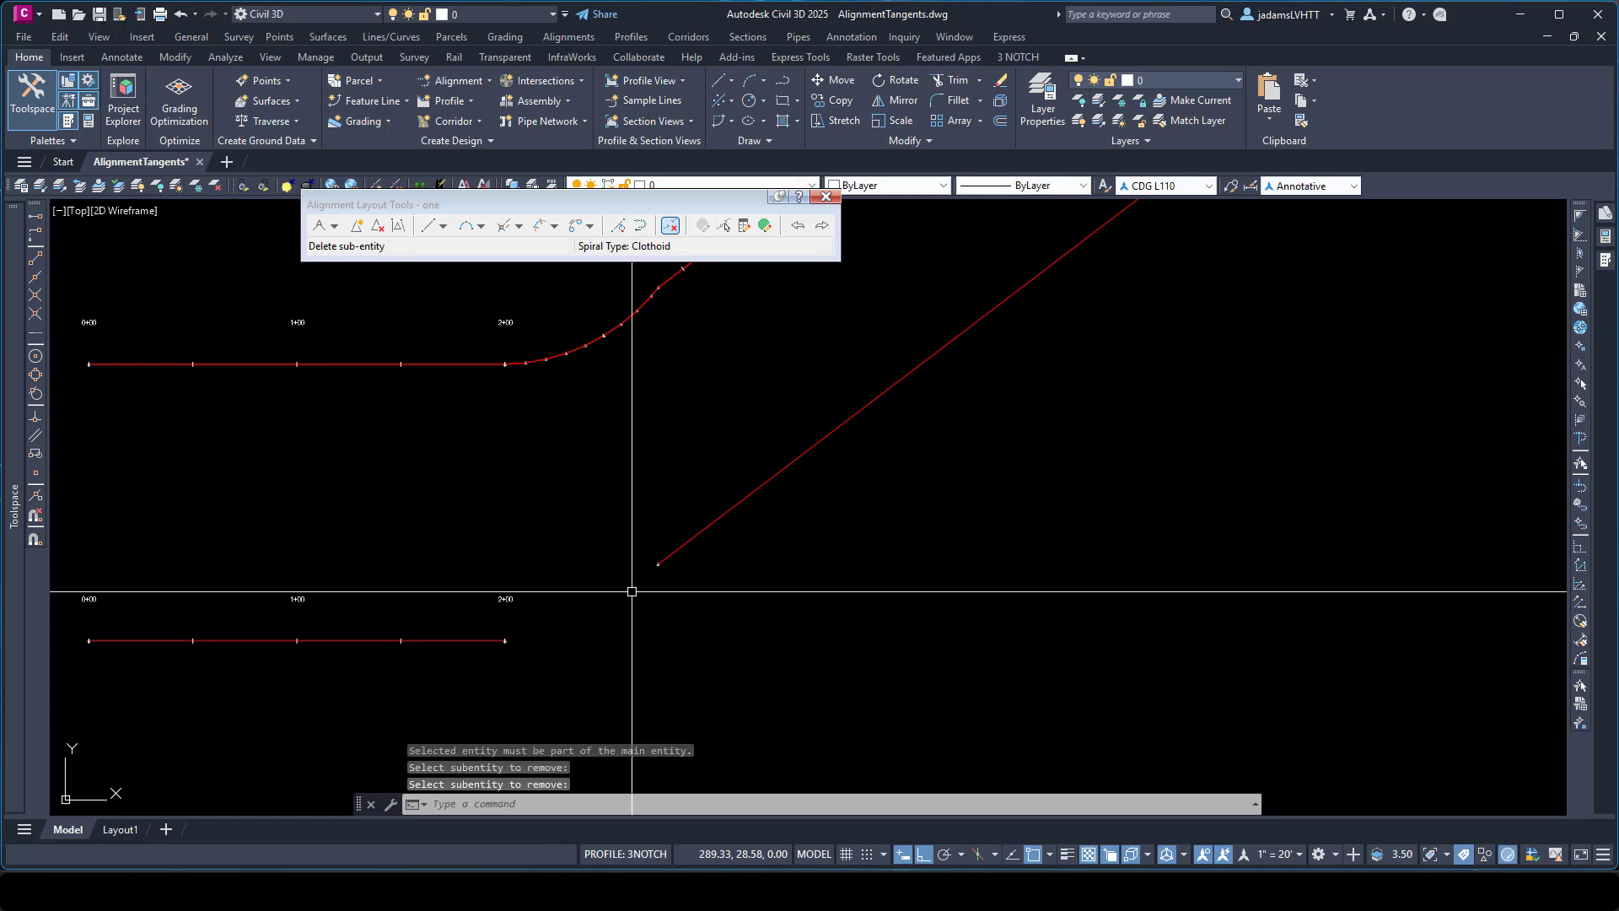
- Add a Free Curve Fillet (Between two entities, radius) between the lower alignment's tangents, with a Lessthan180 solution angle and 200' radius
{"action": "scroll", "coordinate": [468, 641], "scroll_direction": "down", "scroll_amount": 2}
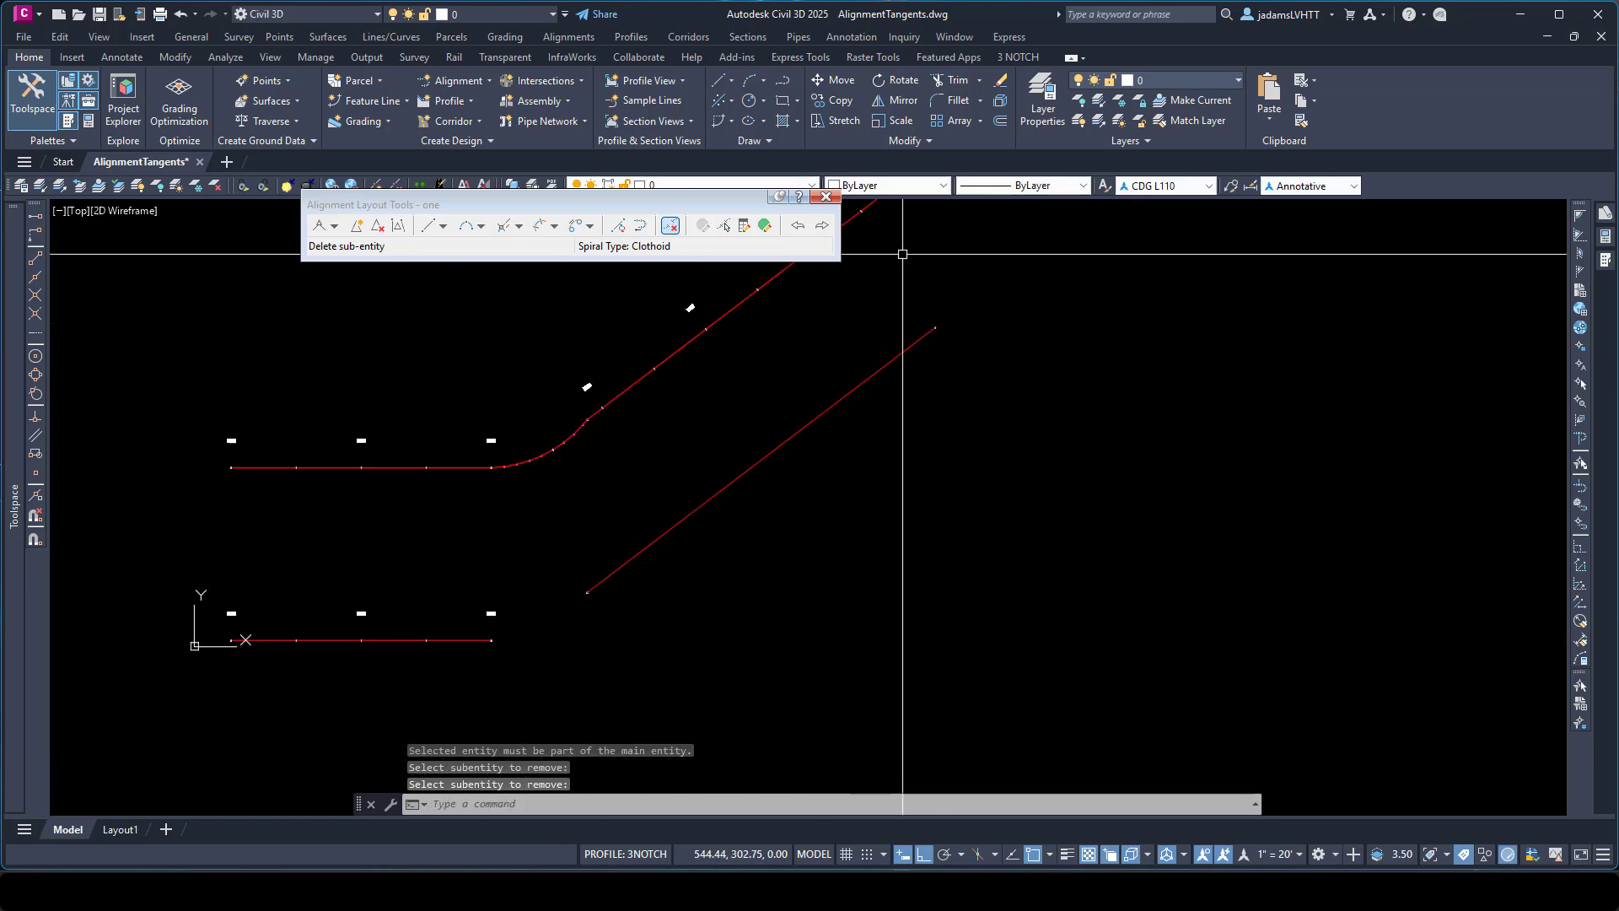
{"action": "scroll", "coordinate": [470, 666], "scroll_direction": "up", "scroll_amount": 2}
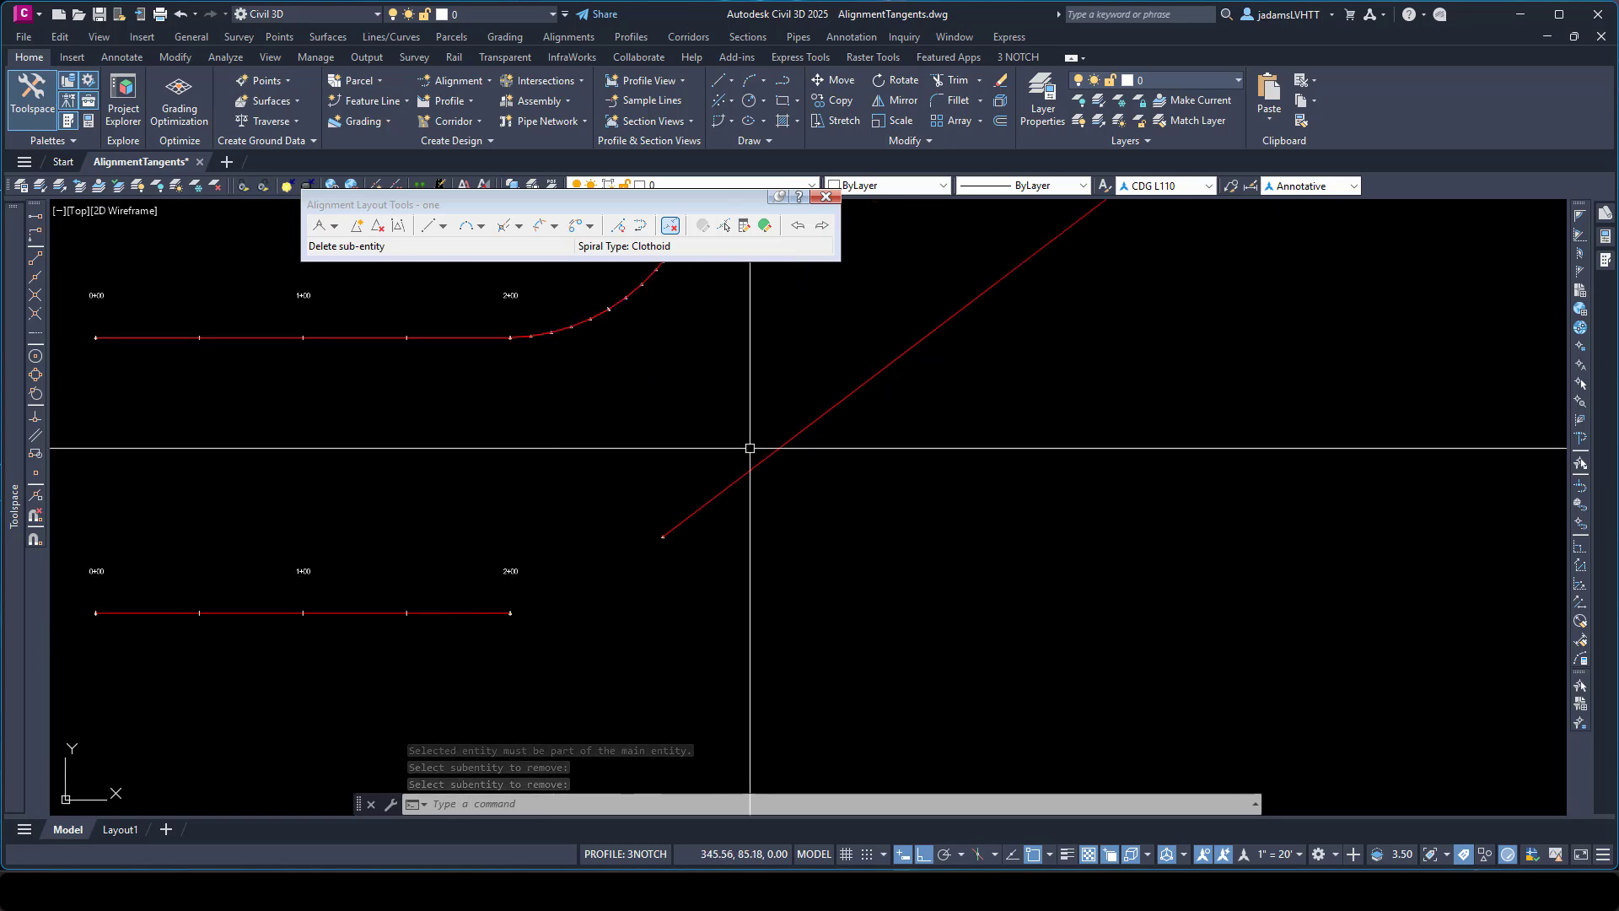
{"action": "scroll", "coordinate": [556, 585], "scroll_direction": "up", "scroll_amount": 2}
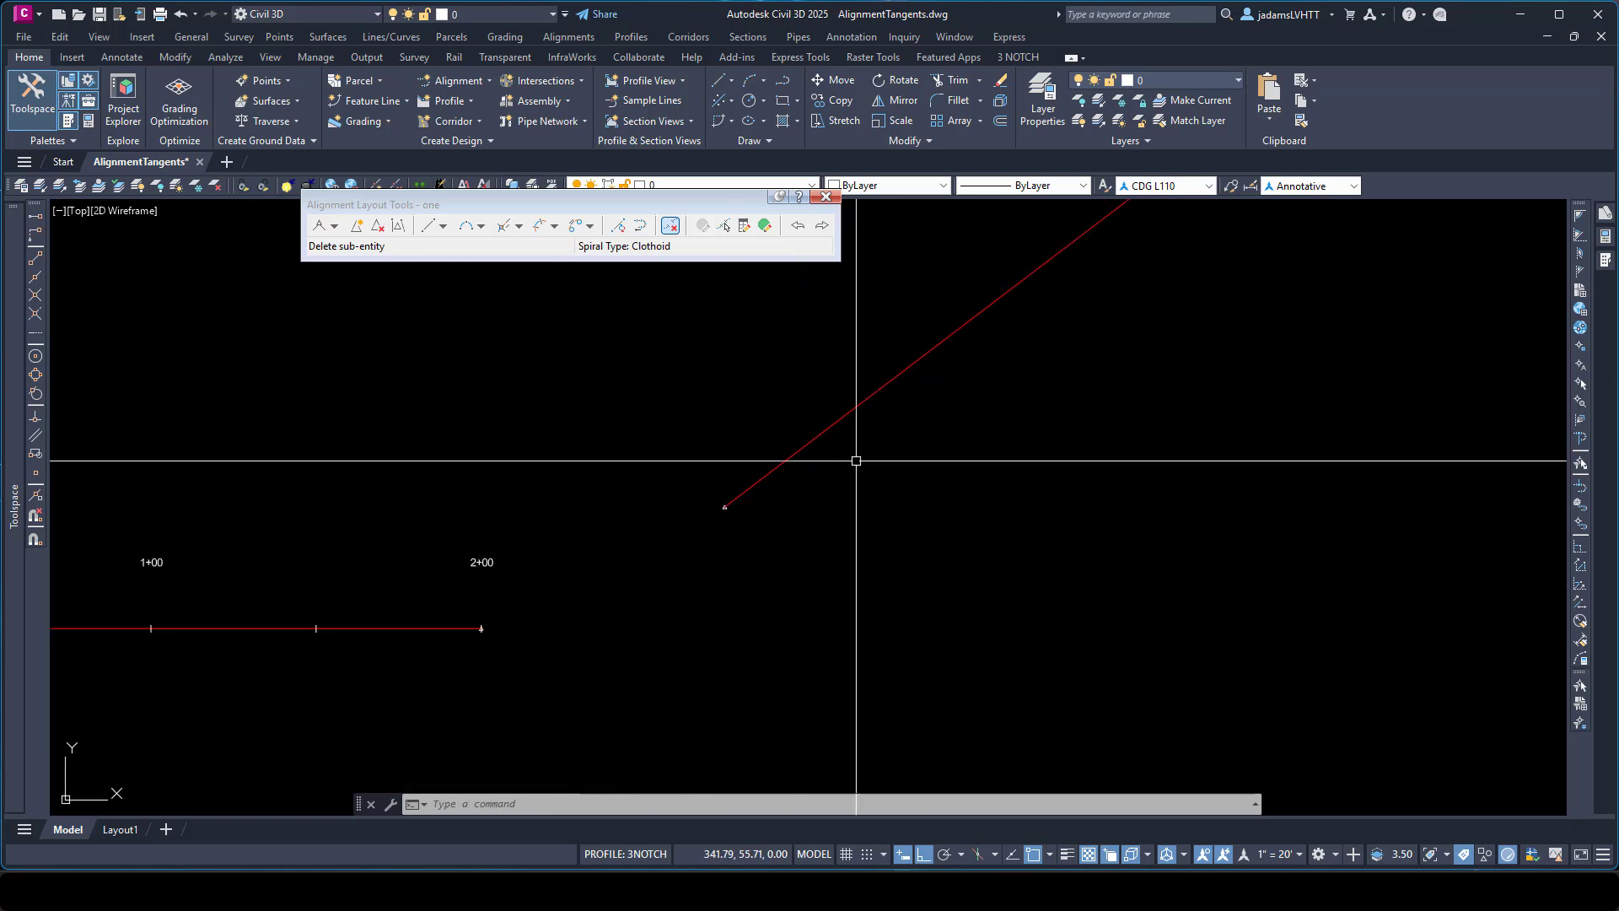
{"action": "left_click", "coordinate": [481, 226]}
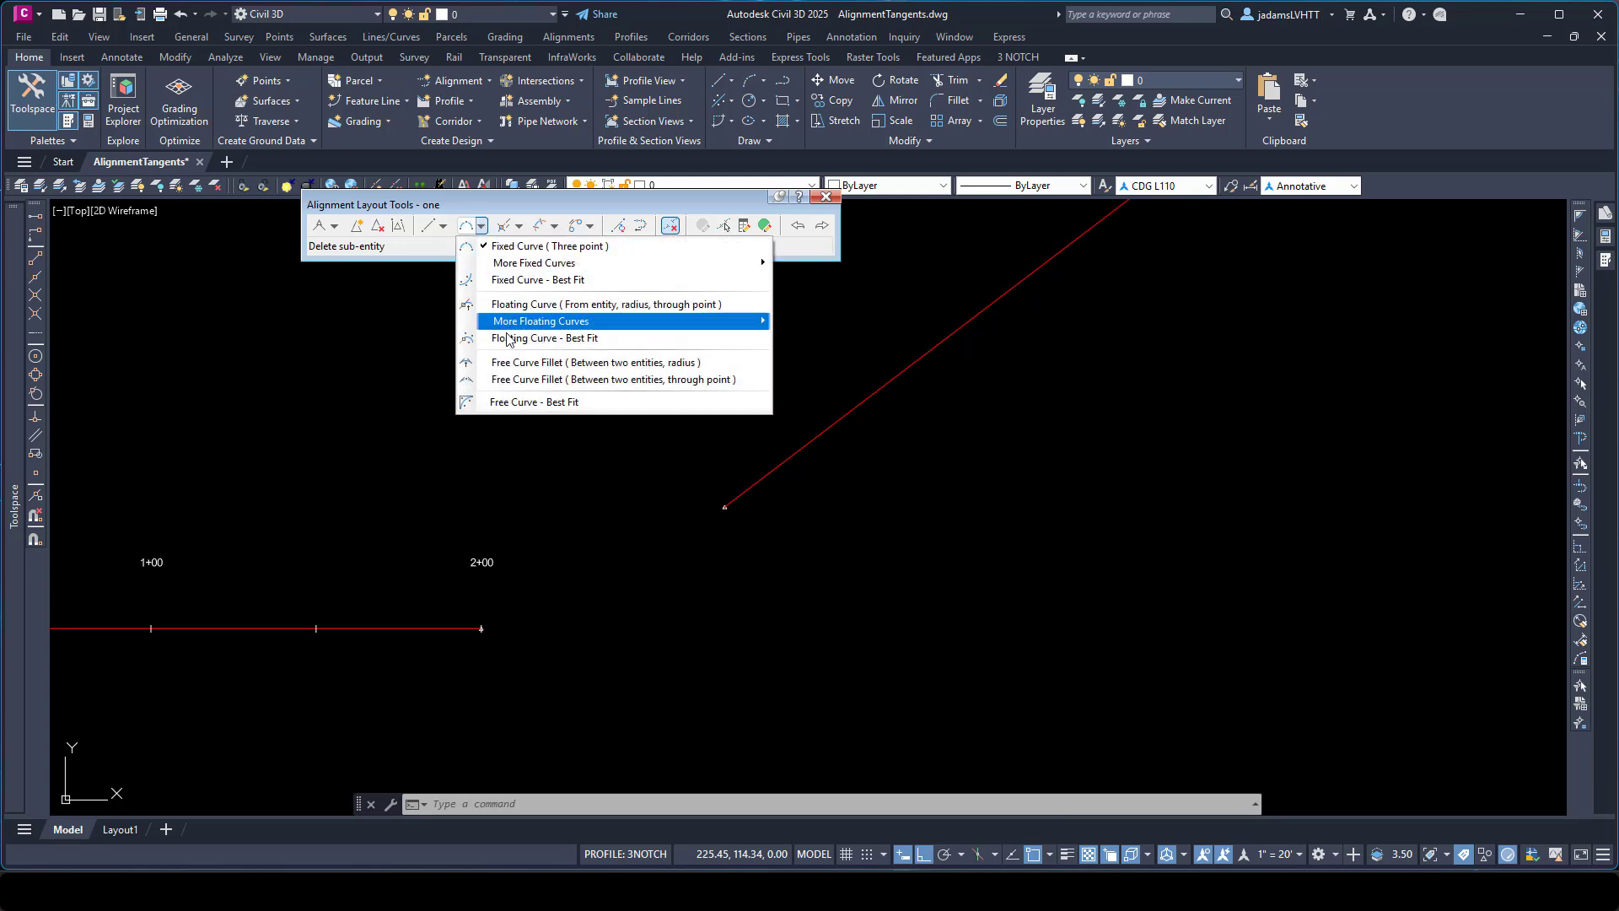
{"action": "left_click", "coordinate": [618, 363]}
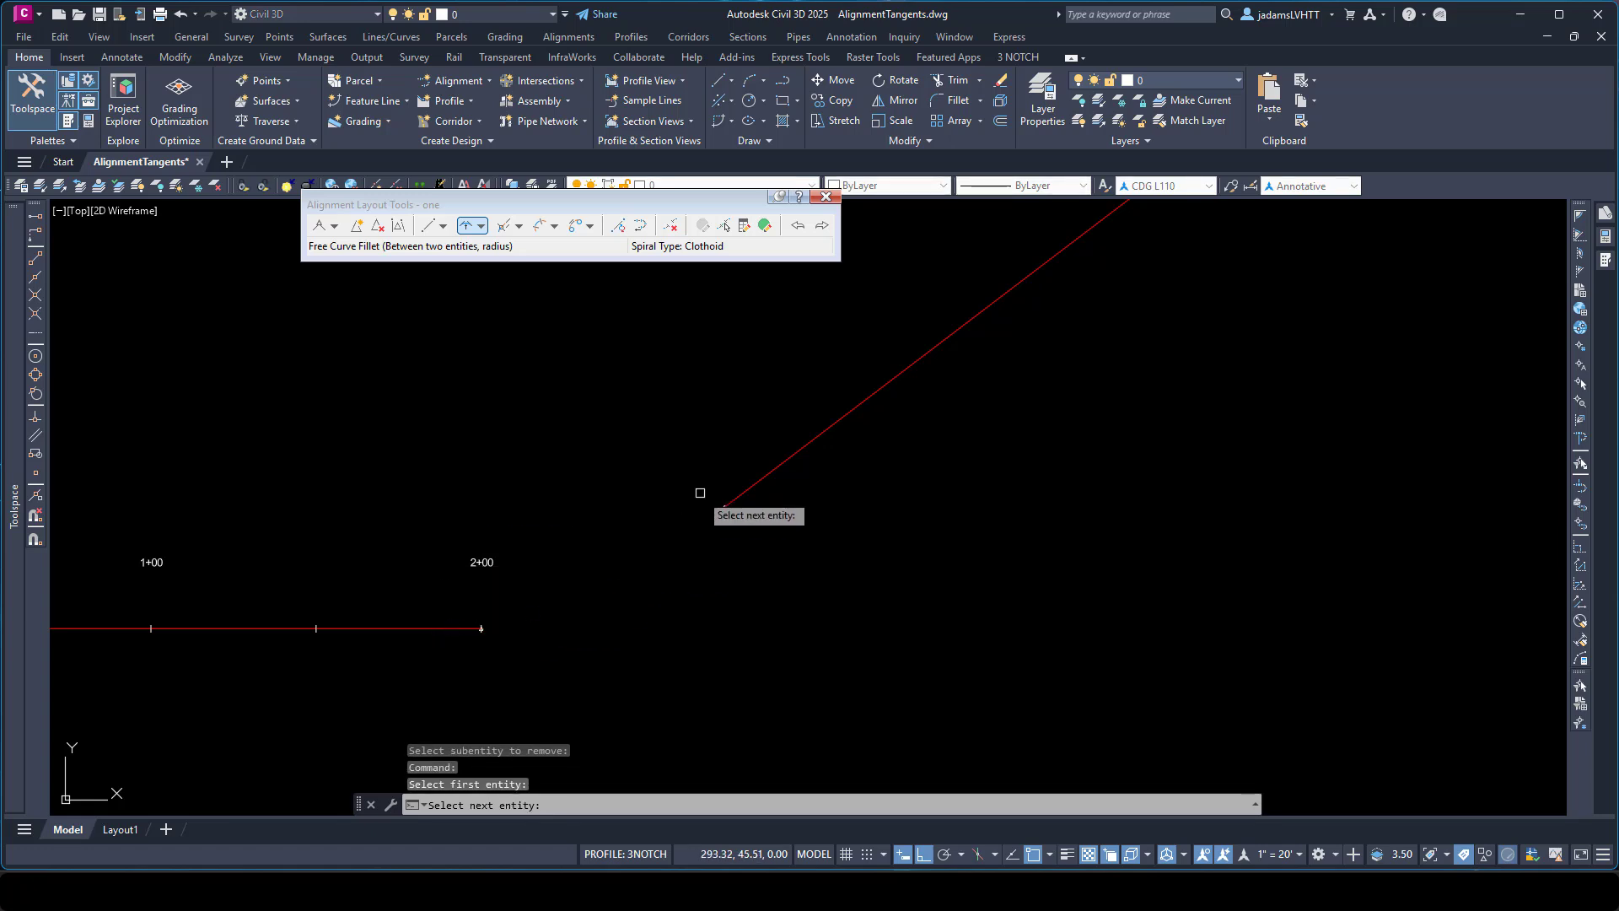
{"action": "left_click", "coordinate": [742, 495]}
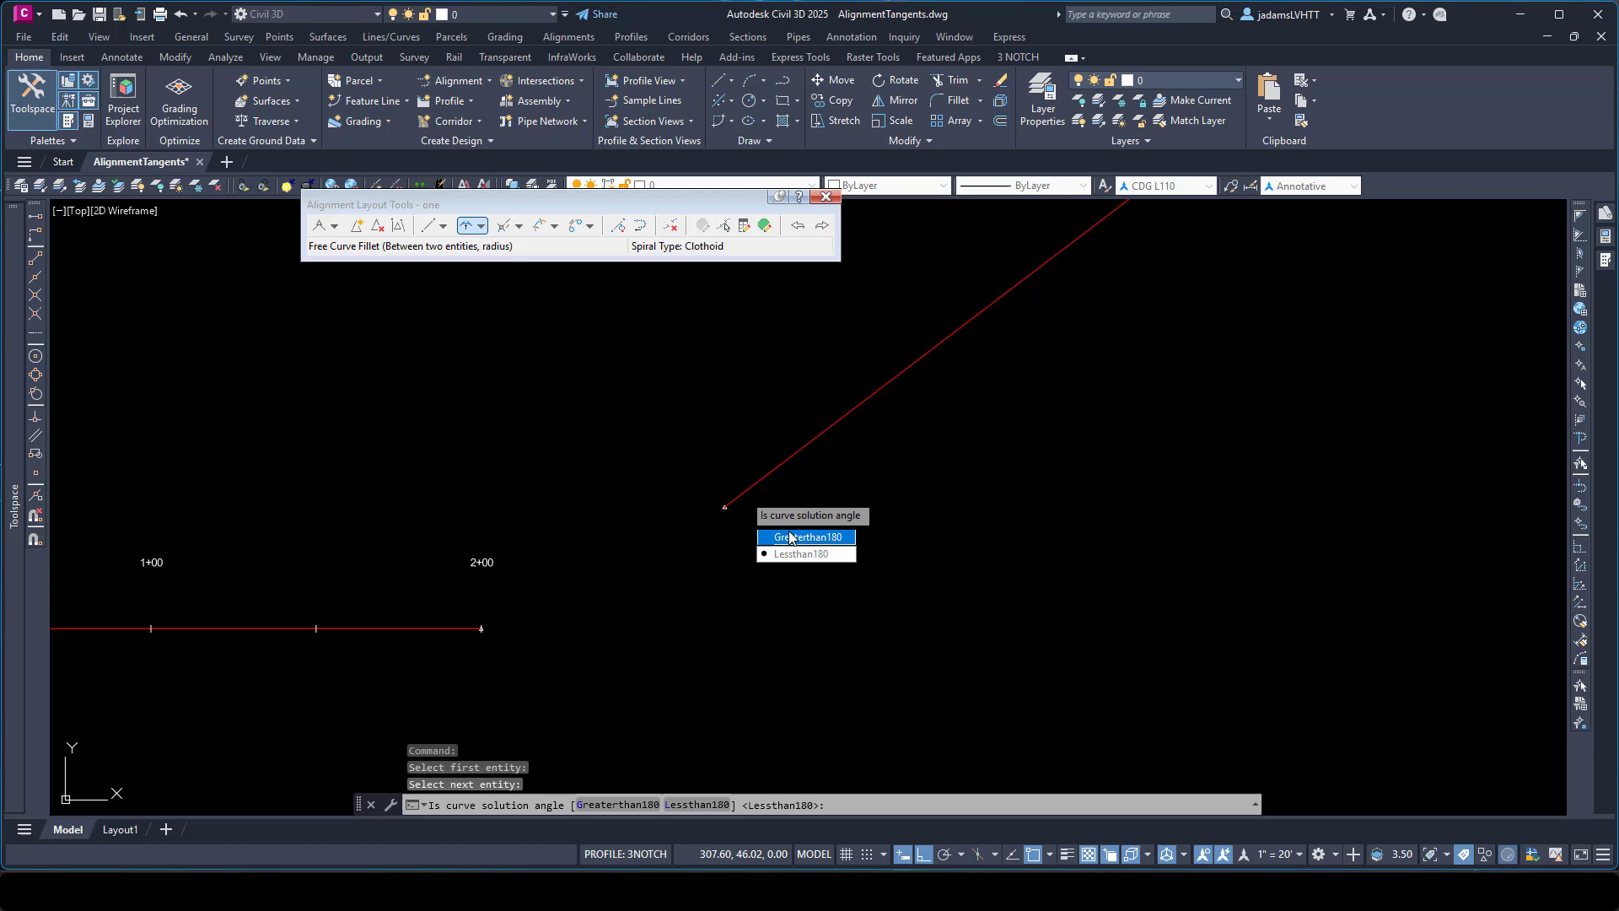
{"action": "left_click", "coordinate": [802, 554]}
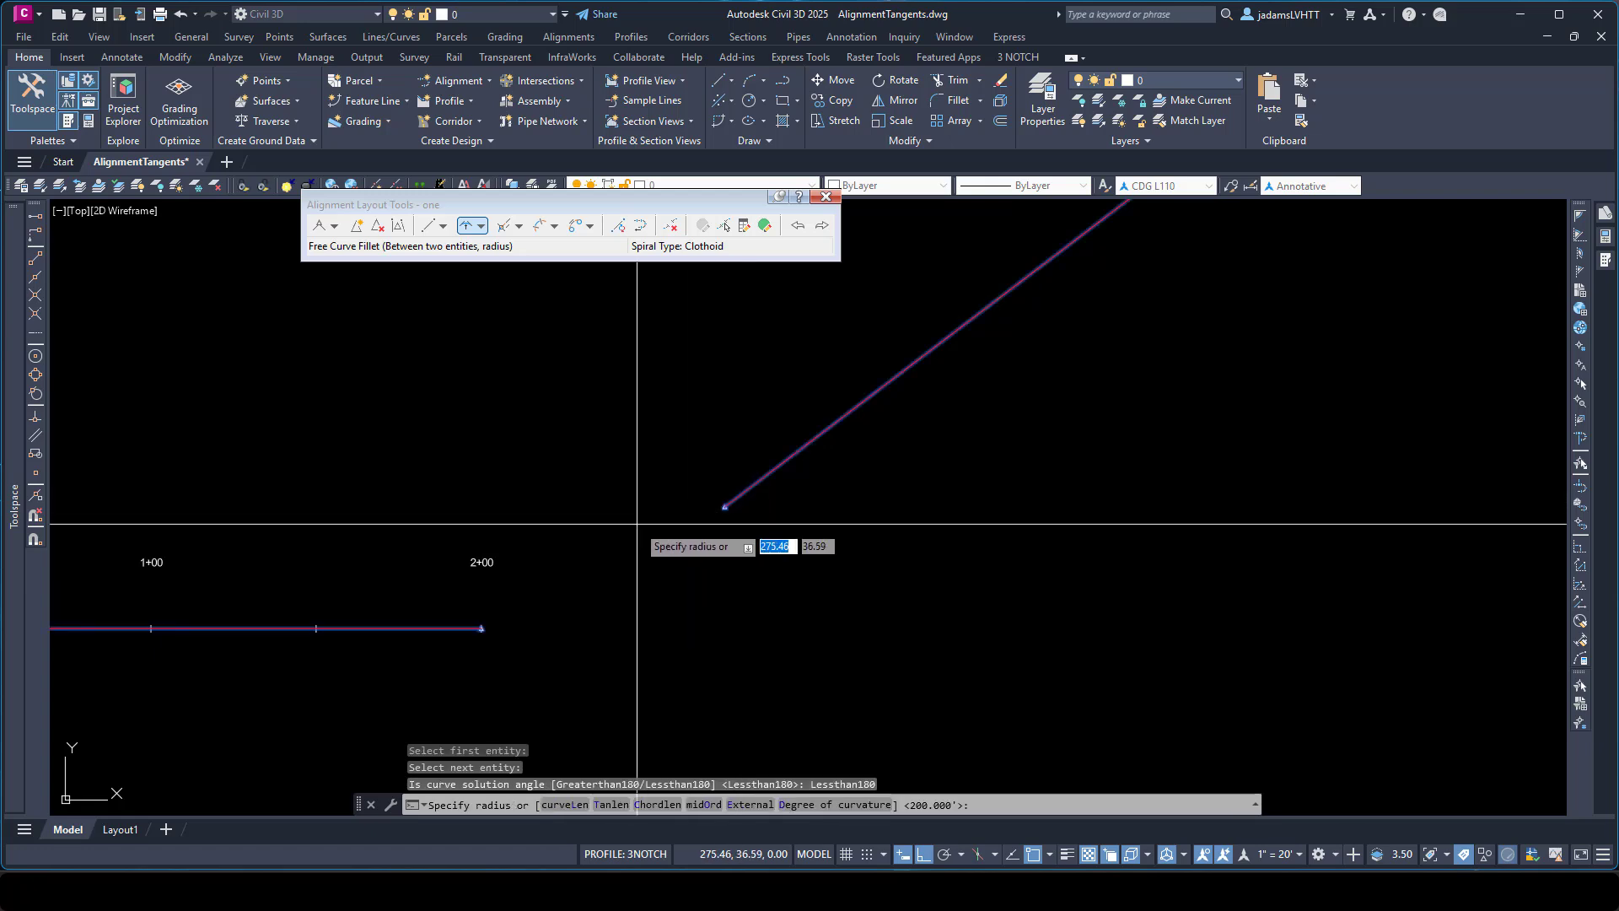
{"action": "key", "text": "Return"}
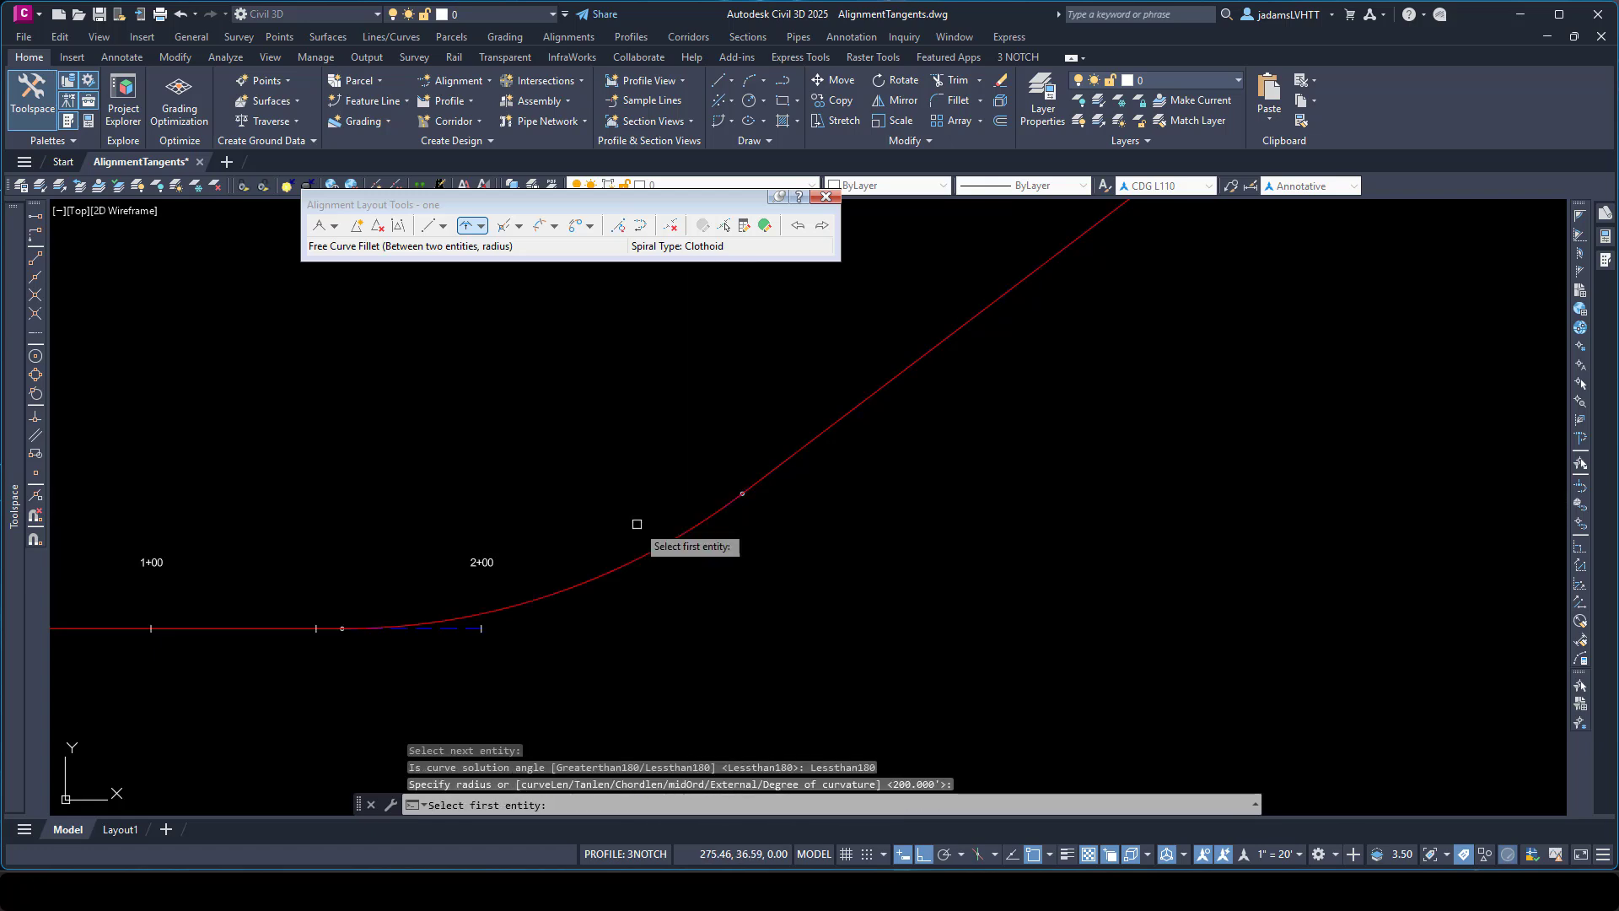
{"action": "key", "text": "Return"}
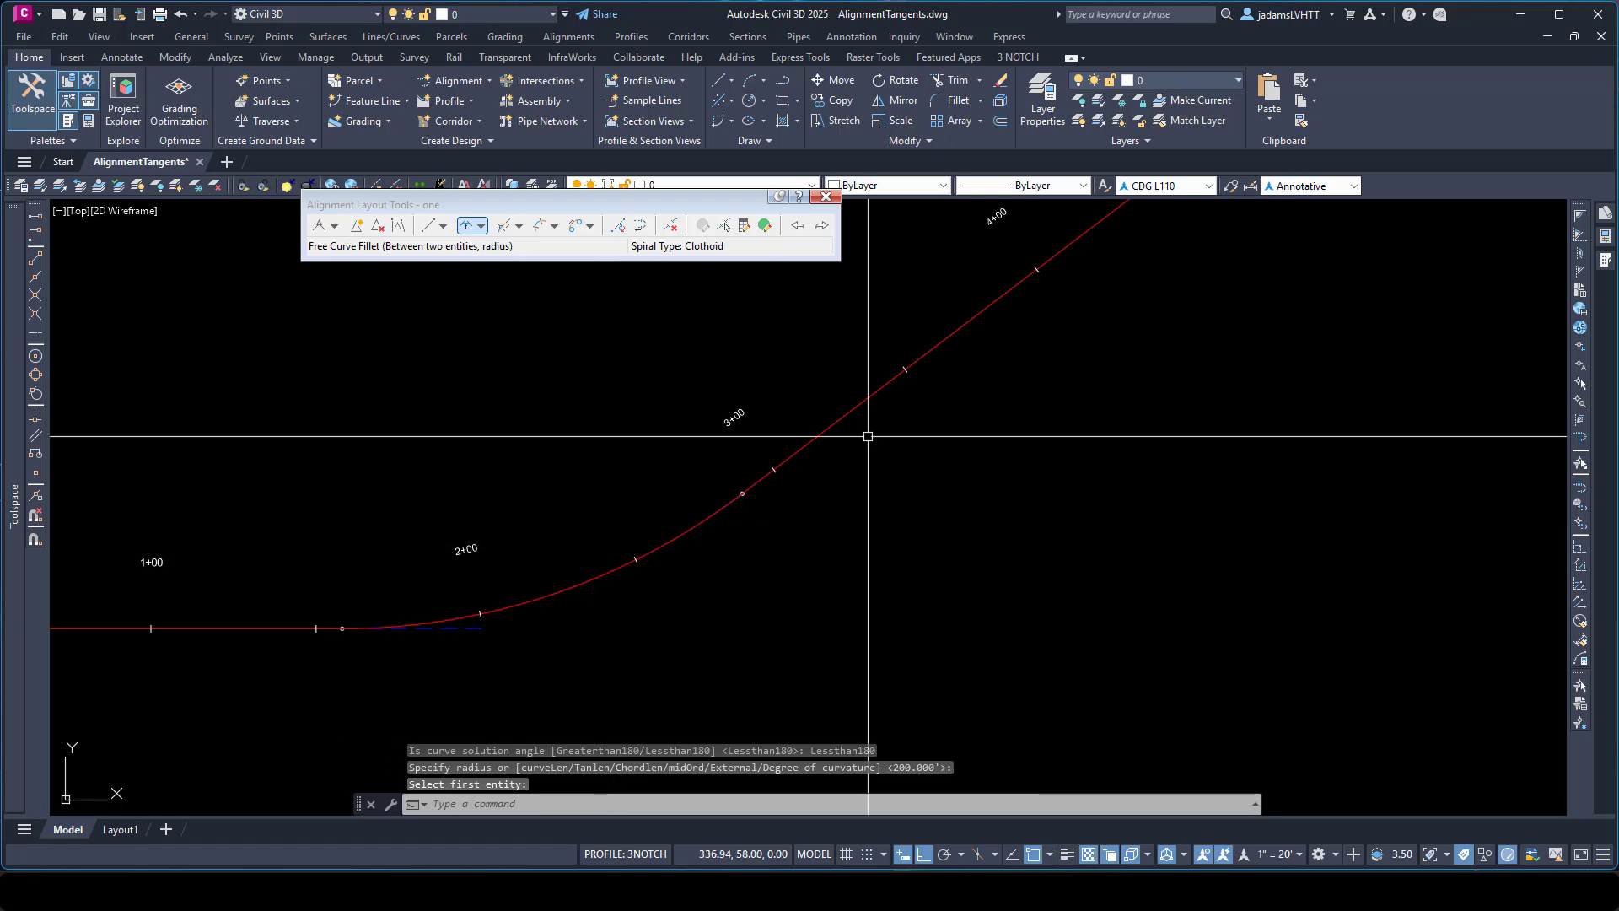
- Try grip-stretching the first tangent's endpoint and the new curve on the lower alignment, undoing the curve edit
{"action": "left_click", "coordinate": [625, 573]}
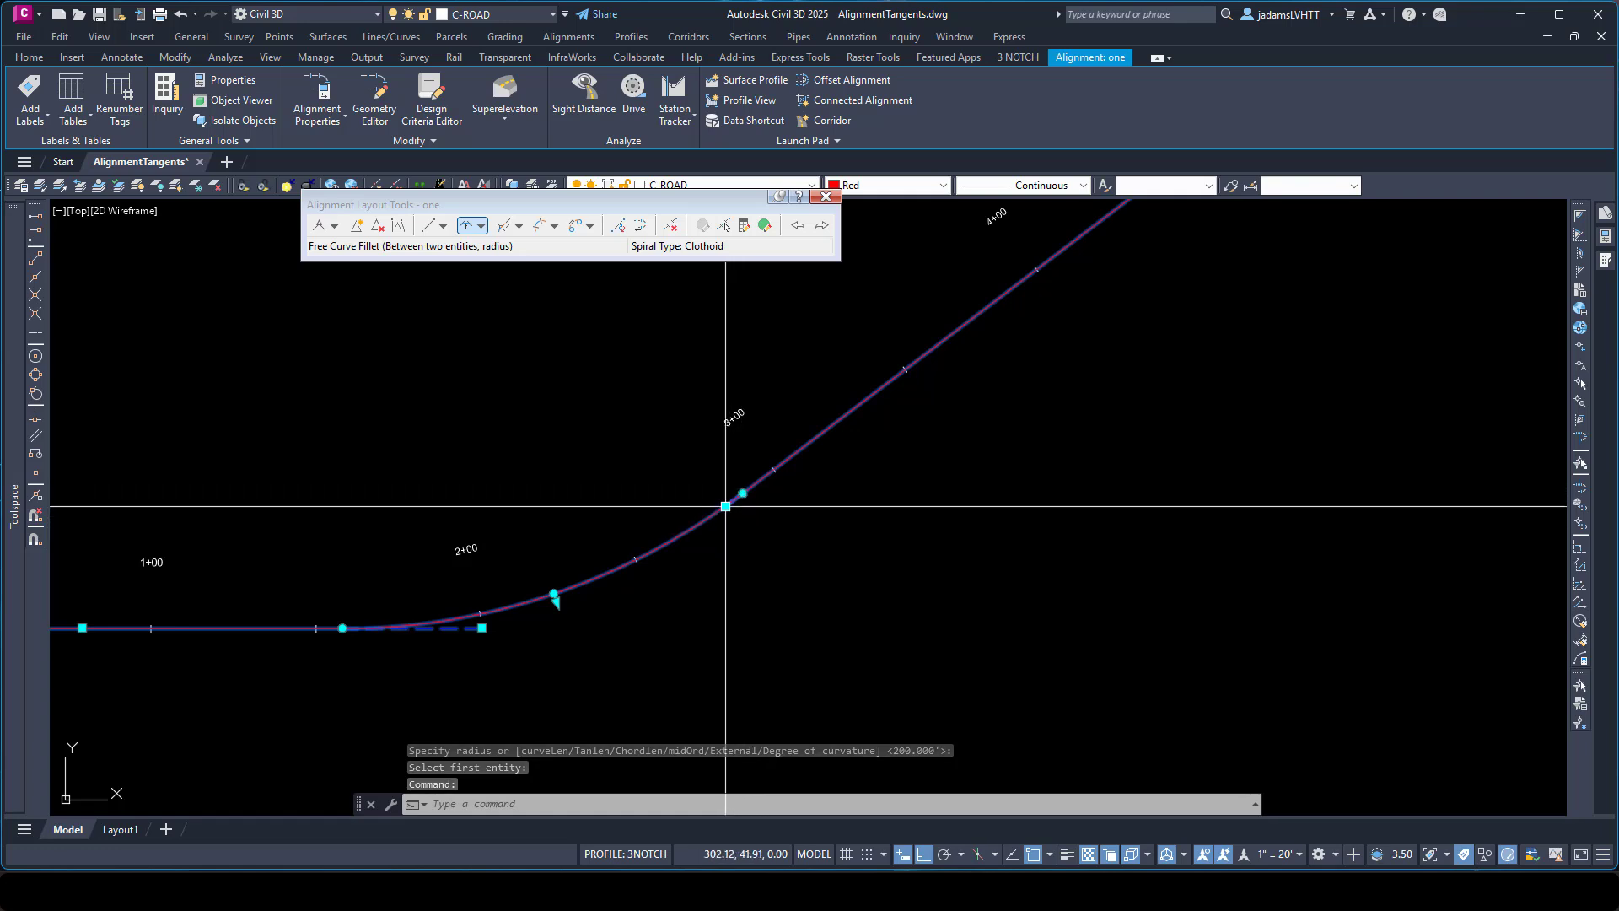
{"action": "left_click", "coordinate": [482, 627]}
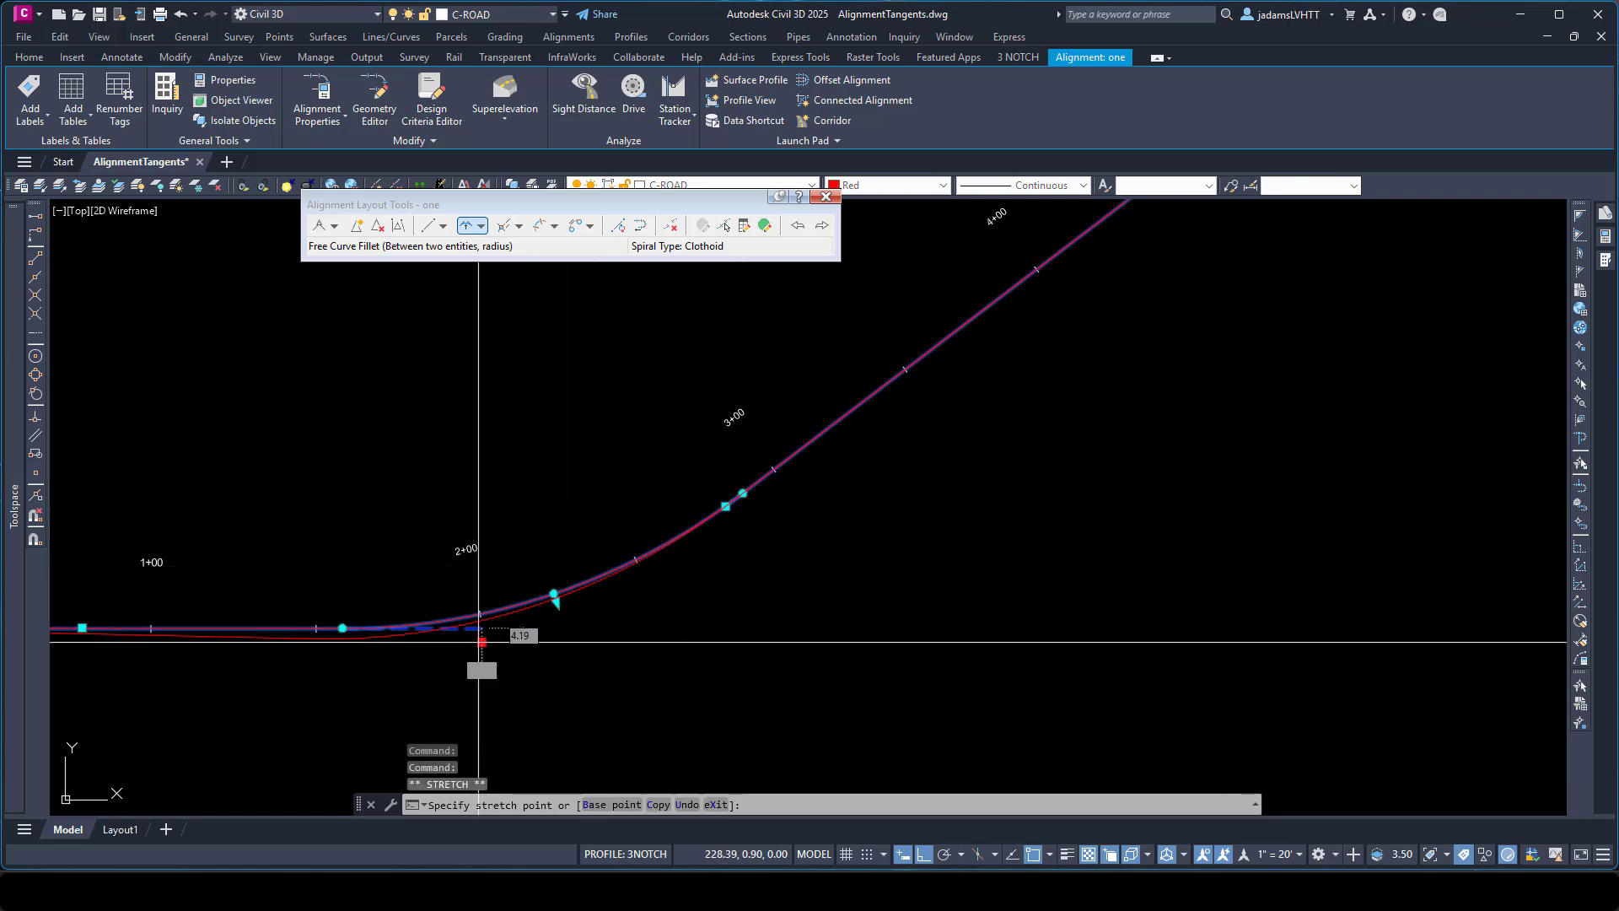
{"action": "key", "text": "Escape"}
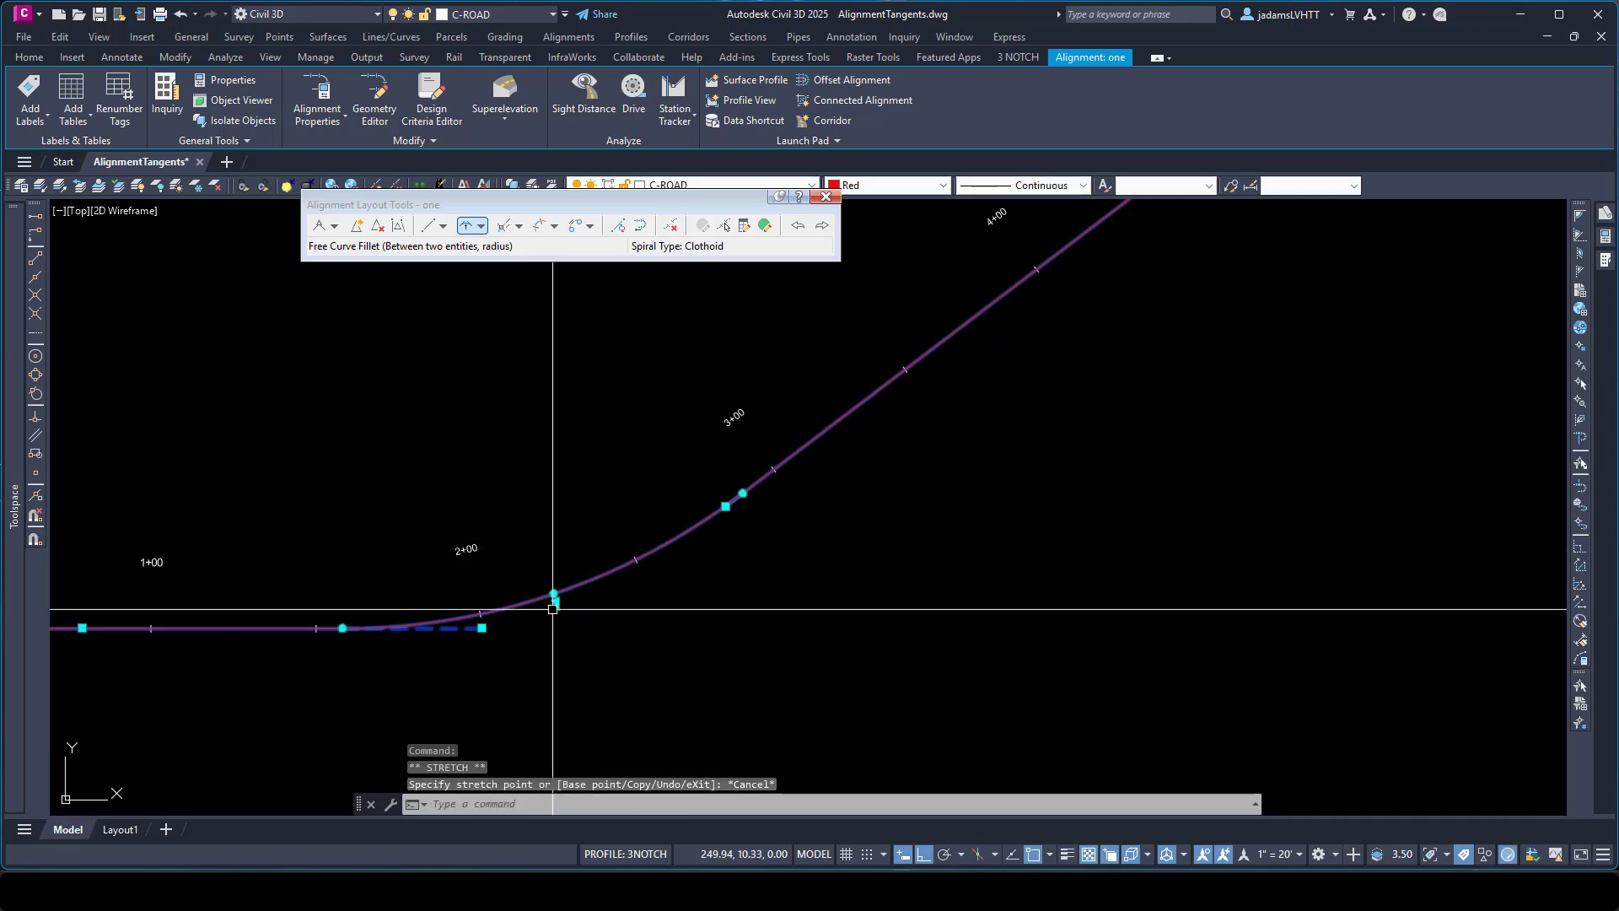
{"action": "left_click", "coordinate": [557, 602]}
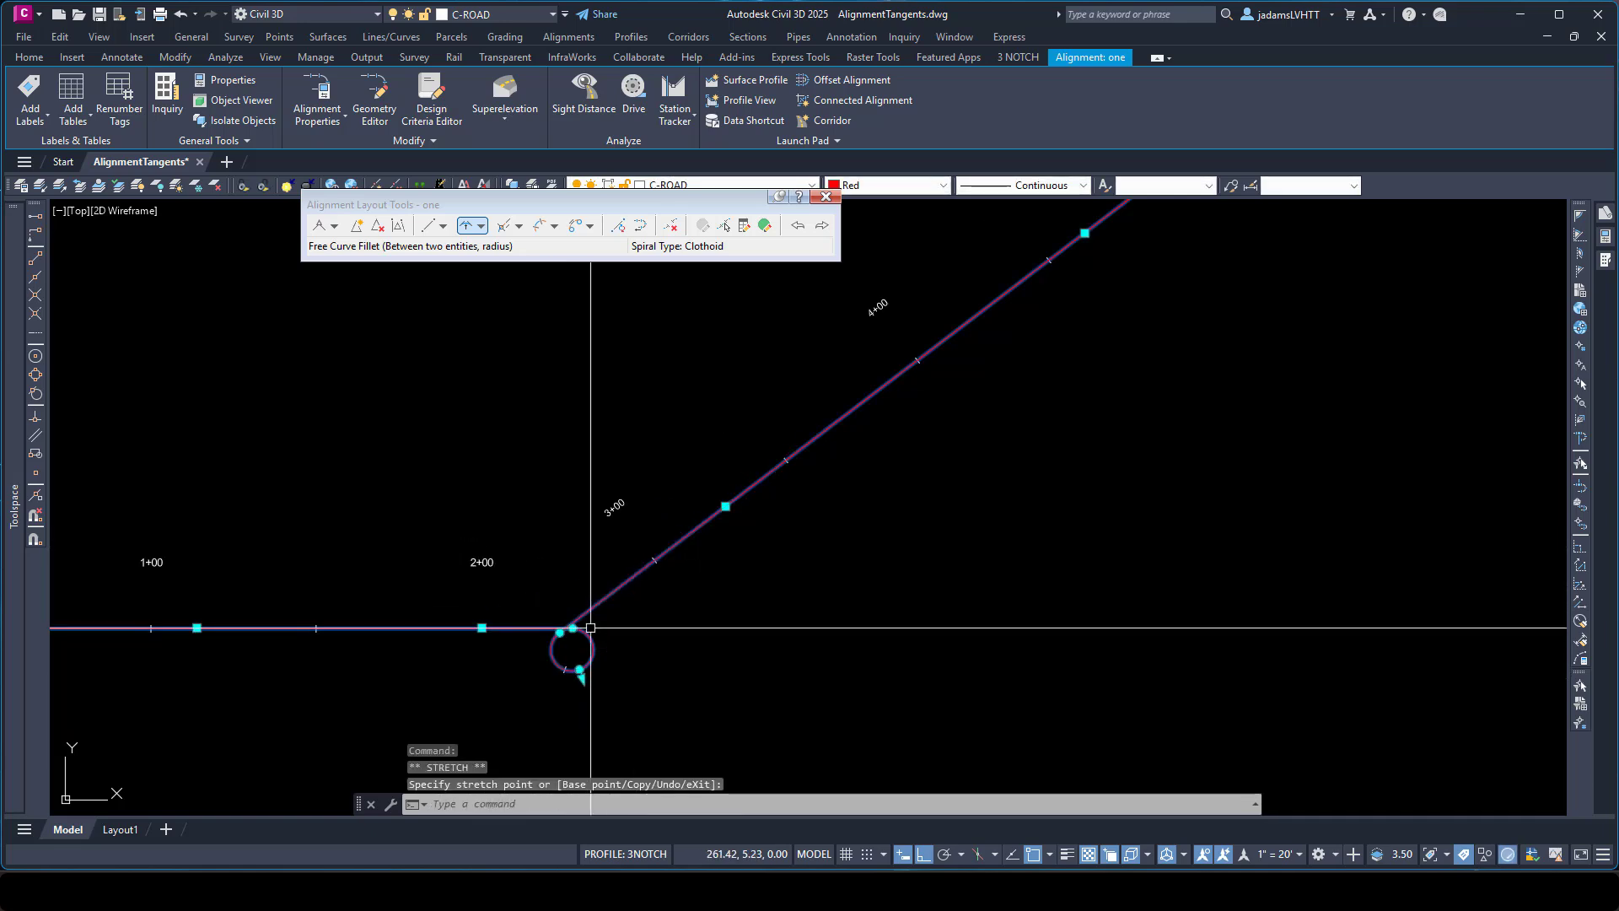
{"action": "key", "text": "ctrl+z"}
{"action": "left_click", "coordinate": [561, 597]}
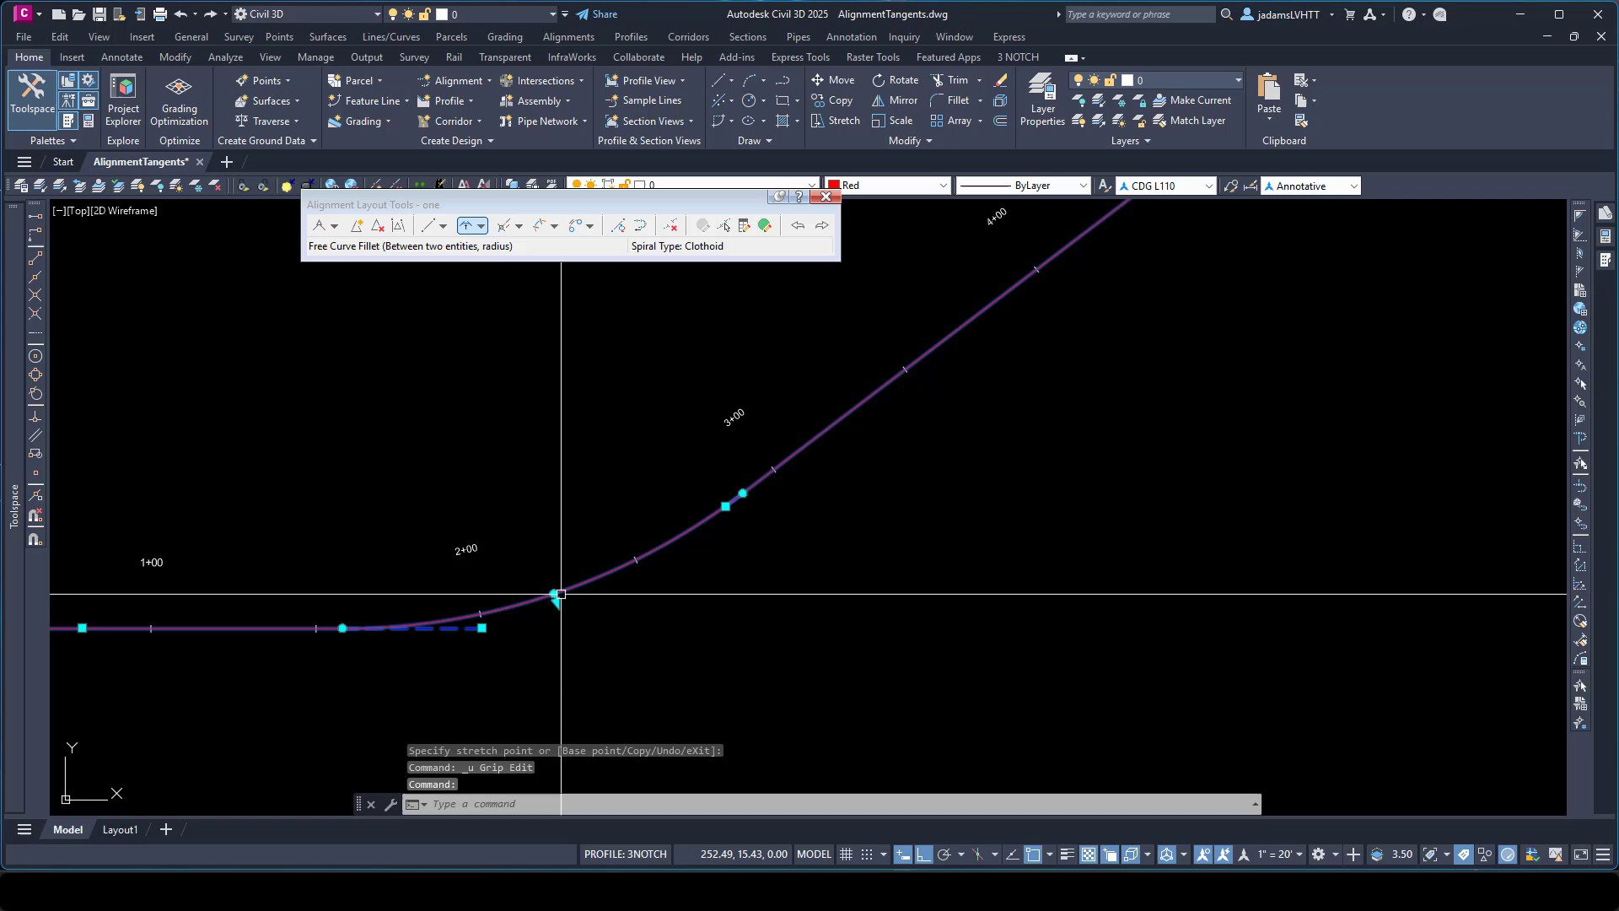
- Try to reshape the lower alignment's curve by stretching its midpoint grip toward the tangents' intersection, and undo the grip edit
{"action": "scroll", "coordinate": [556, 601], "scroll_direction": "up", "scroll_amount": 2}
{"action": "scroll", "coordinate": [550, 608], "scroll_direction": "up", "scroll_amount": 2}
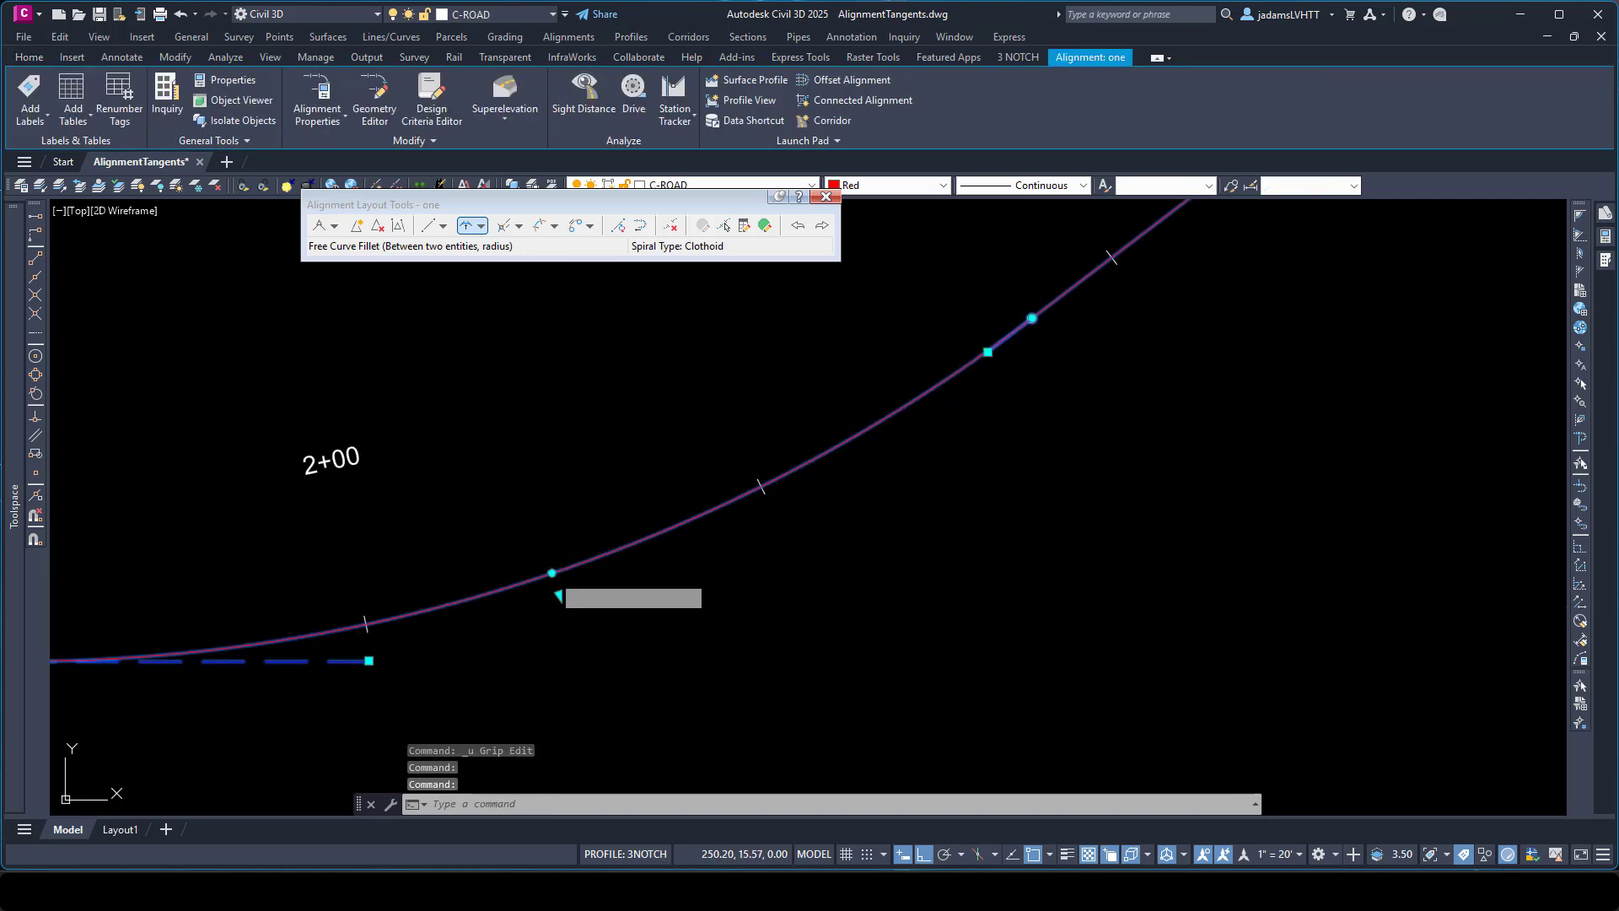
{"action": "left_click", "coordinate": [552, 573]}
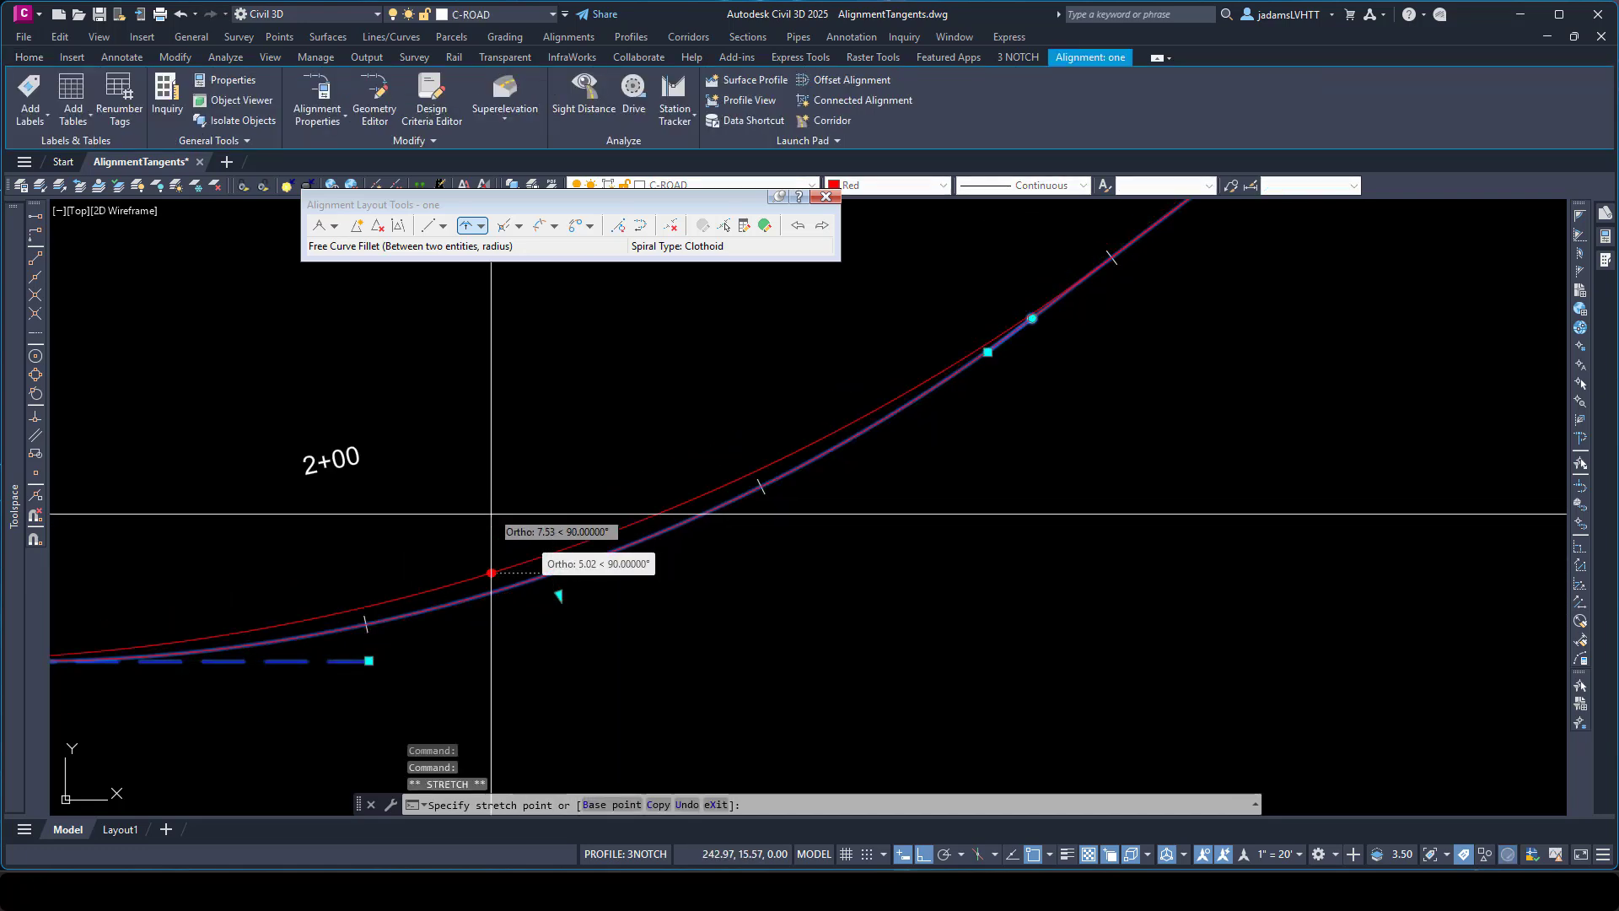
{"action": "key", "text": "Escape"}
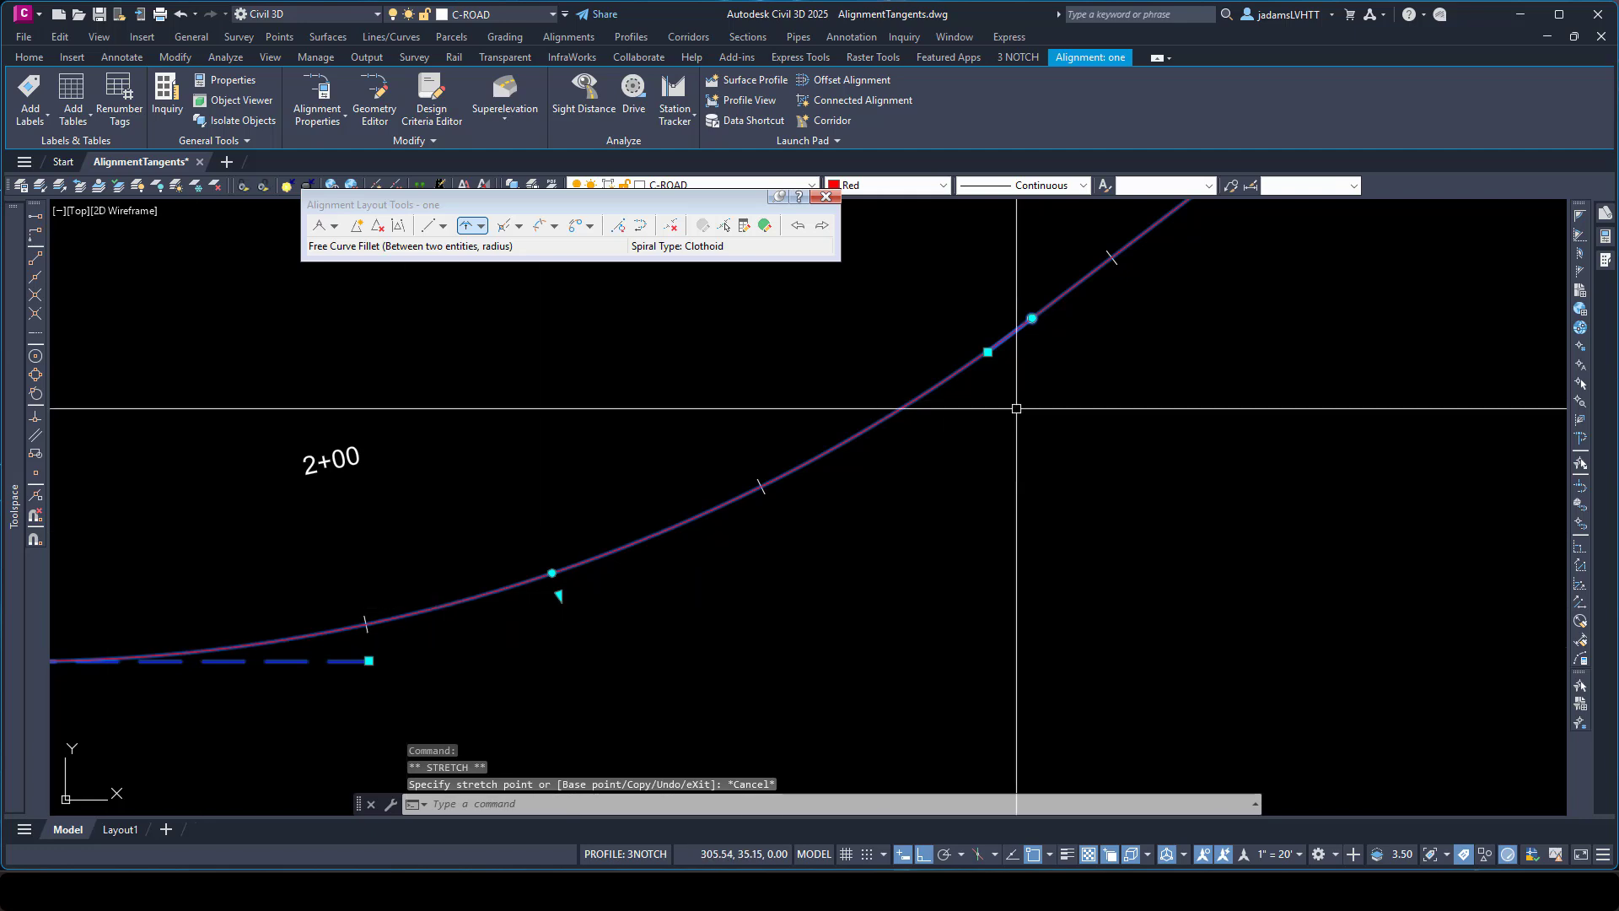
{"action": "left_click", "coordinate": [551, 573]}
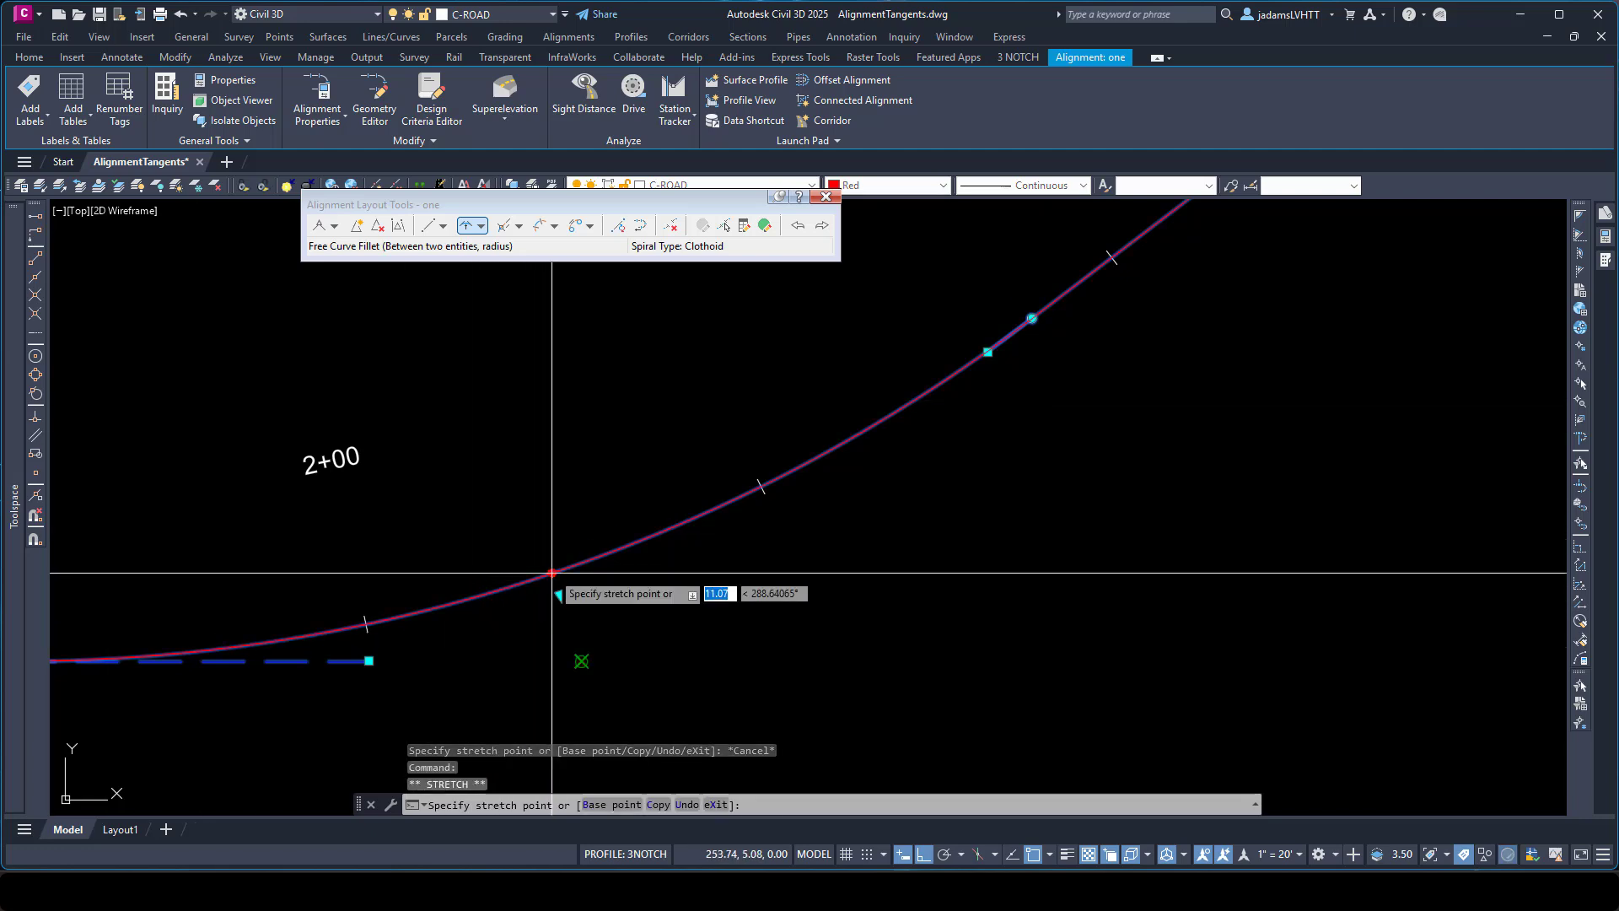
{"action": "left_click", "coordinate": [550, 619]}
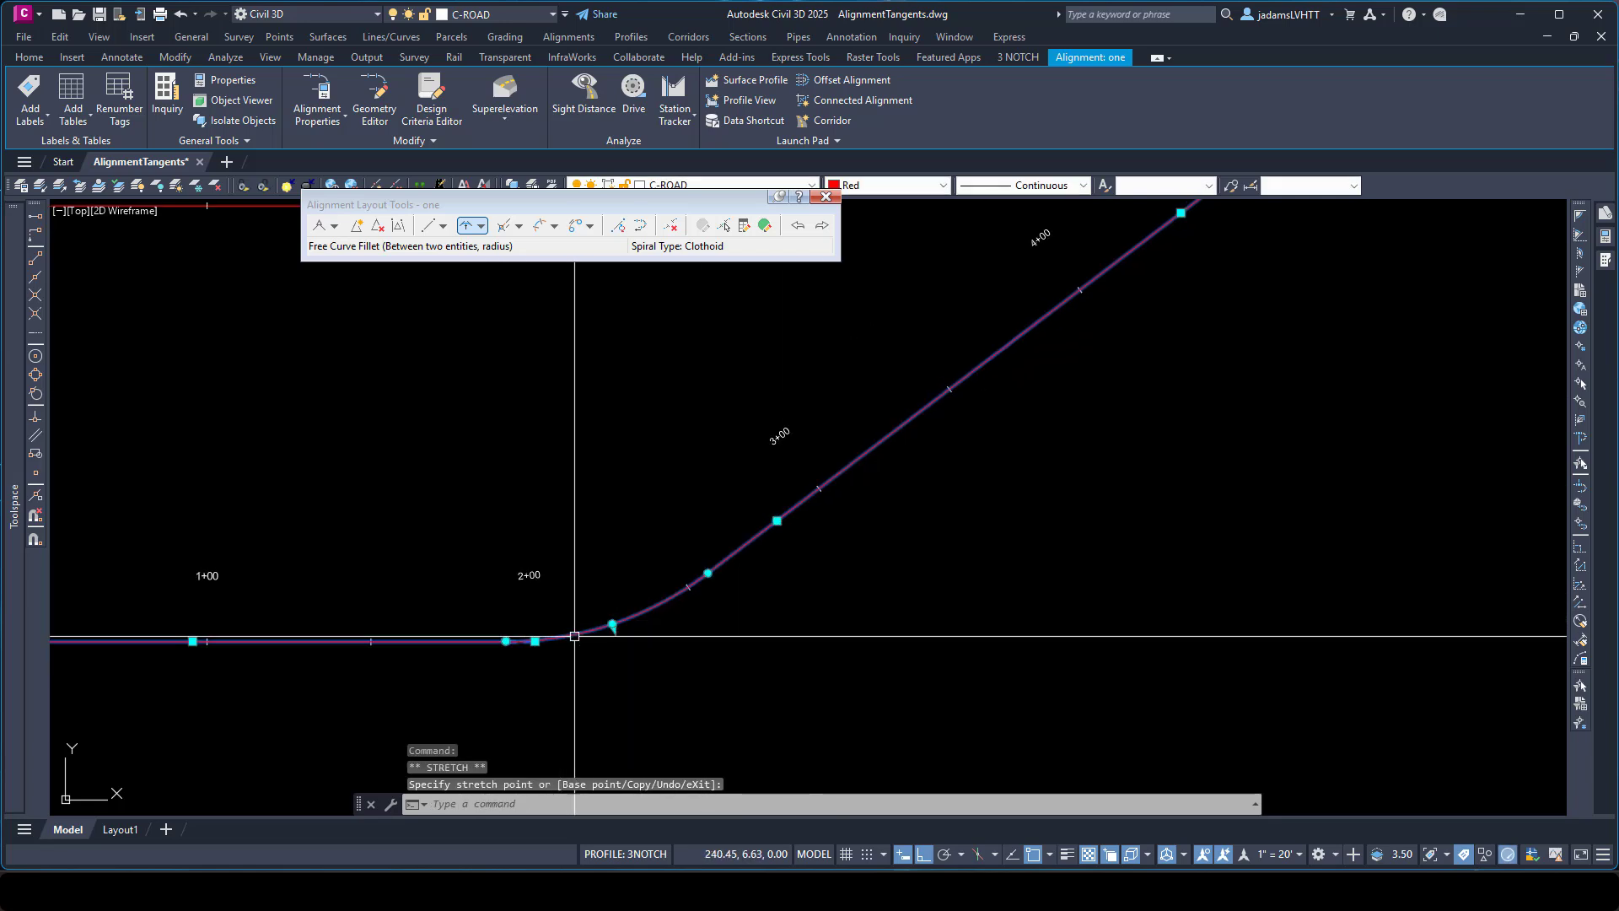
{"action": "scroll", "coordinate": [706, 636], "scroll_direction": "up", "scroll_amount": 2}
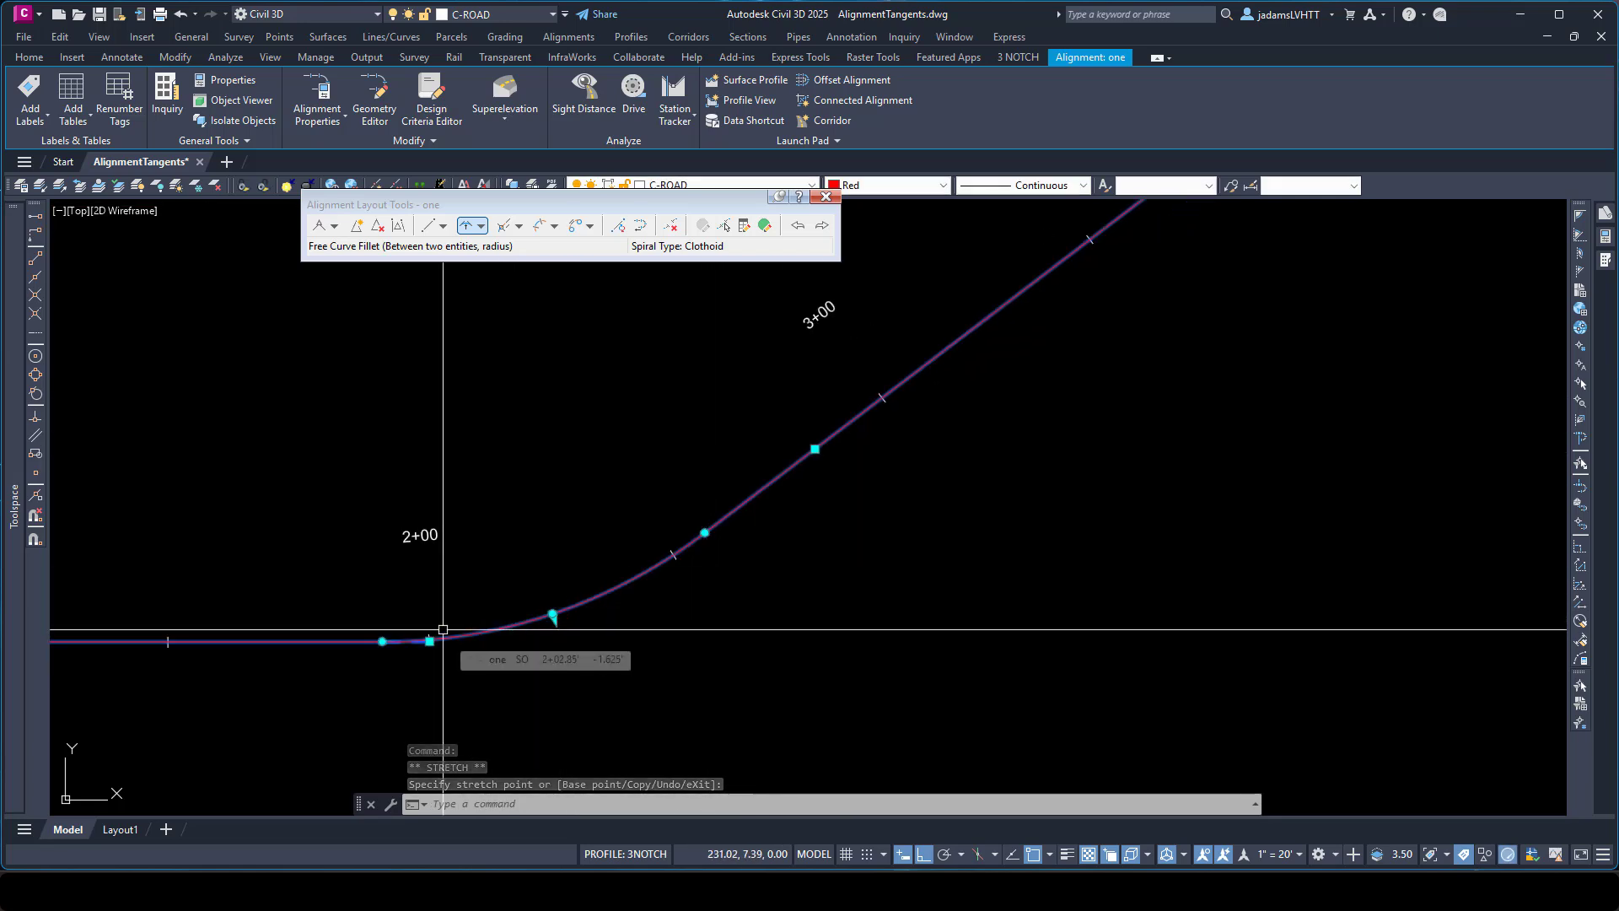
{"action": "key", "text": "ctrl+z"}
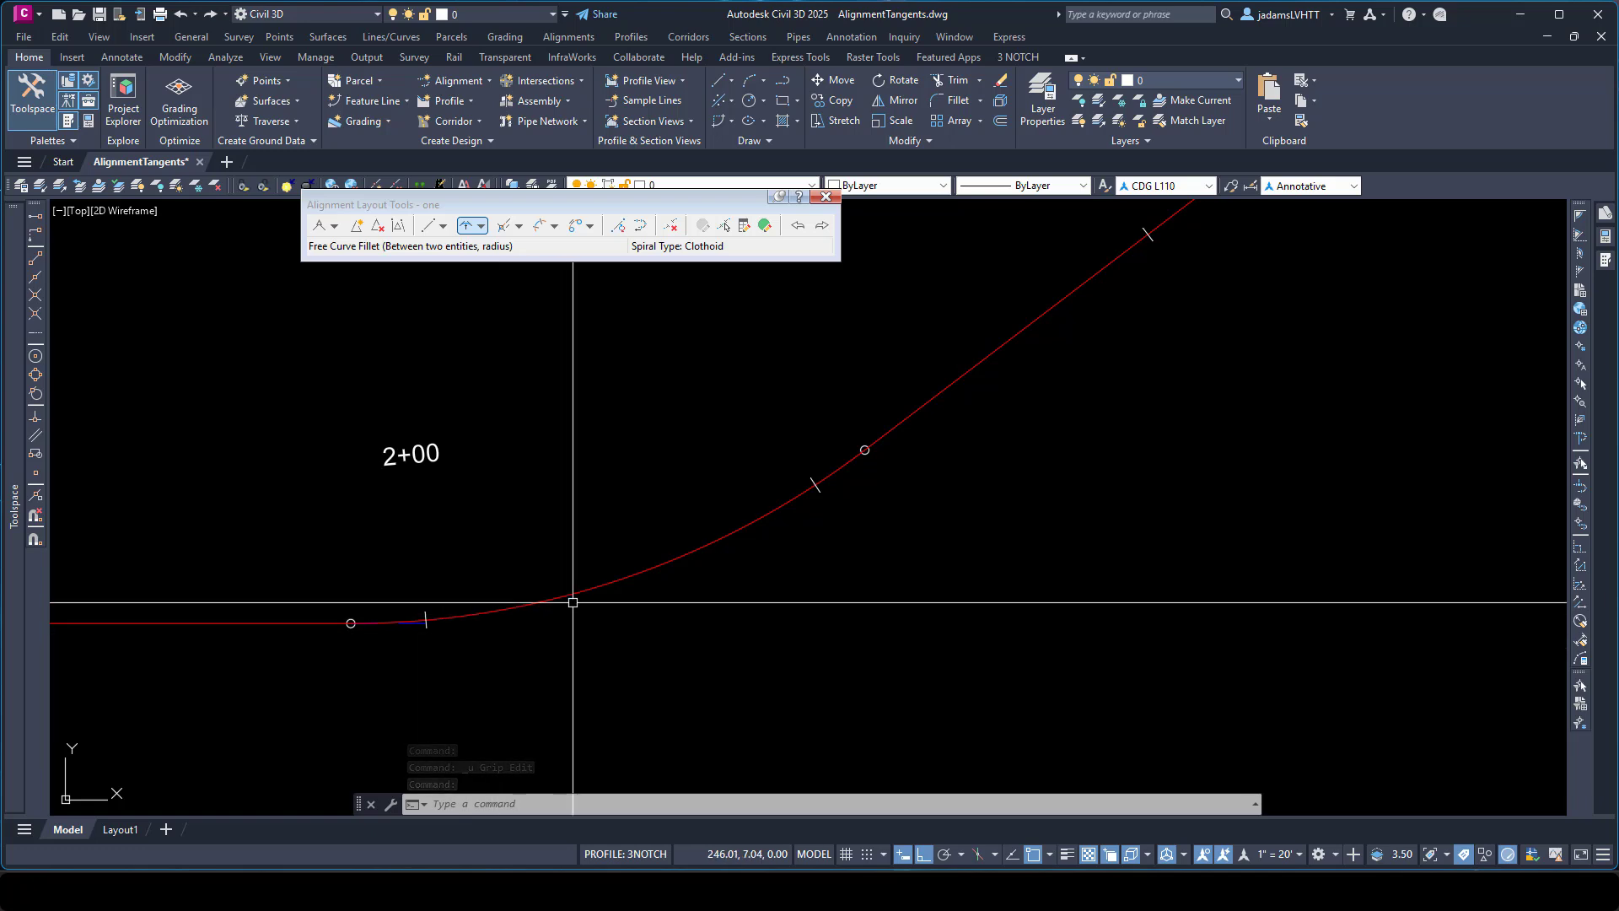
- Stretch the lower alignment's first tangent endpoint along its line to a point beyond the curve's midpoint
{"action": "left_click", "coordinate": [434, 624]}
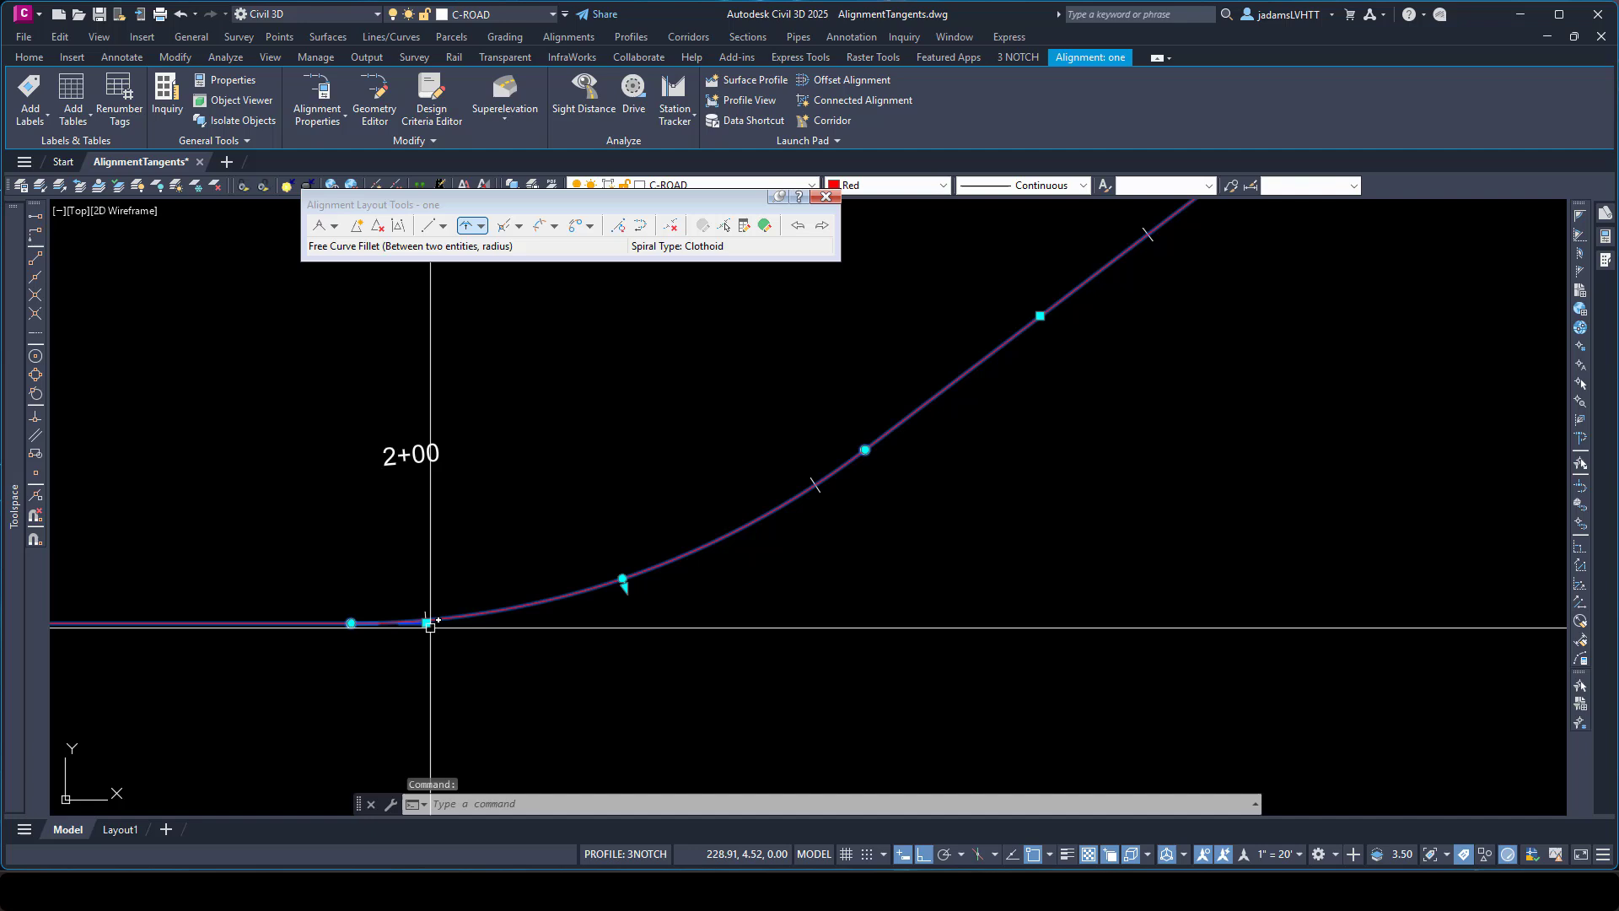
{"action": "left_click", "coordinate": [426, 622]}
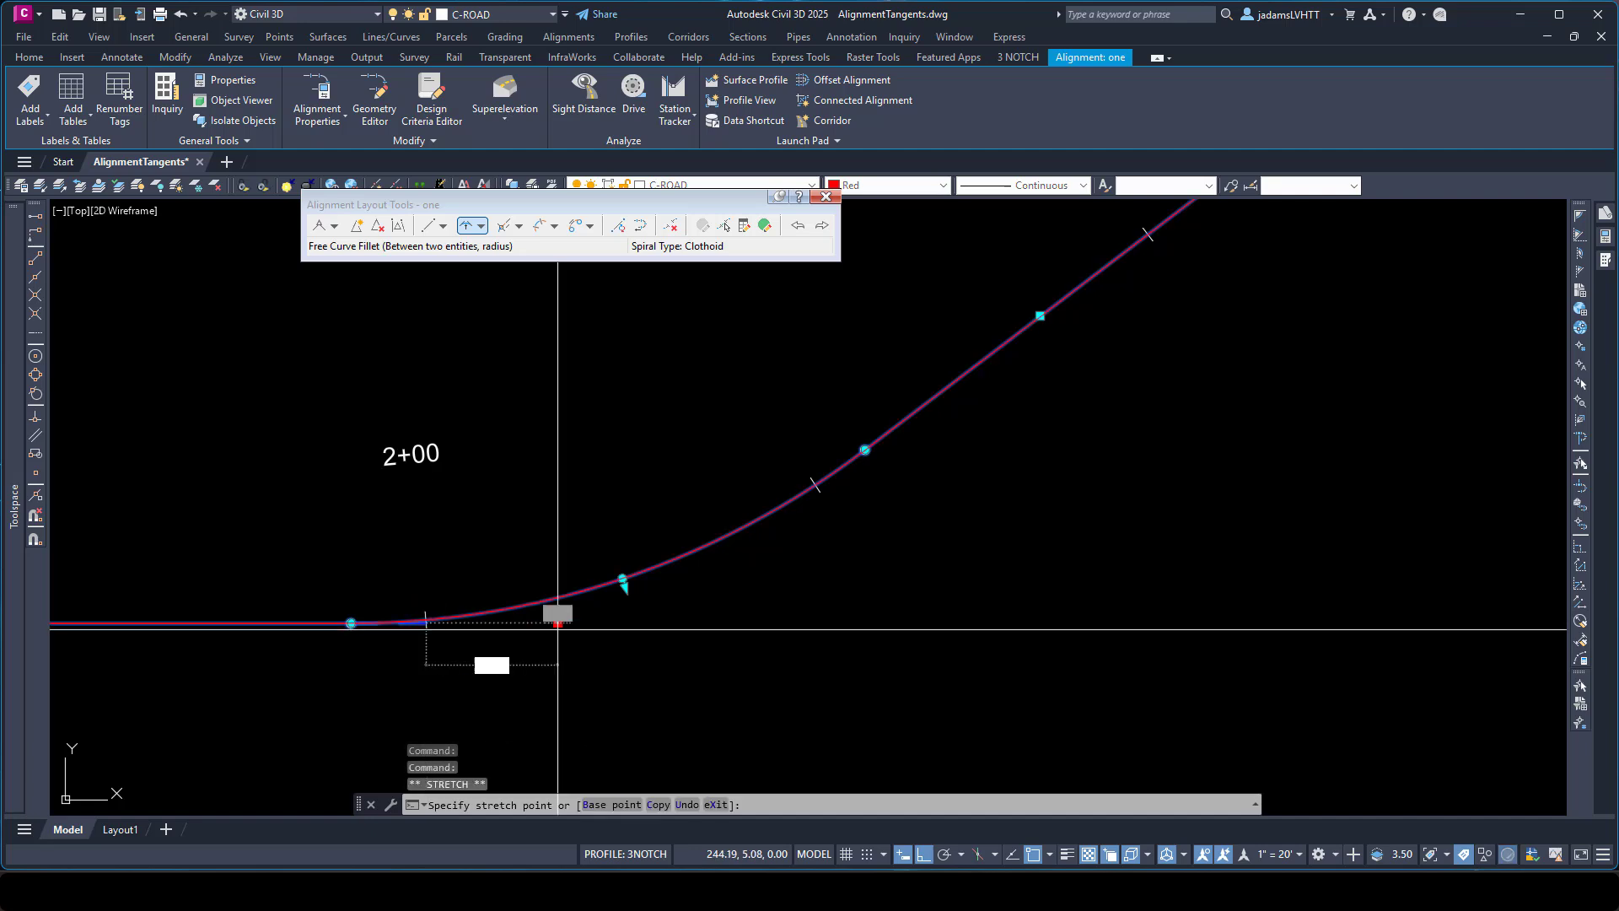
{"action": "left_click", "coordinate": [722, 622]}
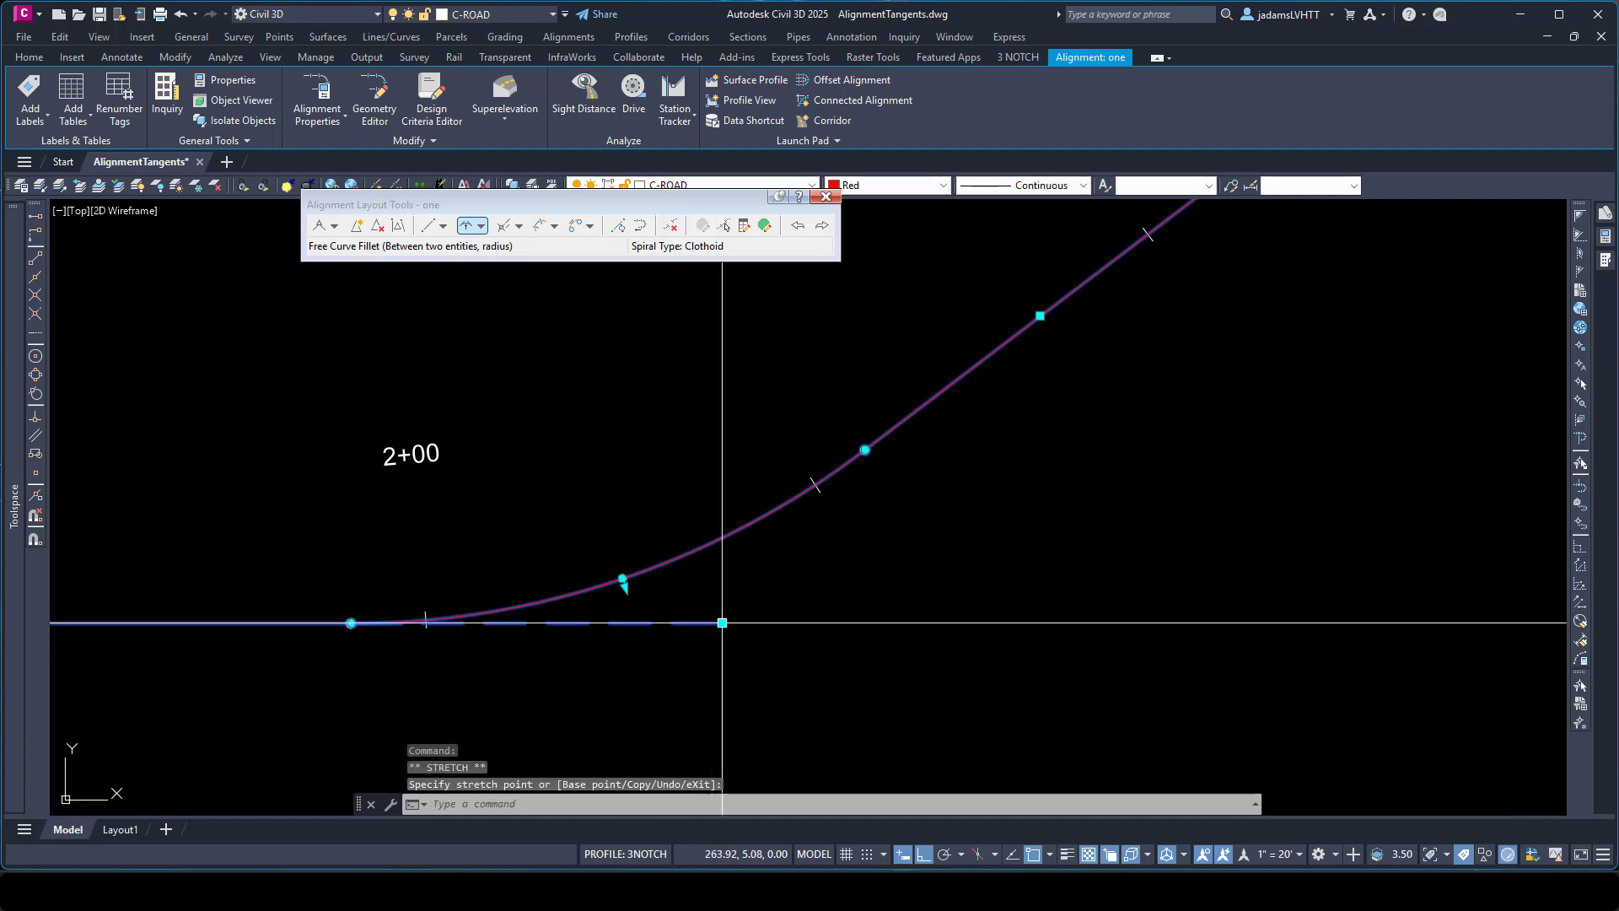
- Try to move the first tangent's endpoint to an Apparent Intersection snap with the second tangent, and undo the grip edit
{"action": "left_click", "coordinate": [722, 622]}
{"action": "right_click", "coordinate": [604, 628], "text": "shift"}
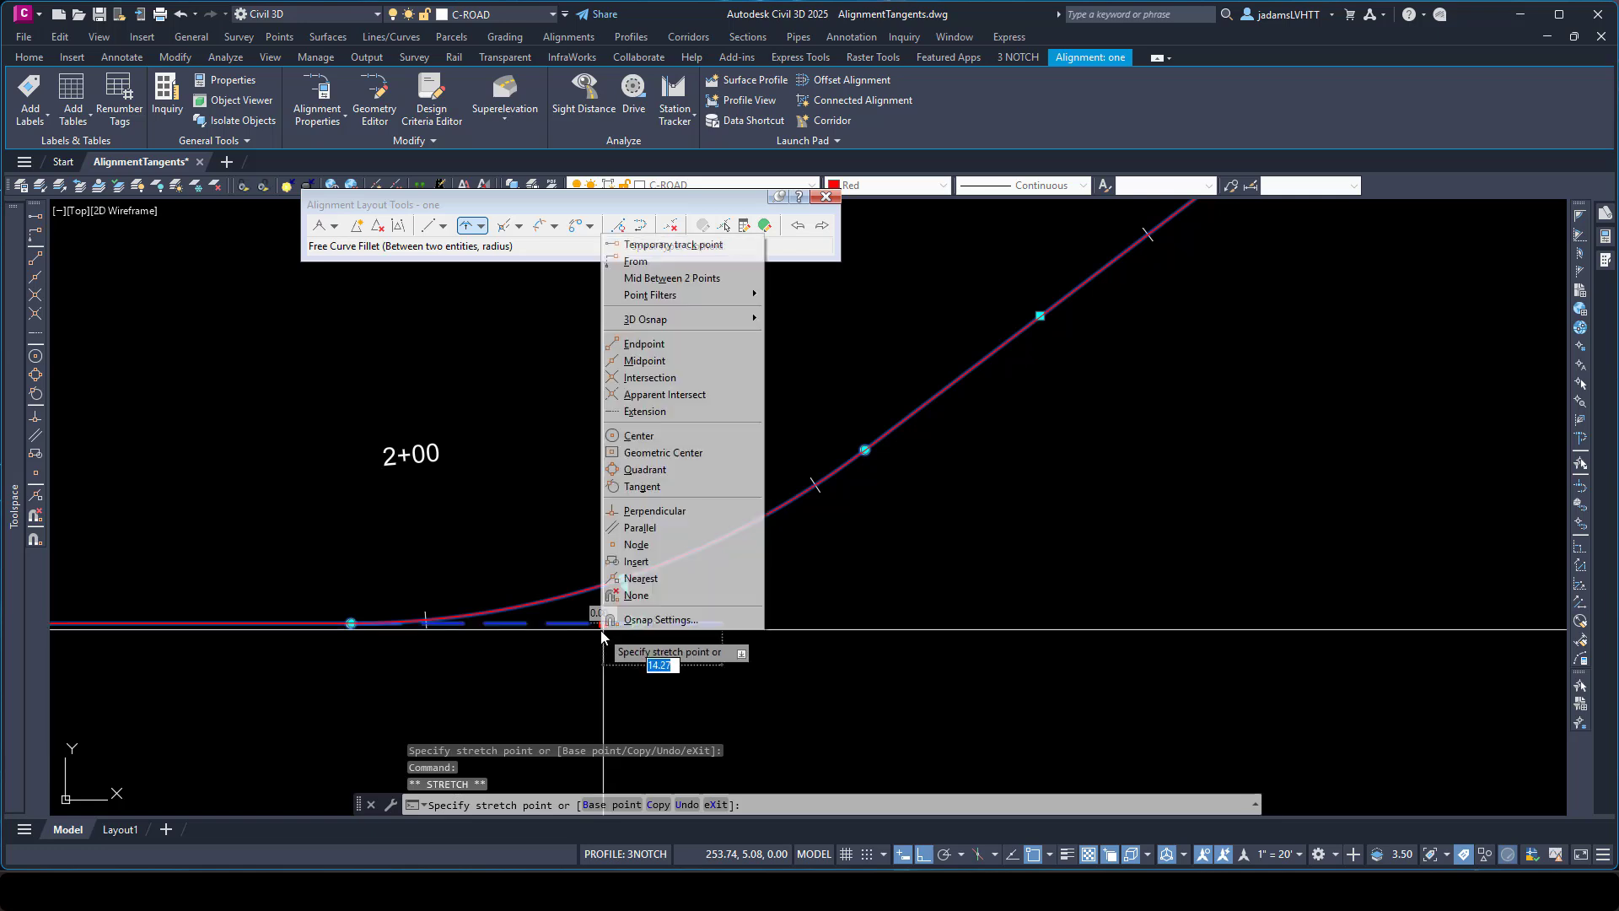
{"action": "left_click", "coordinate": [667, 395]}
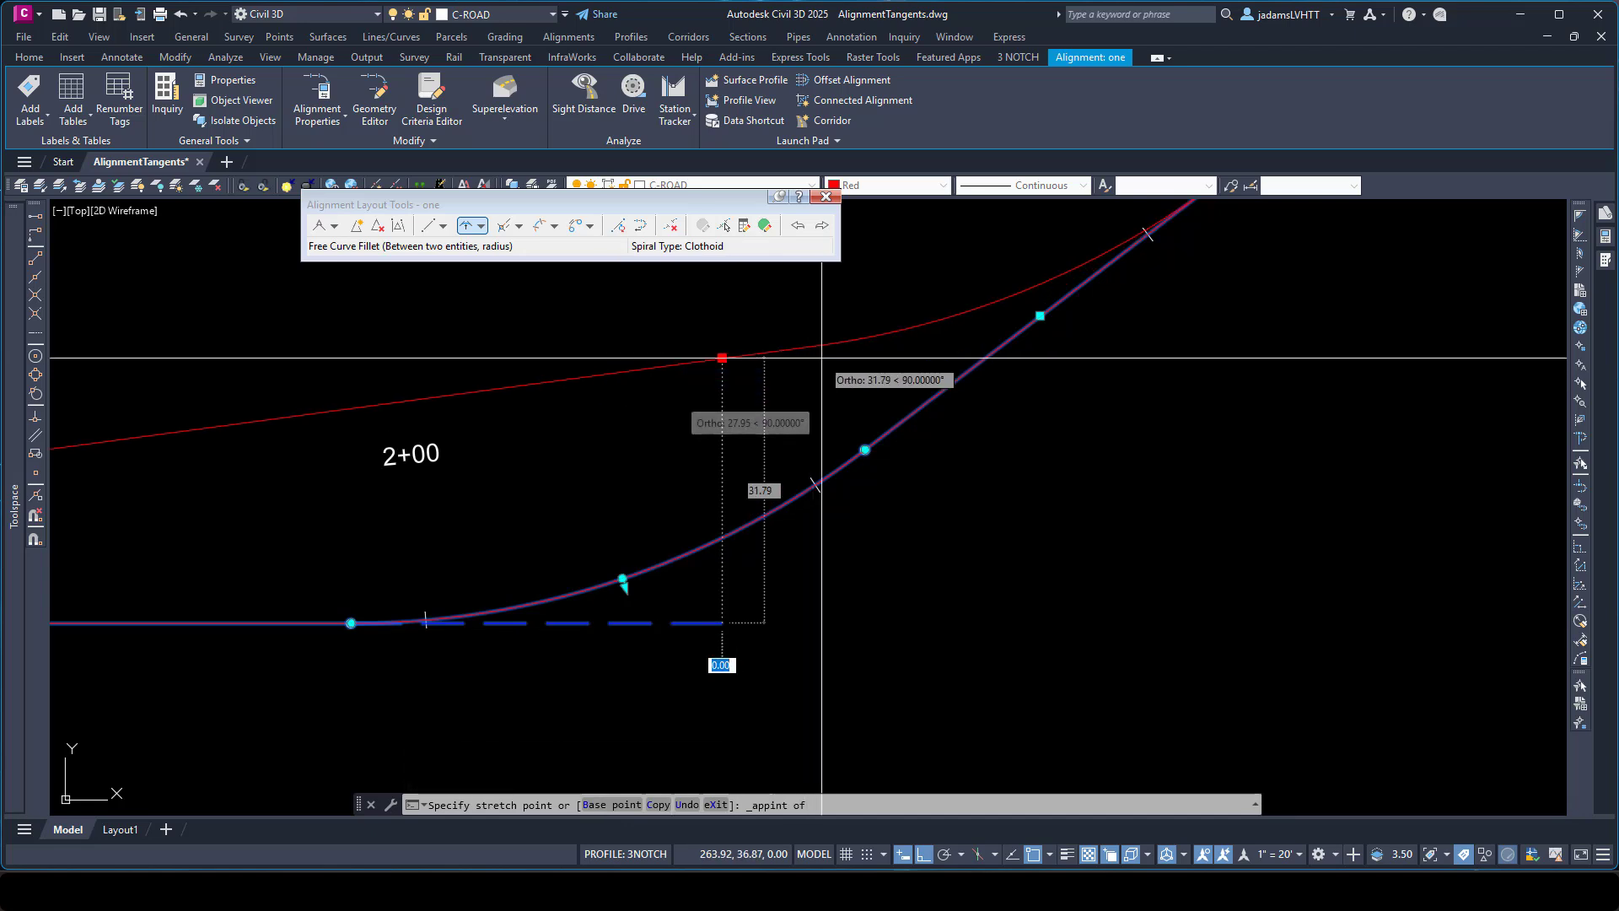
{"action": "left_click", "coordinate": [927, 397]}
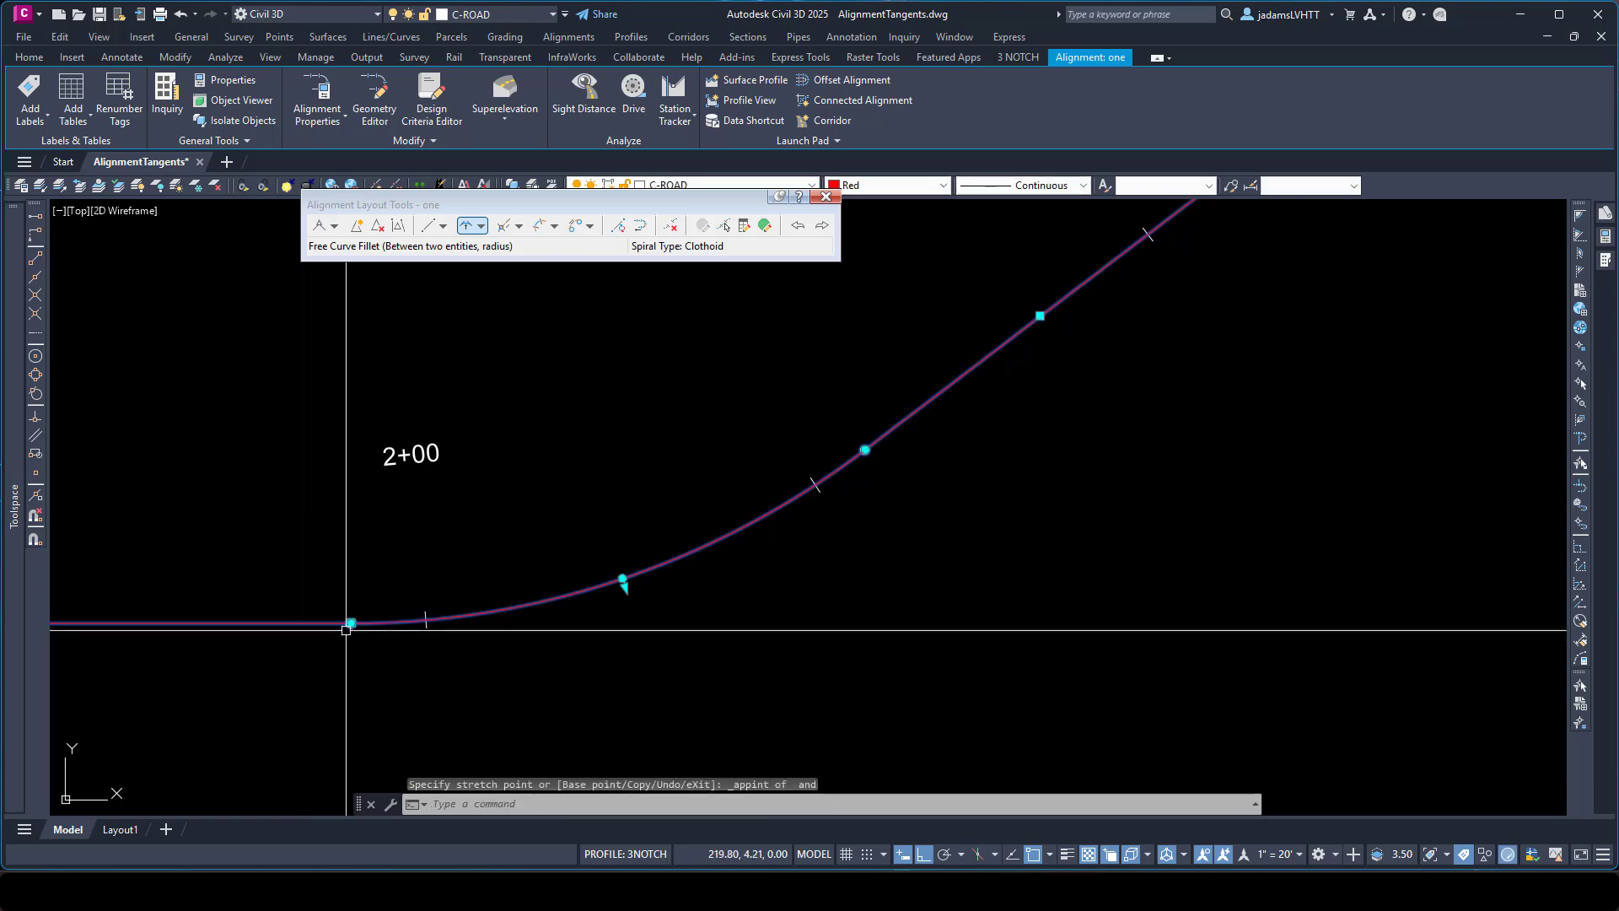
{"action": "key", "text": "ctrl+z"}
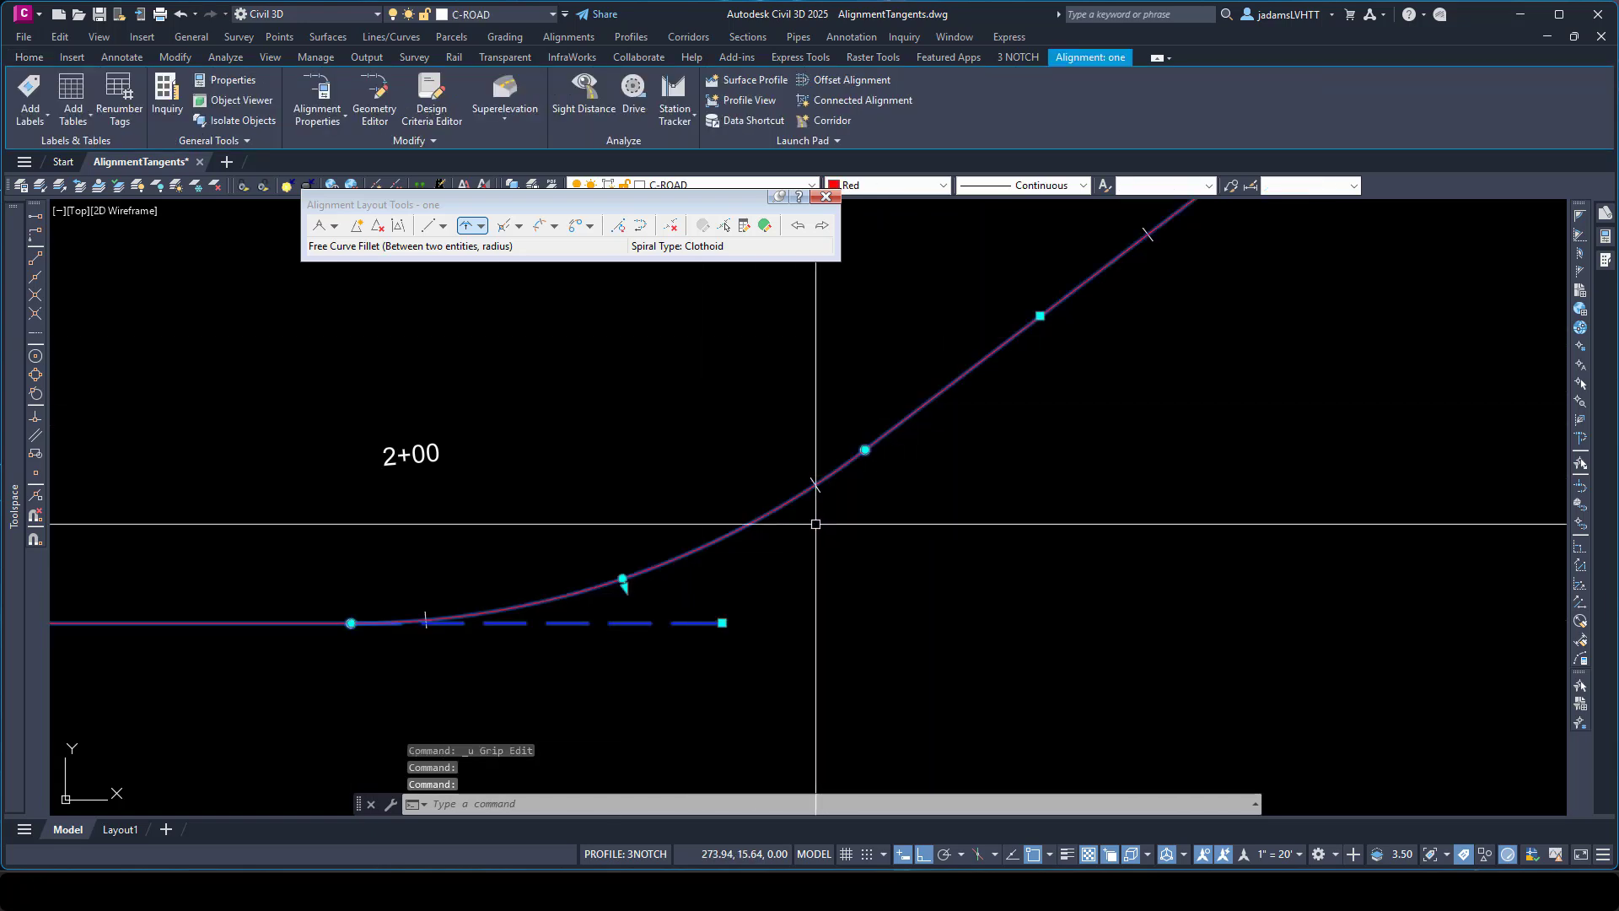
- Stretch the first tangent's endpoint back along its line to just below the curve's midpoint, and dismiss the Egnyte notification
{"action": "left_click", "coordinate": [722, 623]}
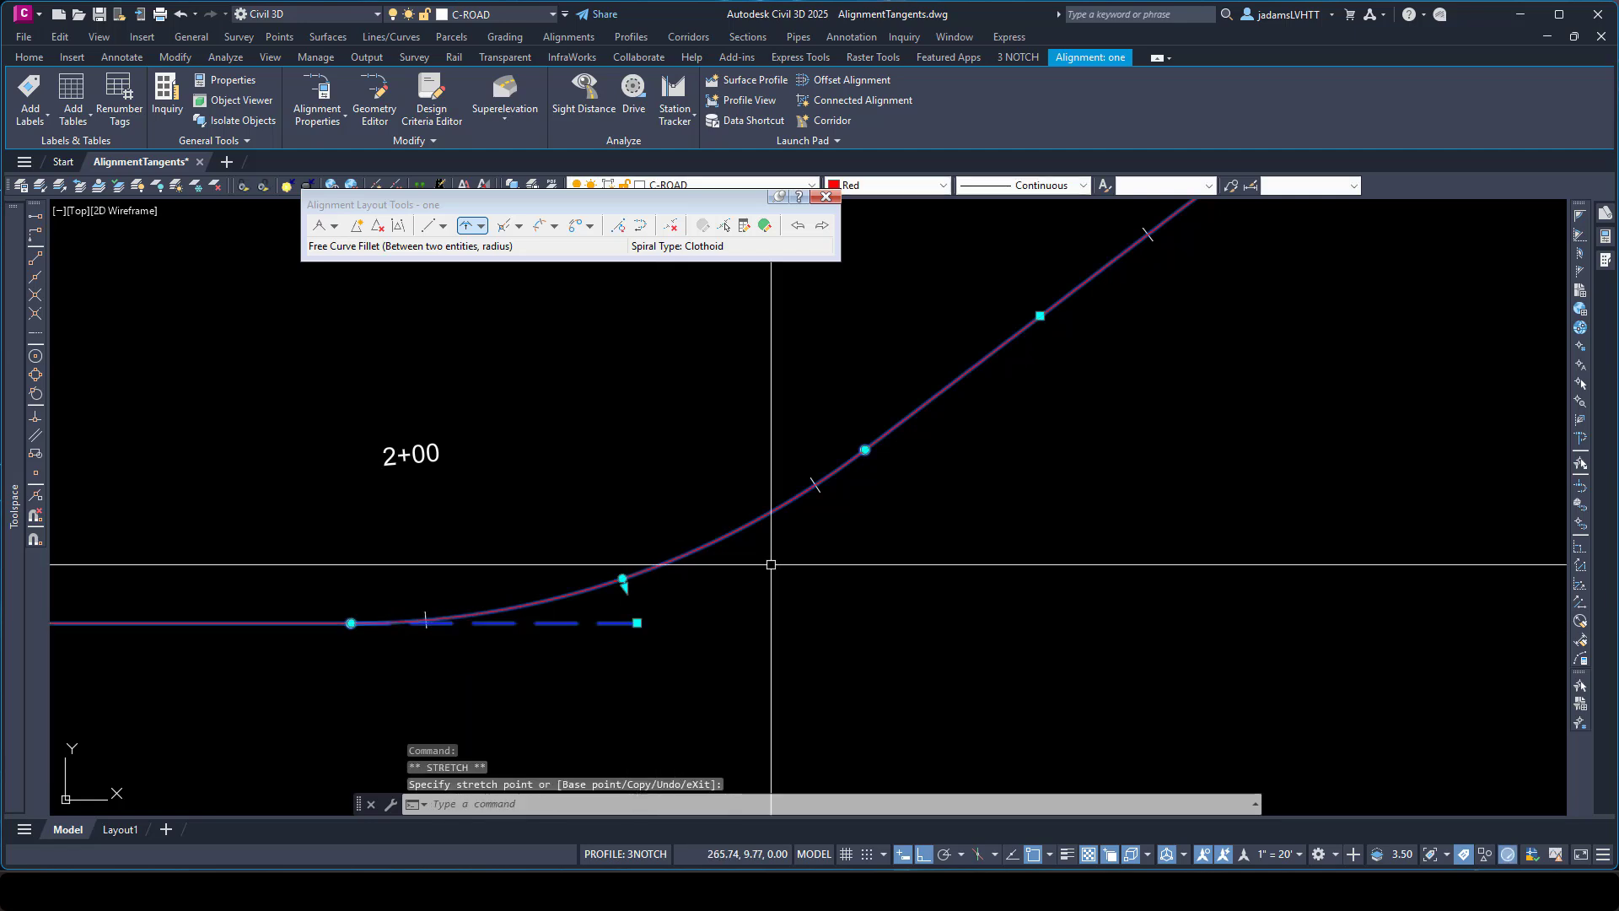
{"action": "scroll", "coordinate": [632, 632], "scroll_direction": "up", "scroll_amount": 2}
{"action": "scroll", "coordinate": [631, 632], "scroll_direction": "up", "scroll_amount": 3}
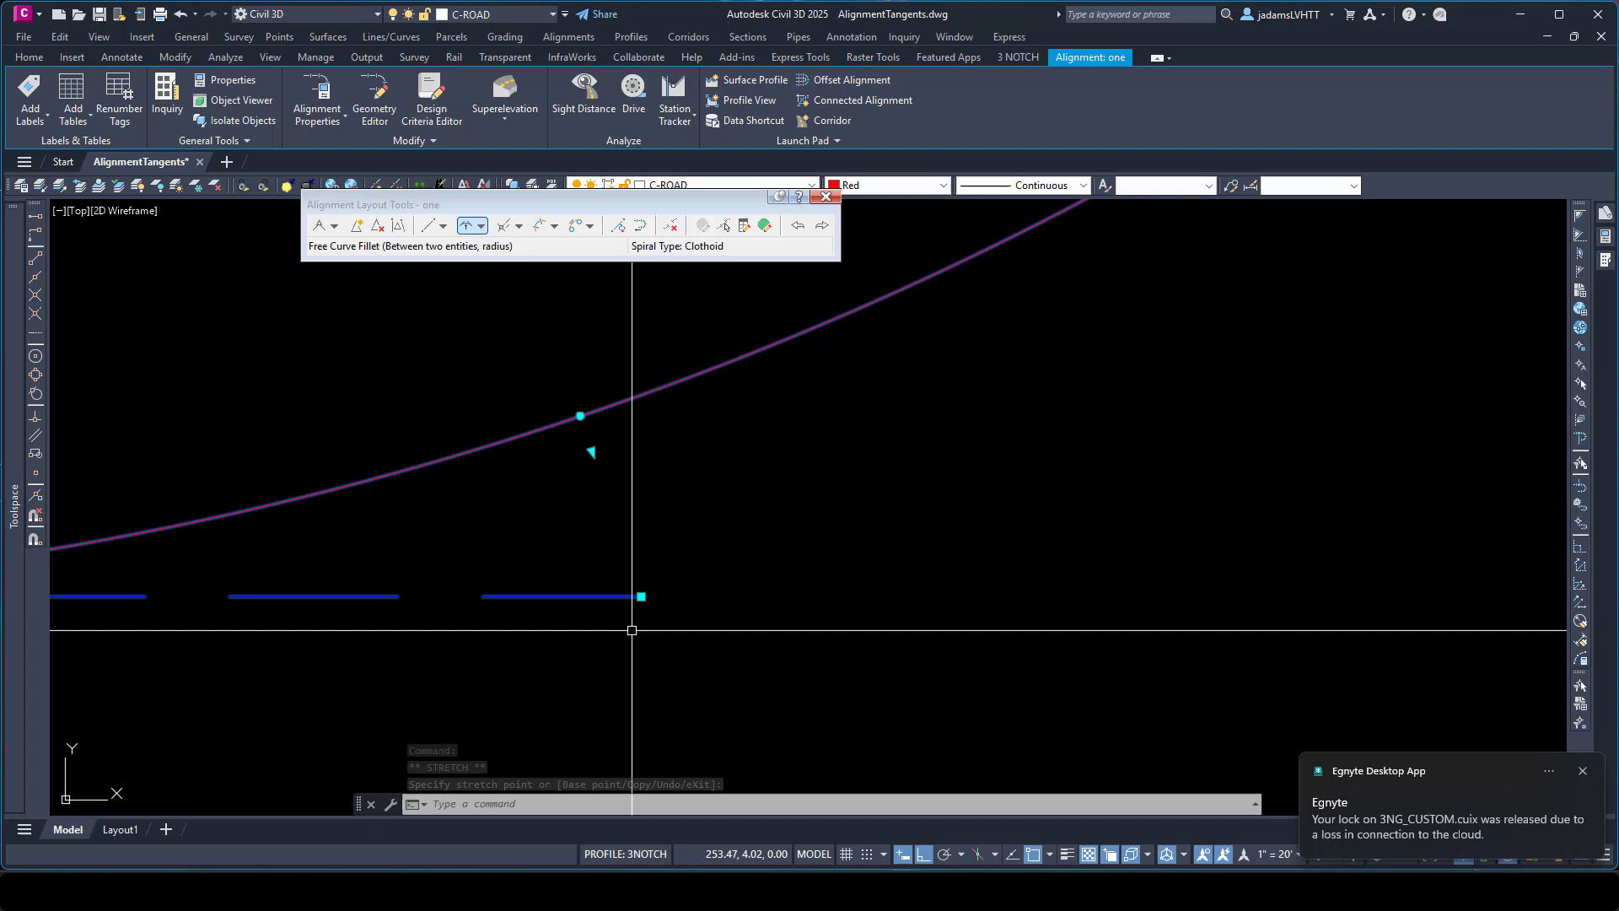
{"action": "left_click", "coordinate": [1582, 771]}
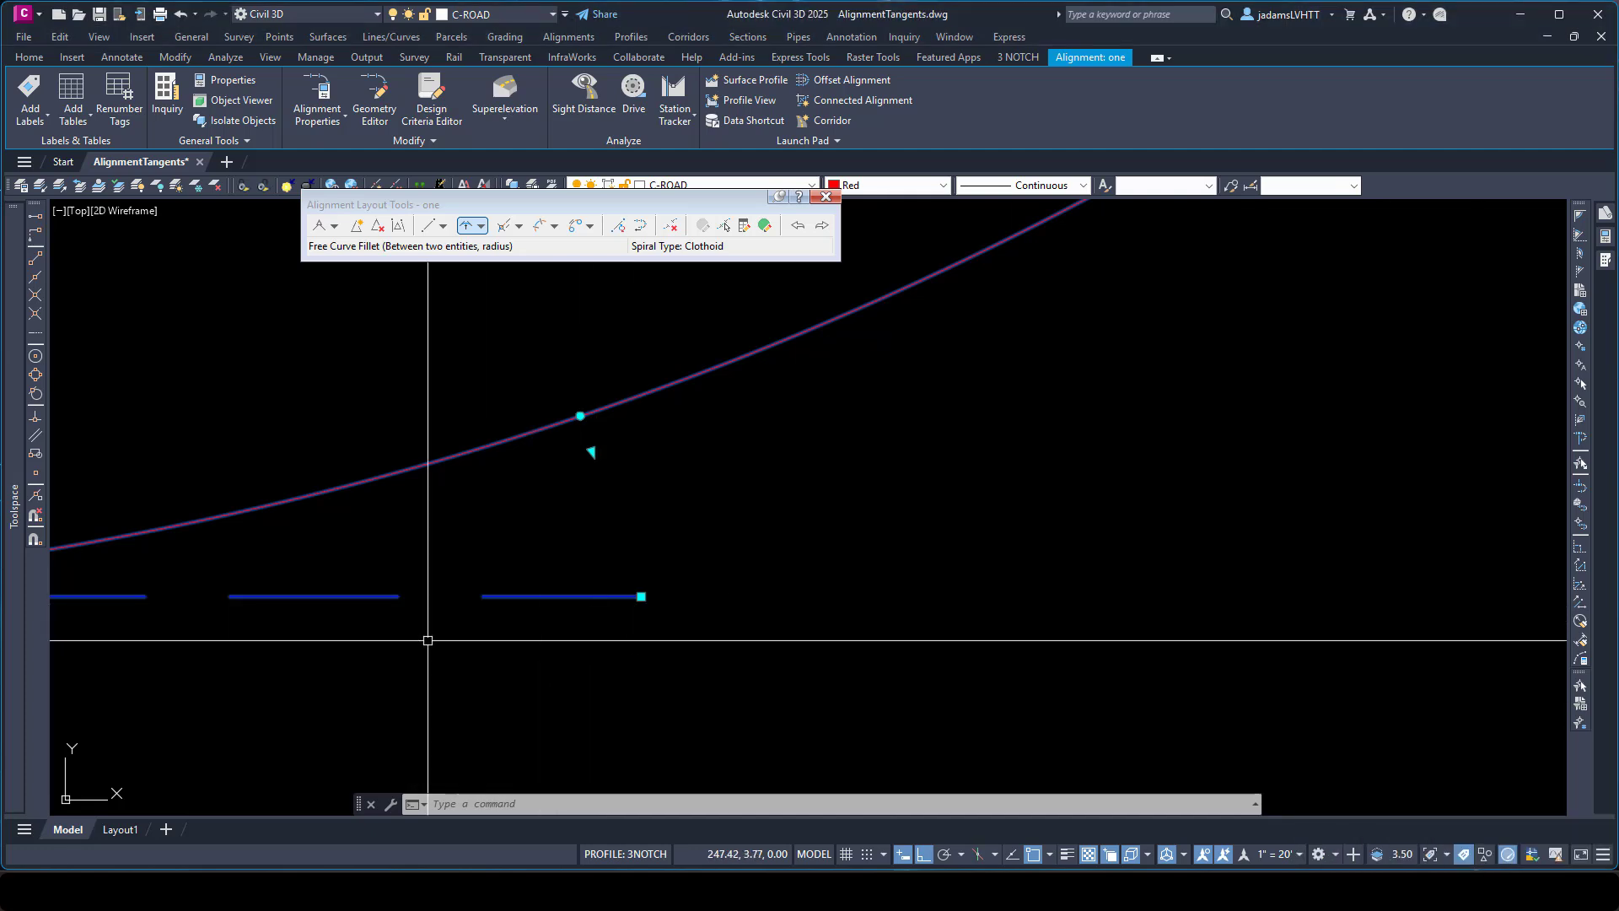
- Stretch the first tangent's endpoint about 18.88 upward off its line, and return it to just below the curve's midpoint
{"action": "left_click", "coordinate": [641, 596]}
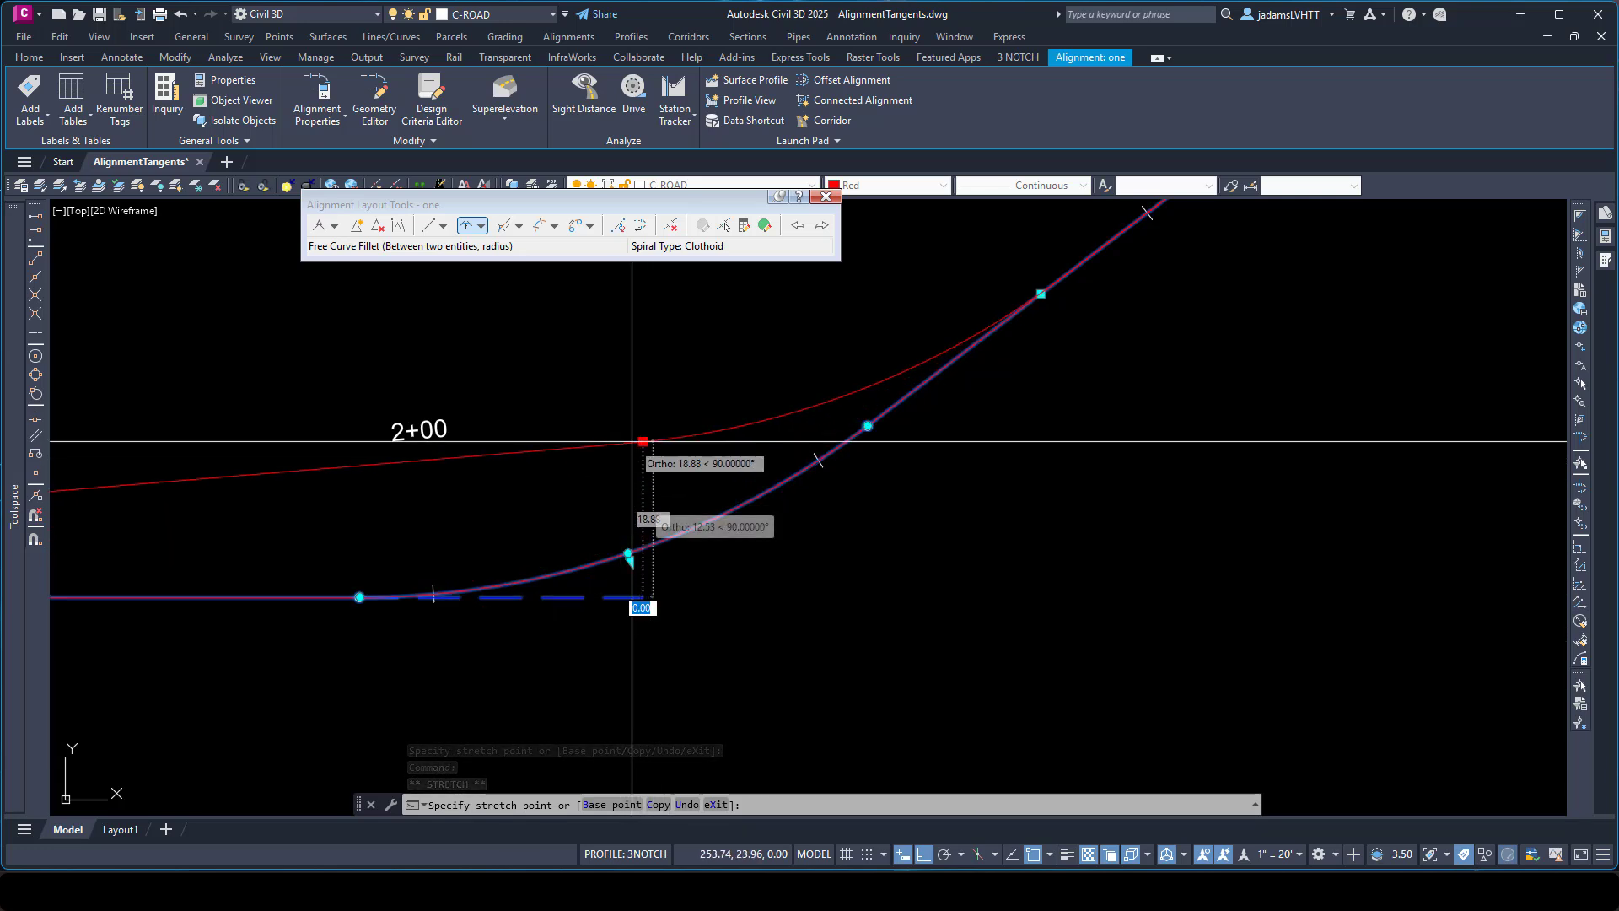
{"action": "left_click", "coordinate": [633, 440]}
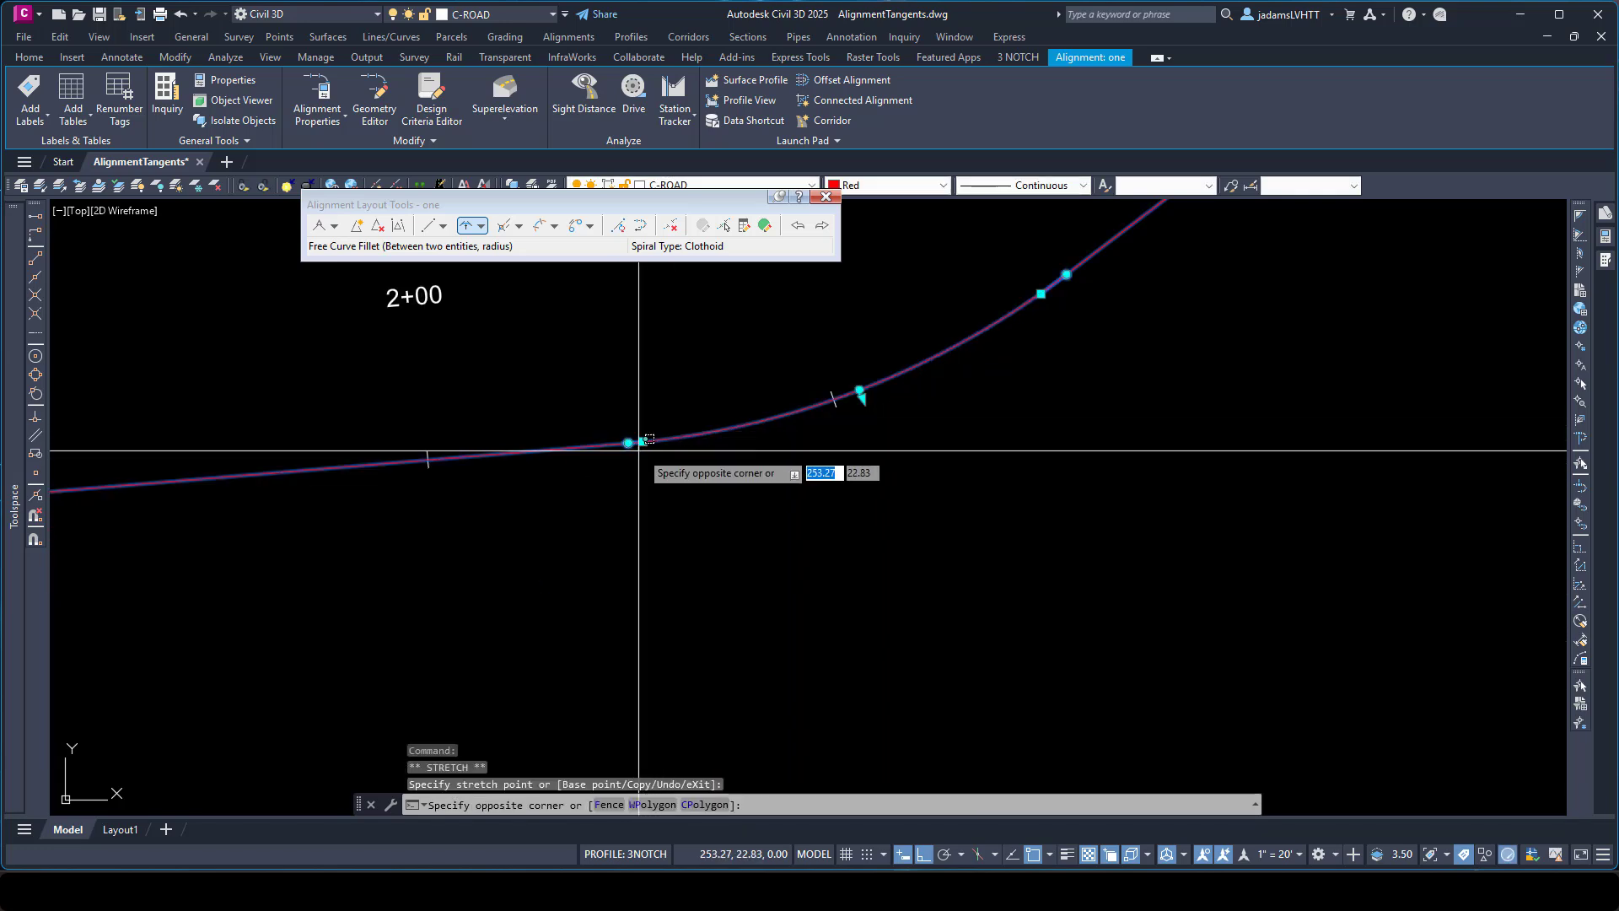
{"action": "left_click", "coordinate": [644, 438]}
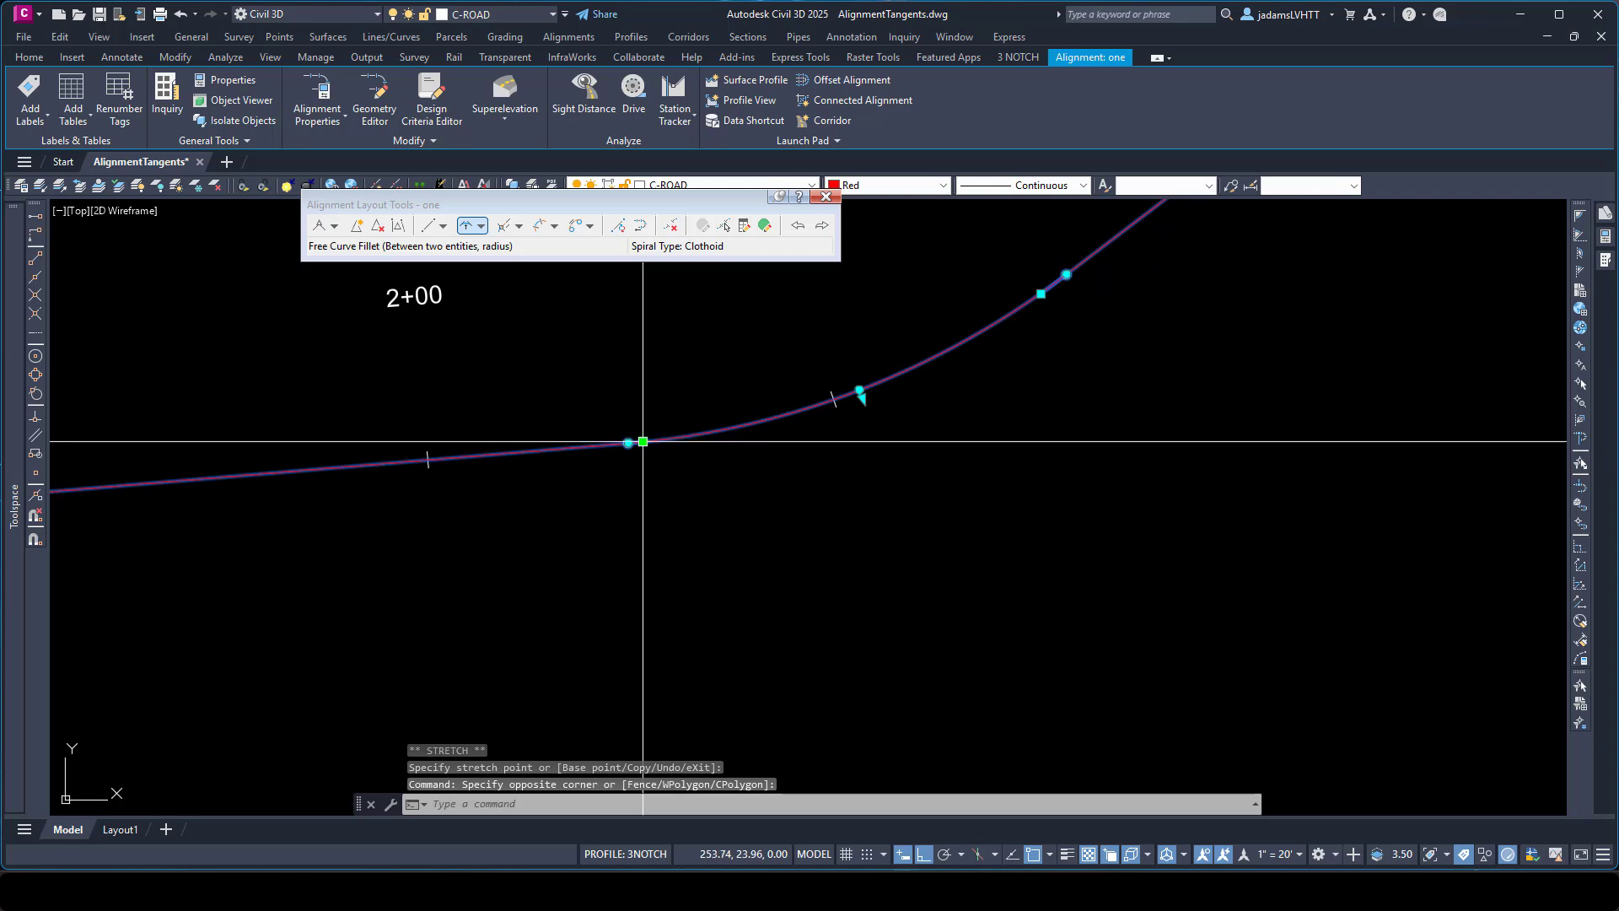
{"action": "left_click", "coordinate": [642, 441]}
{"action": "left_click", "coordinate": [643, 599]}
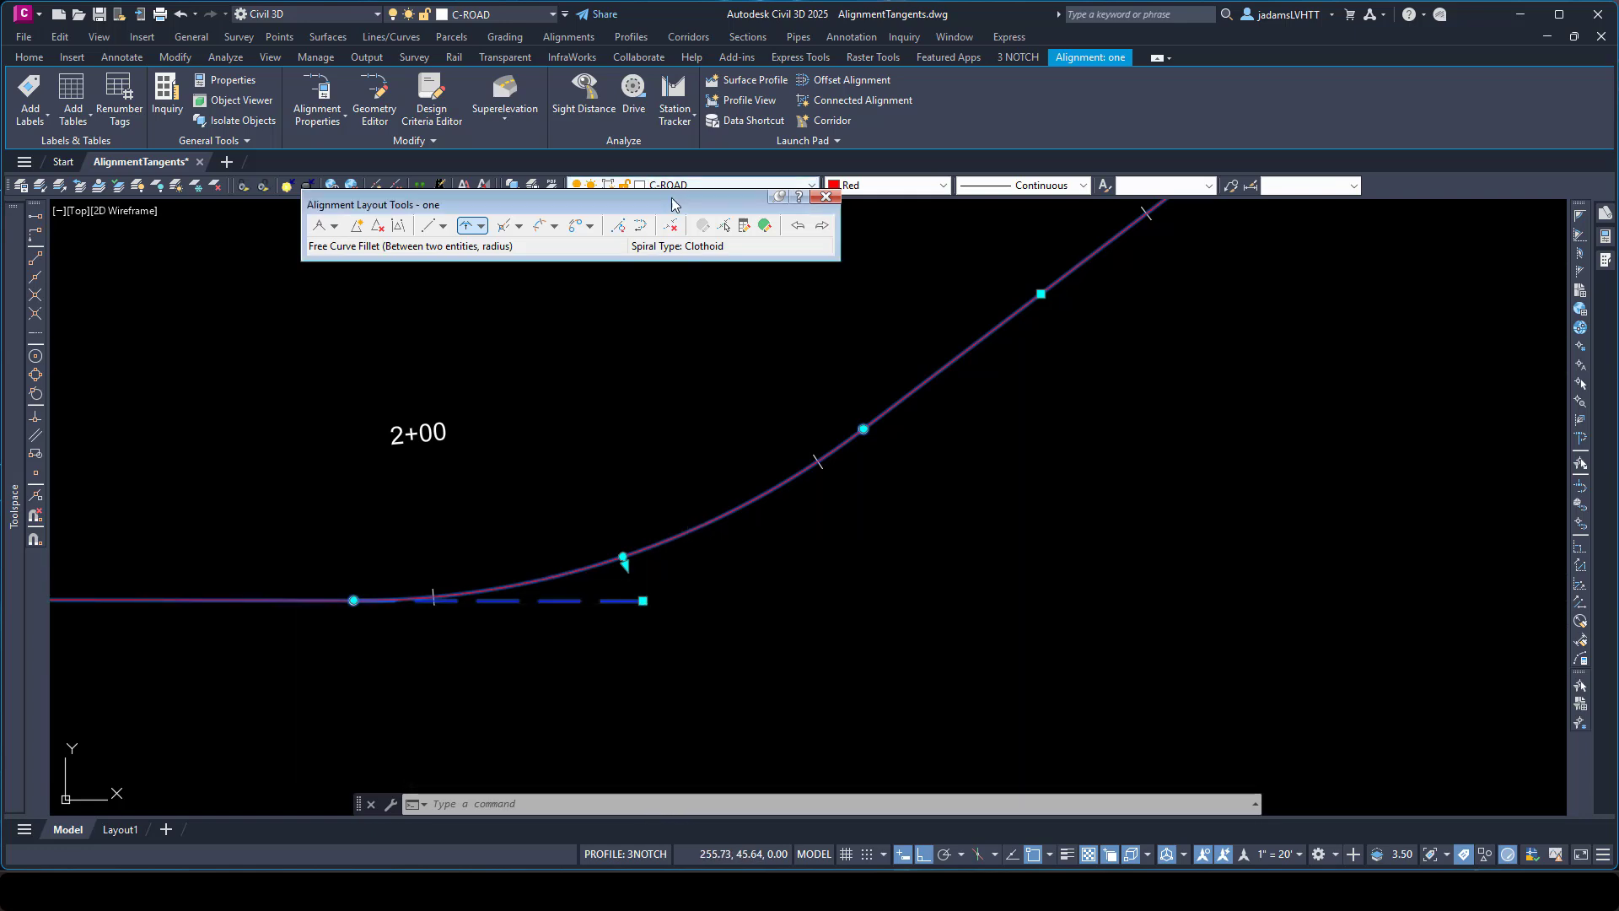
- Delete the curve sub-entity between the lower alignment's two tangents
{"action": "left_click", "coordinate": [669, 225]}
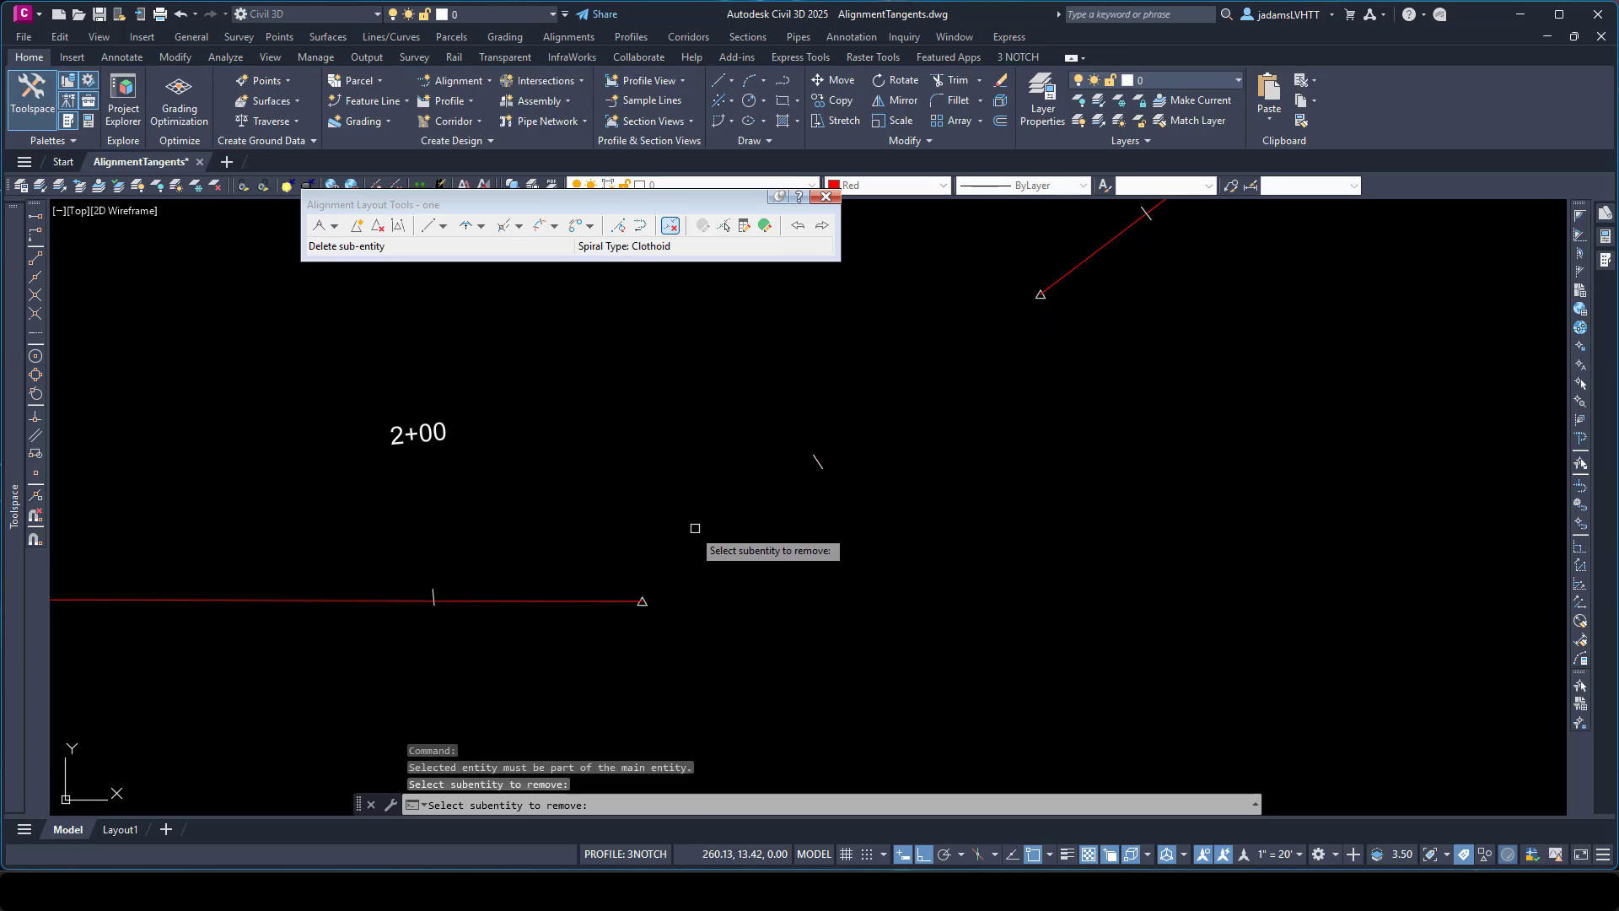
{"action": "left_click", "coordinate": [682, 530]}
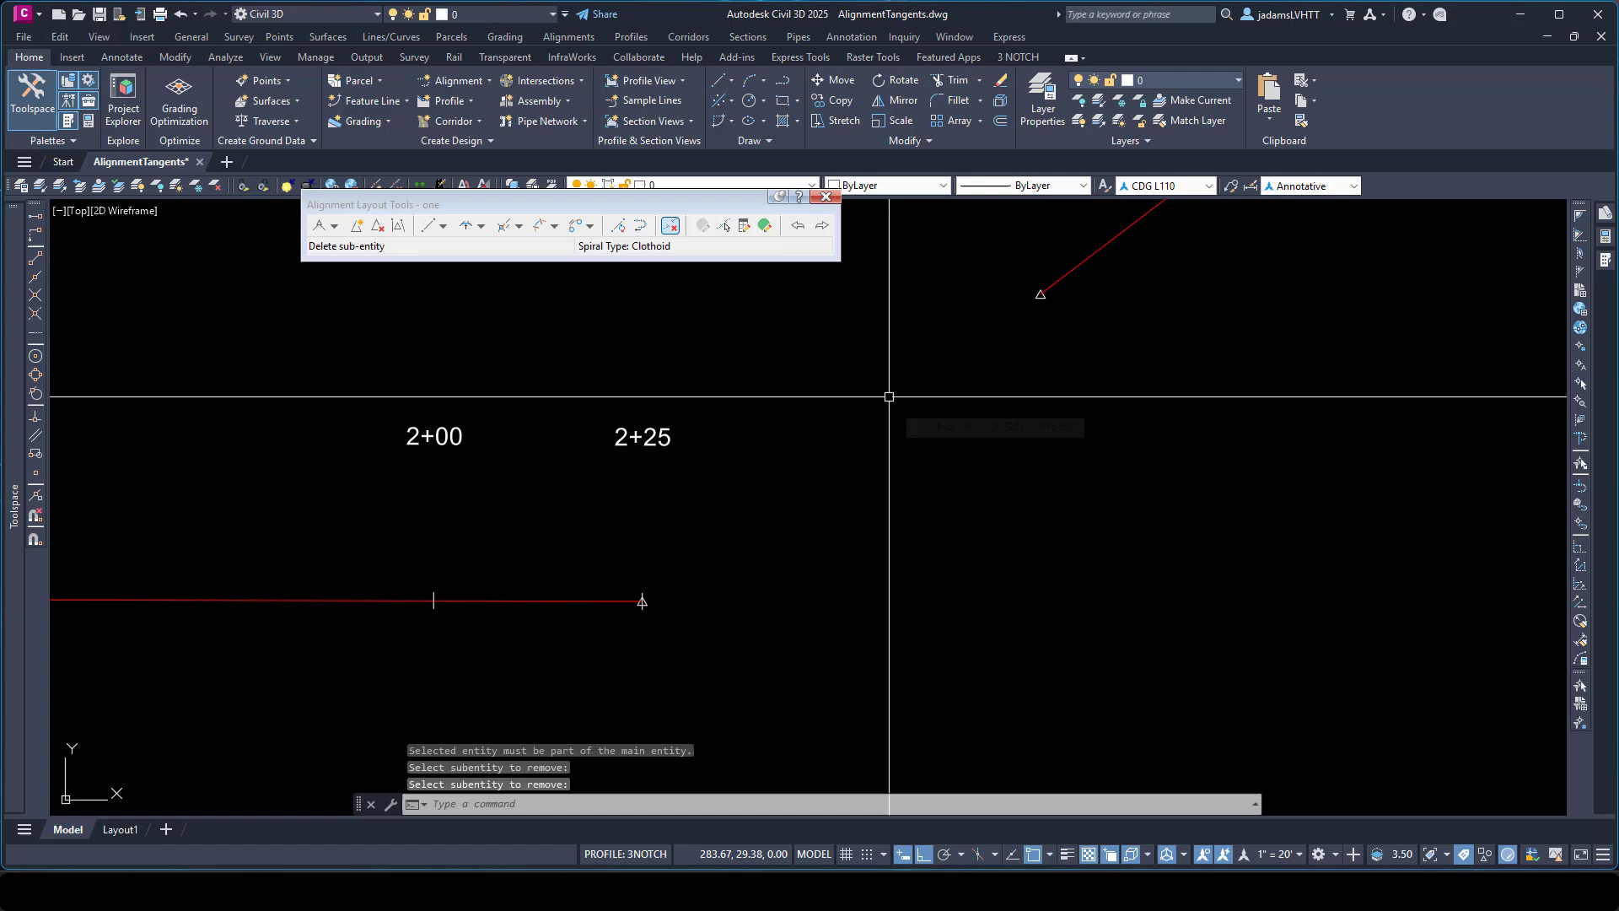
- Draw a reference polyline over the first tangent, from its endpoint at 2+25 back to just before 2+00
{"action": "key", "text": "Return"}
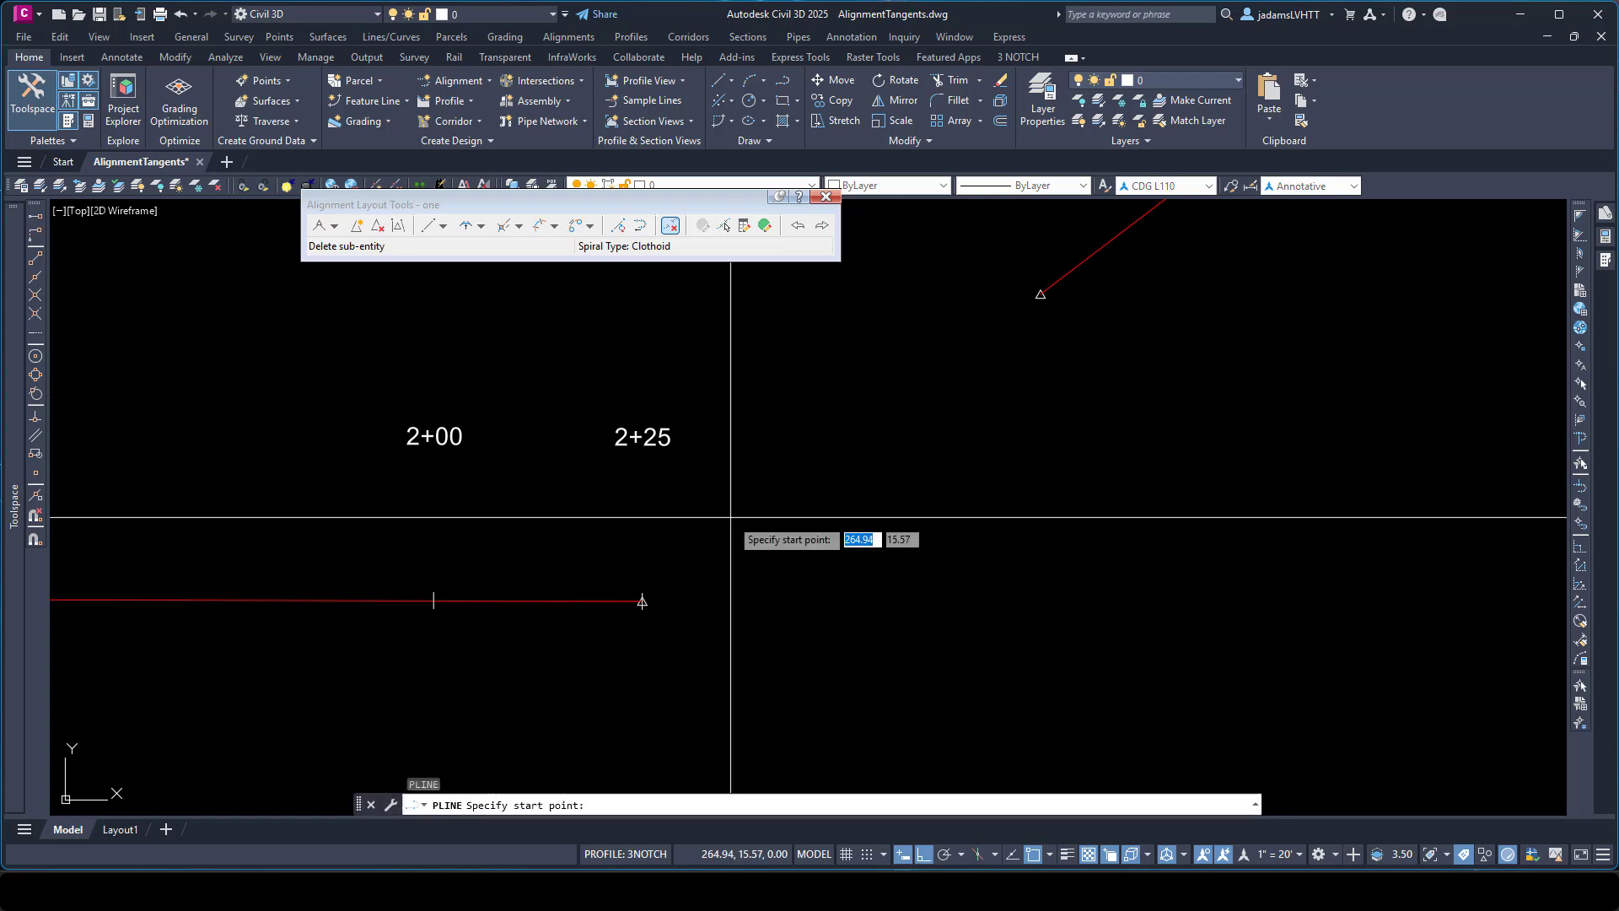
{"action": "left_click", "coordinate": [643, 600]}
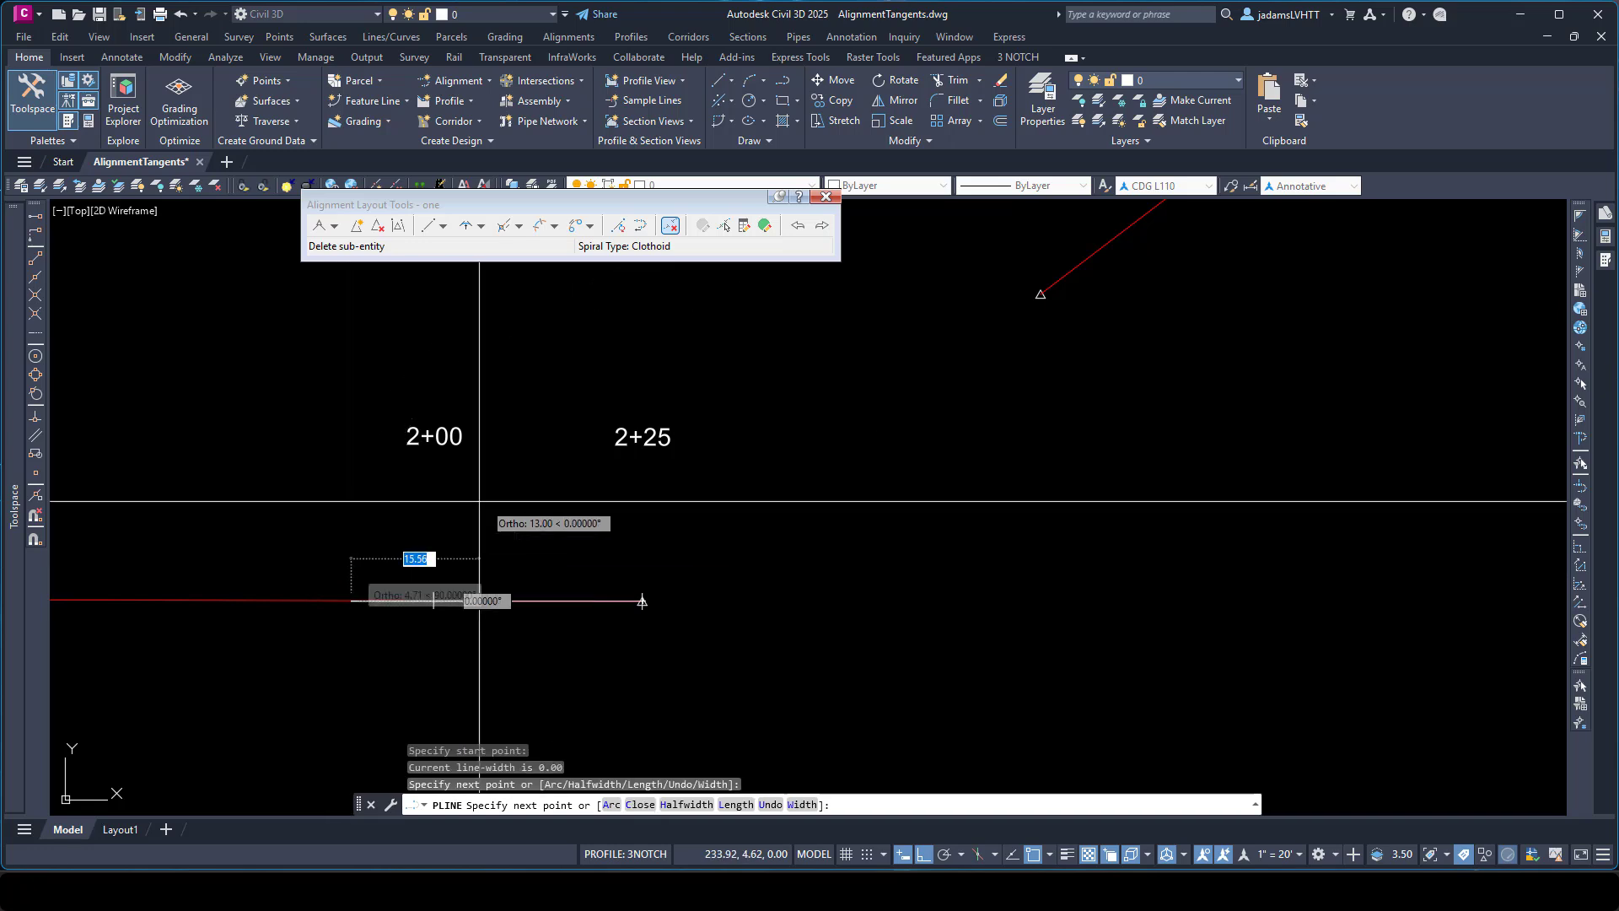
{"action": "key", "text": "Escape"}
- Draw a reference polyline over the second tangent, from its lower endpoint to a Nearest snap point farther along it
{"action": "key", "text": "Return"}
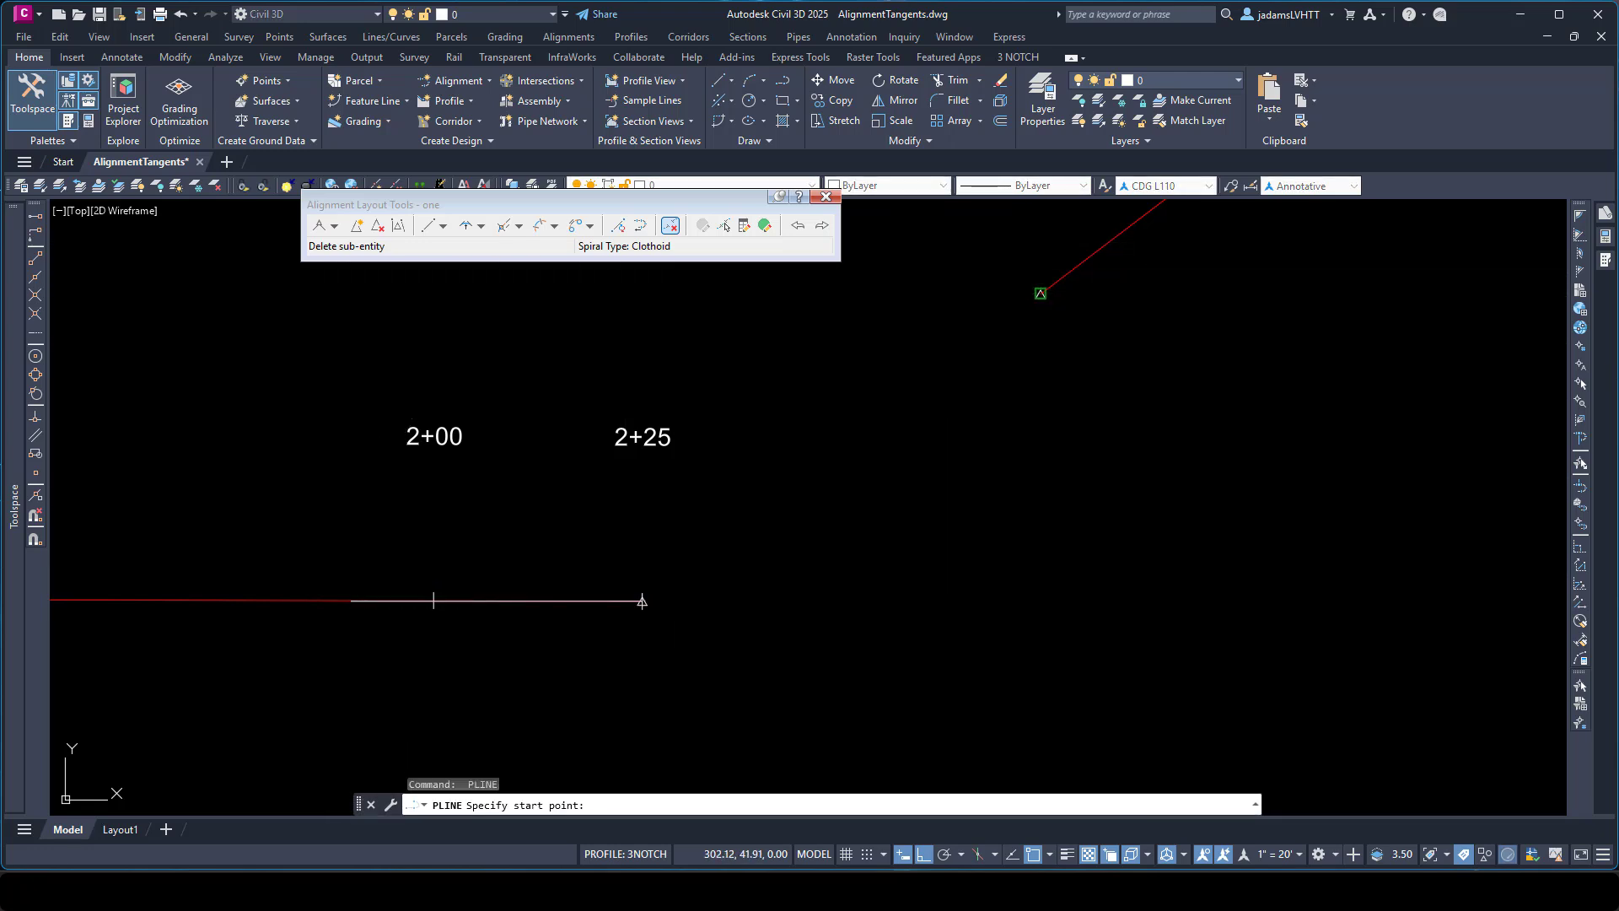
{"action": "left_click", "coordinate": [1041, 294]}
{"action": "right_click", "coordinate": [1148, 362], "text": "shift"}
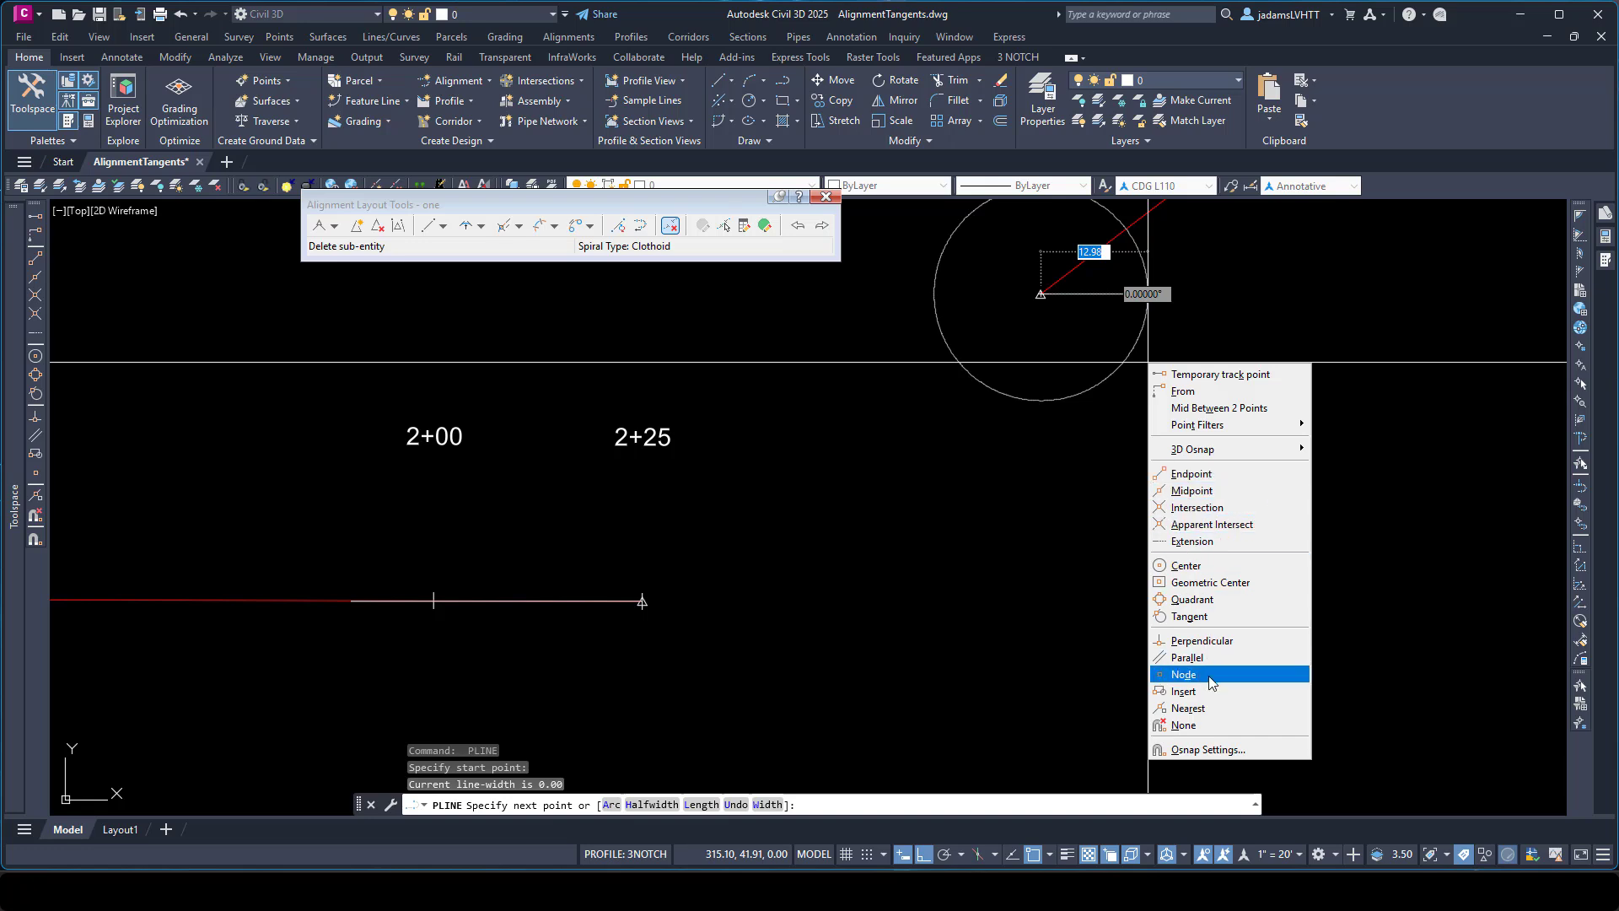
{"action": "left_click", "coordinate": [1200, 707]}
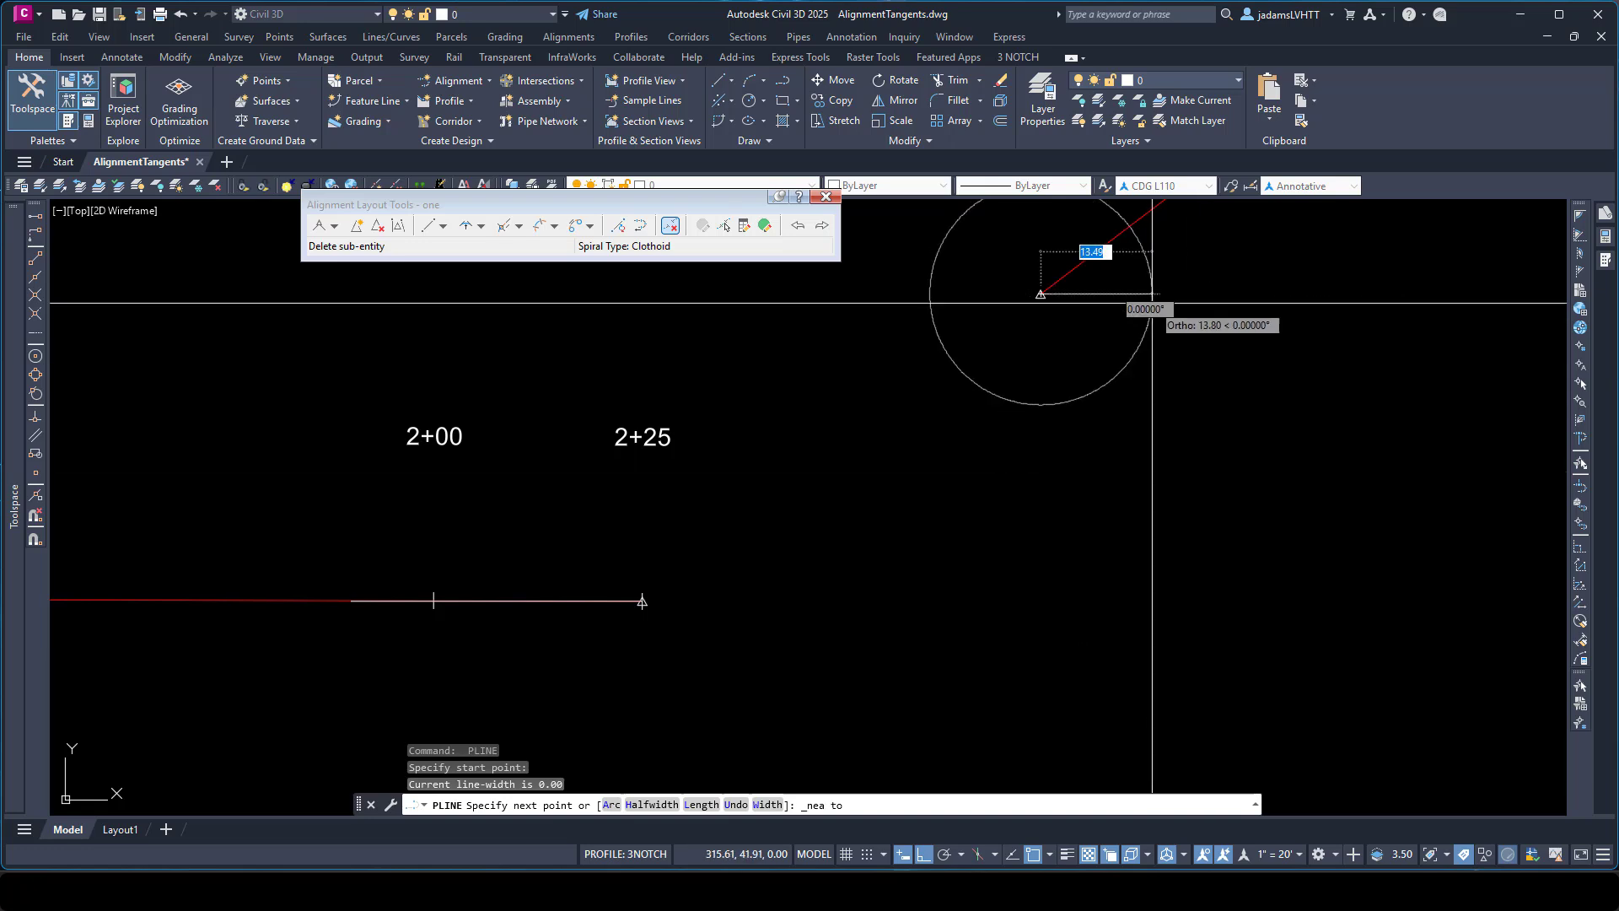
{"action": "left_click", "coordinate": [1131, 219]}
{"action": "key", "text": "Escape"}
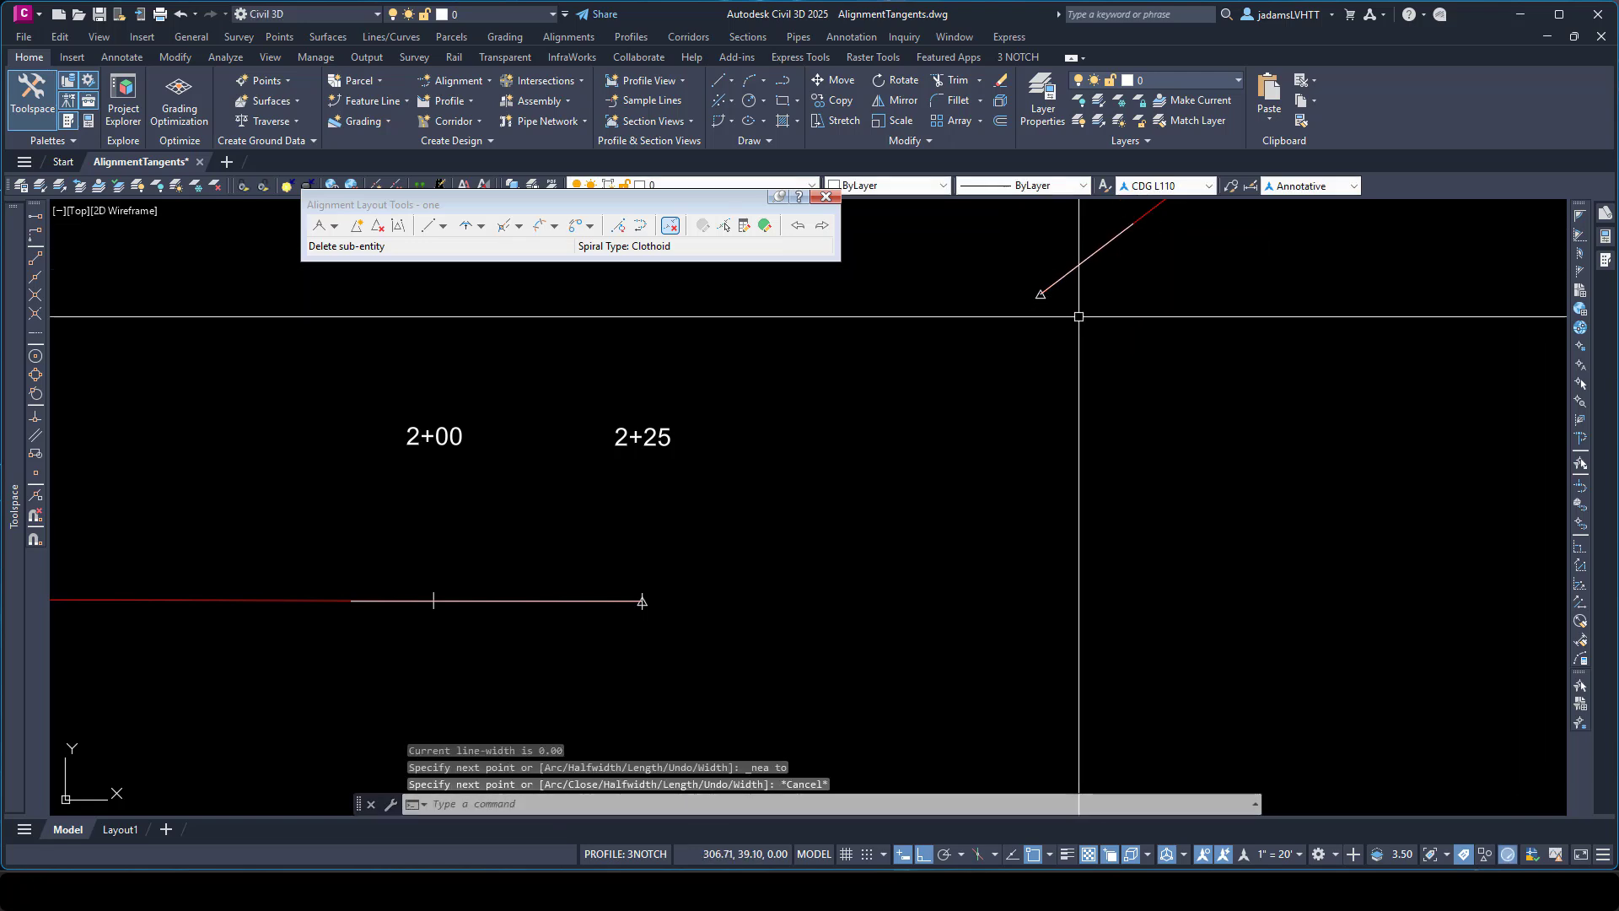
- Extend the second tangent's reference polyline to meet the polyline on the first tangent, using the latter as boundary edge
{"action": "type", "text": "ex"}
{"action": "key", "text": "Return"}
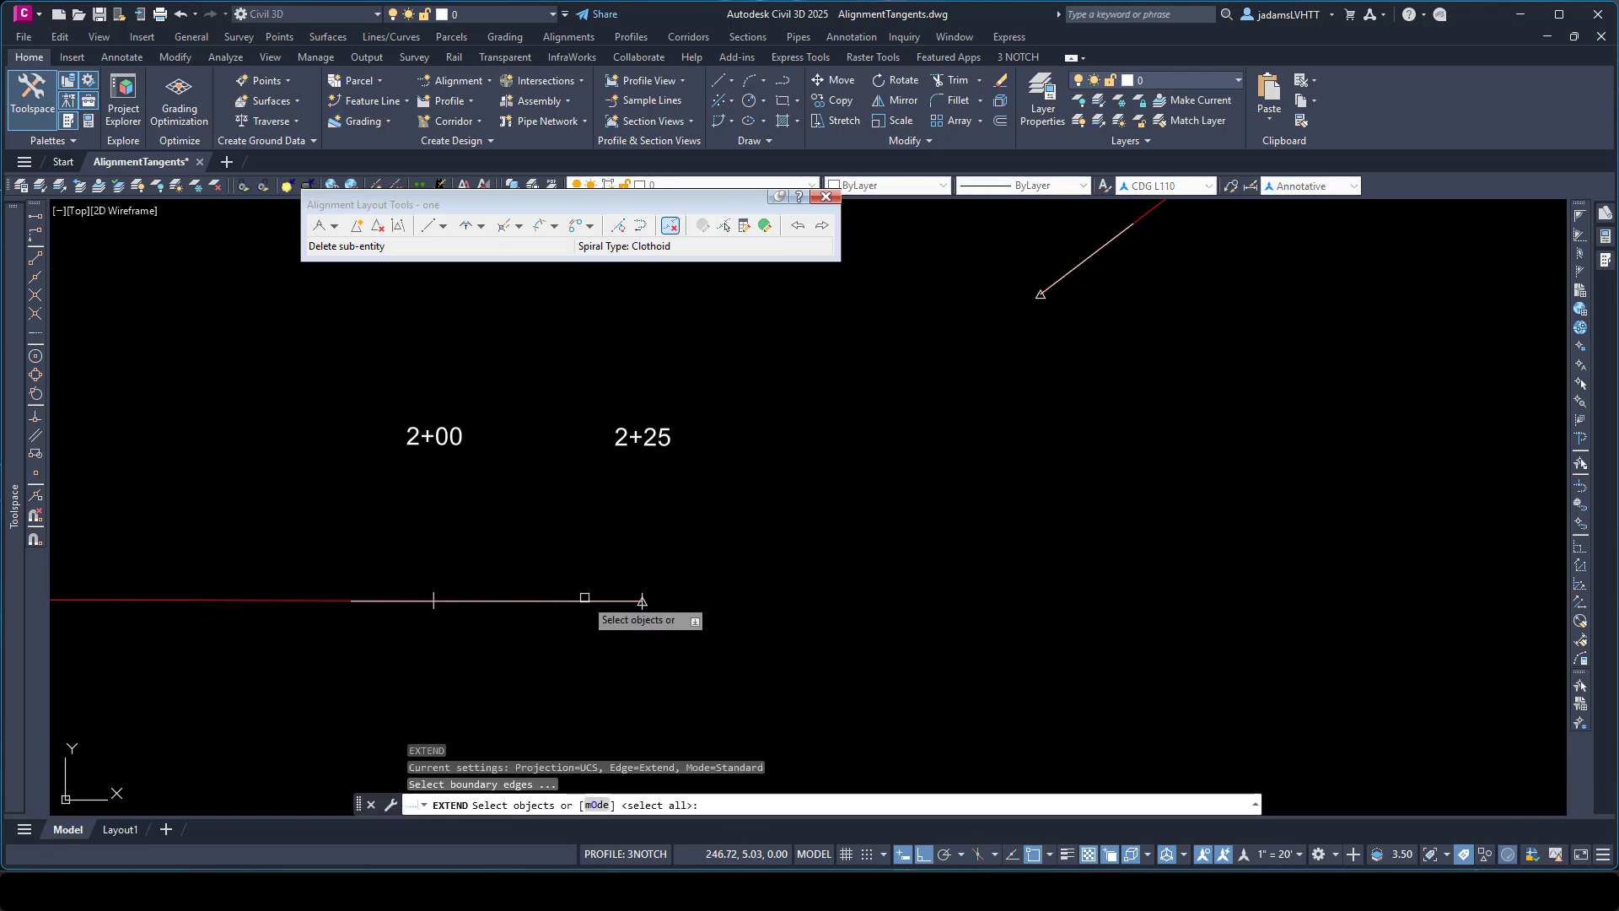
{"action": "left_click", "coordinate": [642, 601]}
{"action": "left_click", "coordinate": [645, 662]}
{"action": "key", "text": "Return"}
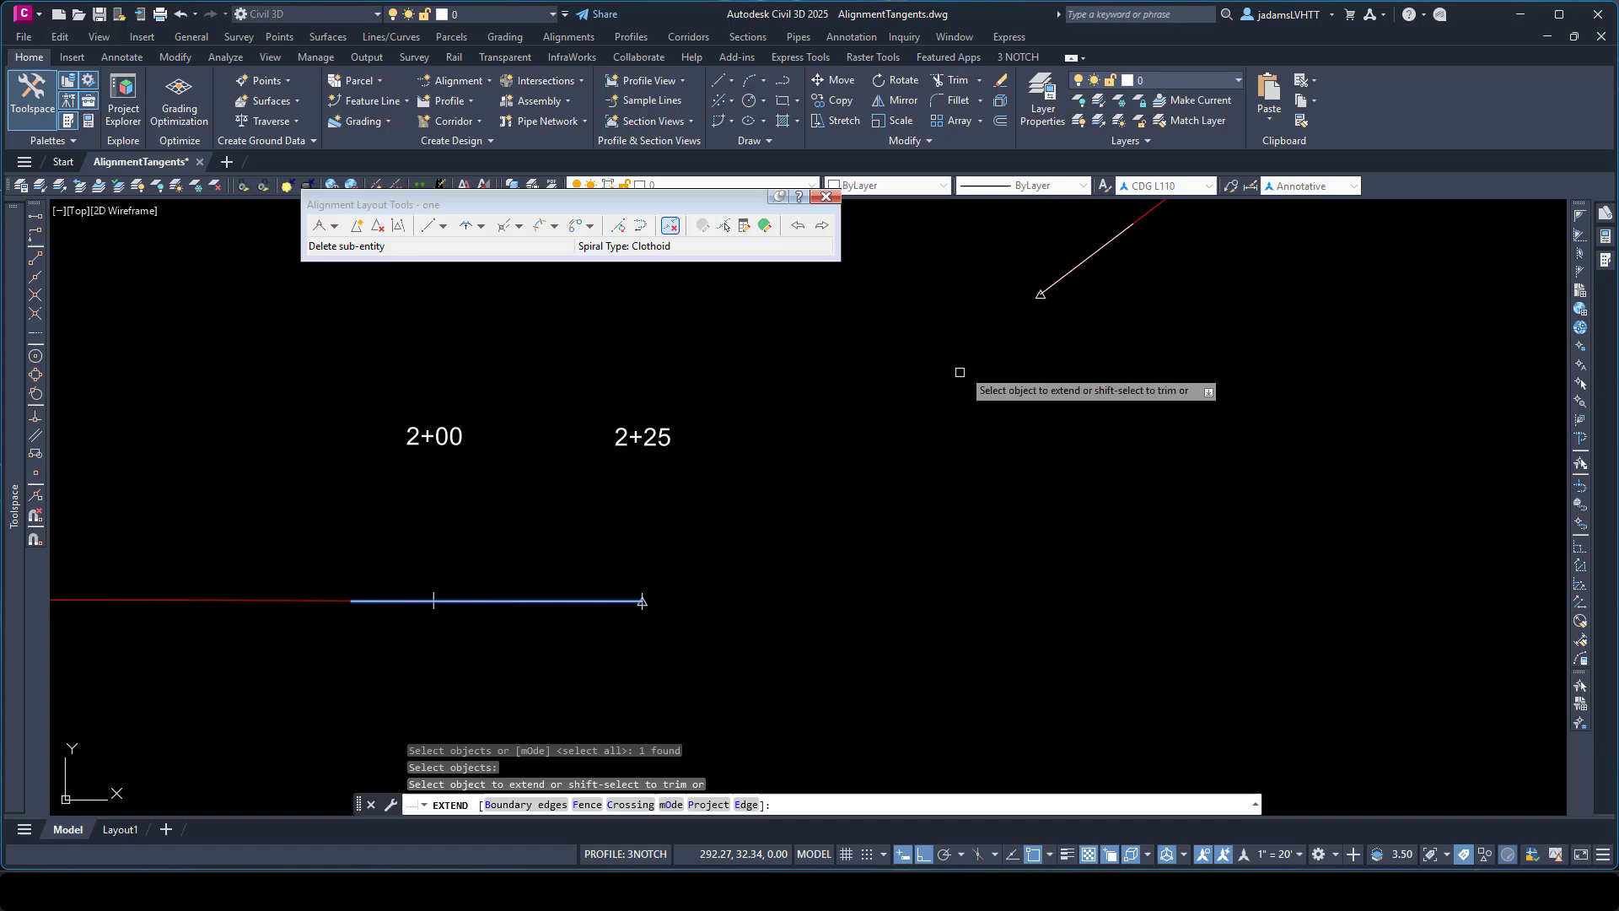
{"action": "left_click", "coordinate": [1060, 278]}
{"action": "left_click", "coordinate": [1122, 361]}
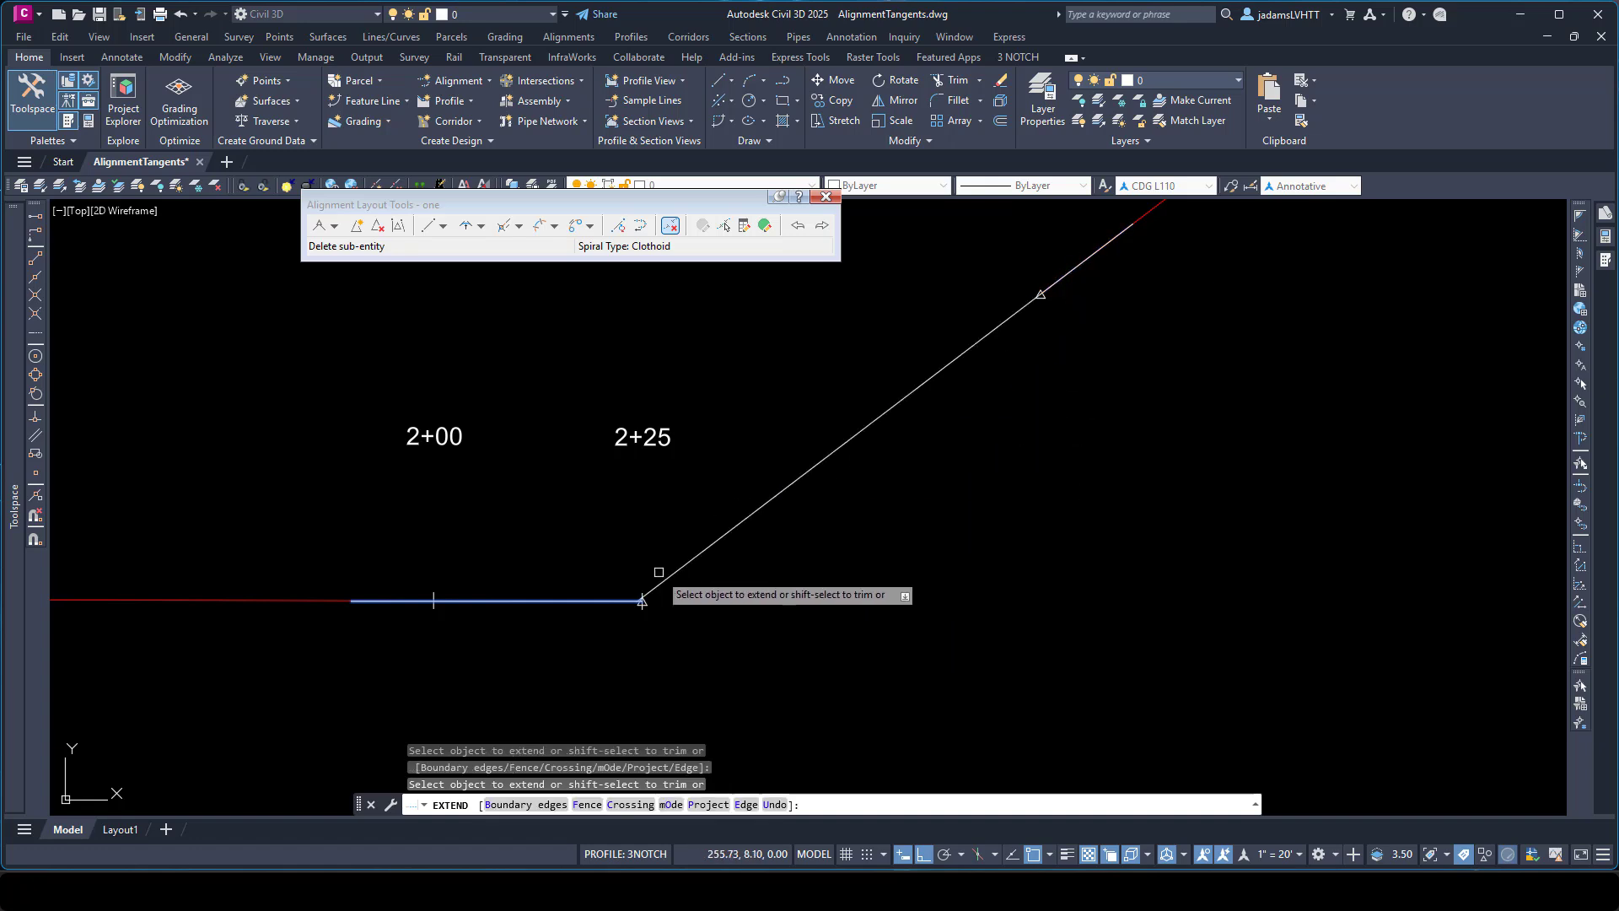
{"action": "scroll", "coordinate": [641, 666], "scroll_direction": "up", "scroll_amount": 4}
{"action": "key", "text": "Escape"}
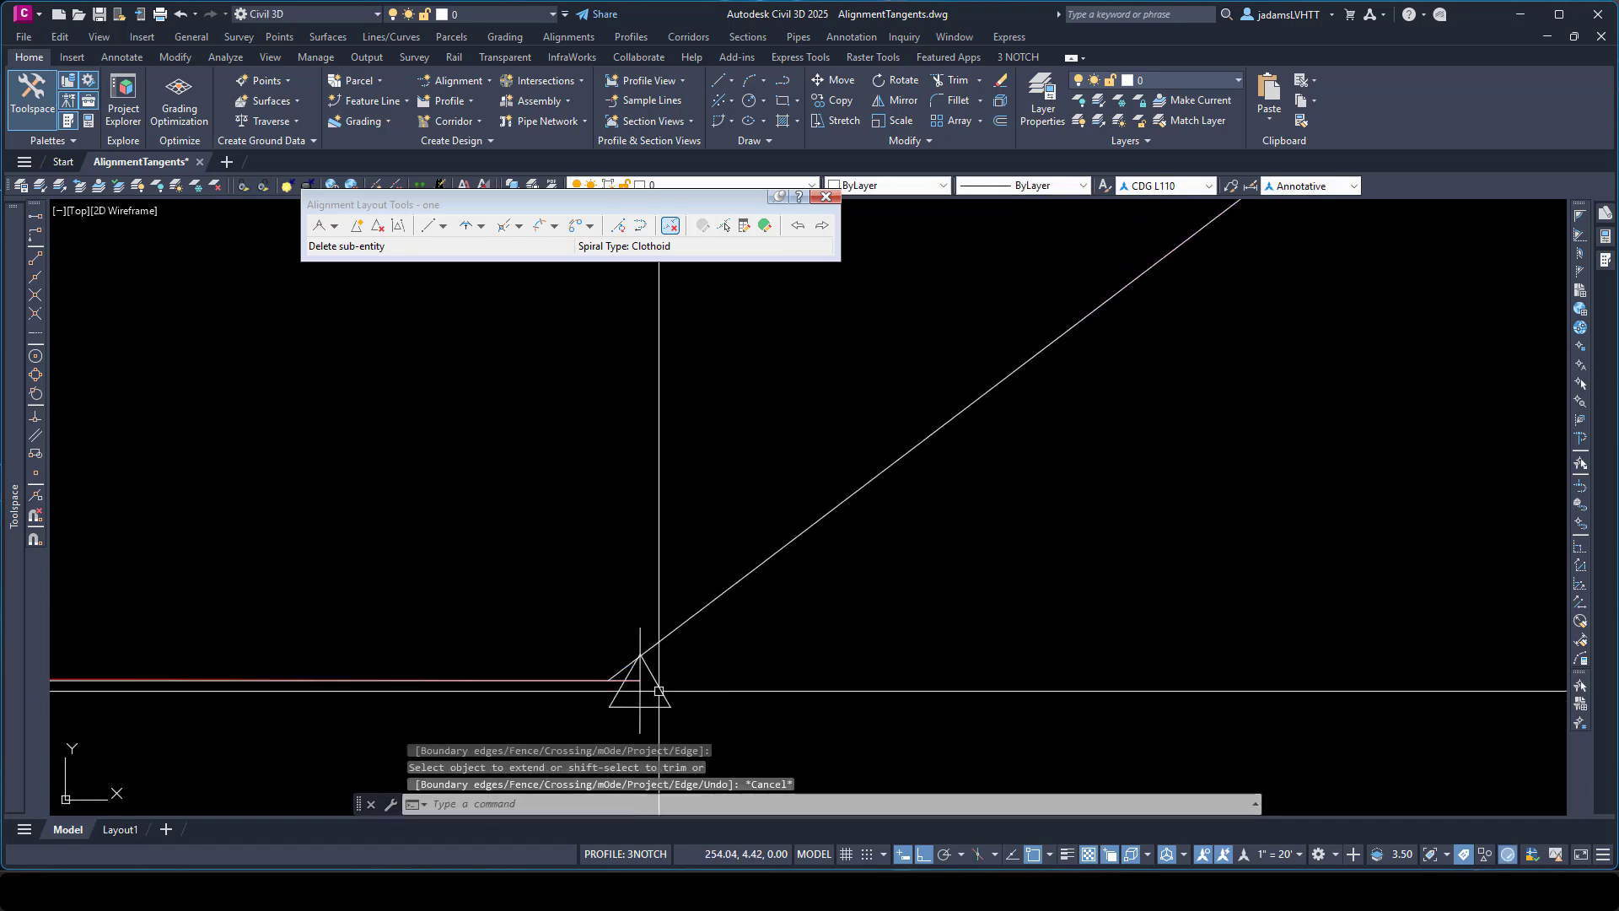
- Stretch the first tangent's endpoint to the intersection of the two reference polylines
{"action": "left_click", "coordinate": [658, 694]}
{"action": "left_click", "coordinate": [641, 680]}
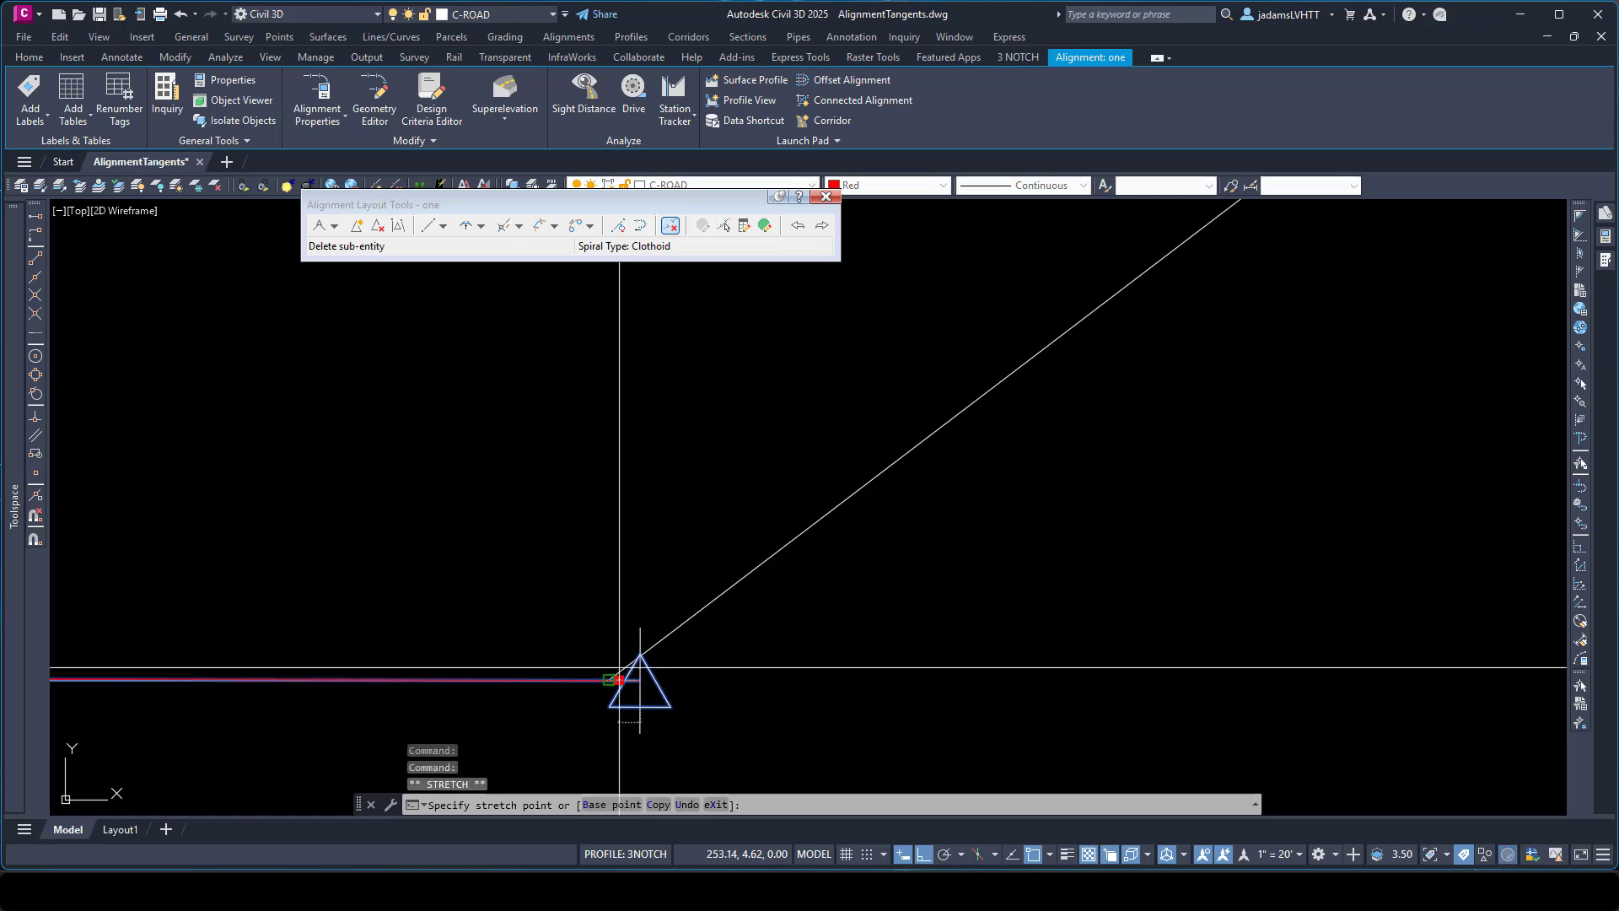
{"action": "left_click", "coordinate": [527, 684]}
{"action": "scroll", "coordinate": [997, 336], "scroll_direction": "down", "scroll_amount": 2}
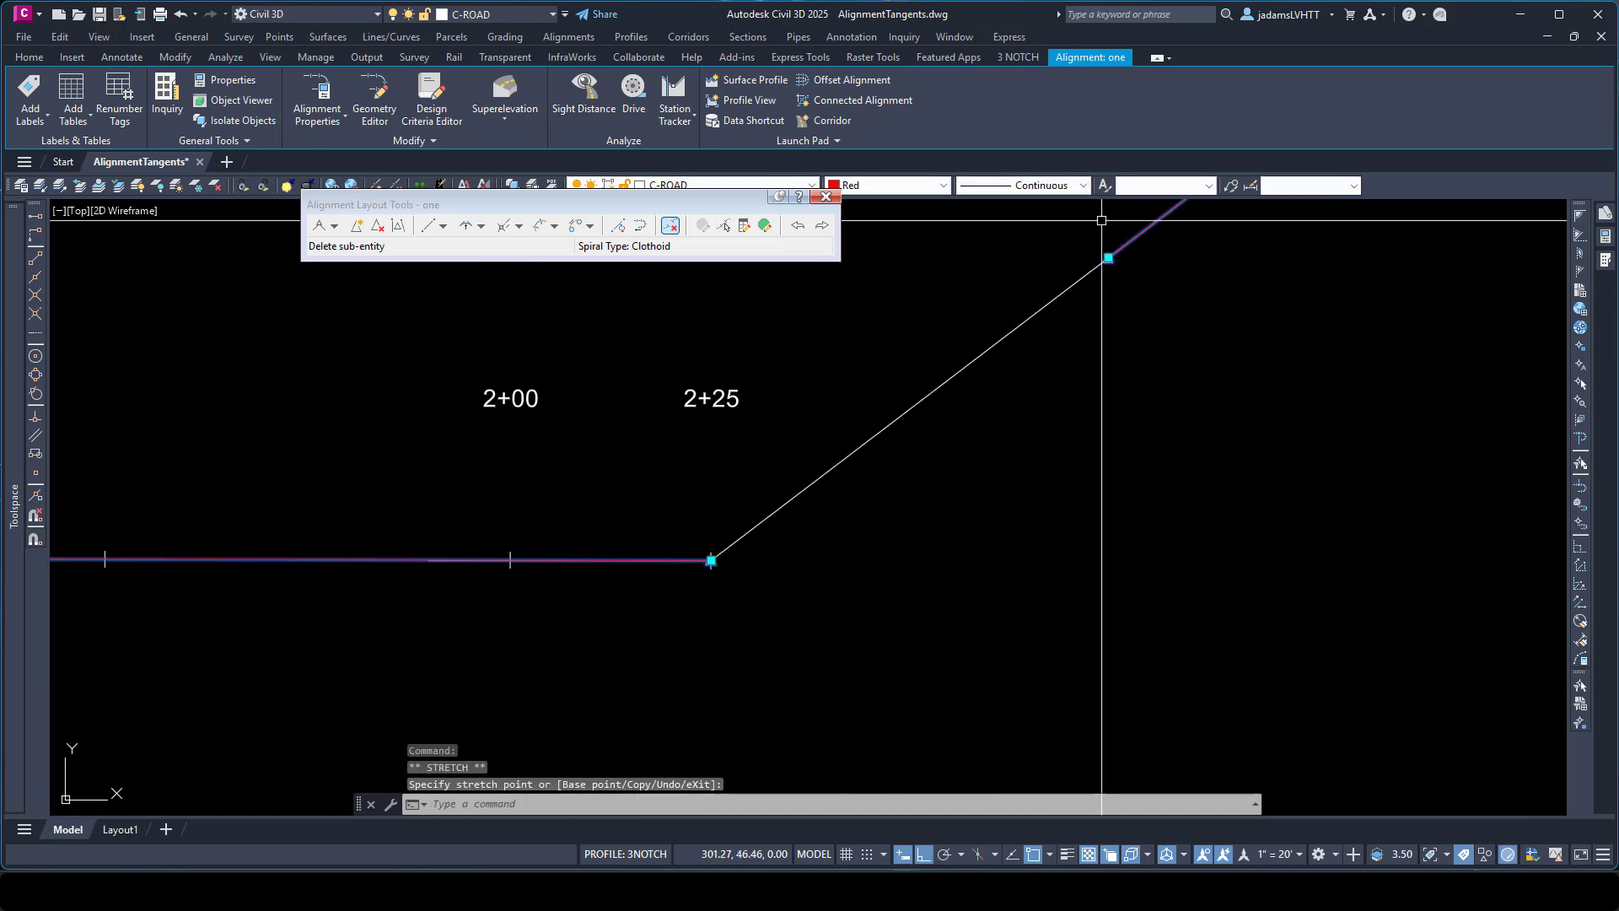
- Stretch the second tangent's lower endpoint to the first tangent's endpoint at the intersection of the reference polylines
{"action": "middle_click_drag", "start_coordinate": [711, 560], "coordinate": [748, 459]}
{"action": "left_click", "coordinate": [750, 460]}
{"action": "left_click", "coordinate": [744, 459]}
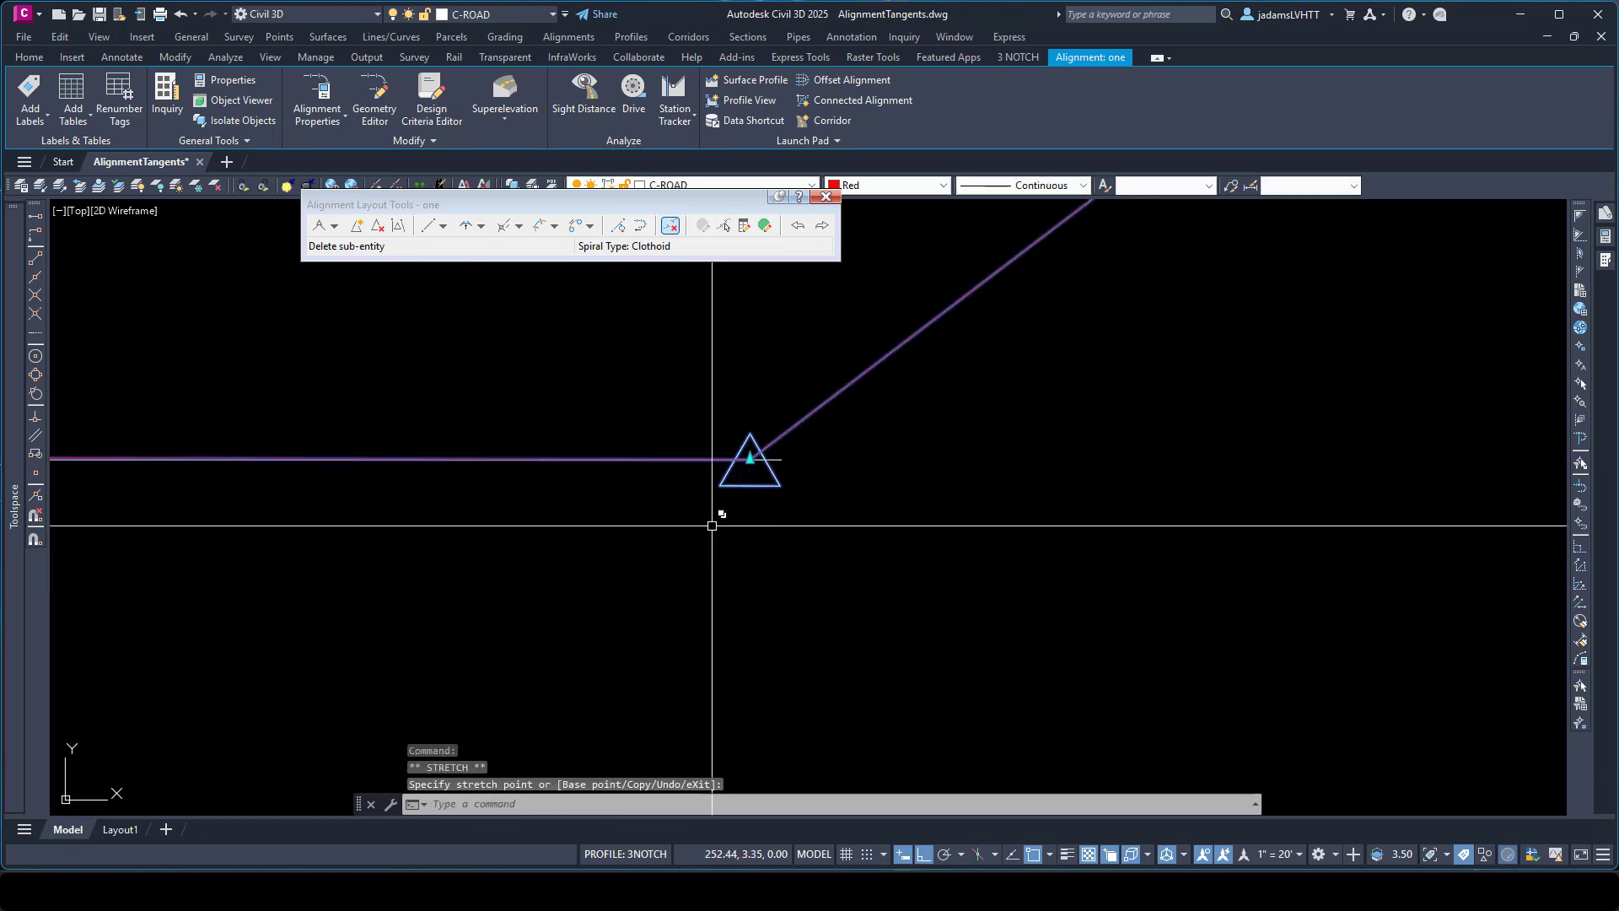
{"action": "scroll", "coordinate": [713, 526], "scroll_direction": "down", "scroll_amount": 3}
{"action": "mouse_move", "coordinate": [713, 525]}
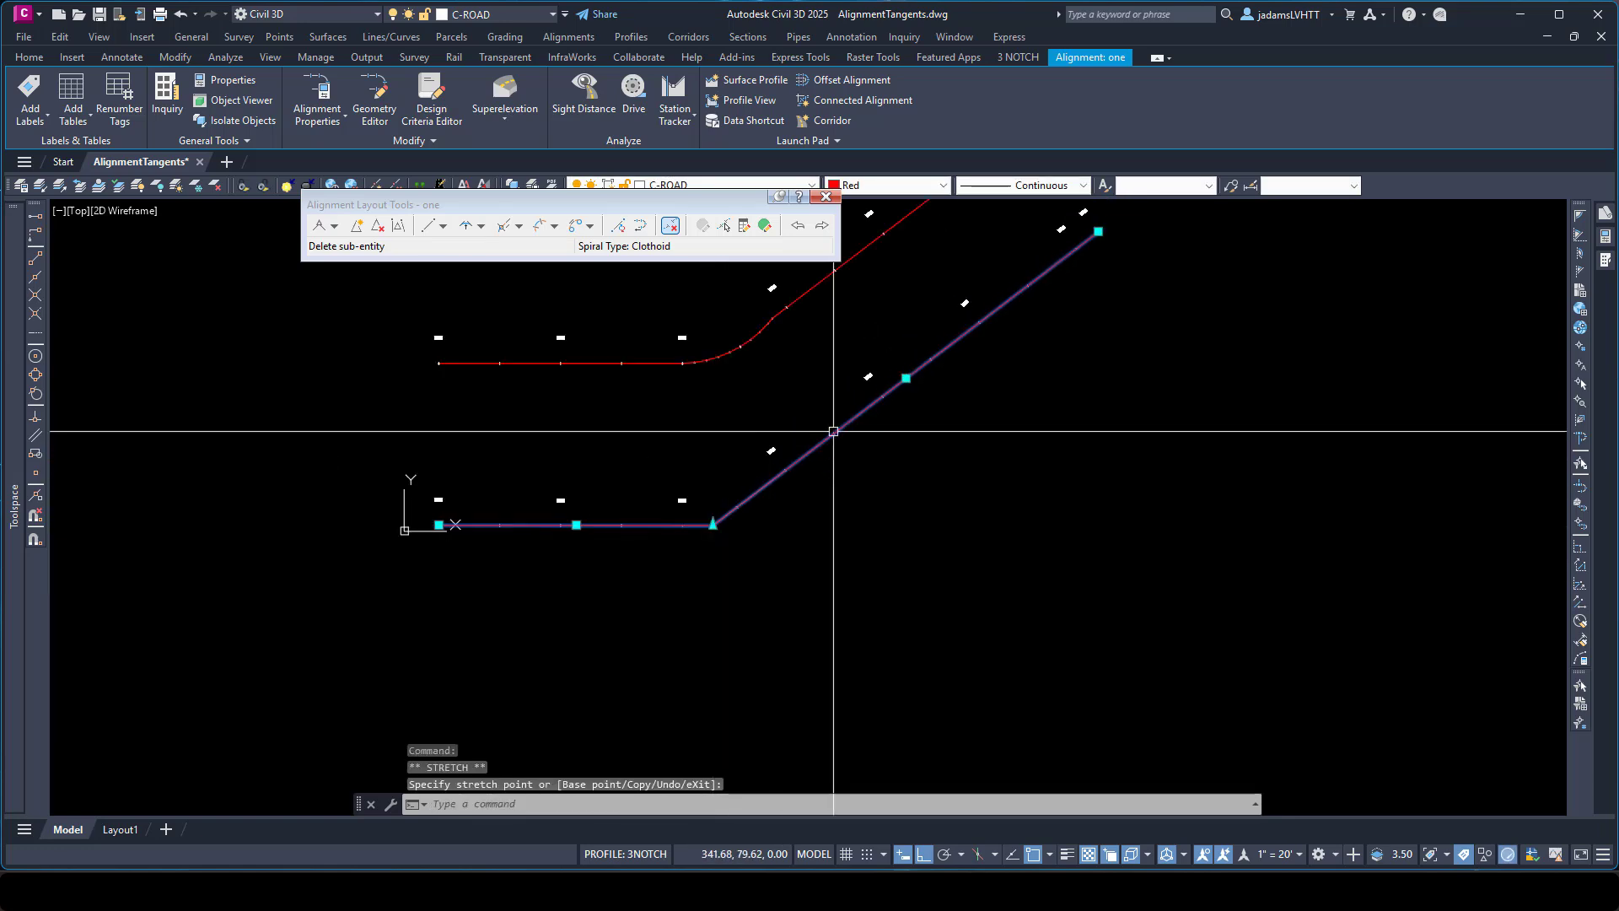
{"action": "scroll", "coordinate": [833, 431], "scroll_direction": "up", "scroll_amount": 4}
{"action": "middle_click_drag", "start_coordinate": [543, 650], "coordinate": [617, 569]}
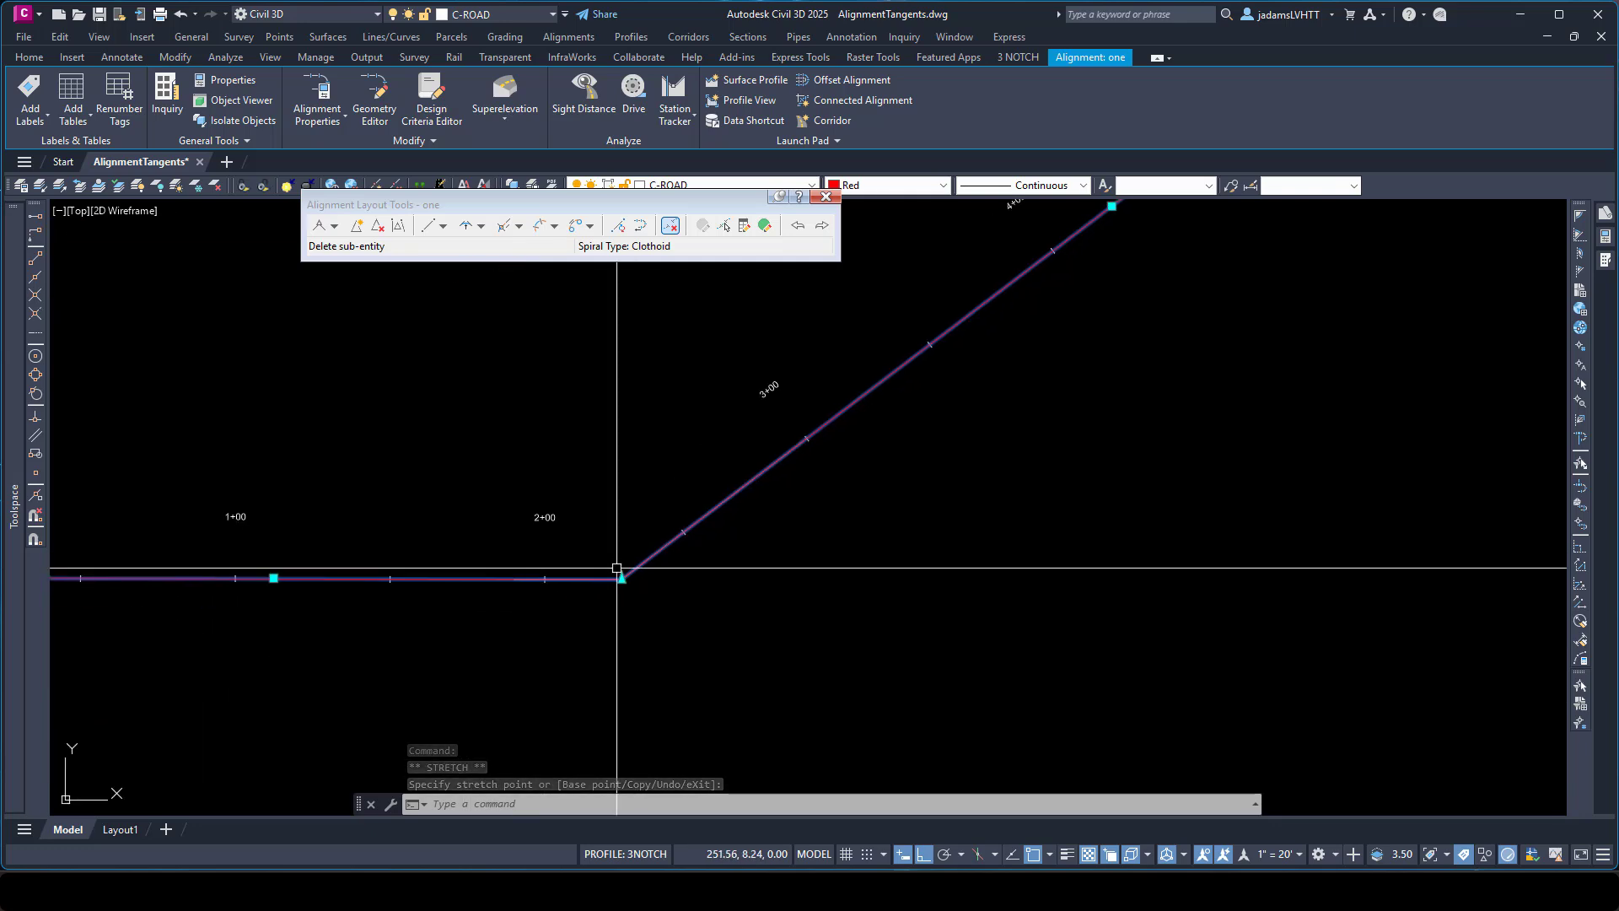
{"action": "scroll", "coordinate": [617, 568], "scroll_direction": "up", "scroll_amount": 4}
{"action": "key", "text": "Escape"}
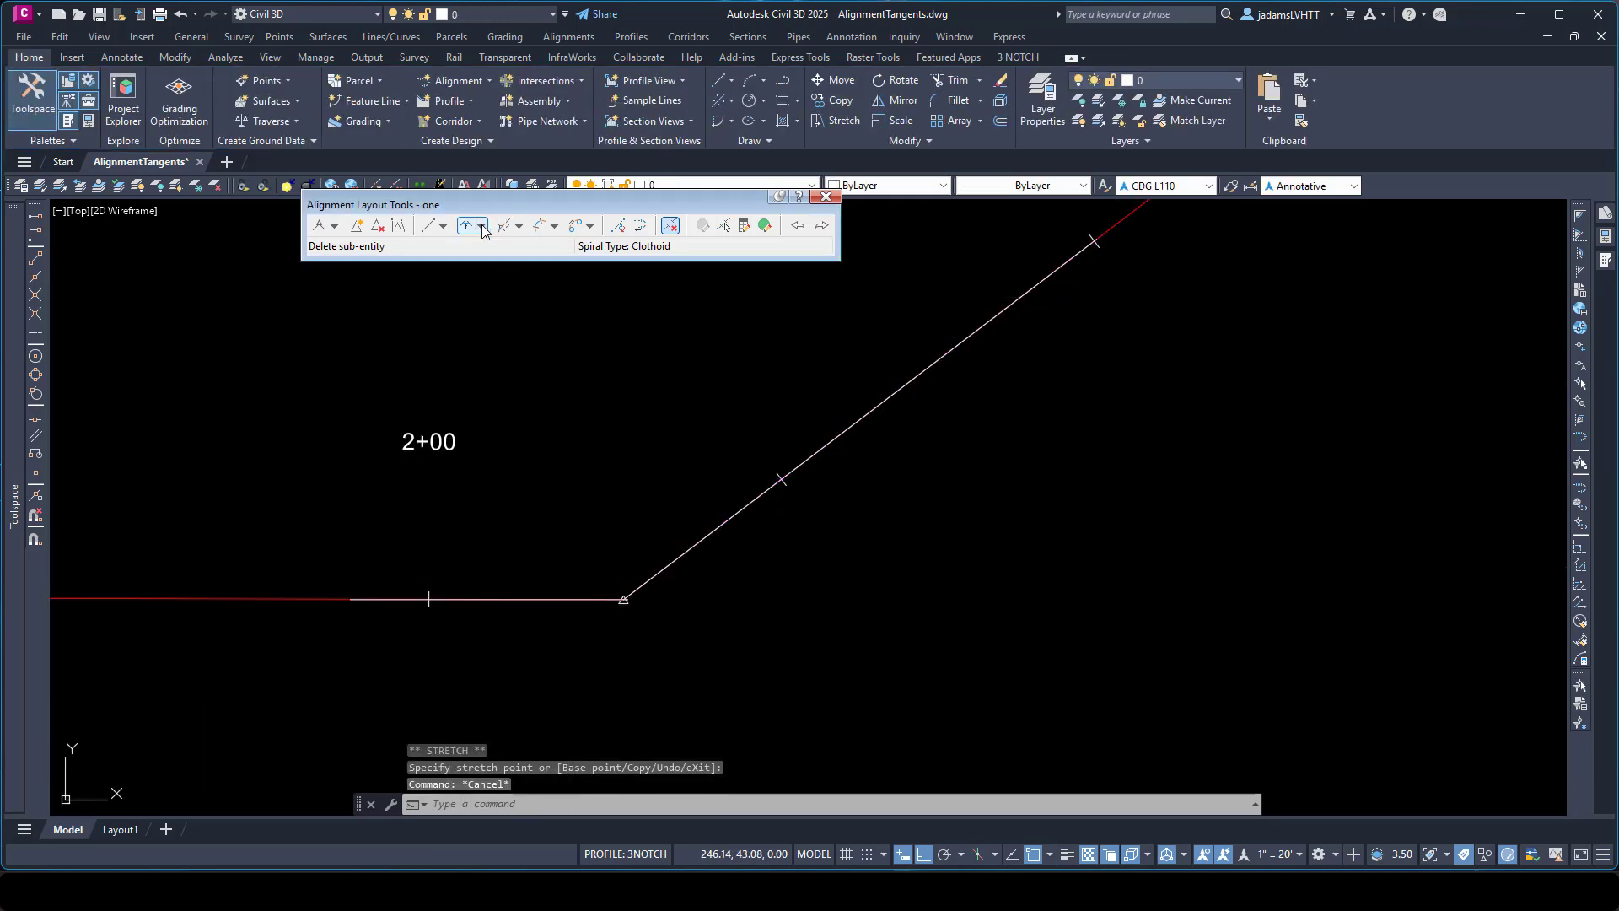
- Add a free curve fillet between the two tangents with a solution angle less than 180 and a 200' radius
{"action": "left_click", "coordinate": [482, 227]}
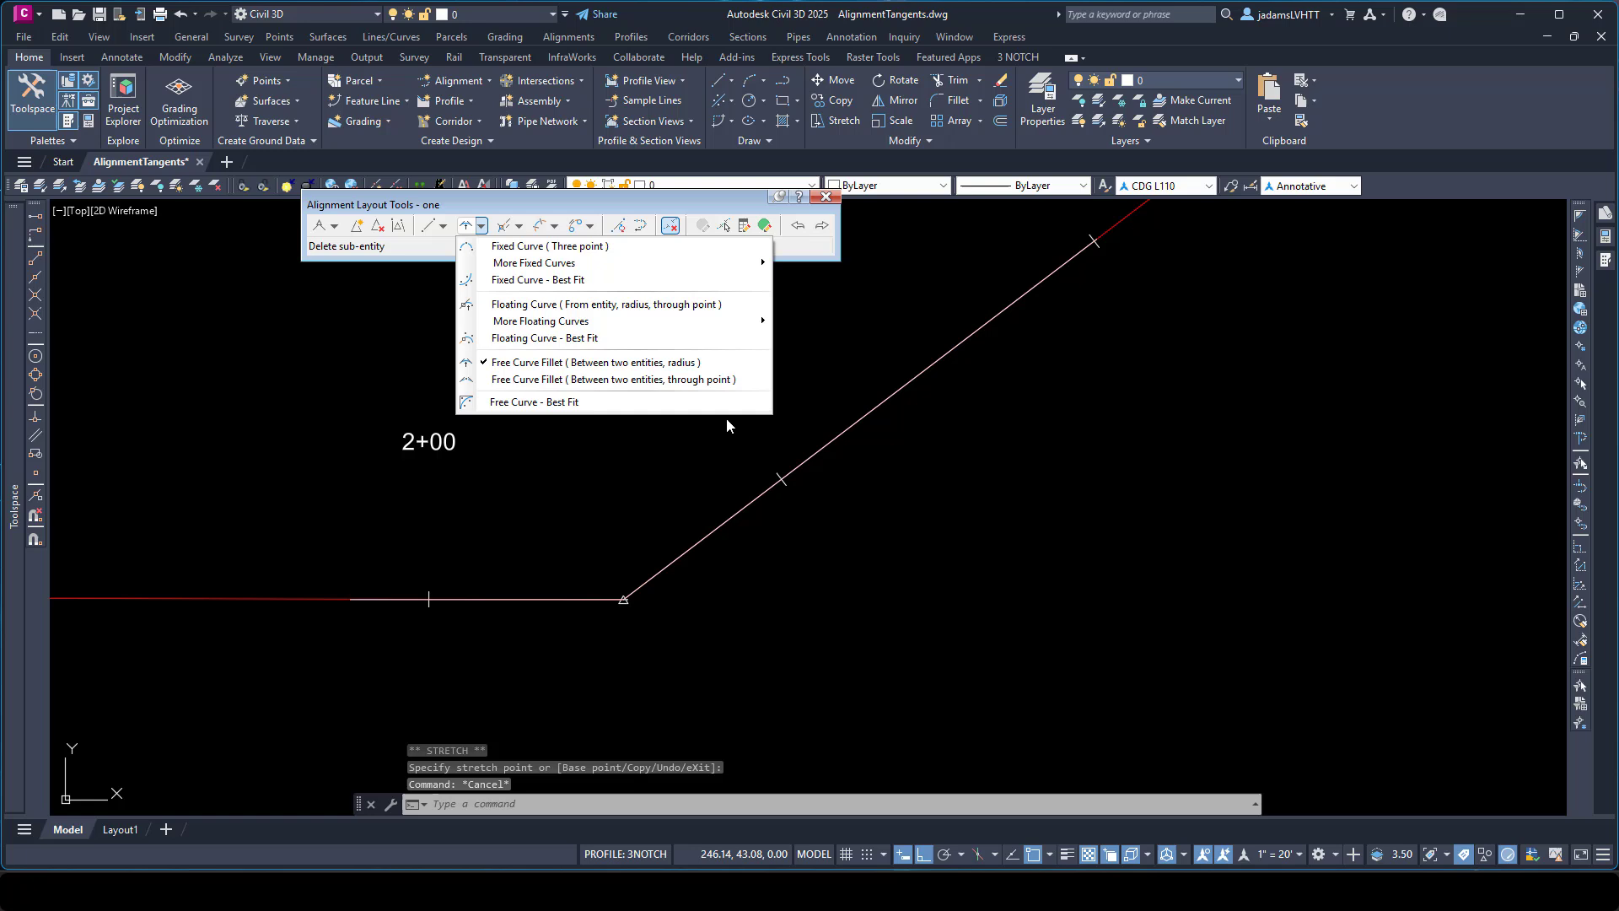
{"action": "left_click", "coordinate": [542, 365]}
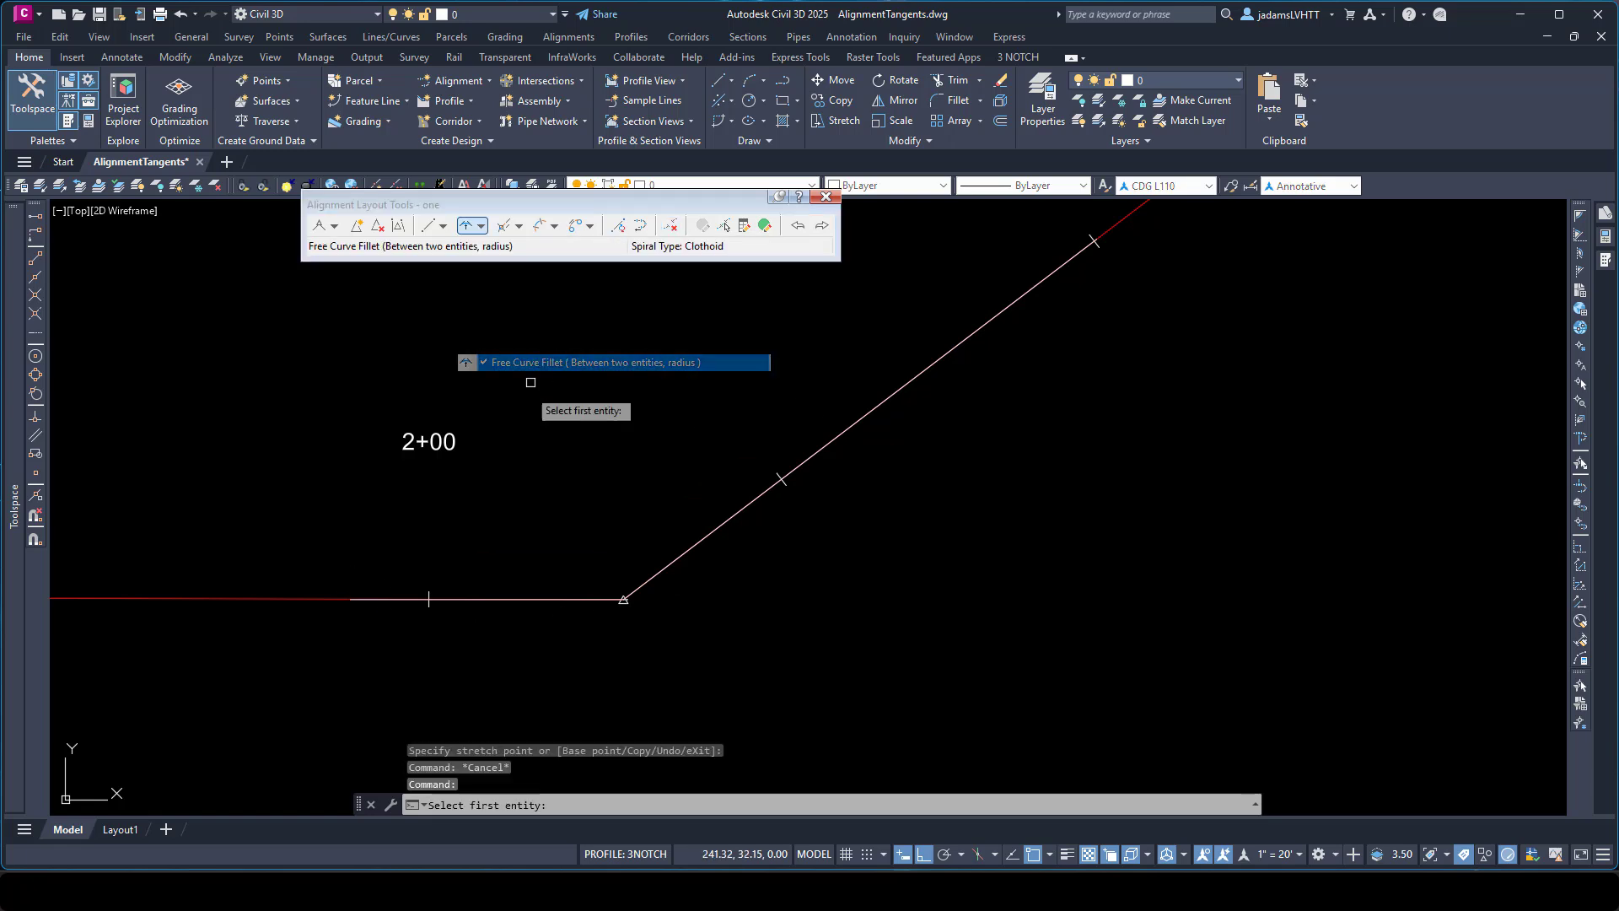
{"action": "left_click", "coordinate": [311, 594]}
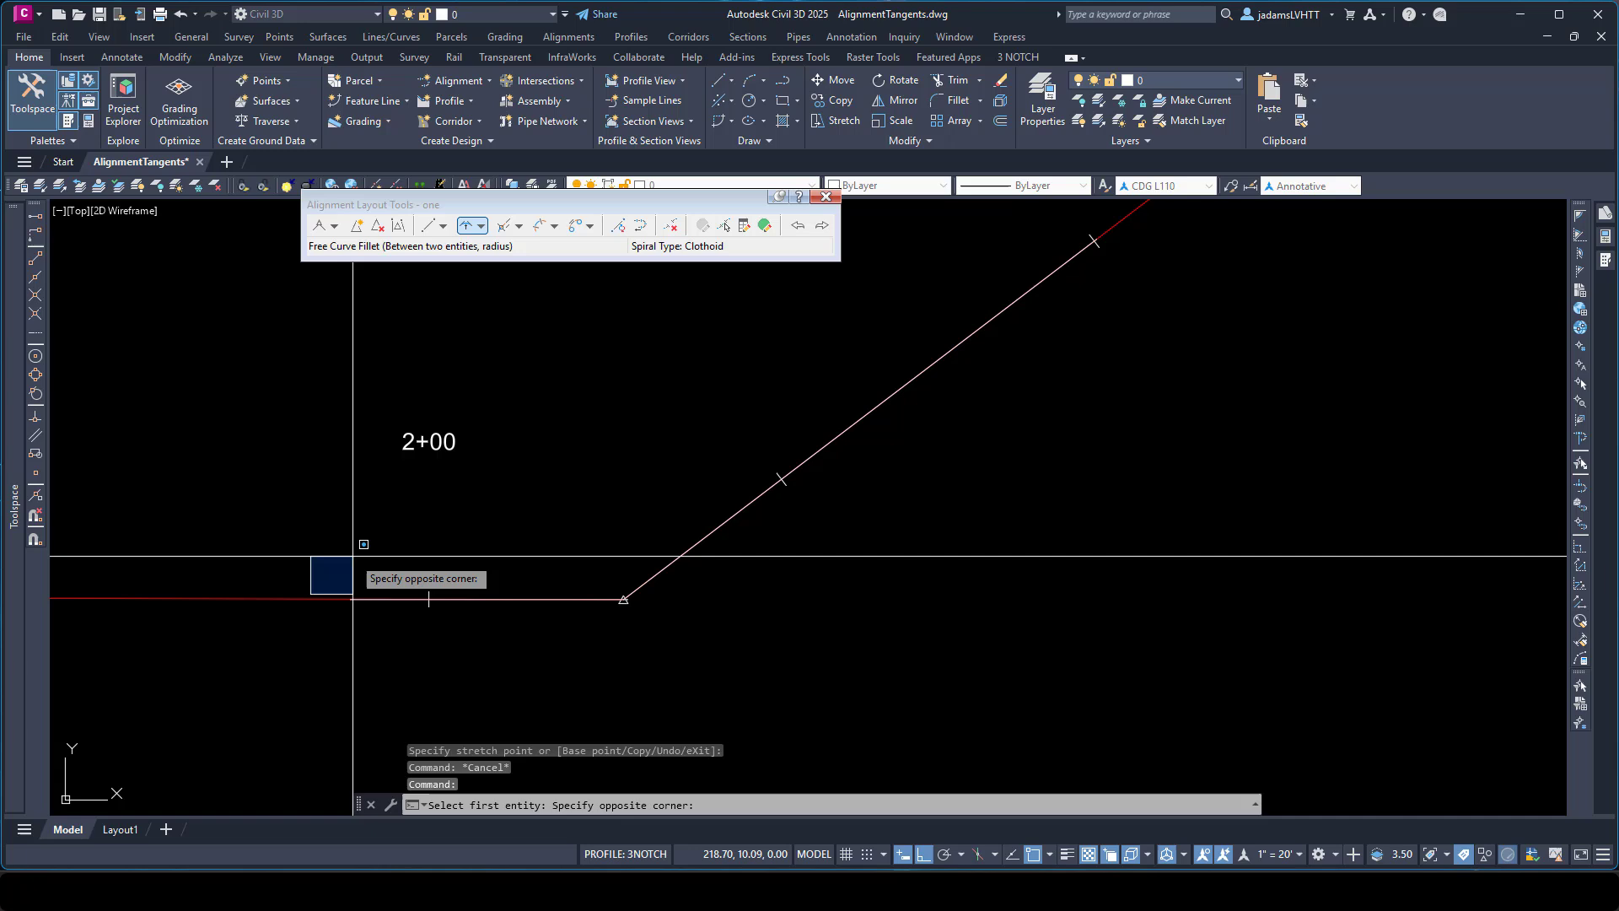
{"action": "left_click", "coordinate": [412, 518]}
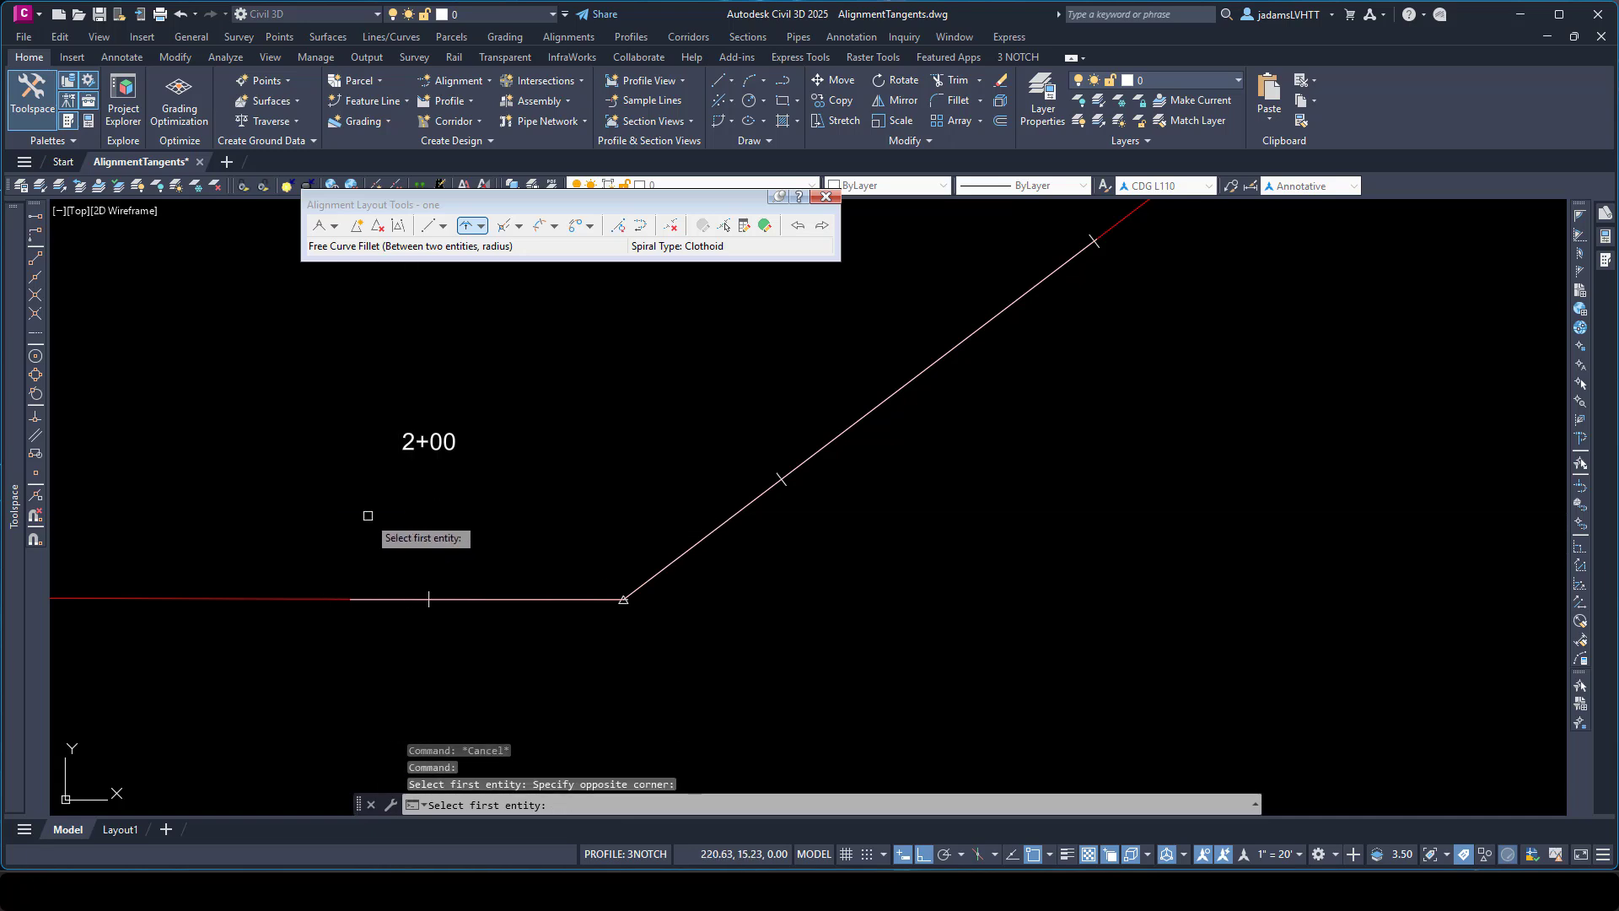
{"action": "left_click", "coordinate": [317, 598]}
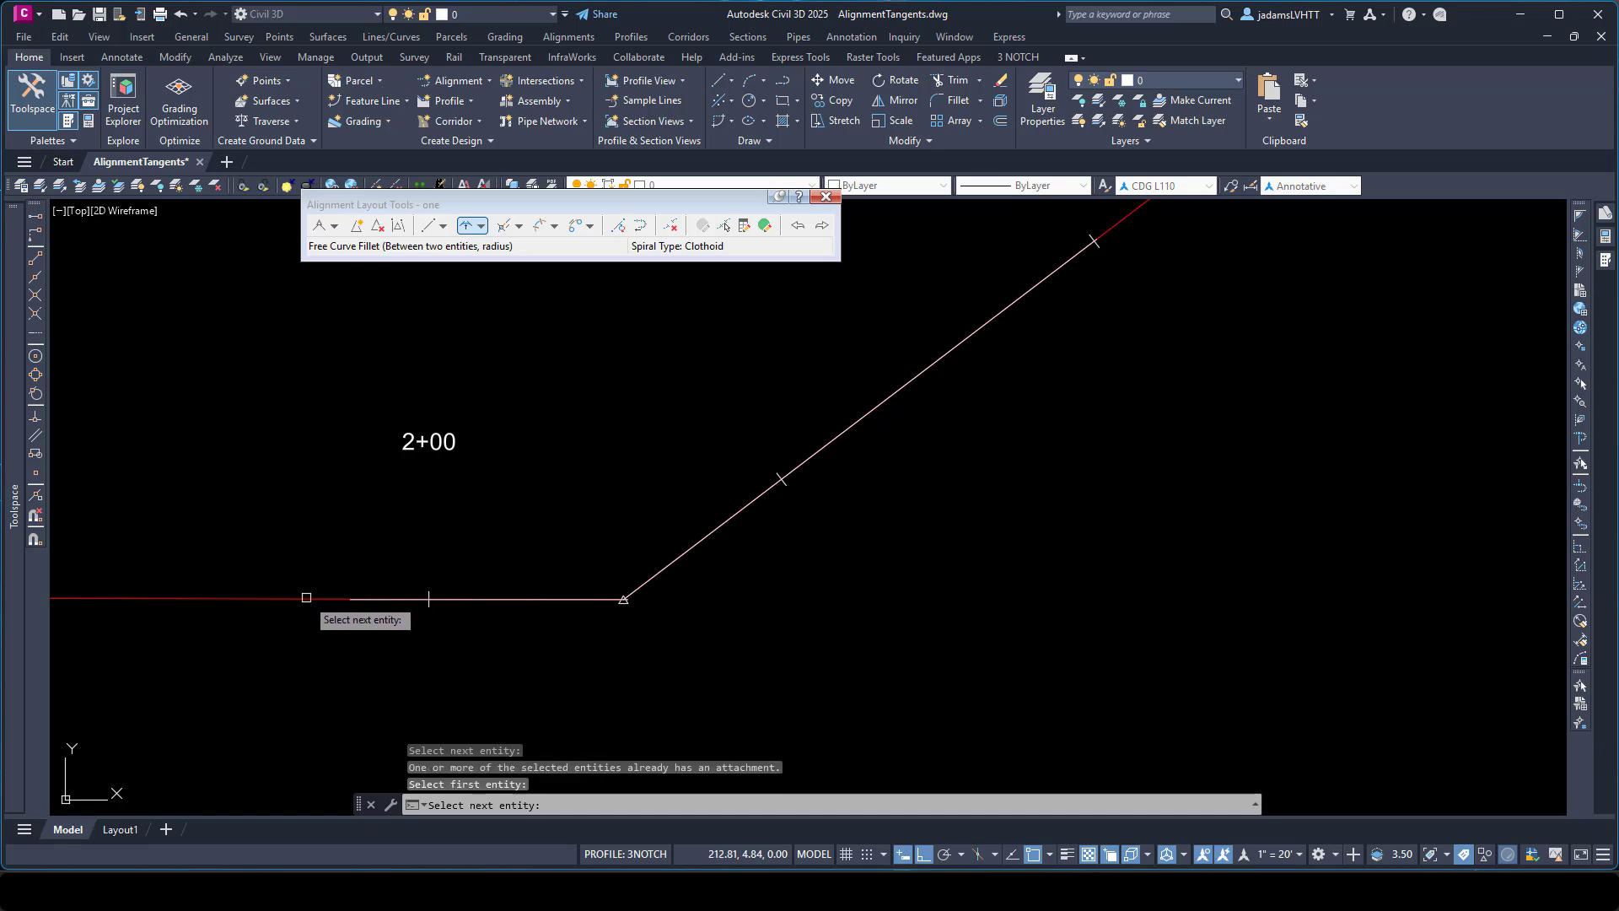
{"action": "left_click", "coordinate": [953, 345]}
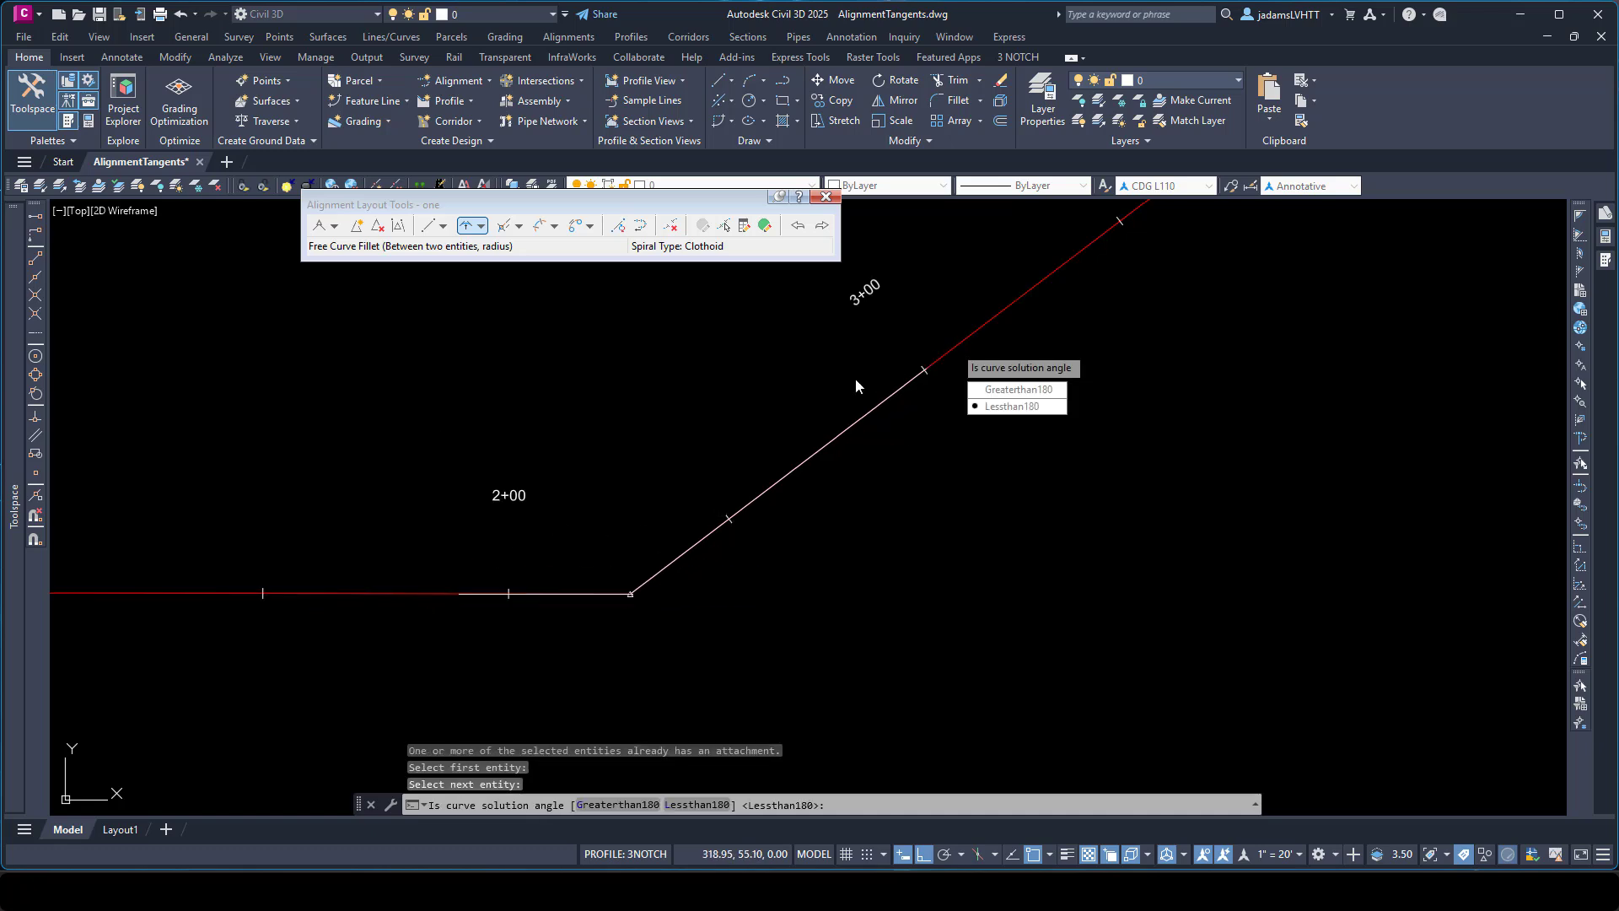
{"action": "left_click", "coordinate": [1028, 407]}
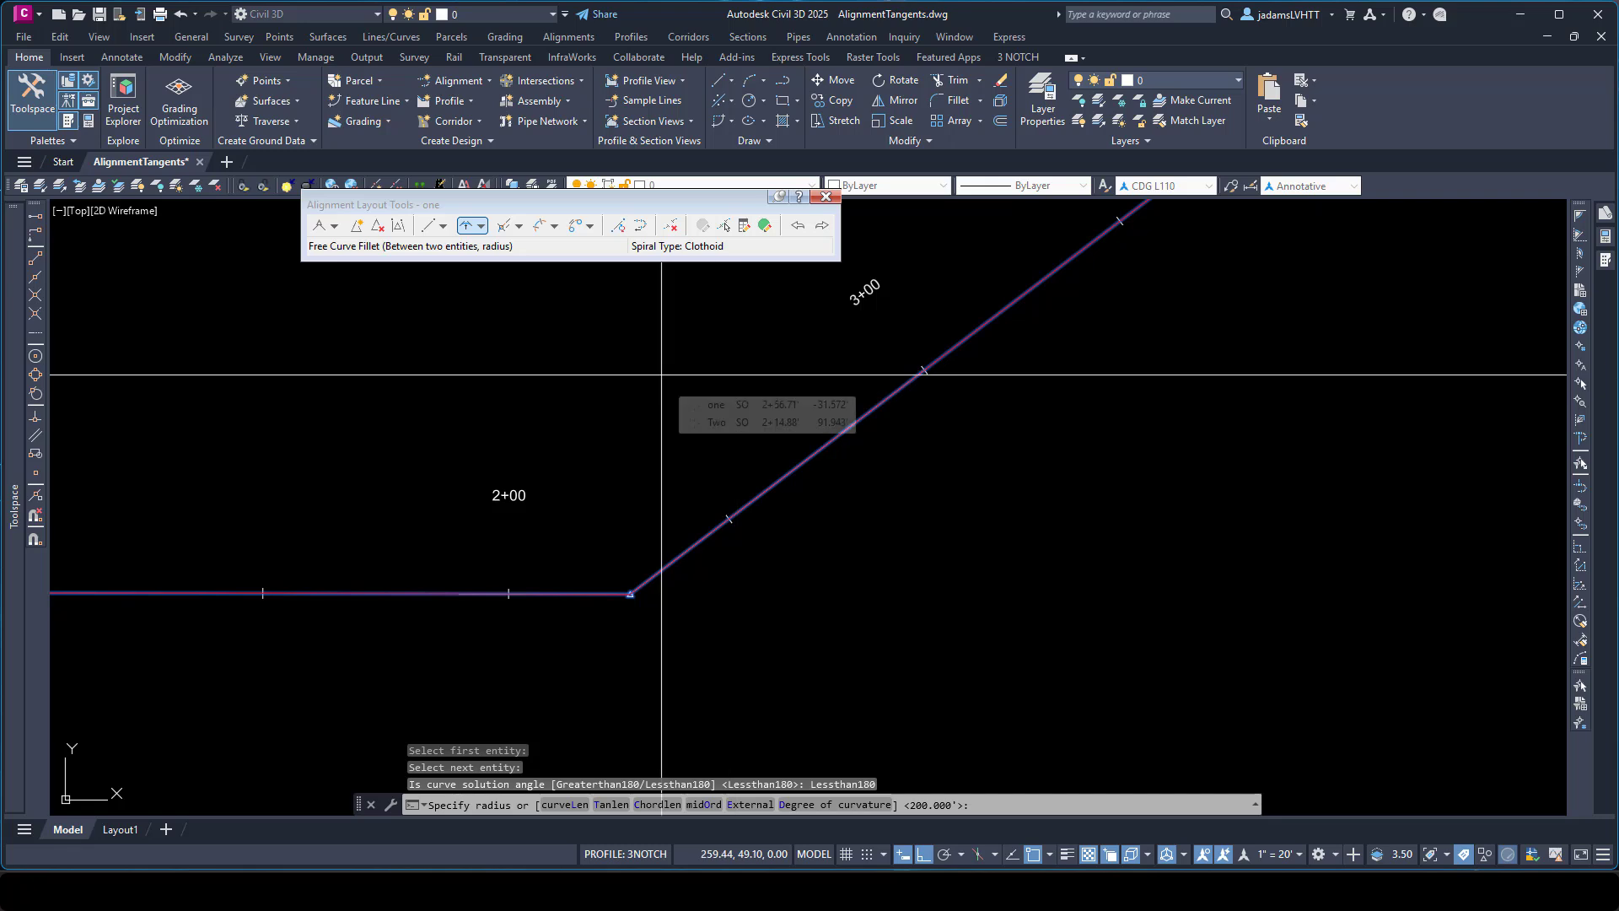
{"action": "key", "text": "Return"}
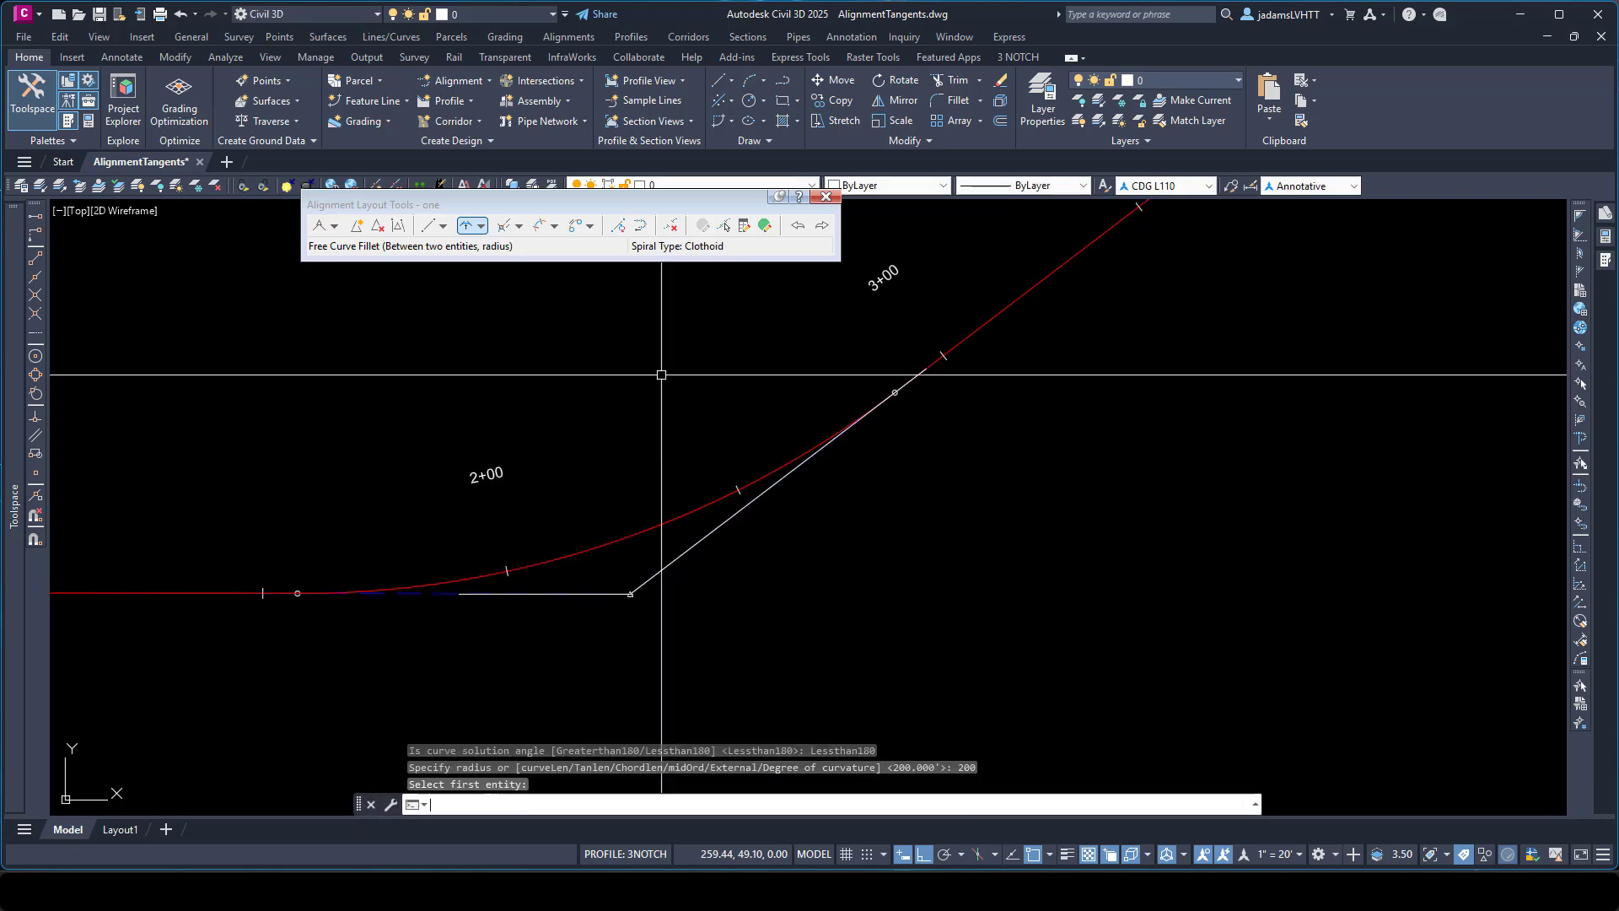
{"action": "key", "text": "Escape"}
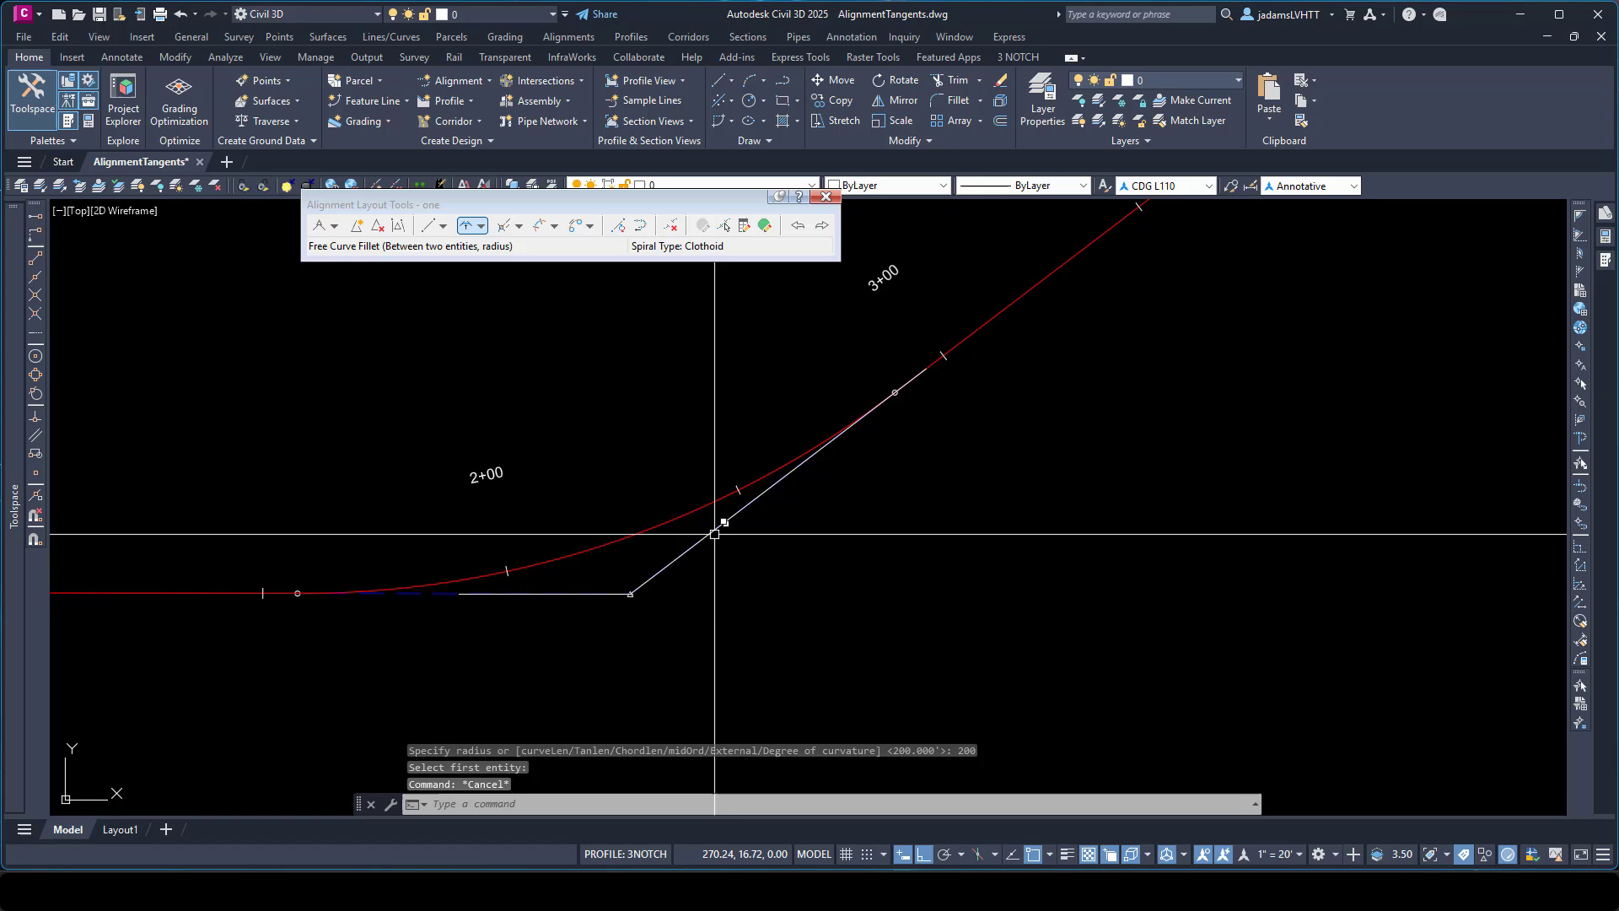
- Erase the two reference polylines drawn over the tangents
{"action": "left_click", "coordinate": [715, 534]}
{"action": "left_click", "coordinate": [774, 582]}
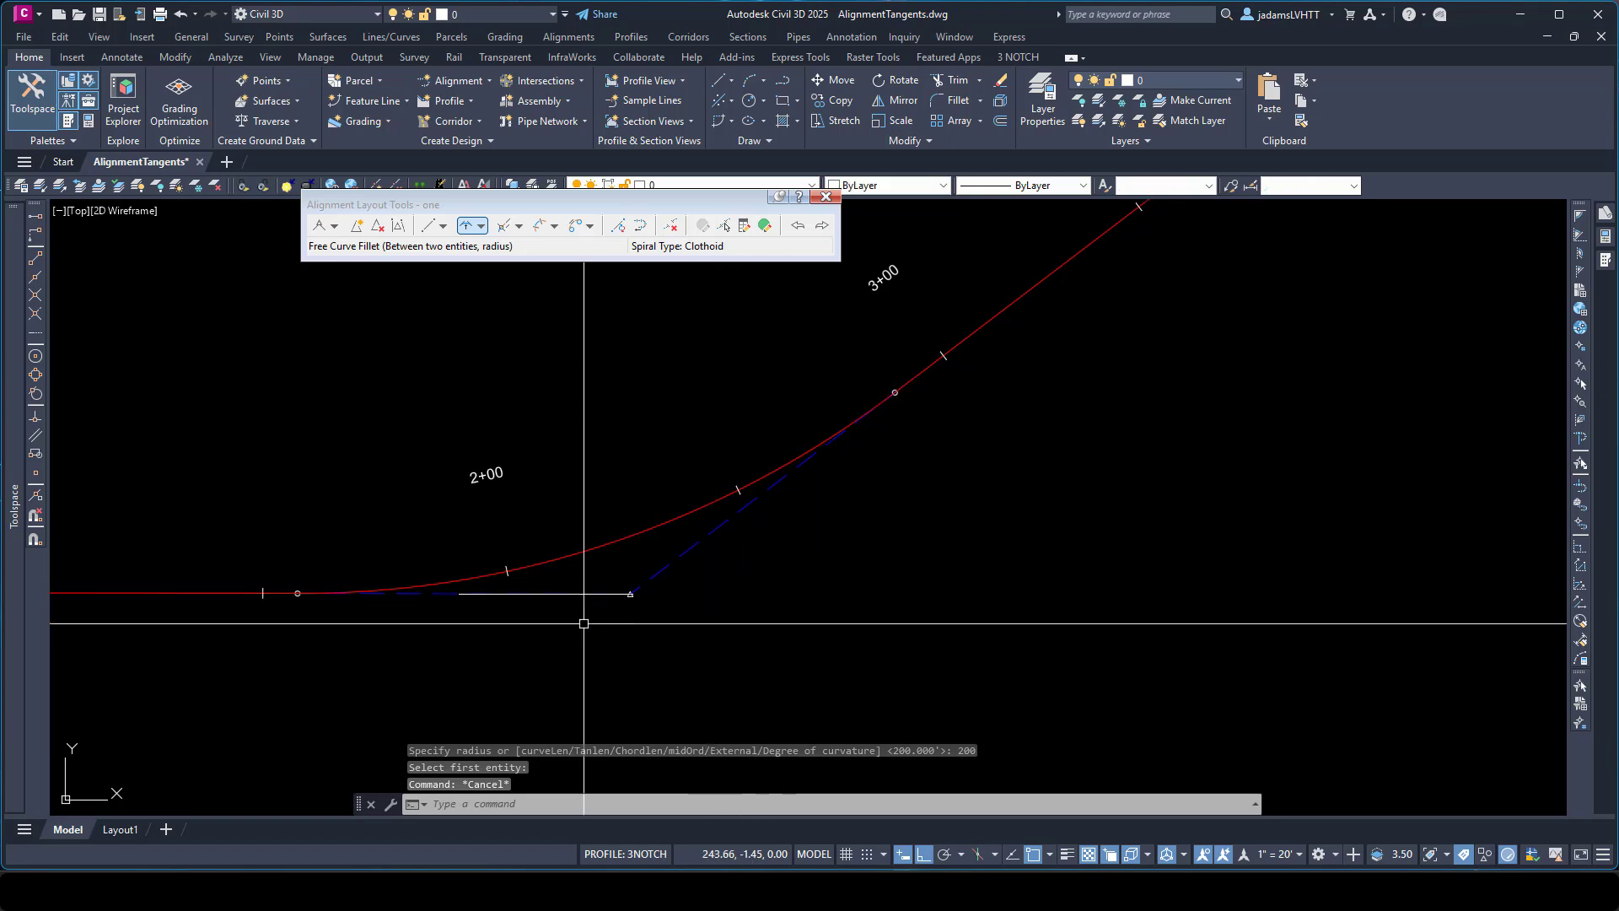
{"action": "key", "text": "Delete"}
{"action": "left_click", "coordinate": [590, 594]}
{"action": "left_click", "coordinate": [622, 655]}
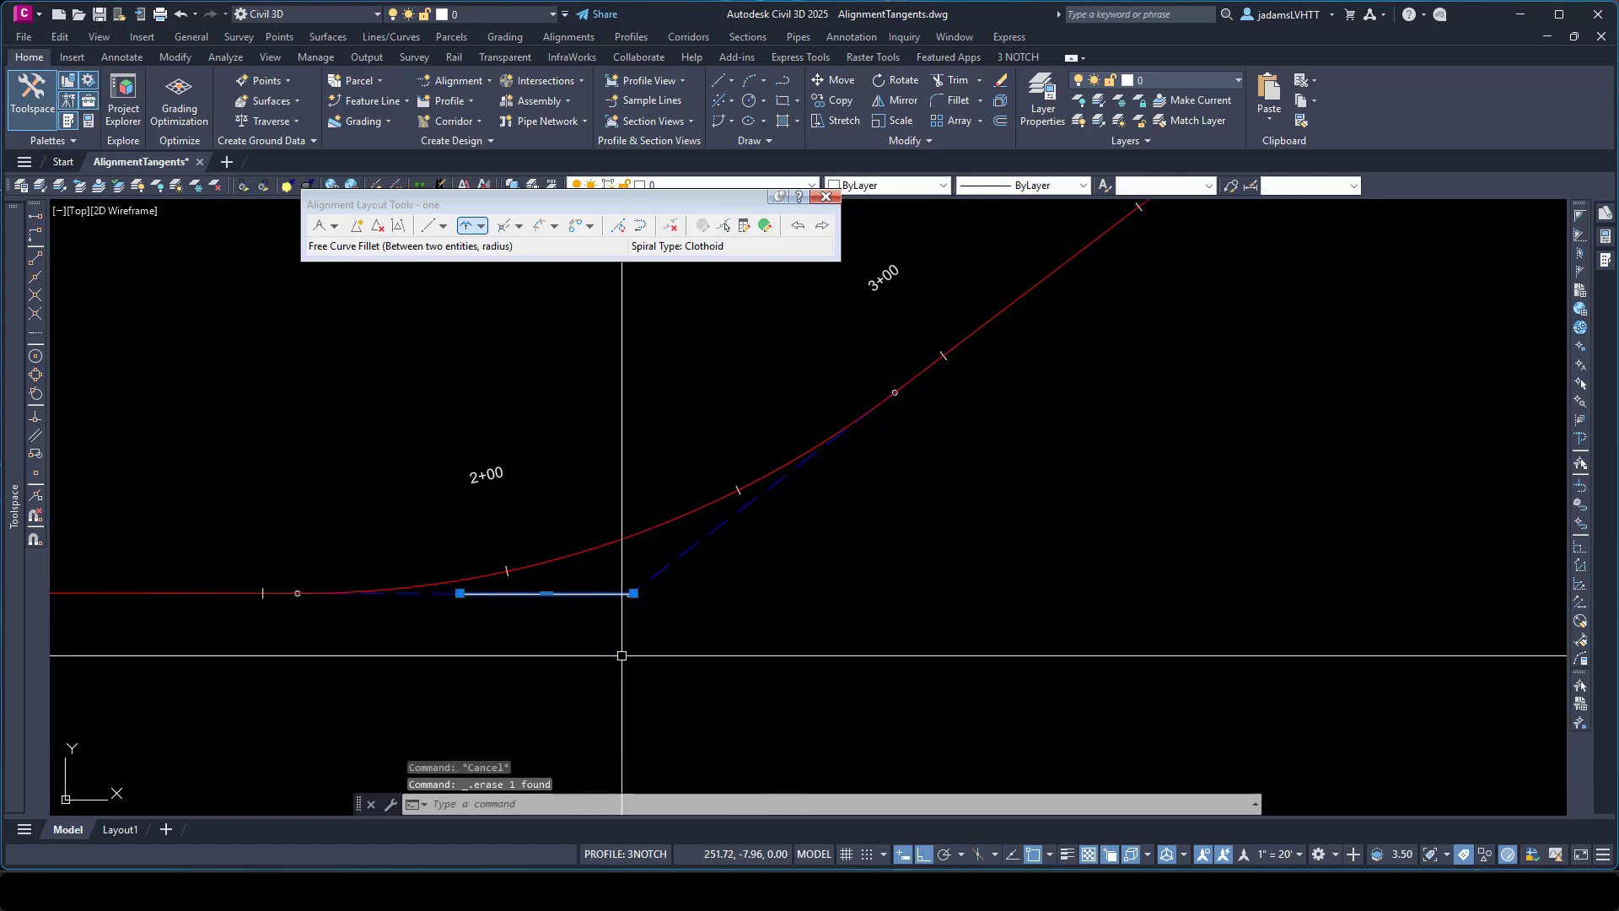
{"action": "key", "text": "Delete"}
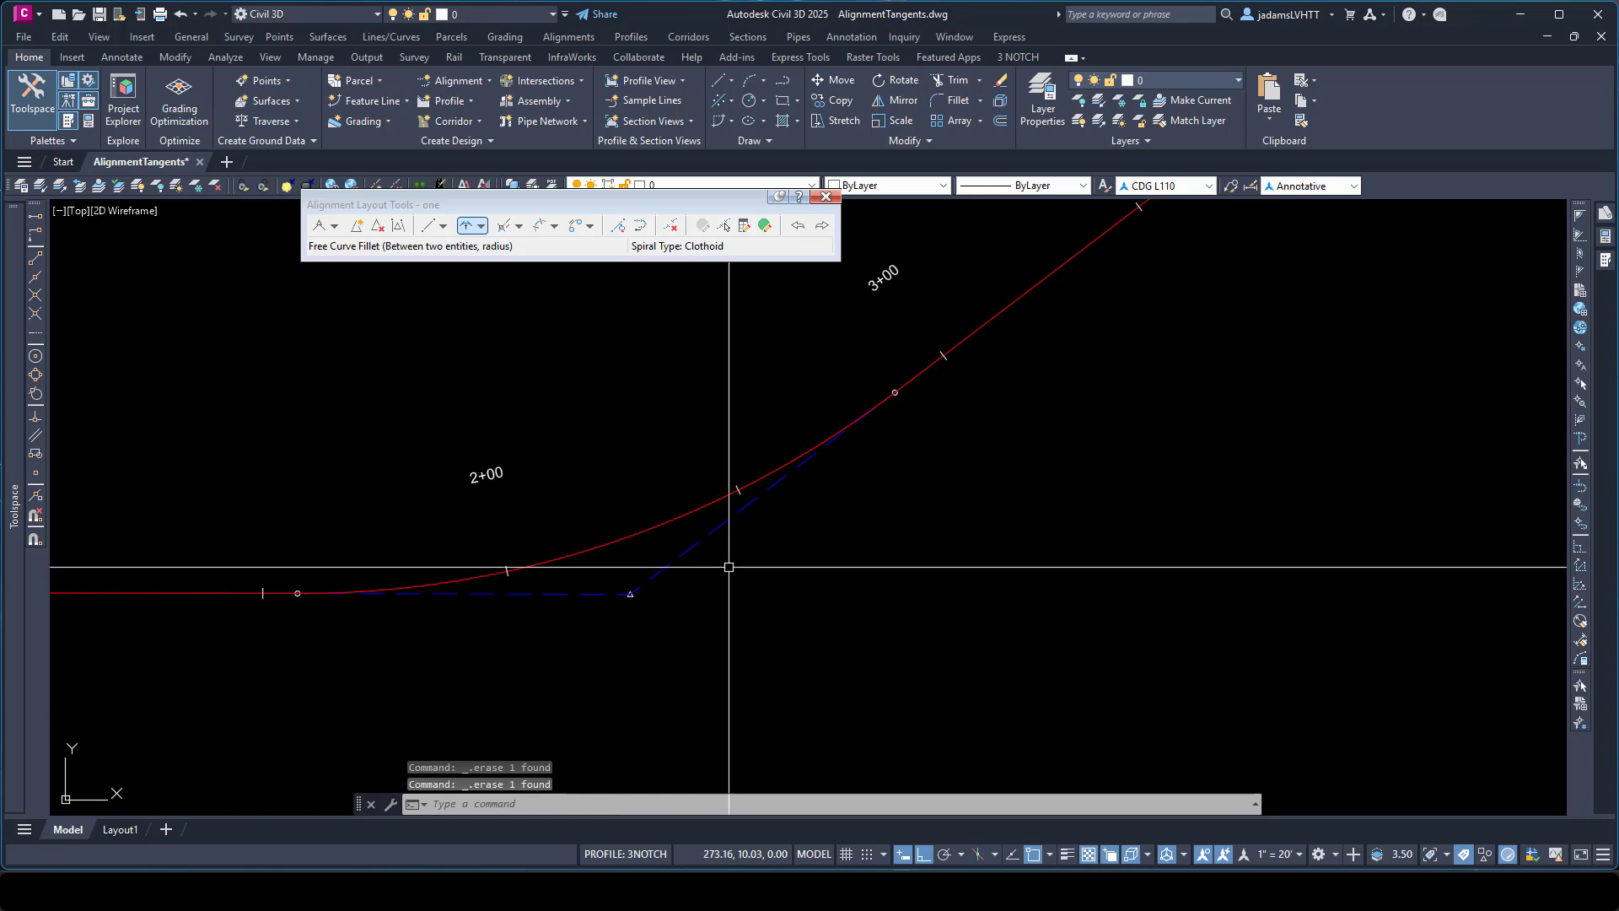
- Select the repaired alignment to review the new curve's grips and tangent extensions
{"action": "left_click", "coordinate": [650, 577]}
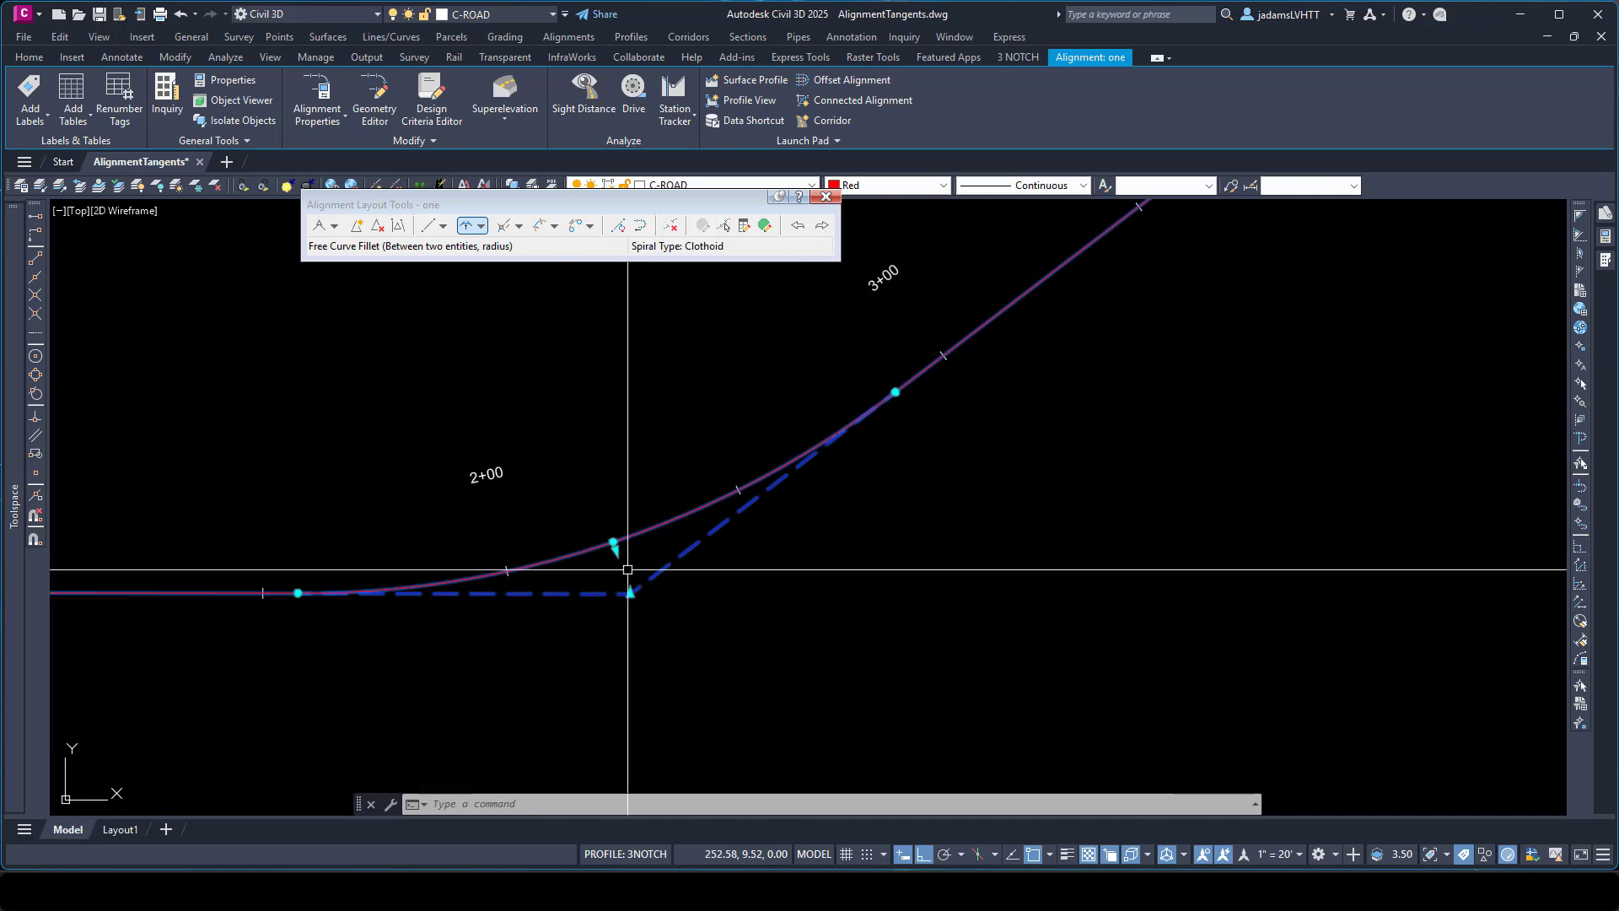
{"action": "left_click", "coordinate": [706, 577]}
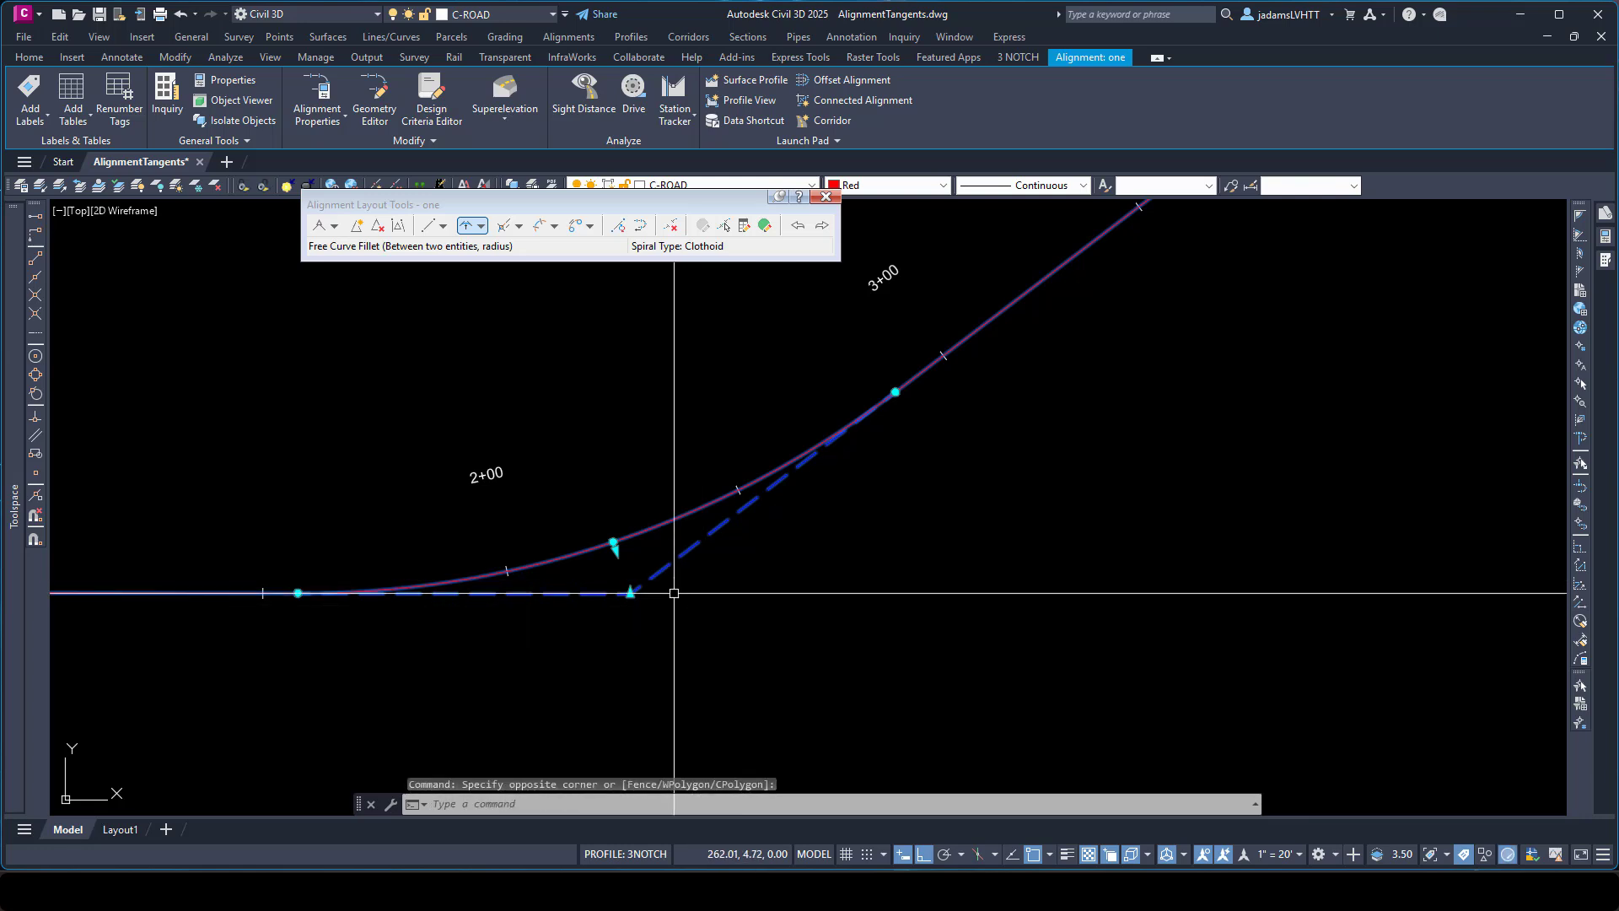
{"action": "scroll", "coordinate": [672, 686], "scroll_direction": "down", "scroll_amount": 5}
{"action": "scroll", "coordinate": [697, 571], "scroll_direction": "up", "scroll_amount": 5}
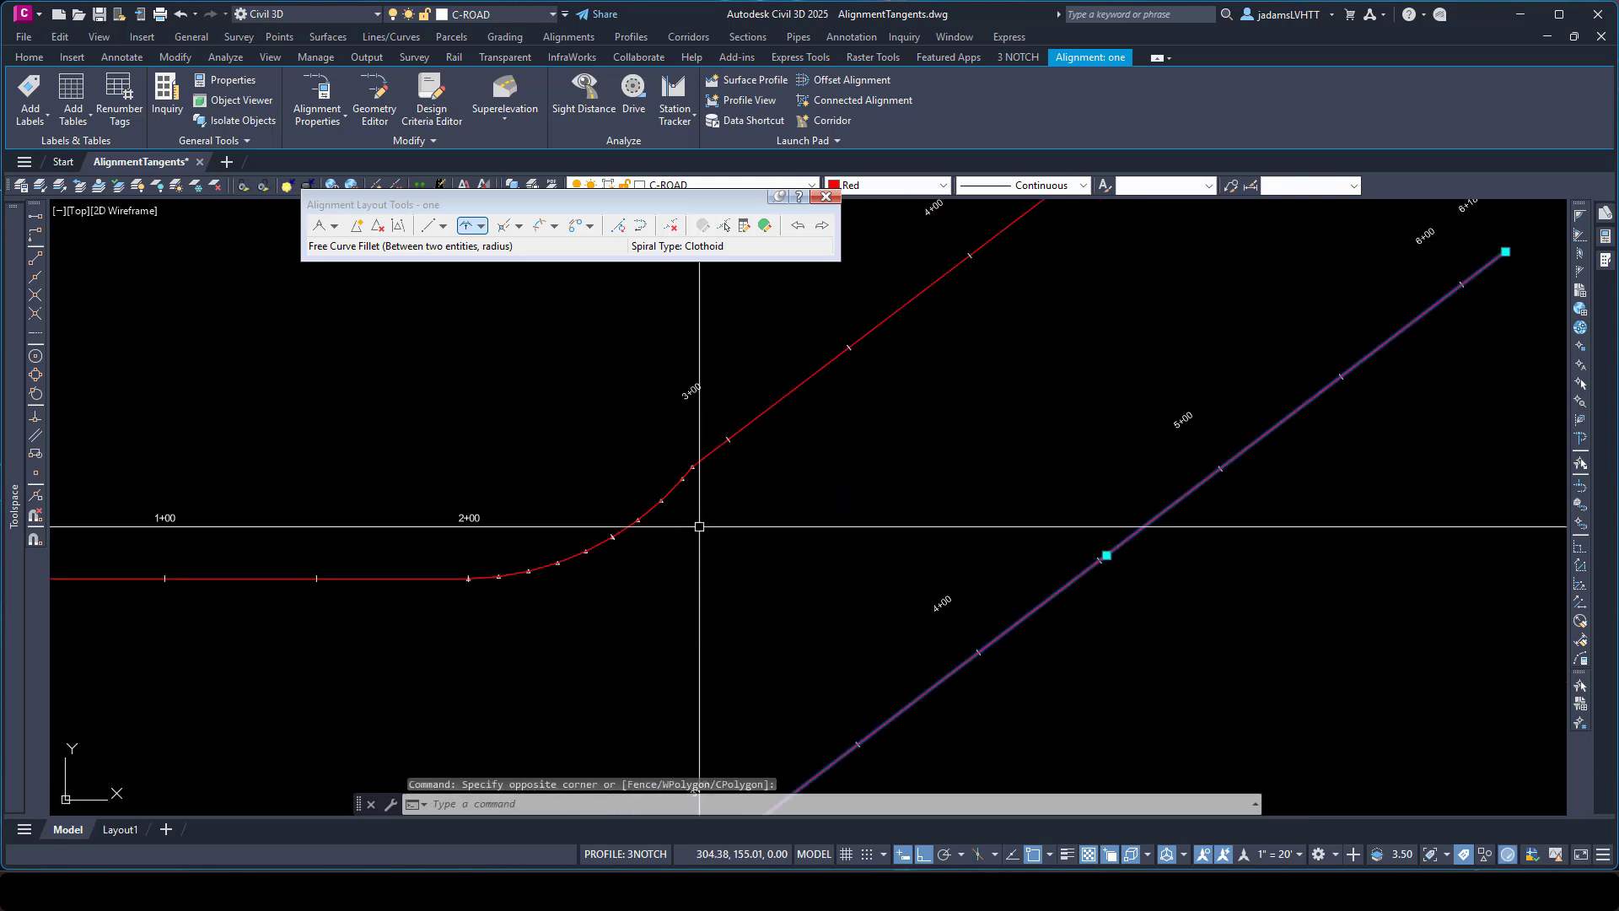
{"action": "key", "text": "Escape"}
- Delete the PIs along alignment Two's faceted curve from the upper end back through 2+00, keeping the PI where the upper tangent starts
{"action": "left_click", "coordinate": [630, 486]}
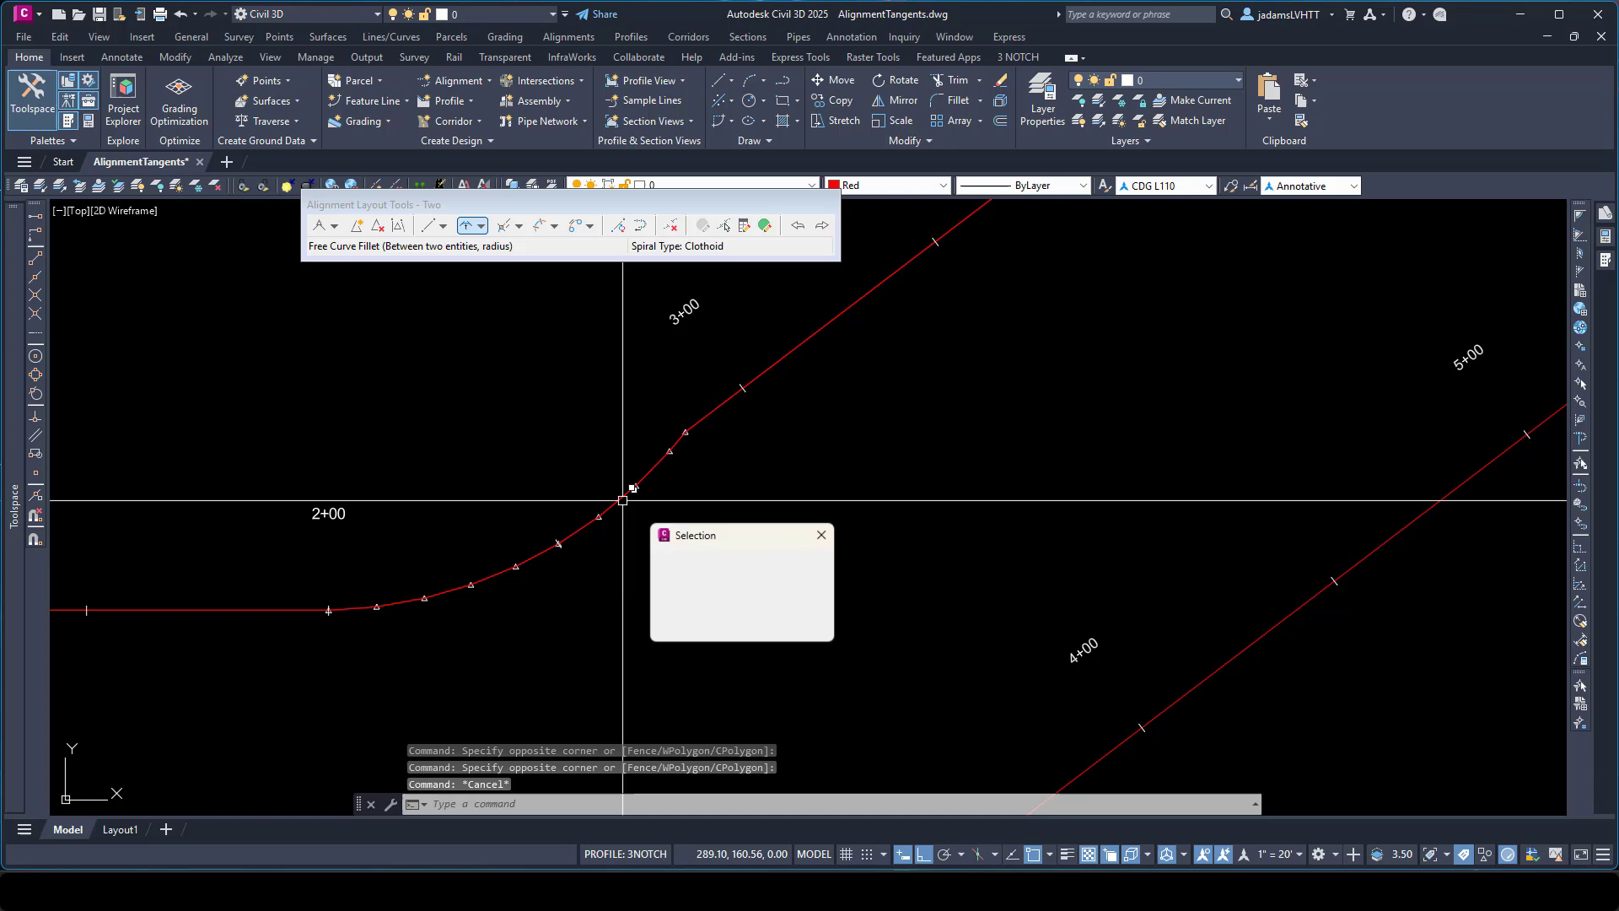
{"action": "left_click", "coordinate": [715, 563]}
{"action": "scroll", "coordinate": [579, 506], "scroll_direction": "up", "scroll_amount": 4}
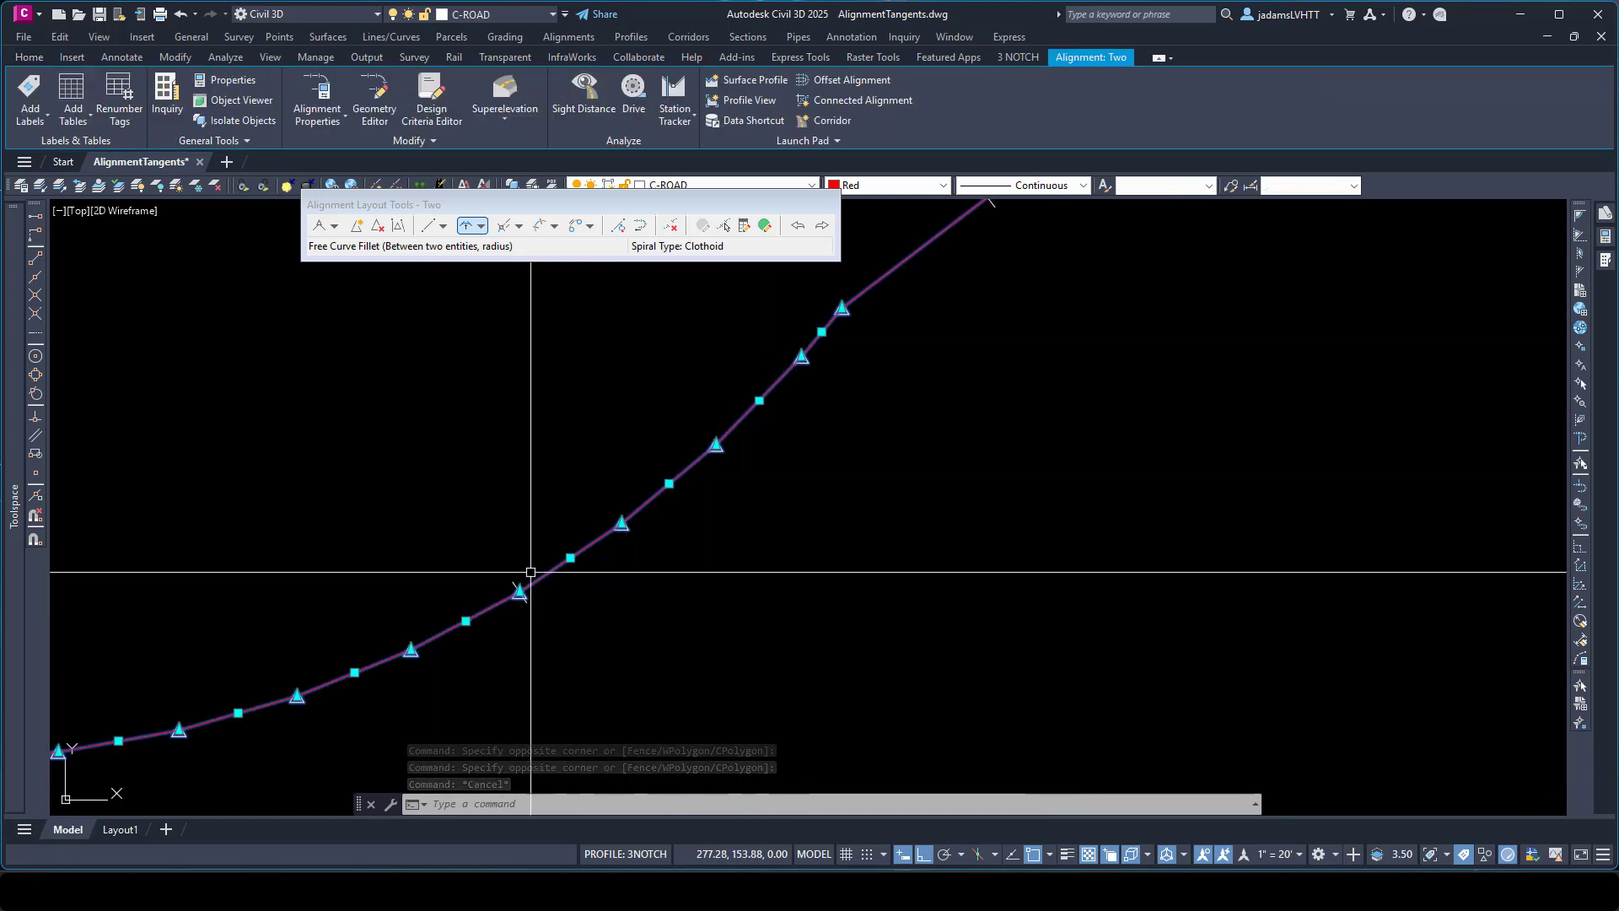
{"action": "scroll", "coordinate": [502, 595], "scroll_direction": "down", "scroll_amount": 2}
{"action": "left_click", "coordinate": [377, 225]}
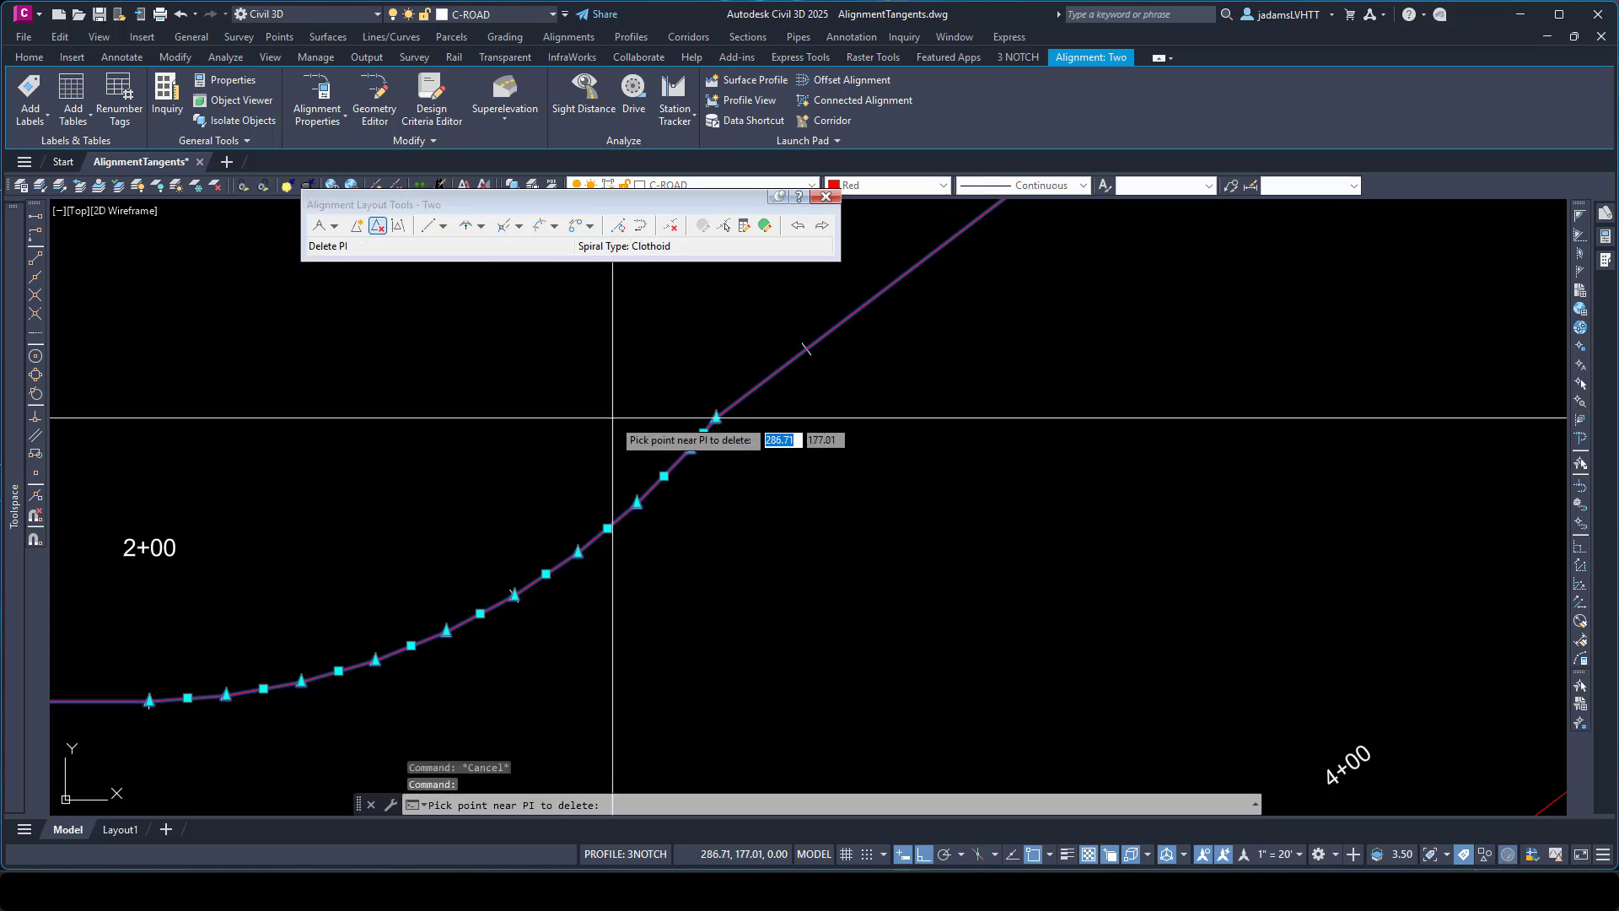
{"action": "left_click", "coordinate": [686, 455]}
{"action": "left_click", "coordinate": [639, 506]}
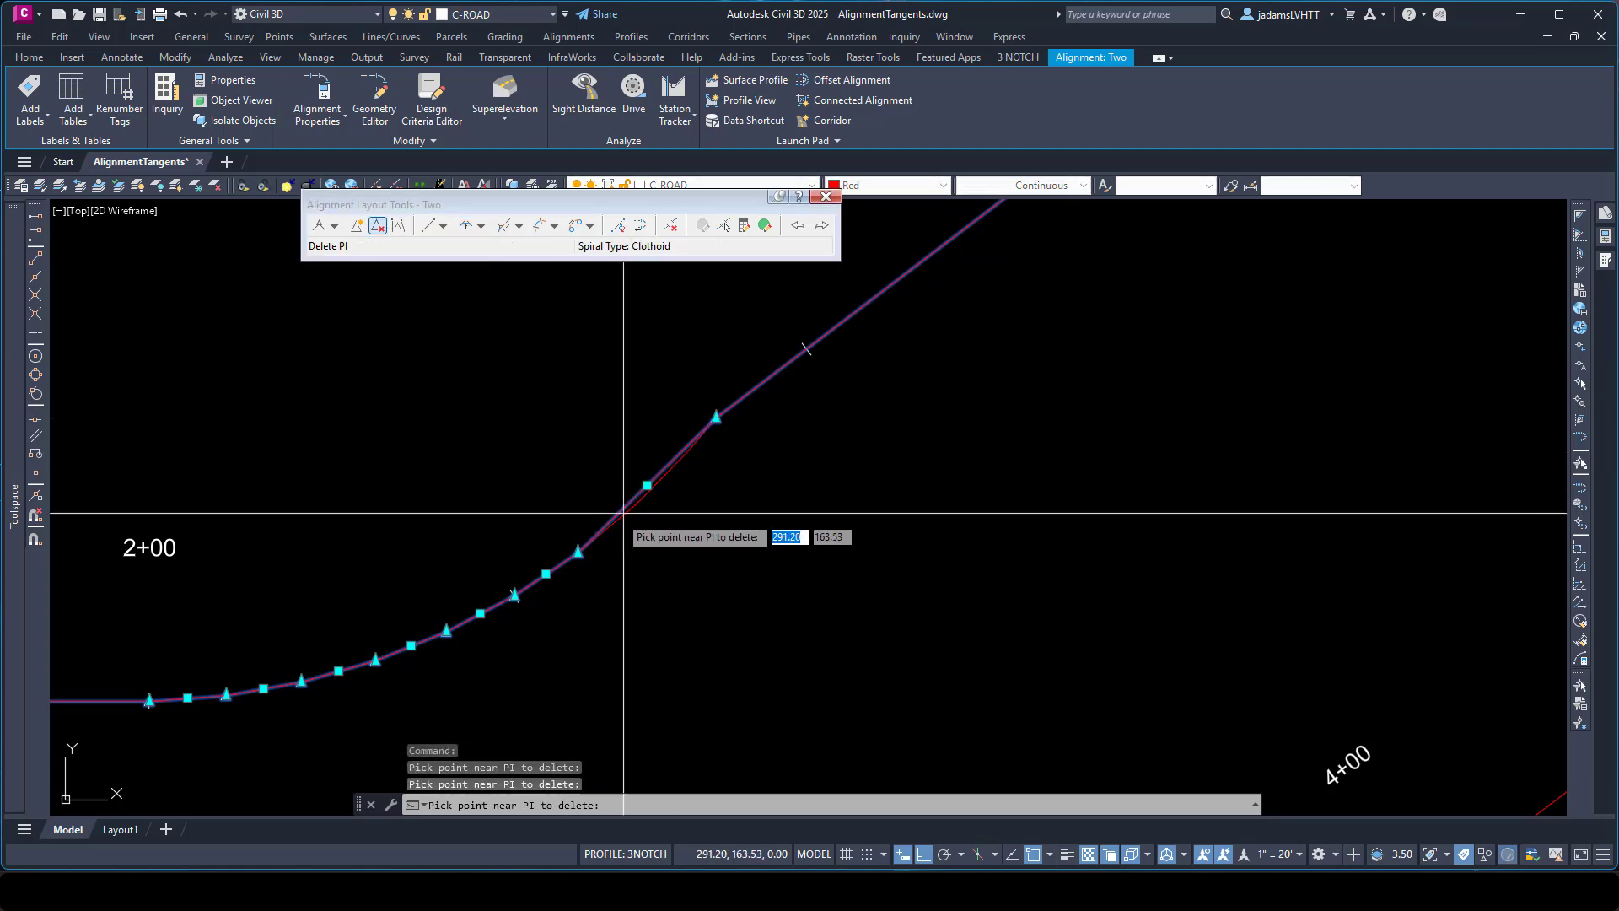
{"action": "left_click", "coordinate": [584, 558]}
{"action": "left_click", "coordinate": [496, 587]}
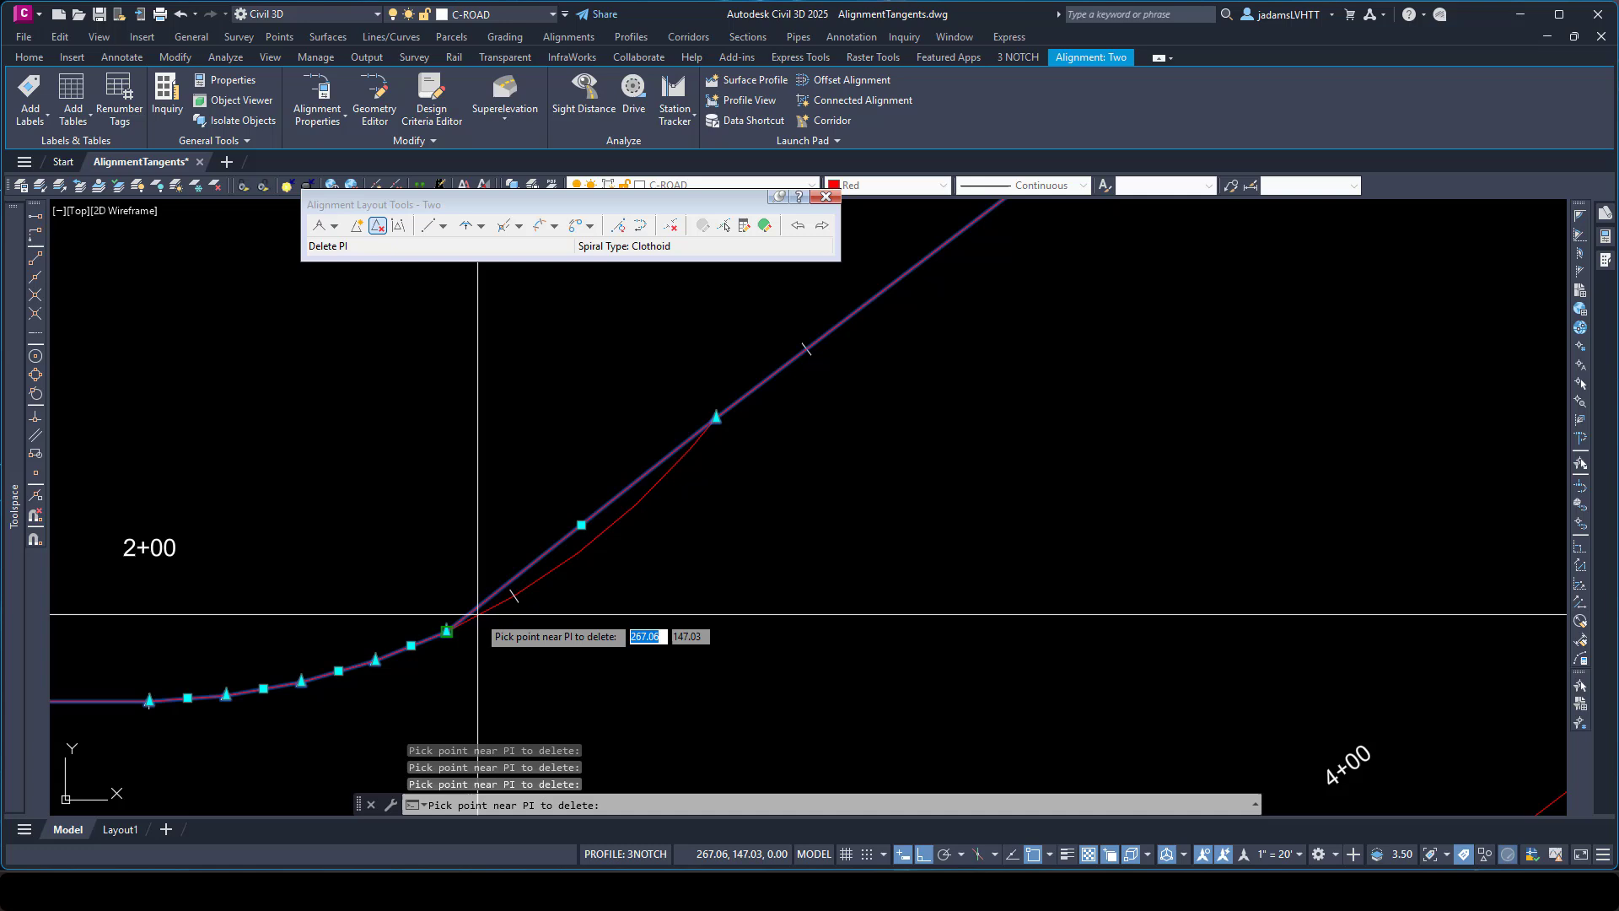
{"action": "left_click", "coordinate": [431, 634]}
{"action": "left_click", "coordinate": [388, 648]}
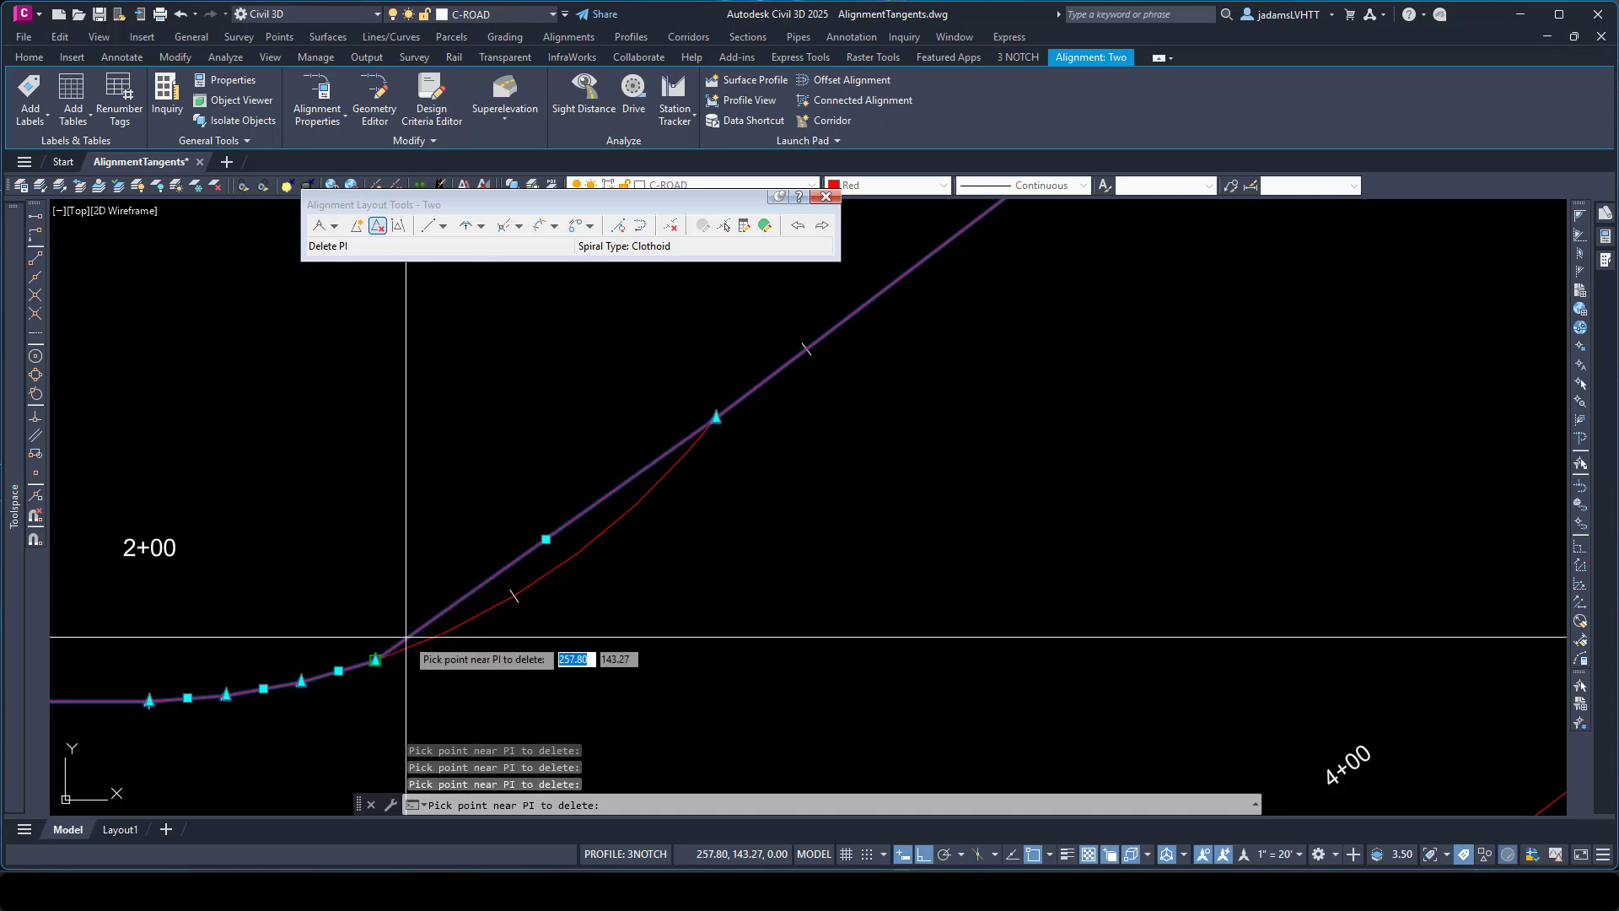
{"action": "left_click", "coordinate": [304, 675]}
{"action": "left_click", "coordinate": [249, 684]}
{"action": "left_click", "coordinate": [152, 695]}
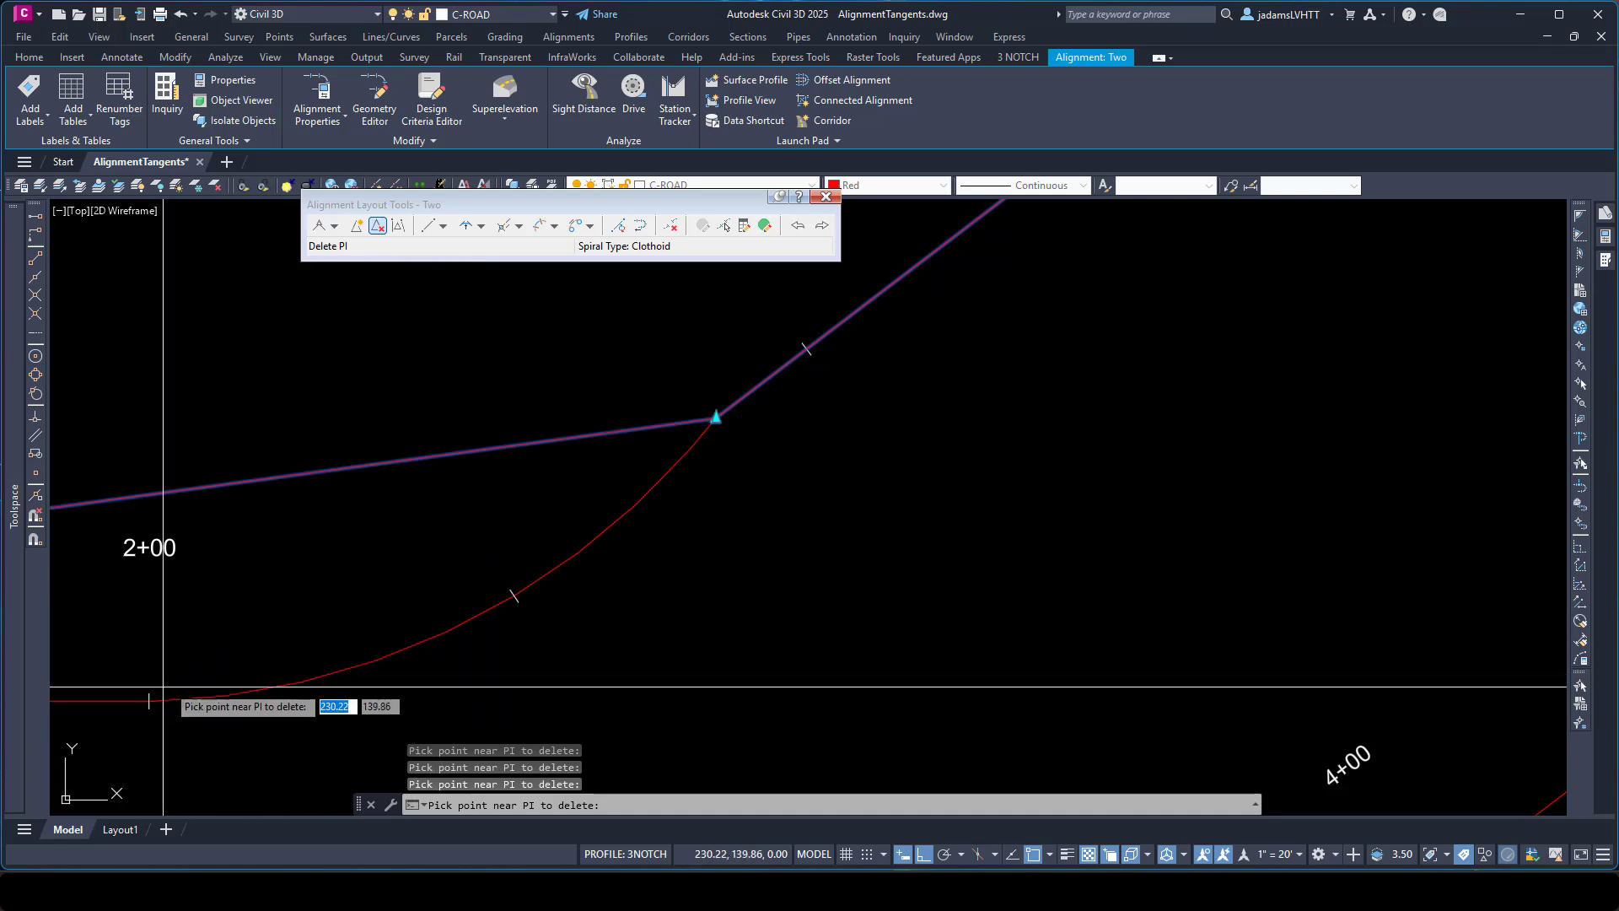
- Insert a PI in alignment Two at the endpoint of the underlying first tangent near 2+00, using an Endpoint snap
{"action": "scroll", "coordinate": [525, 587], "scroll_direction": "down", "scroll_amount": 4}
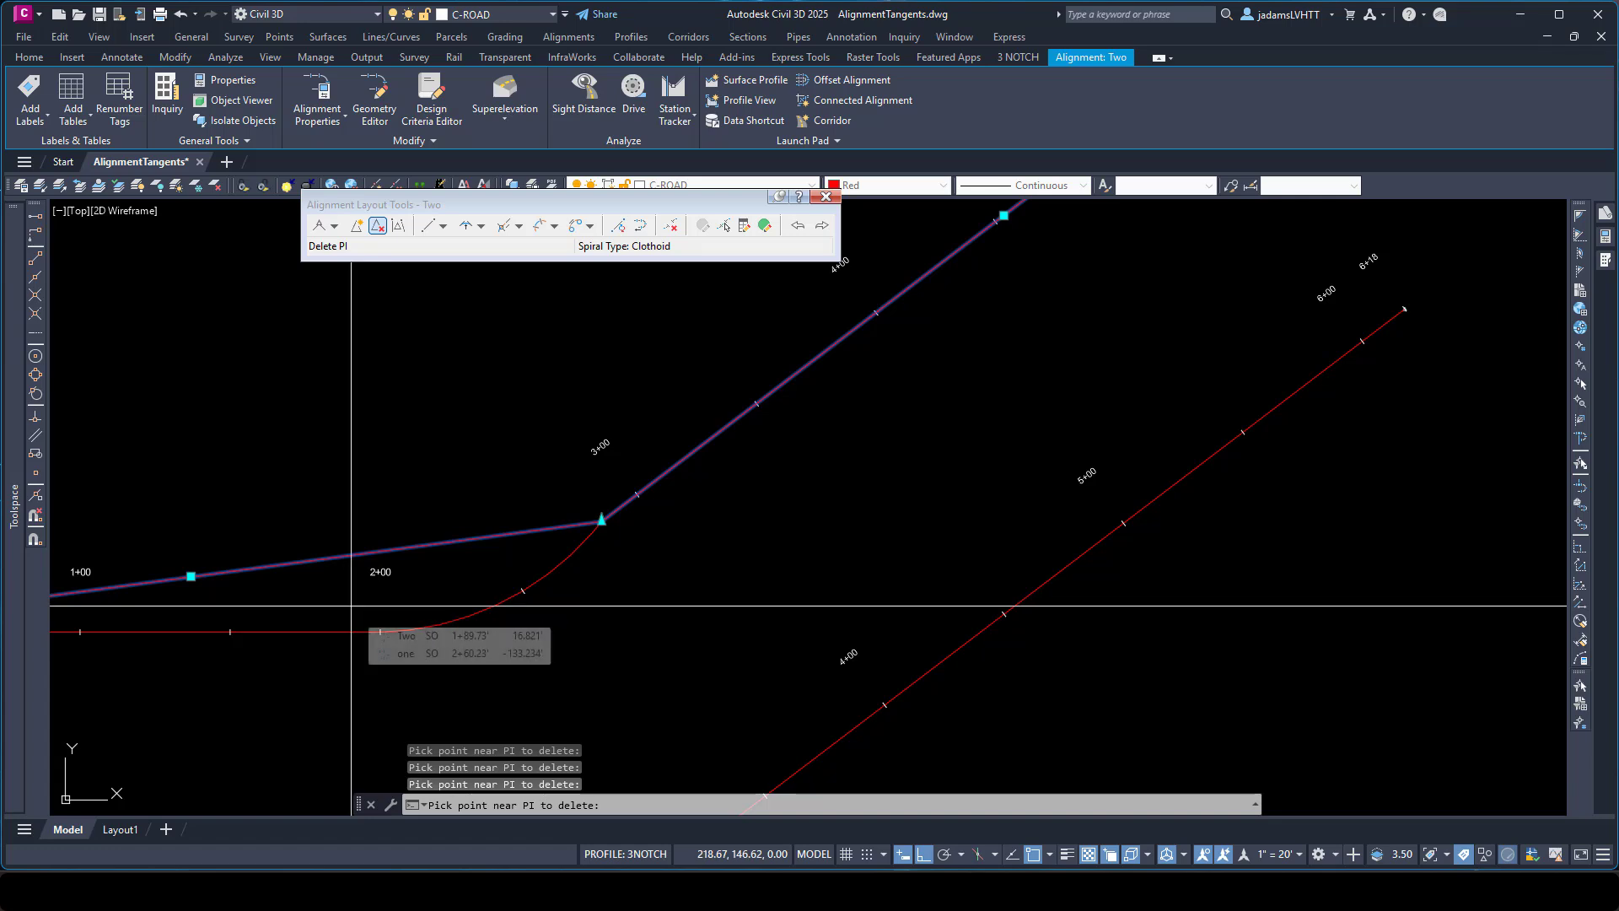
{"action": "scroll", "coordinate": [352, 605], "scroll_direction": "up", "scroll_amount": 2}
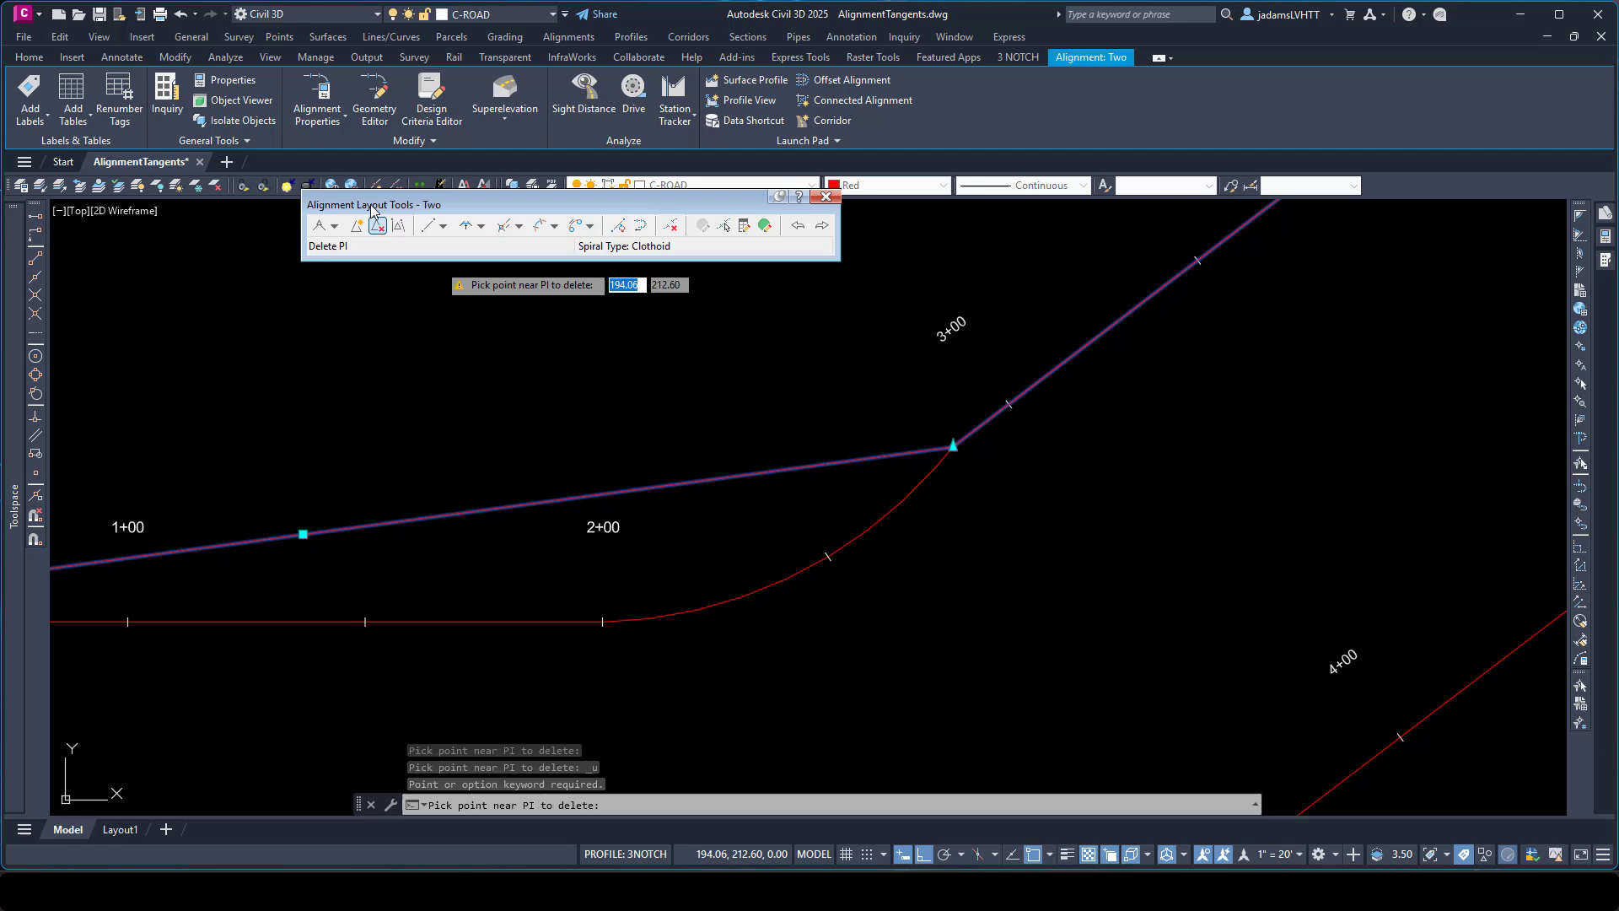
{"action": "left_click", "coordinate": [356, 223]}
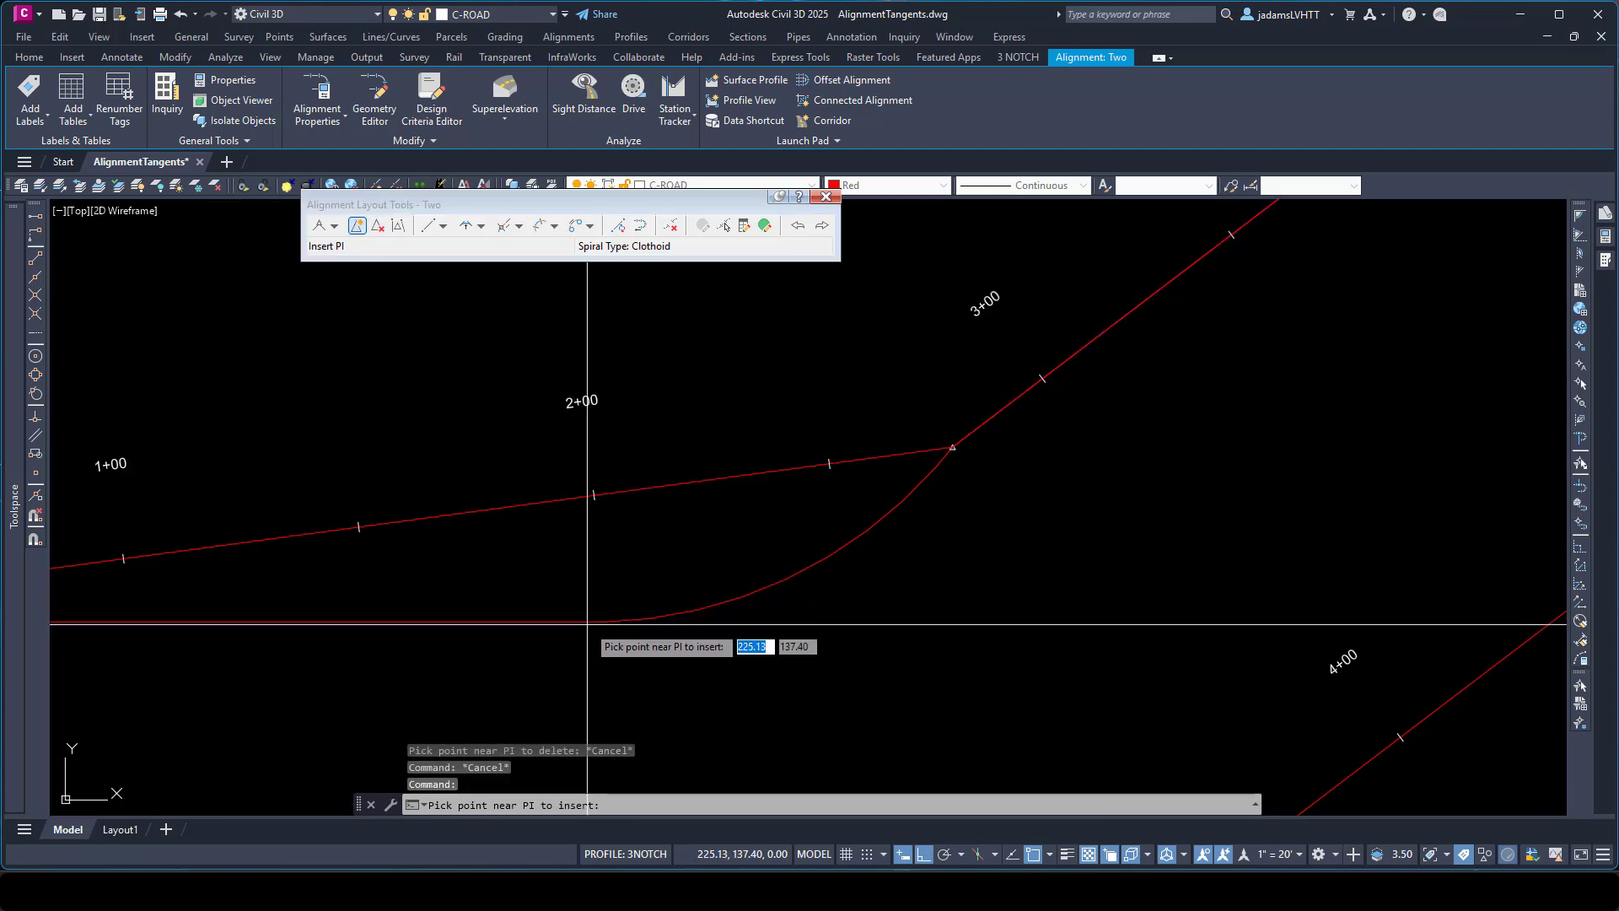
{"action": "key", "text": "F3"}
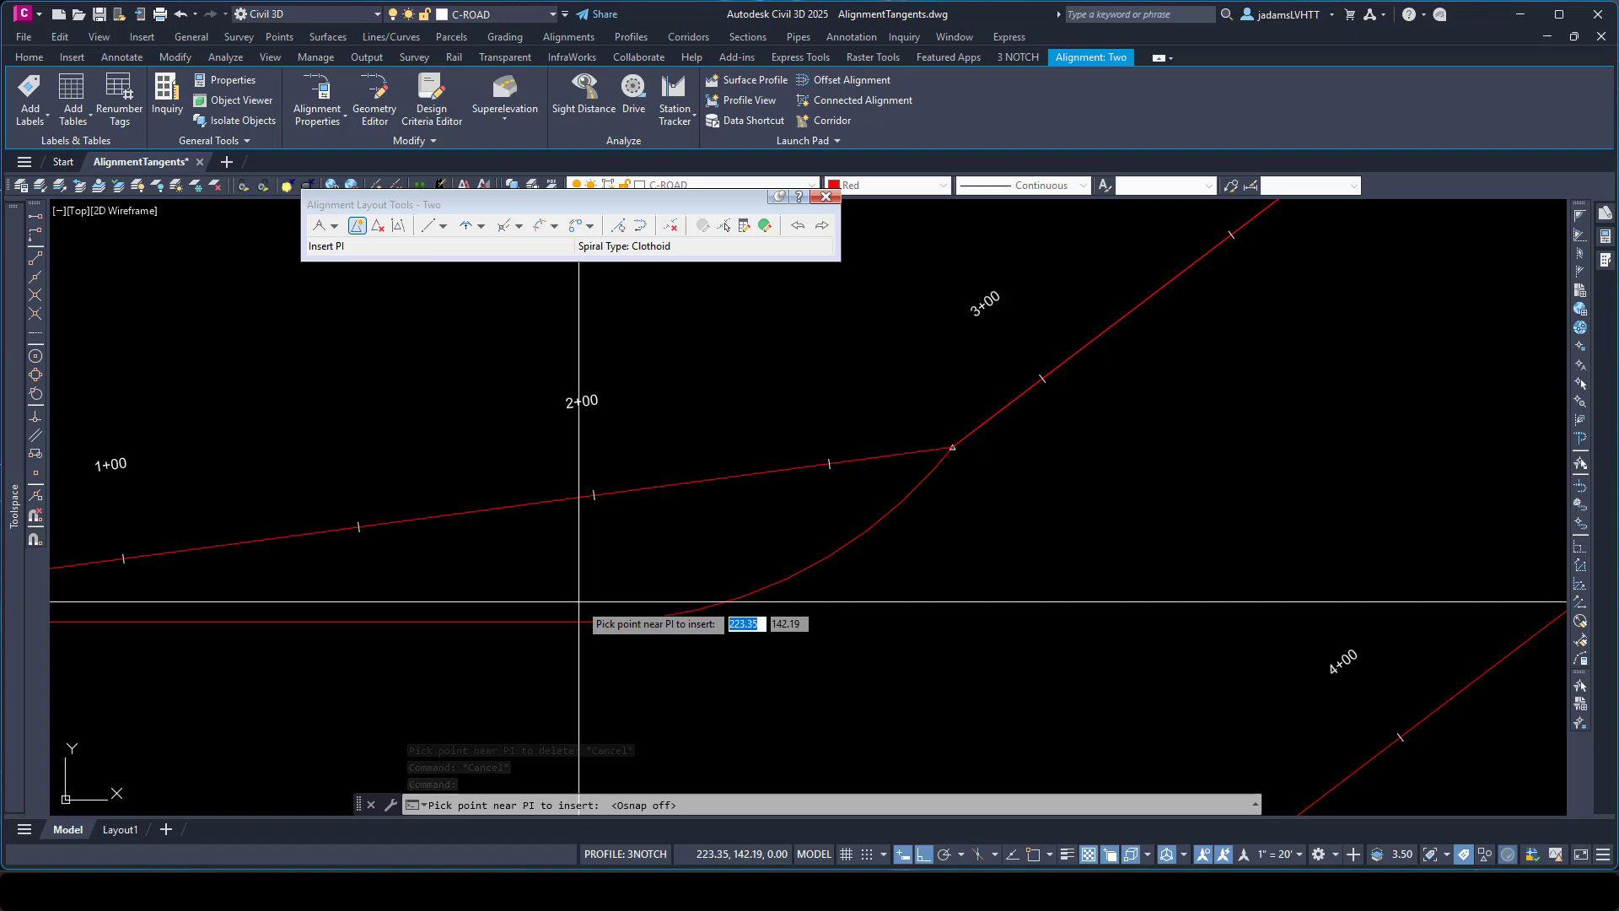
{"action": "right_click", "coordinate": [591, 606], "text": "shift"}
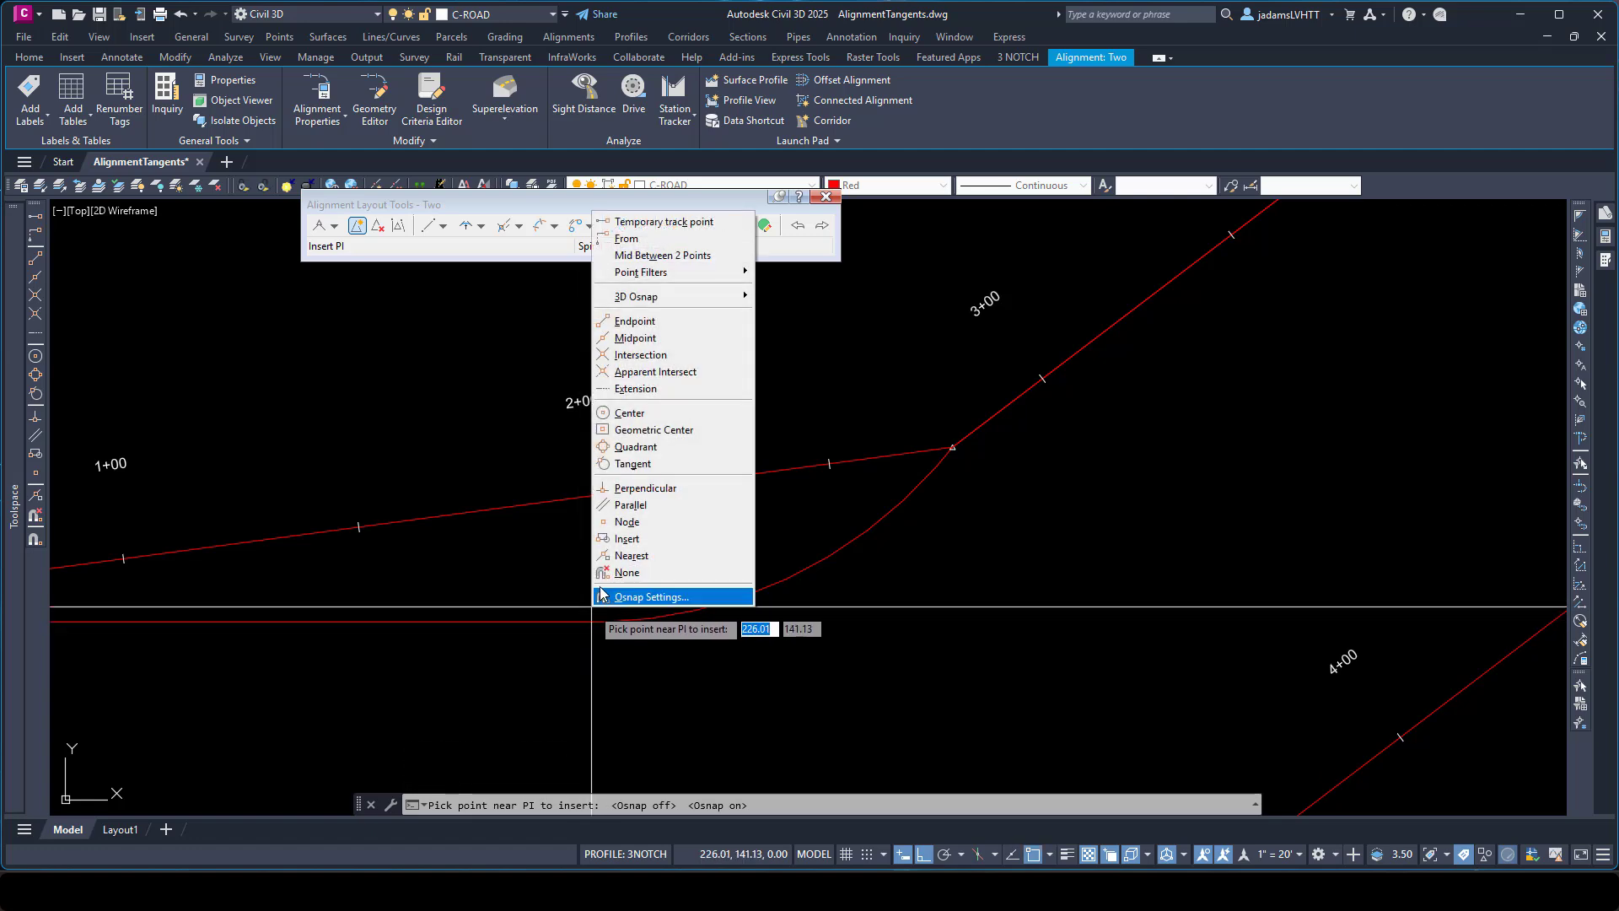
{"action": "left_click", "coordinate": [624, 325]}
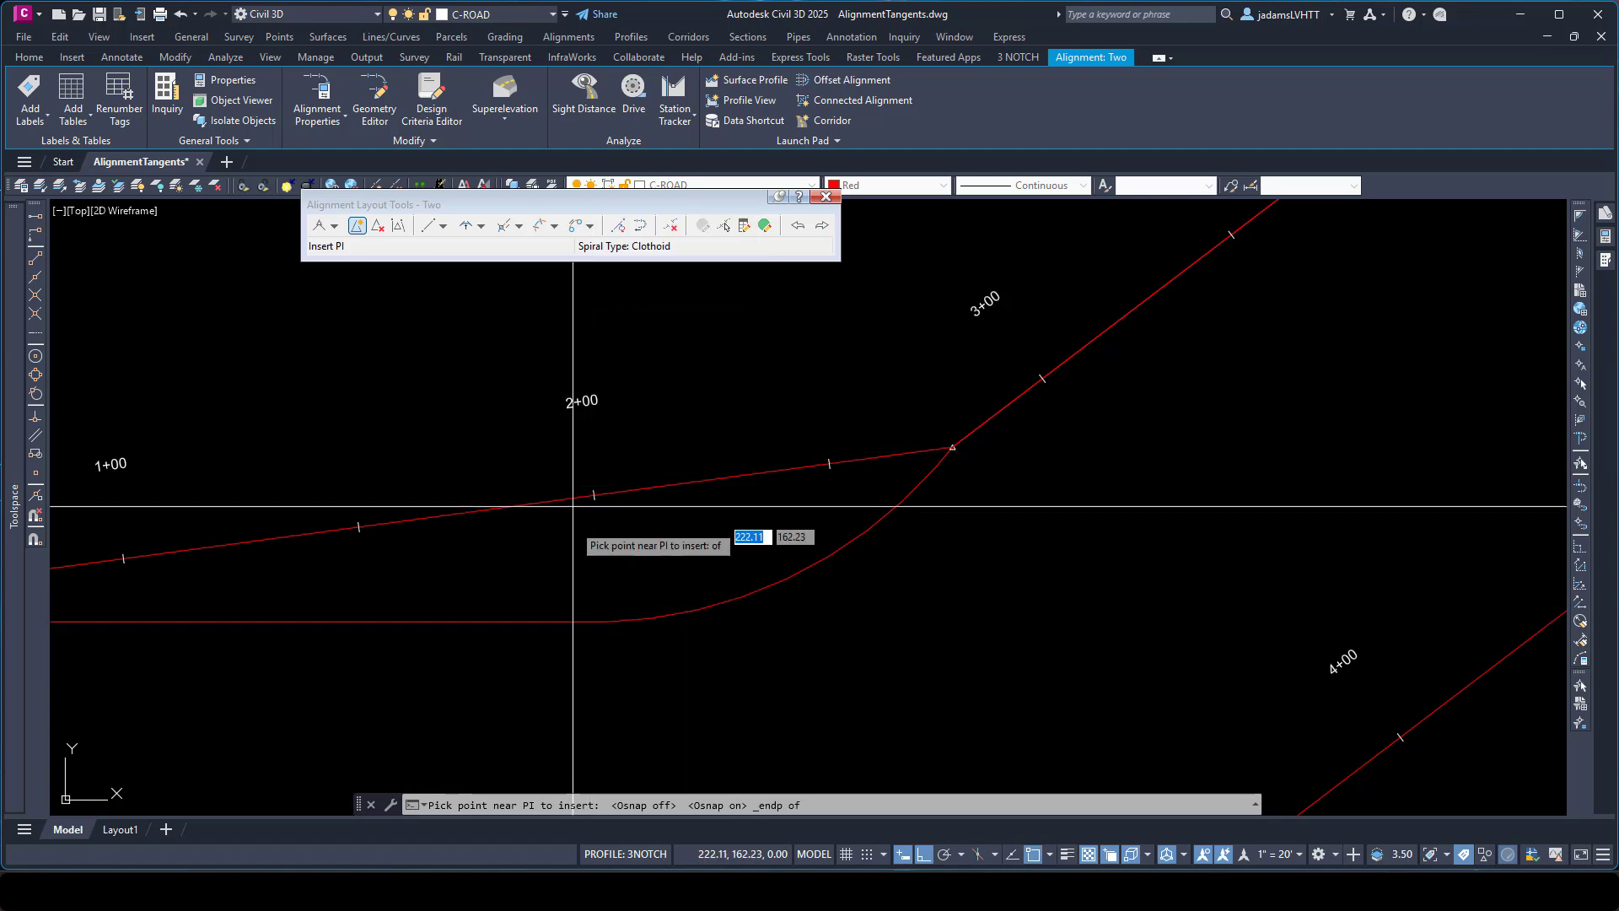
{"action": "left_click", "coordinate": [602, 621]}
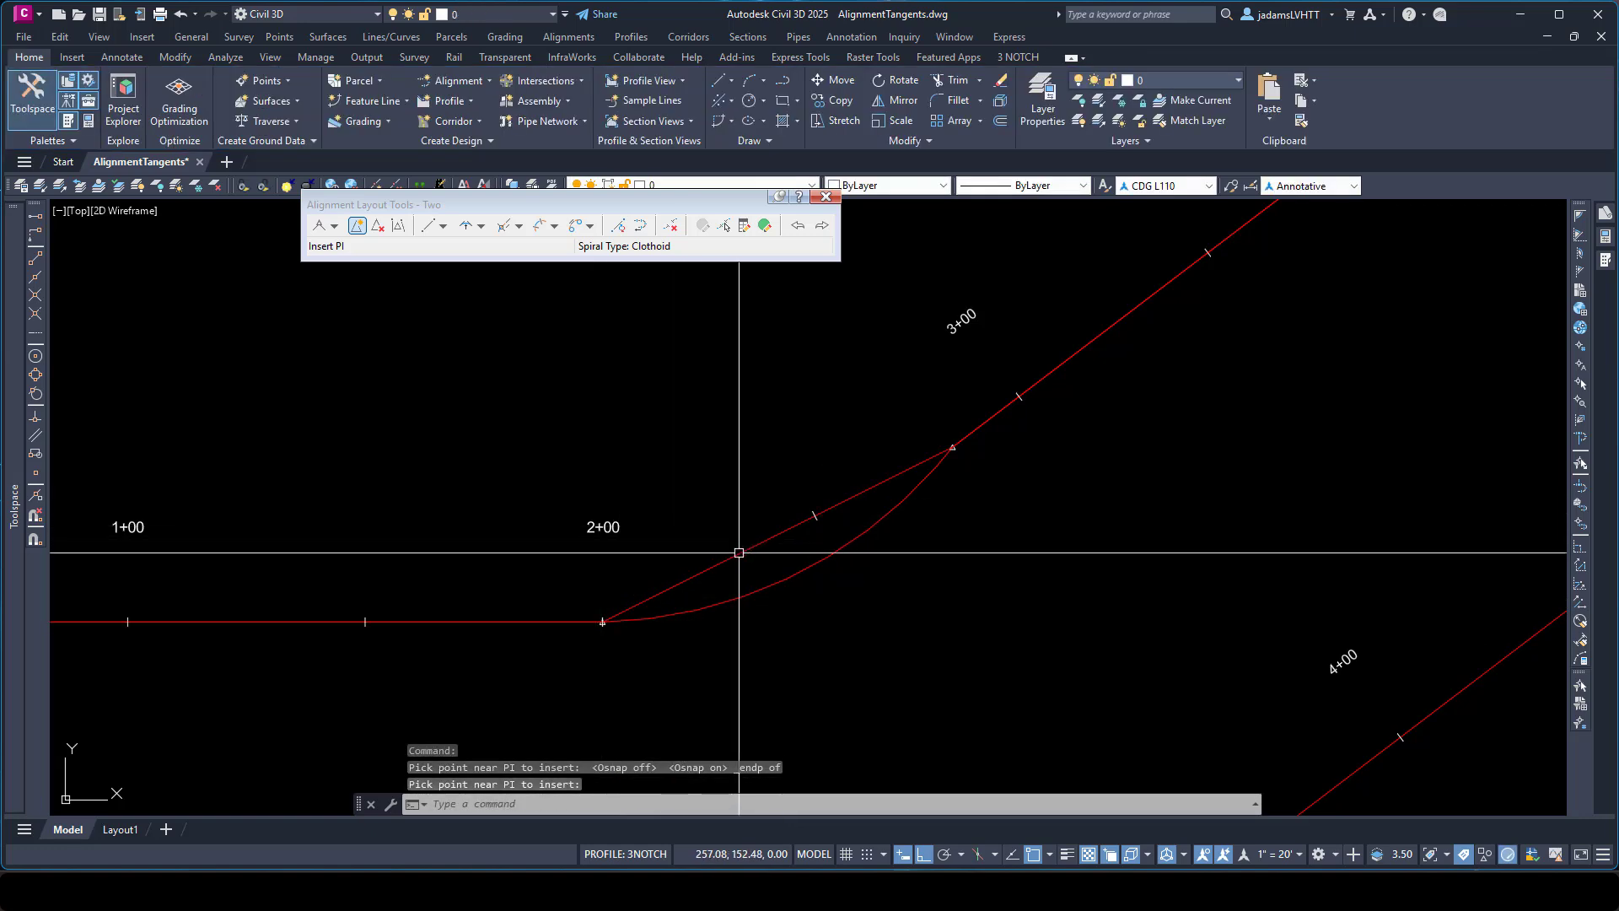
{"action": "key", "text": "Return"}
{"action": "middle_click_drag", "start_coordinate": [732, 532], "coordinate": [558, 535]}
{"action": "scroll", "coordinate": [582, 582], "scroll_direction": "up", "scroll_amount": 2}
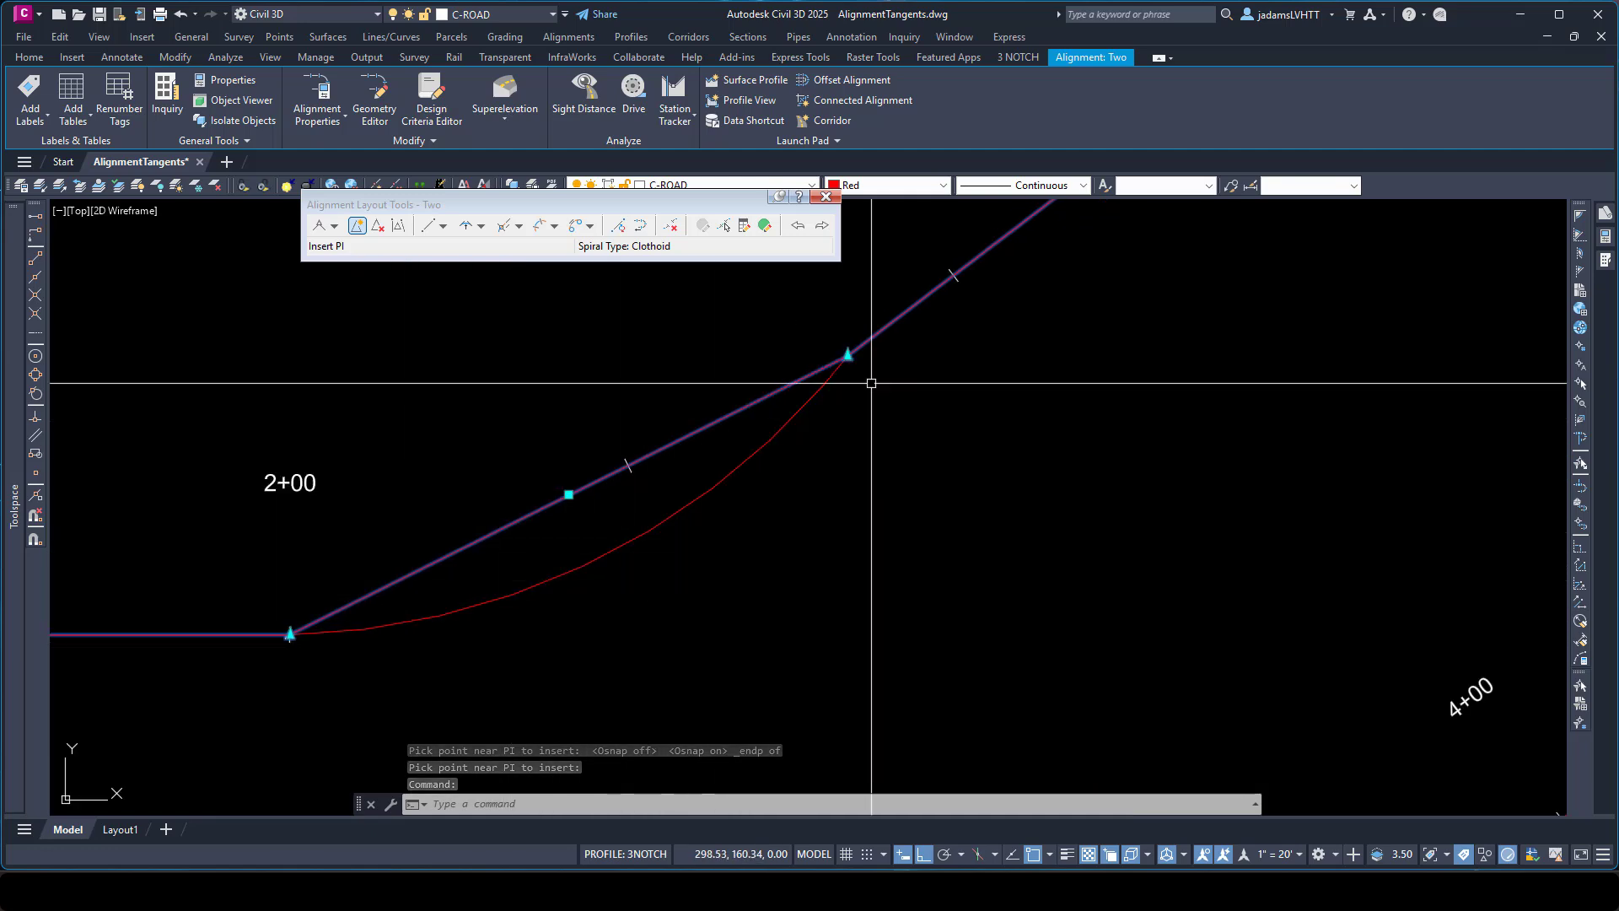
{"action": "key", "text": "Escape"}
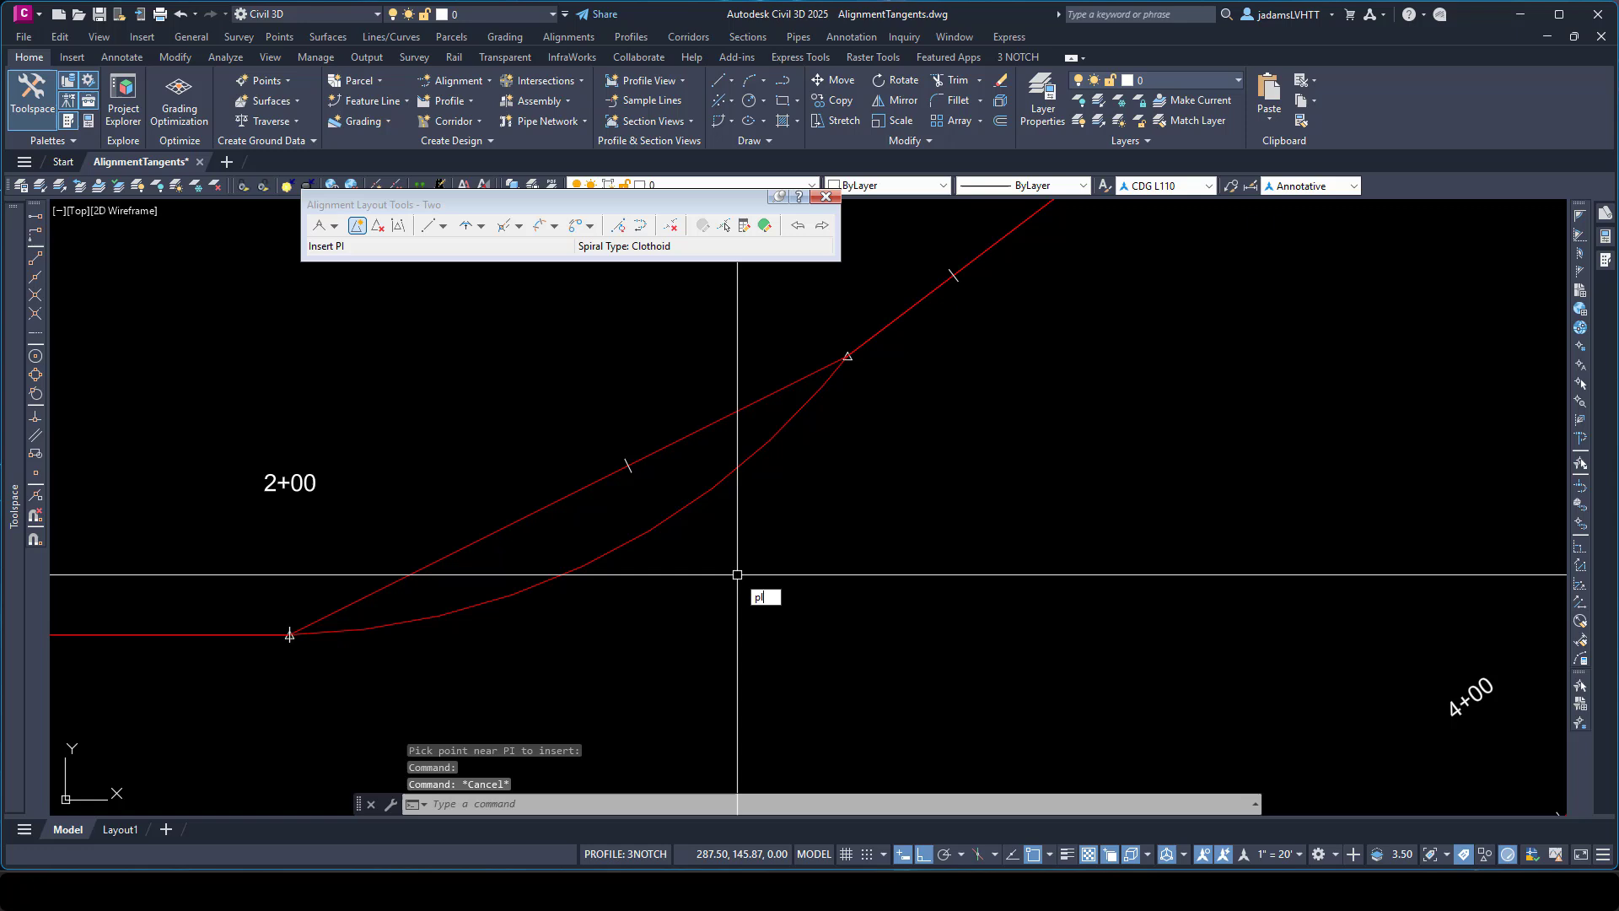
- Try to draw a polyline from the PI near 2+00 to the tangents' apparent intersection using an Apparent Intersect snap
{"action": "key", "text": "Return"}
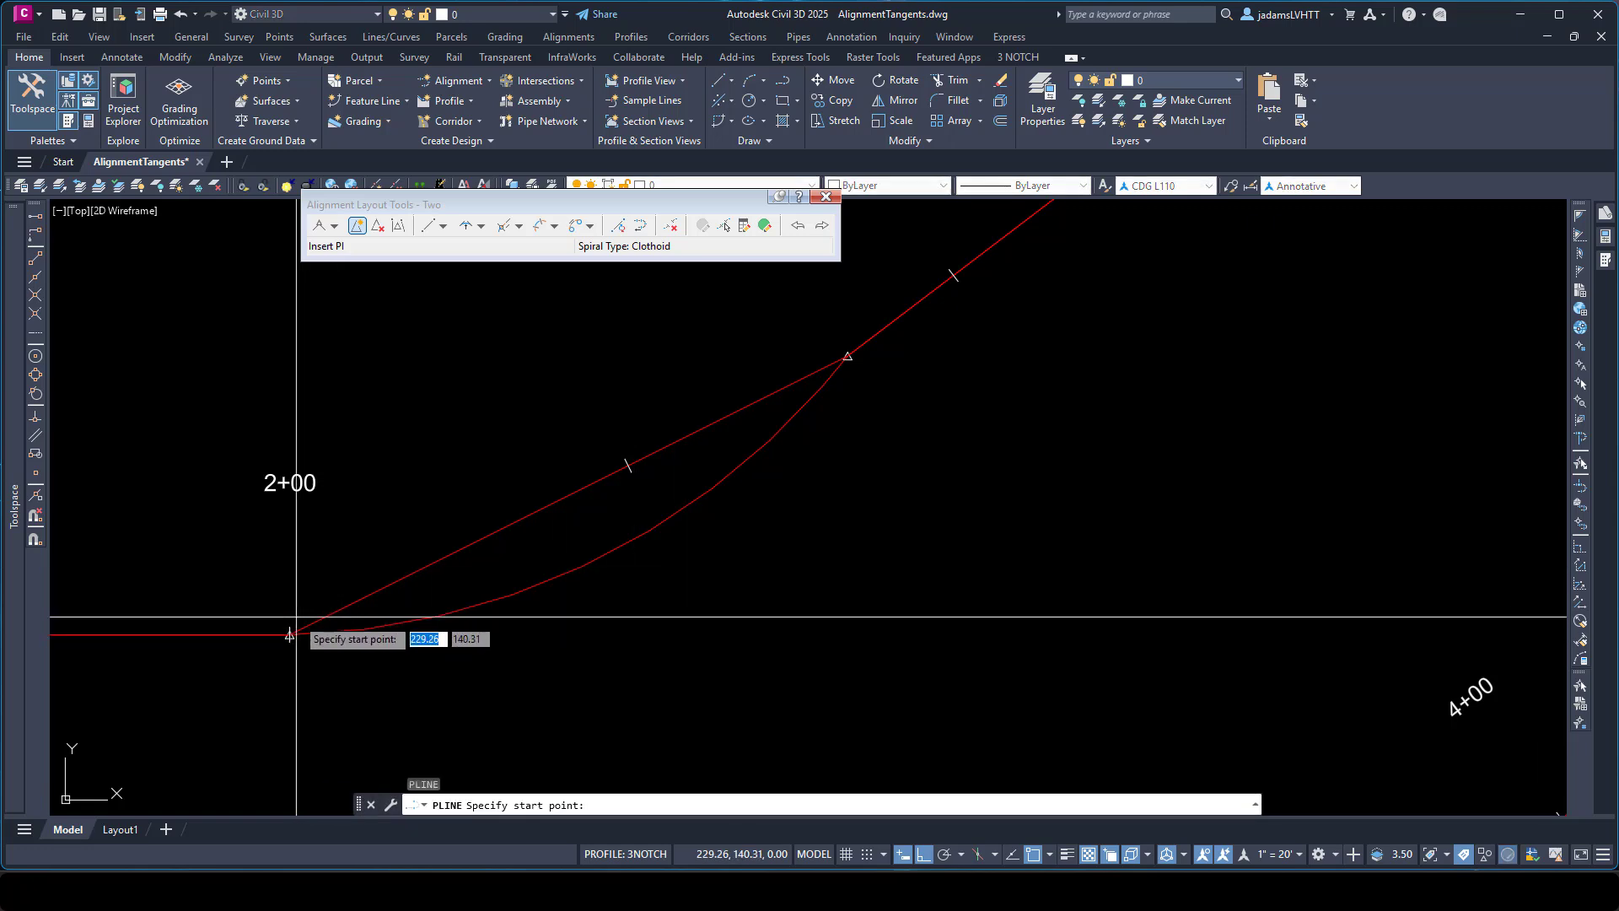
{"action": "left_click", "coordinate": [291, 634]}
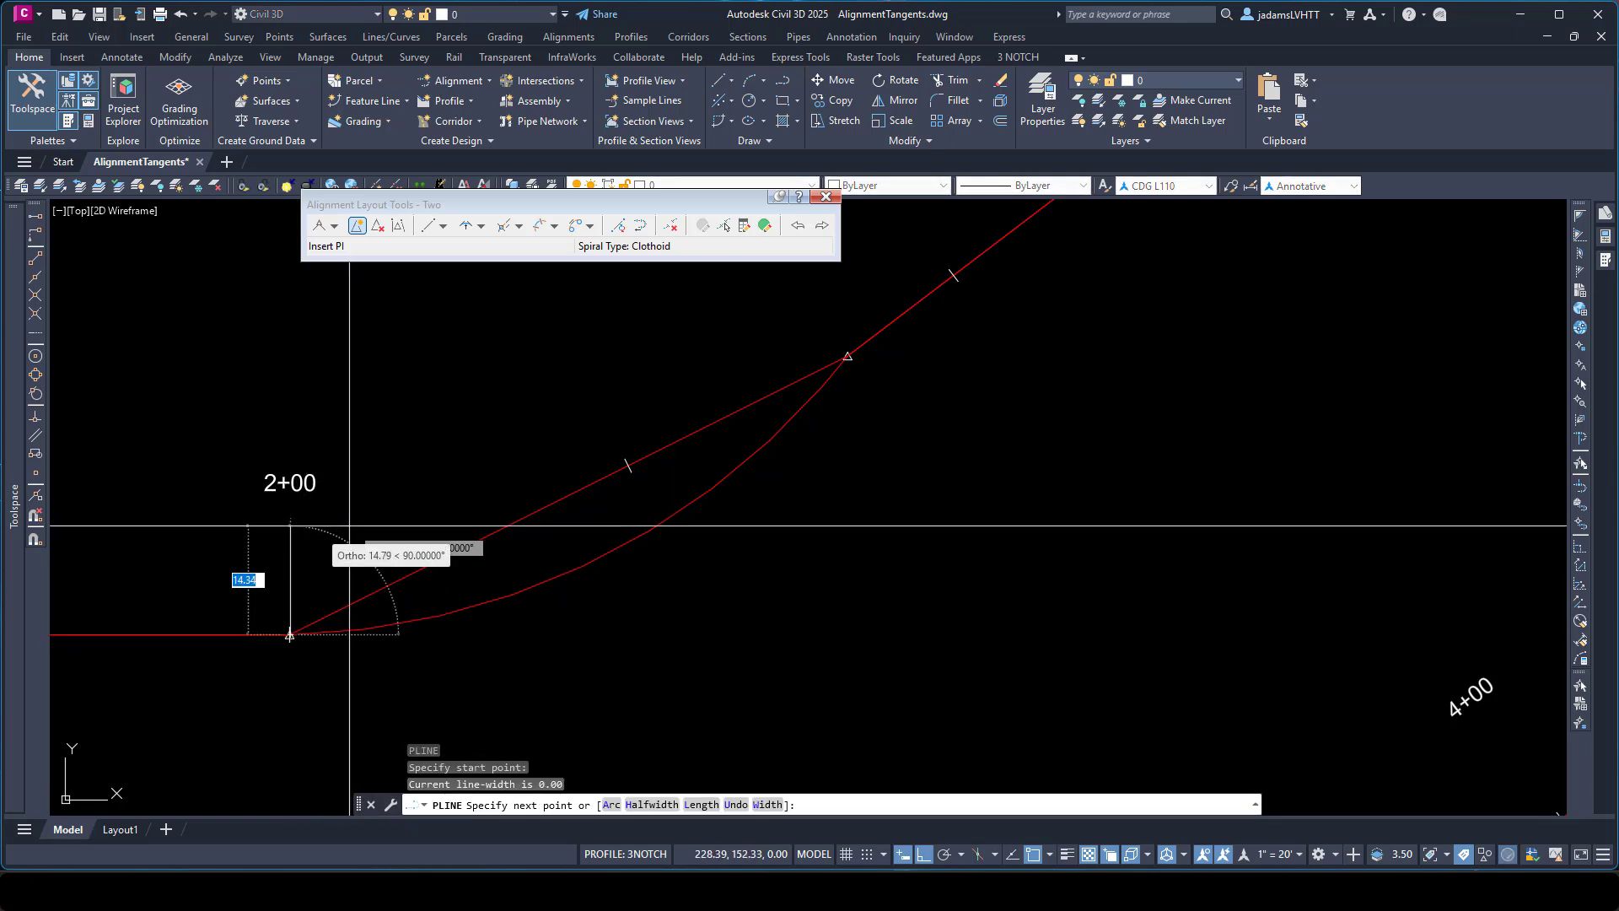
{"action": "key", "text": "F8"}
{"action": "right_click", "coordinate": [411, 510], "text": "shift"}
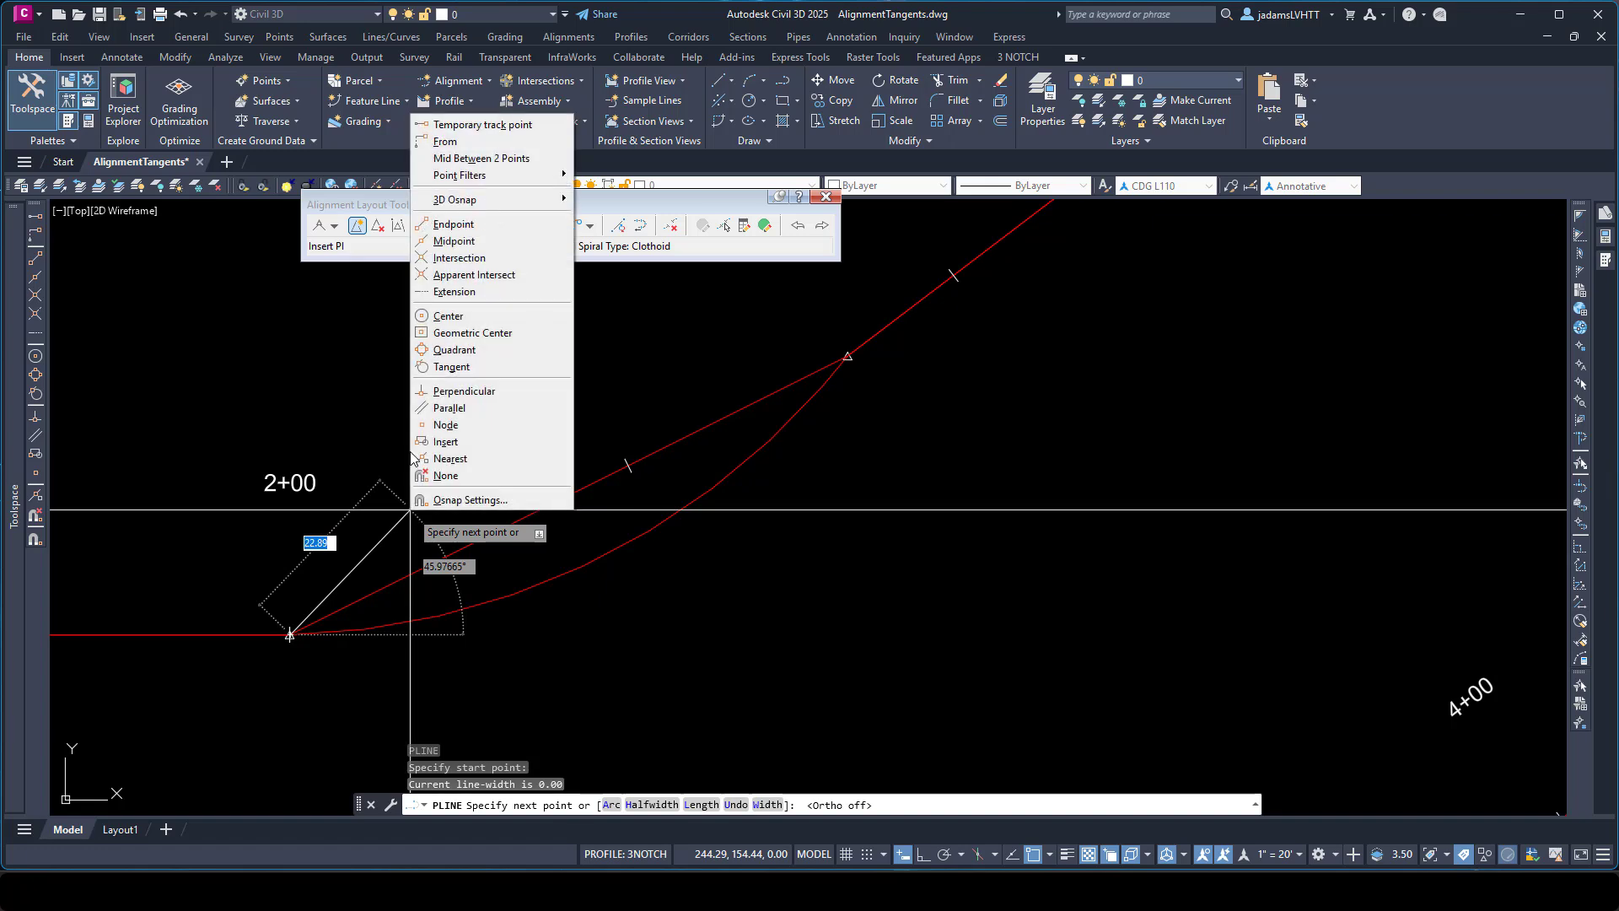
{"action": "left_click", "coordinate": [517, 275]}
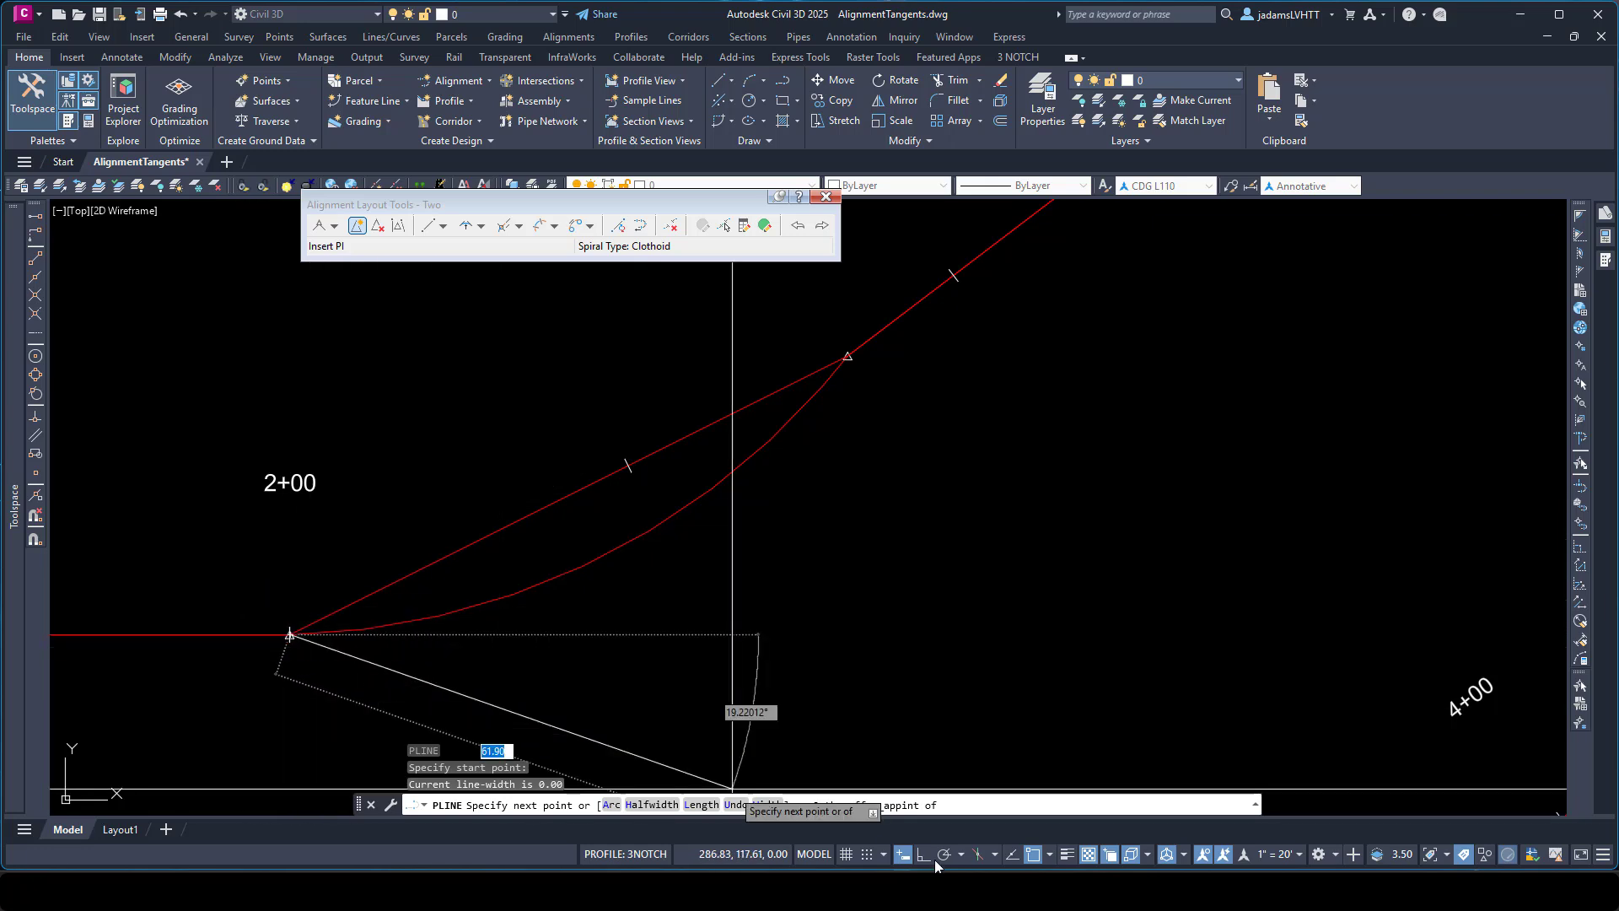
{"action": "left_click", "coordinate": [1051, 855]}
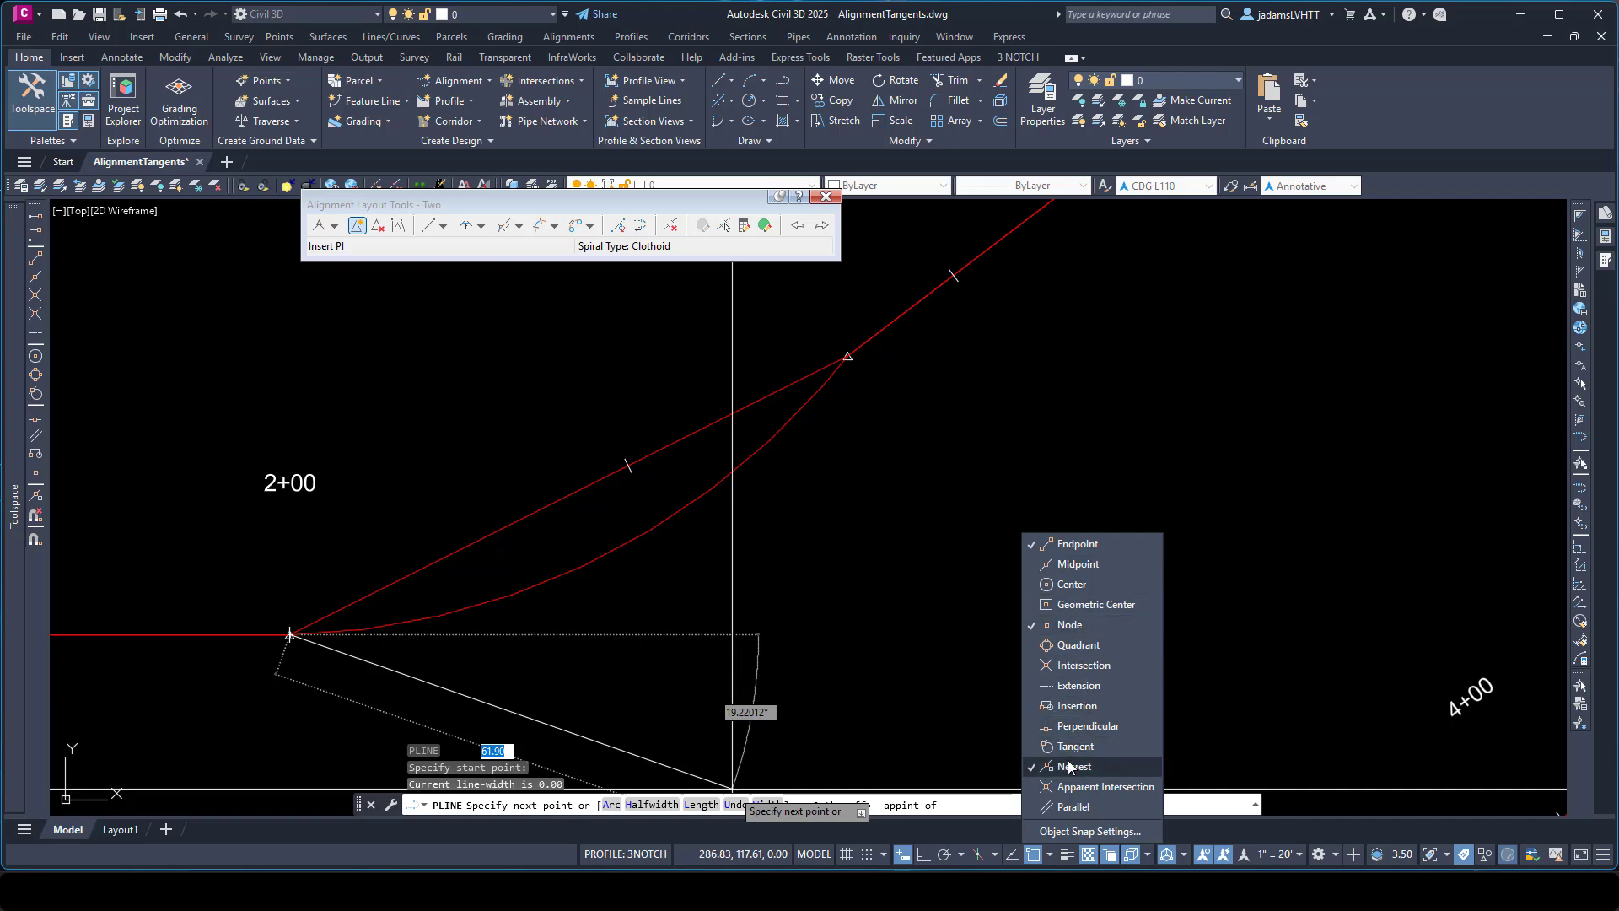
{"action": "left_click", "coordinate": [1002, 17]}
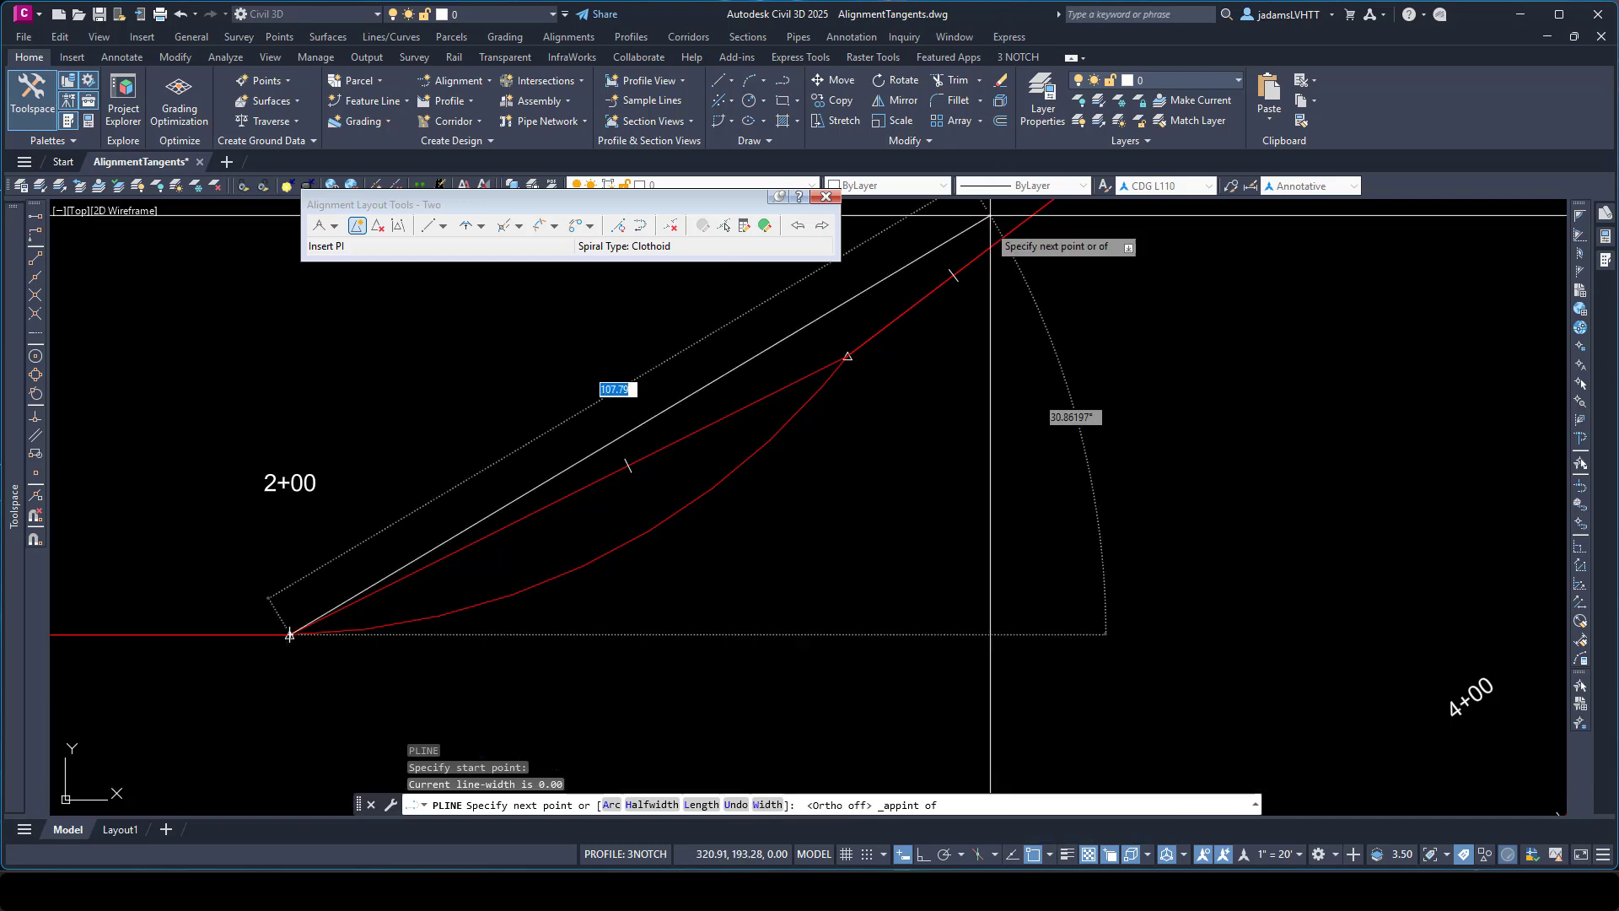
{"action": "right_click", "coordinate": [889, 370], "text": "shift"}
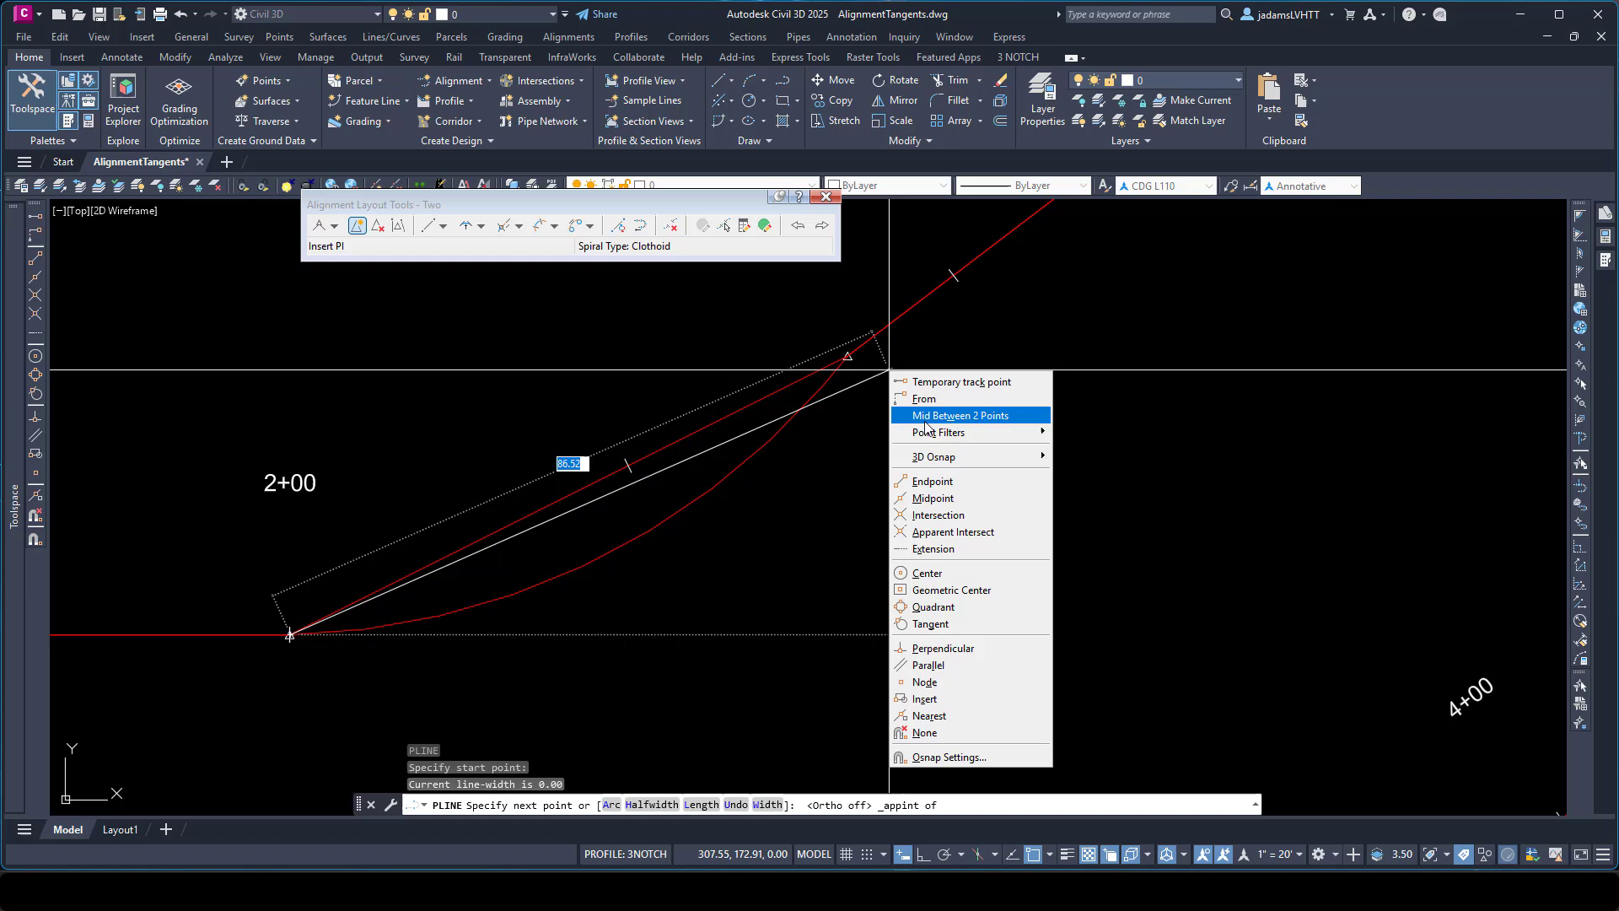
{"action": "left_click", "coordinate": [942, 539]}
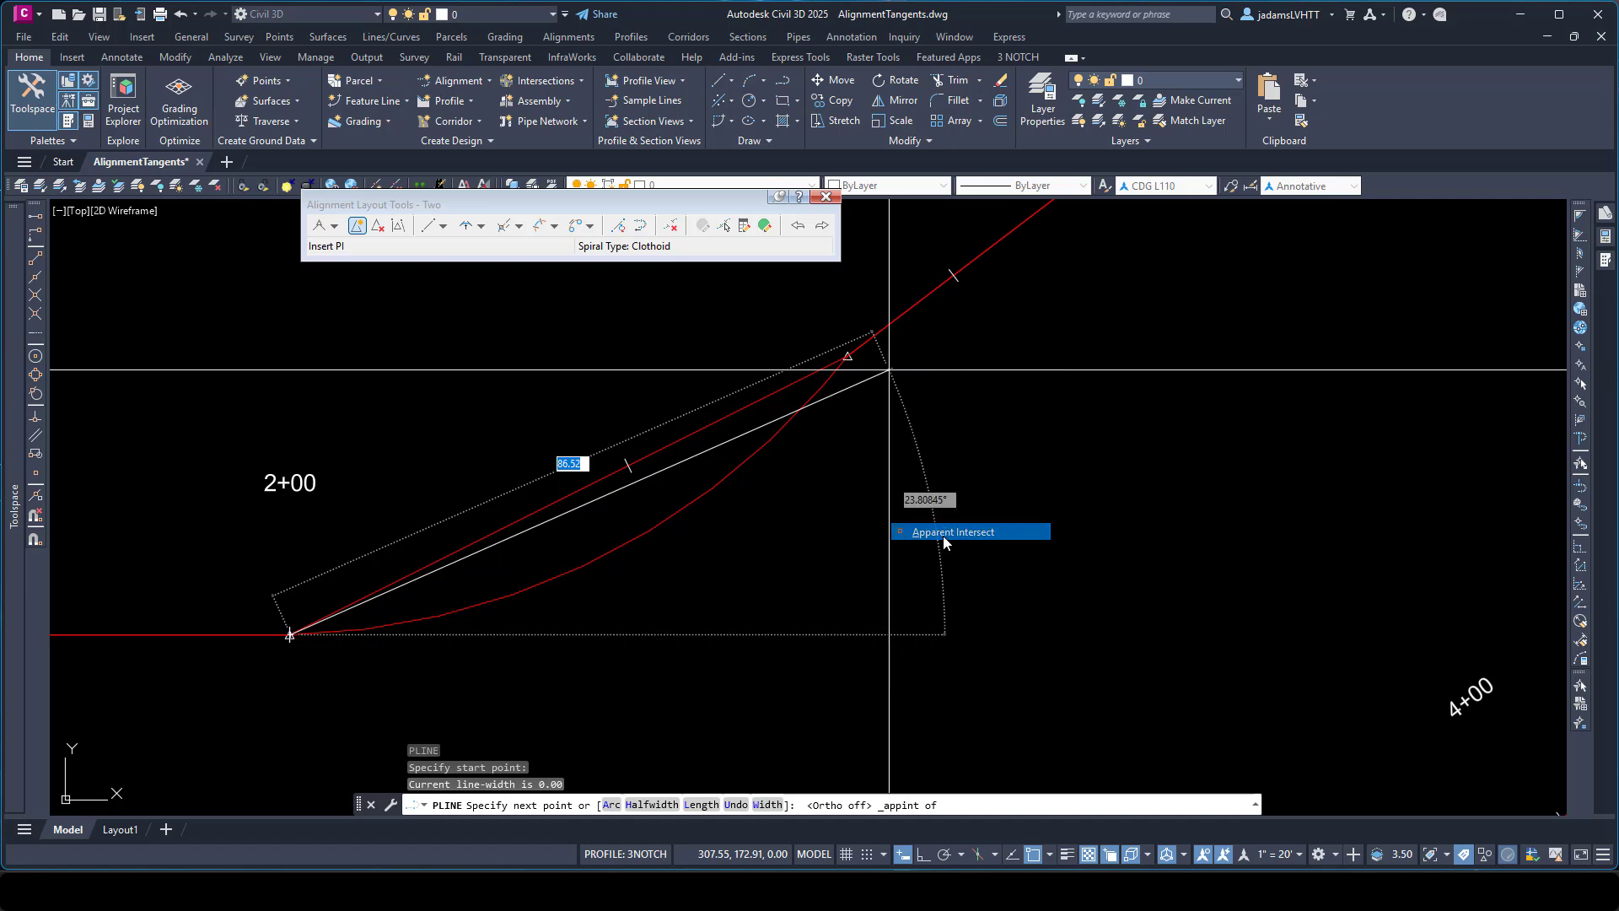
{"action": "left_click", "coordinate": [911, 307]}
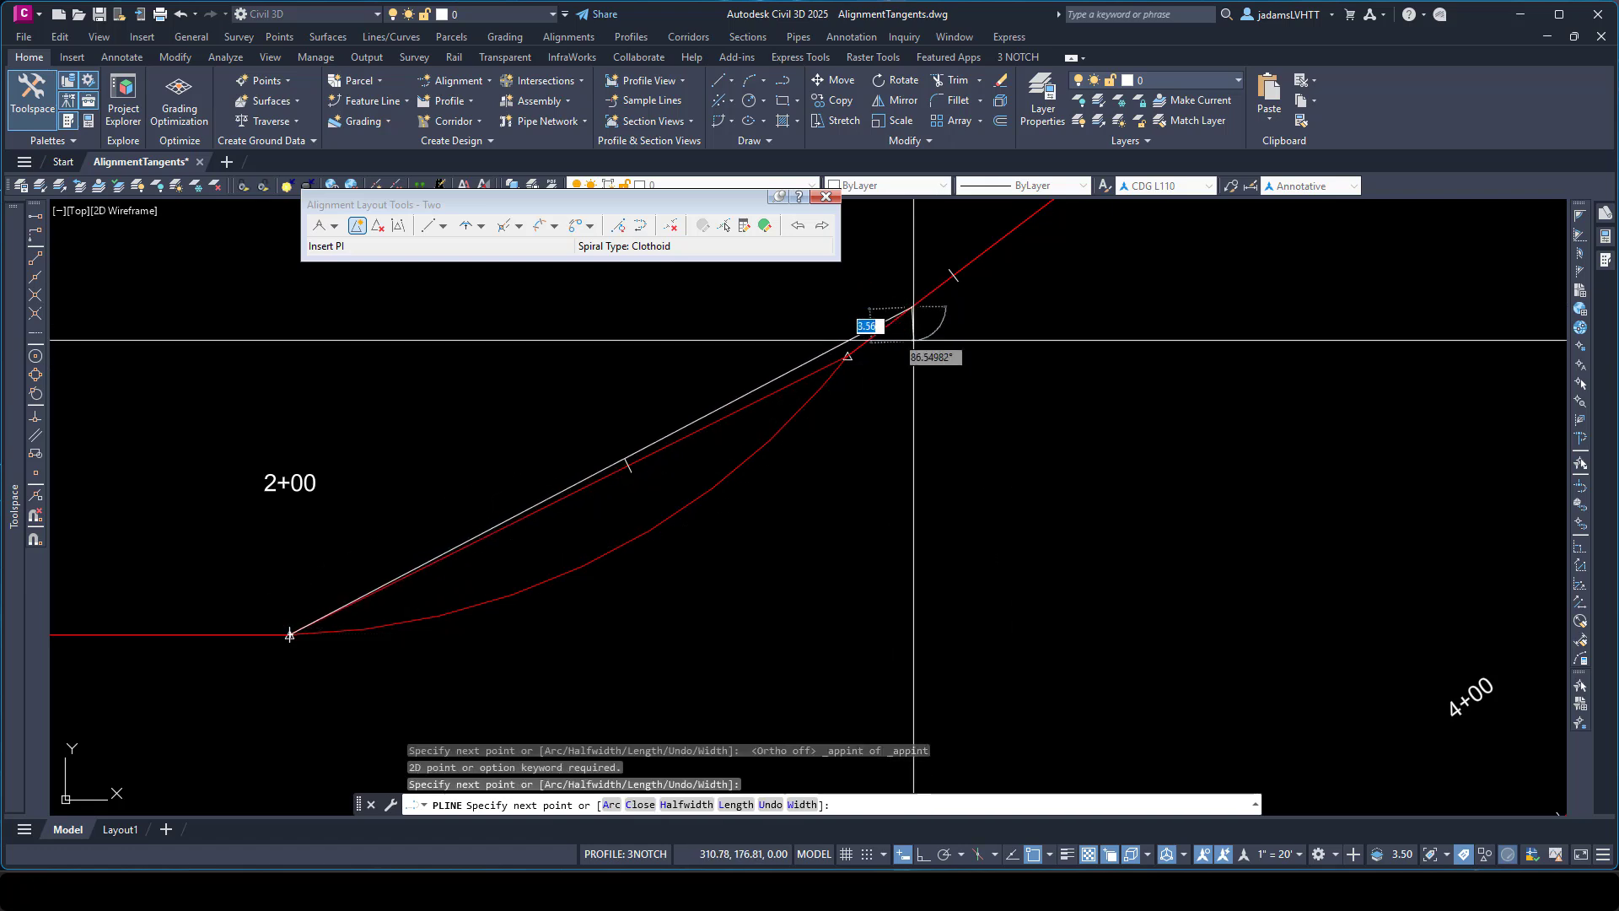
{"action": "key", "text": "Escape"}
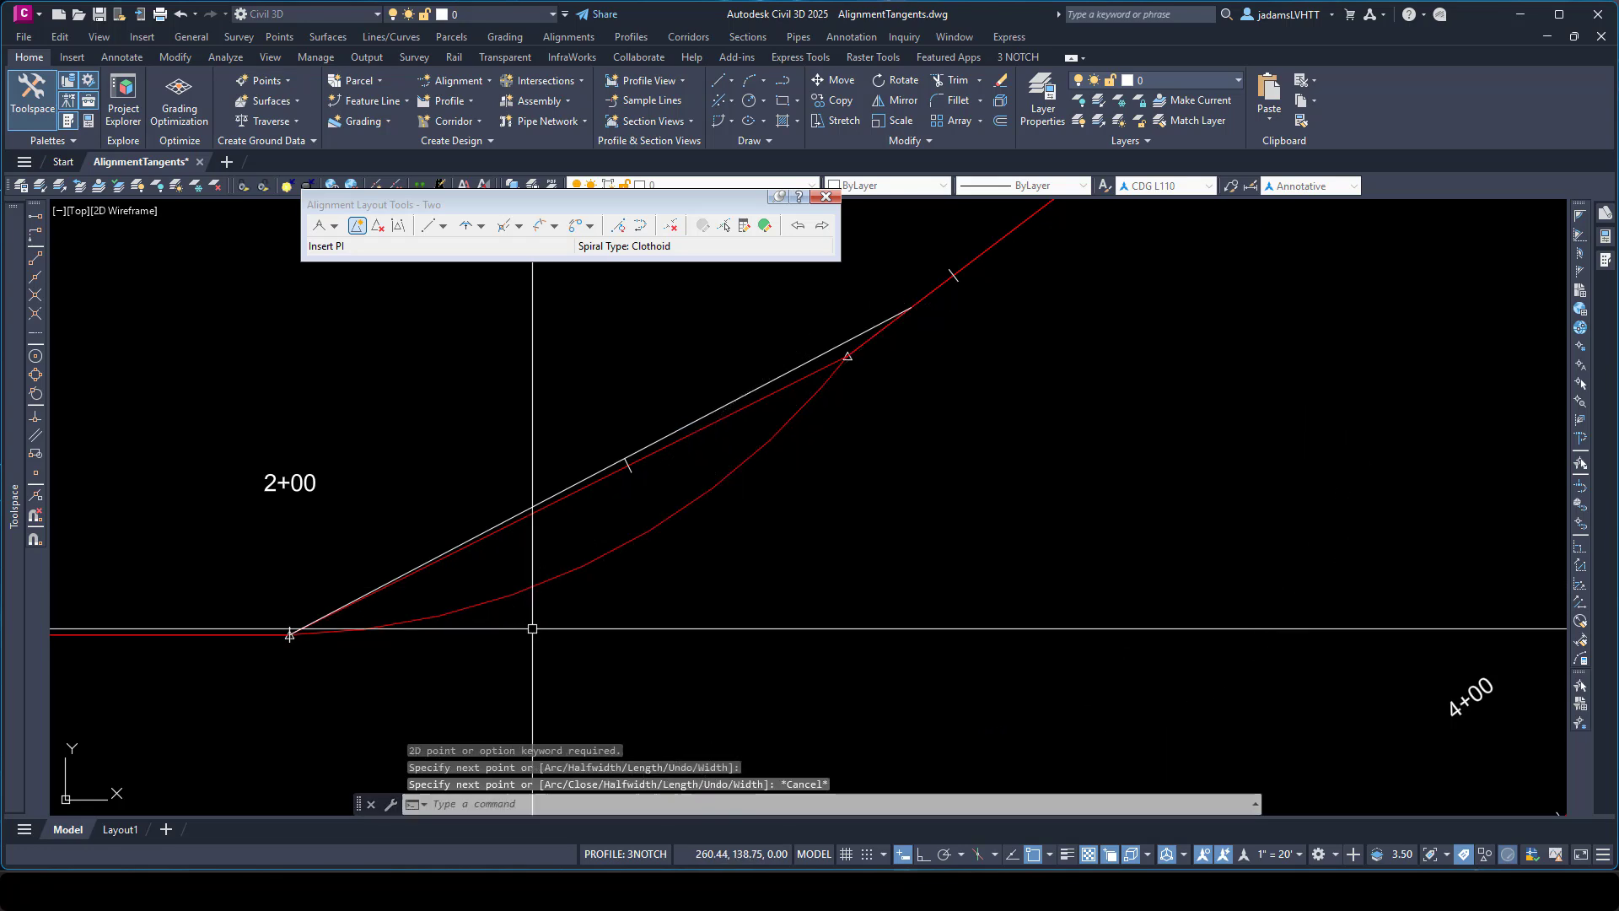
{"action": "key", "text": "ctrl+z"}
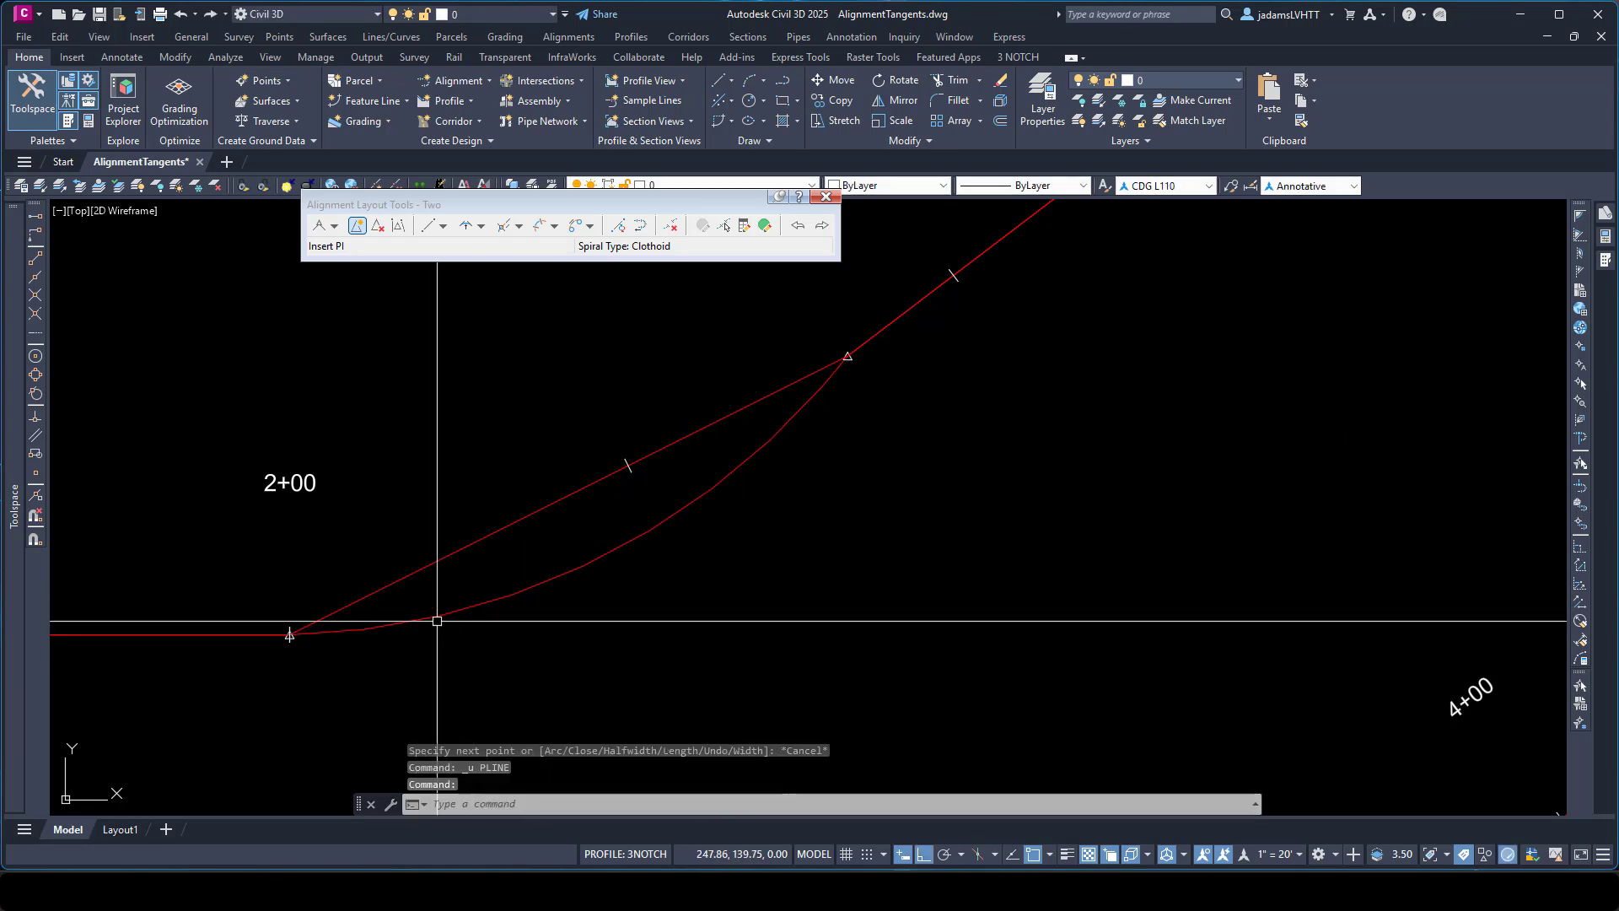
- Draw a reference polyline over the first tangent from the PI near 2+00 back along the tangent, using a Nearest snap
{"action": "type", "text": "pl"}
{"action": "key", "text": "Return"}
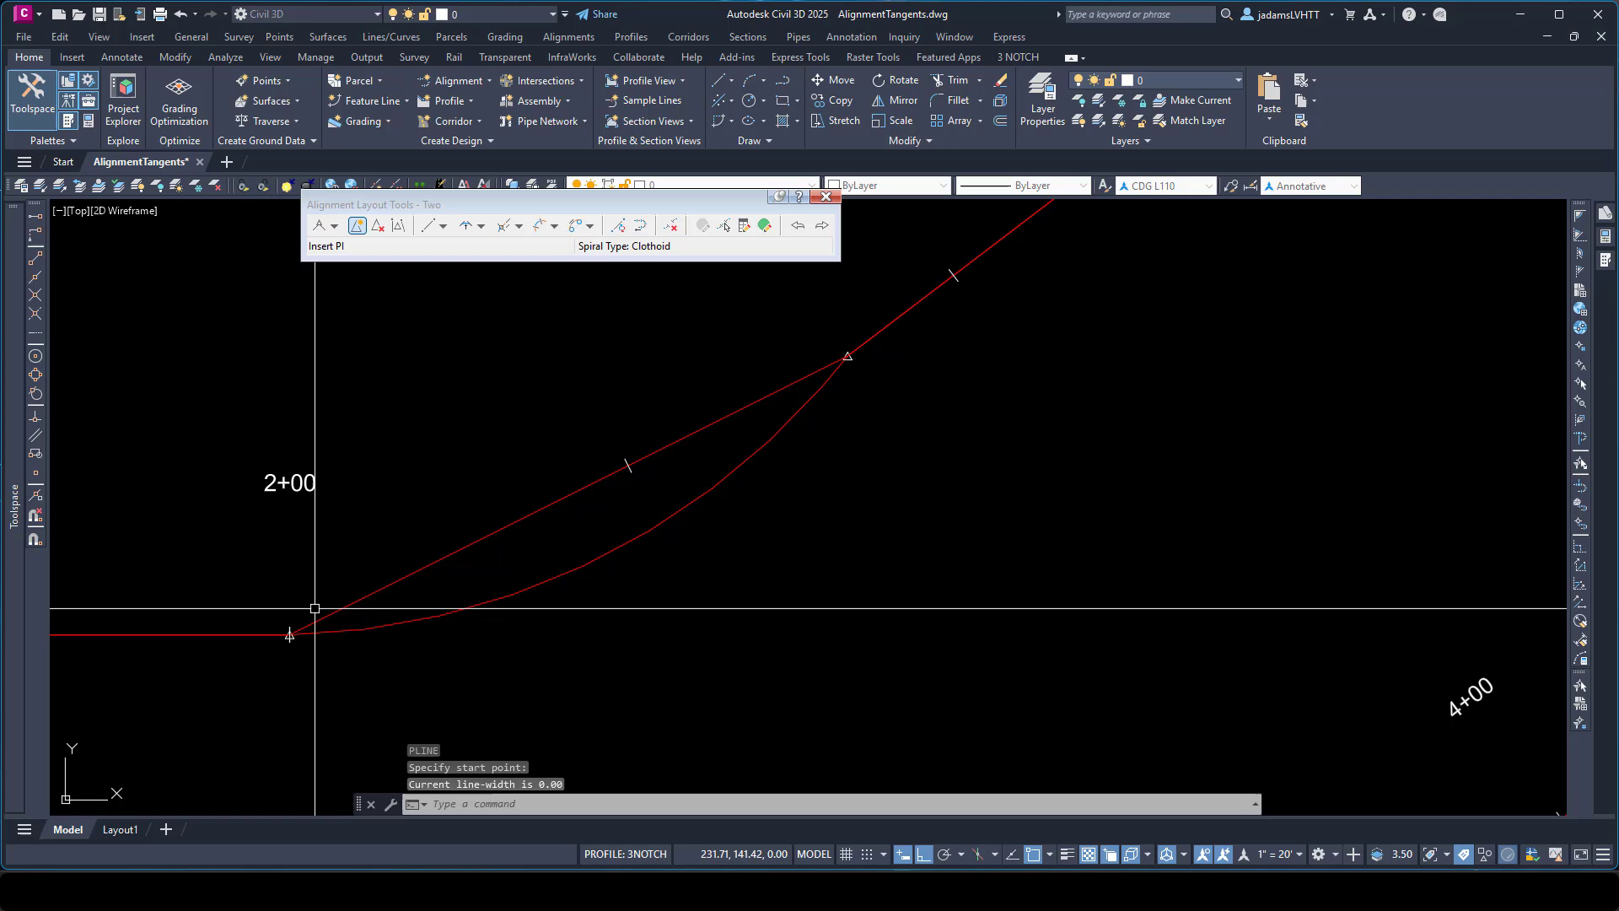
{"action": "left_click", "coordinate": [289, 634]}
{"action": "right_click", "coordinate": [284, 577], "text": "shift"}
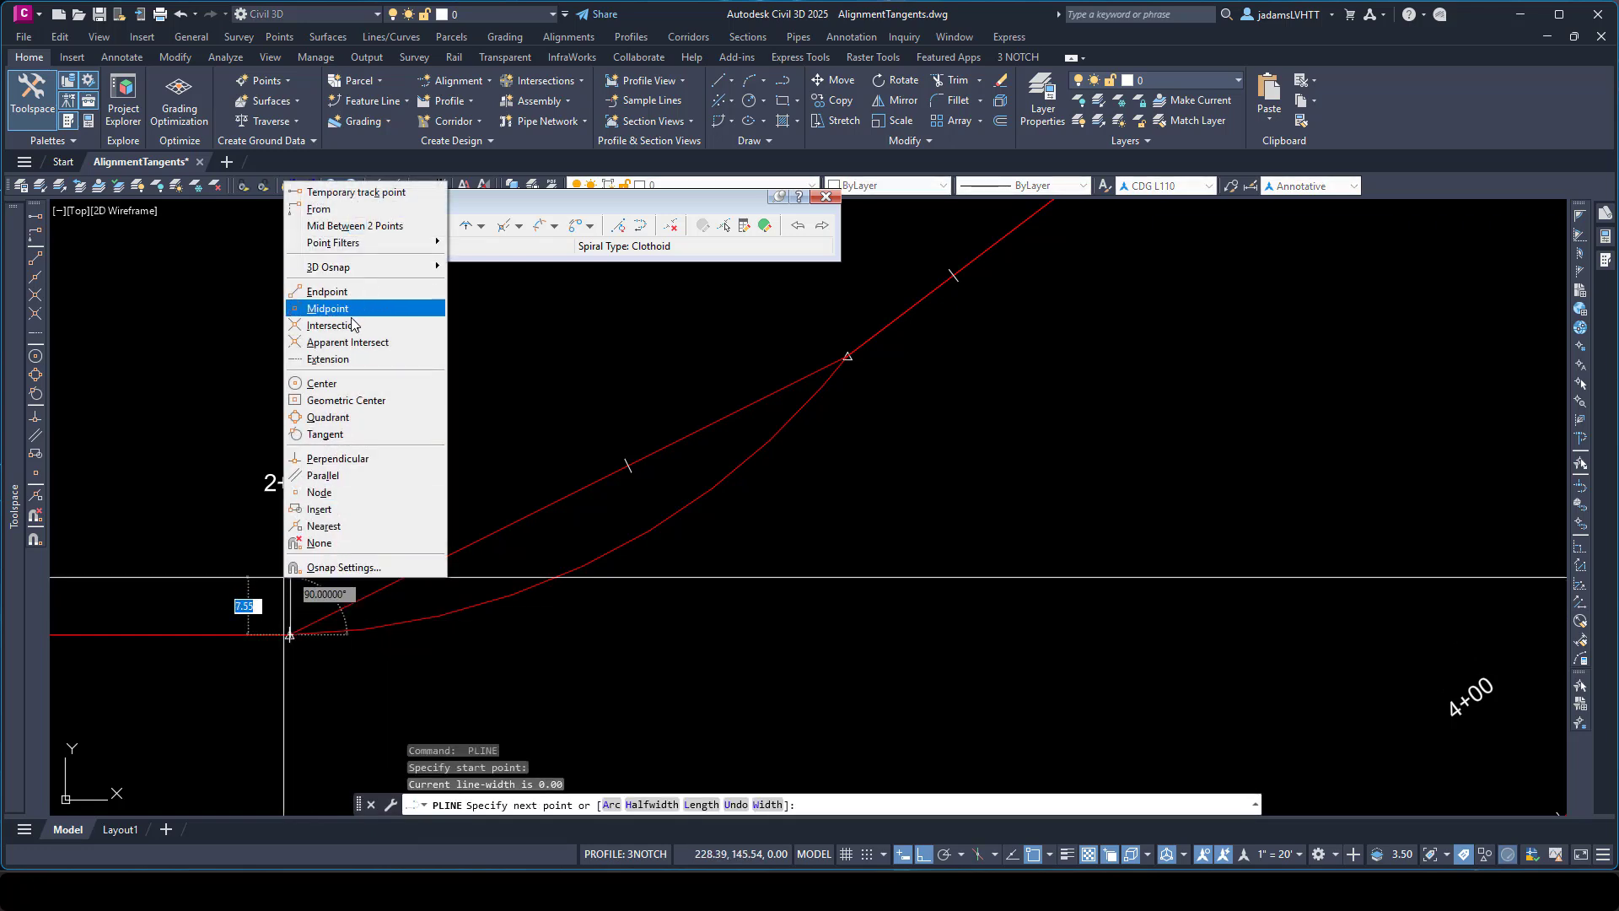
{"action": "left_click", "coordinate": [354, 525]}
{"action": "left_click", "coordinate": [180, 635]}
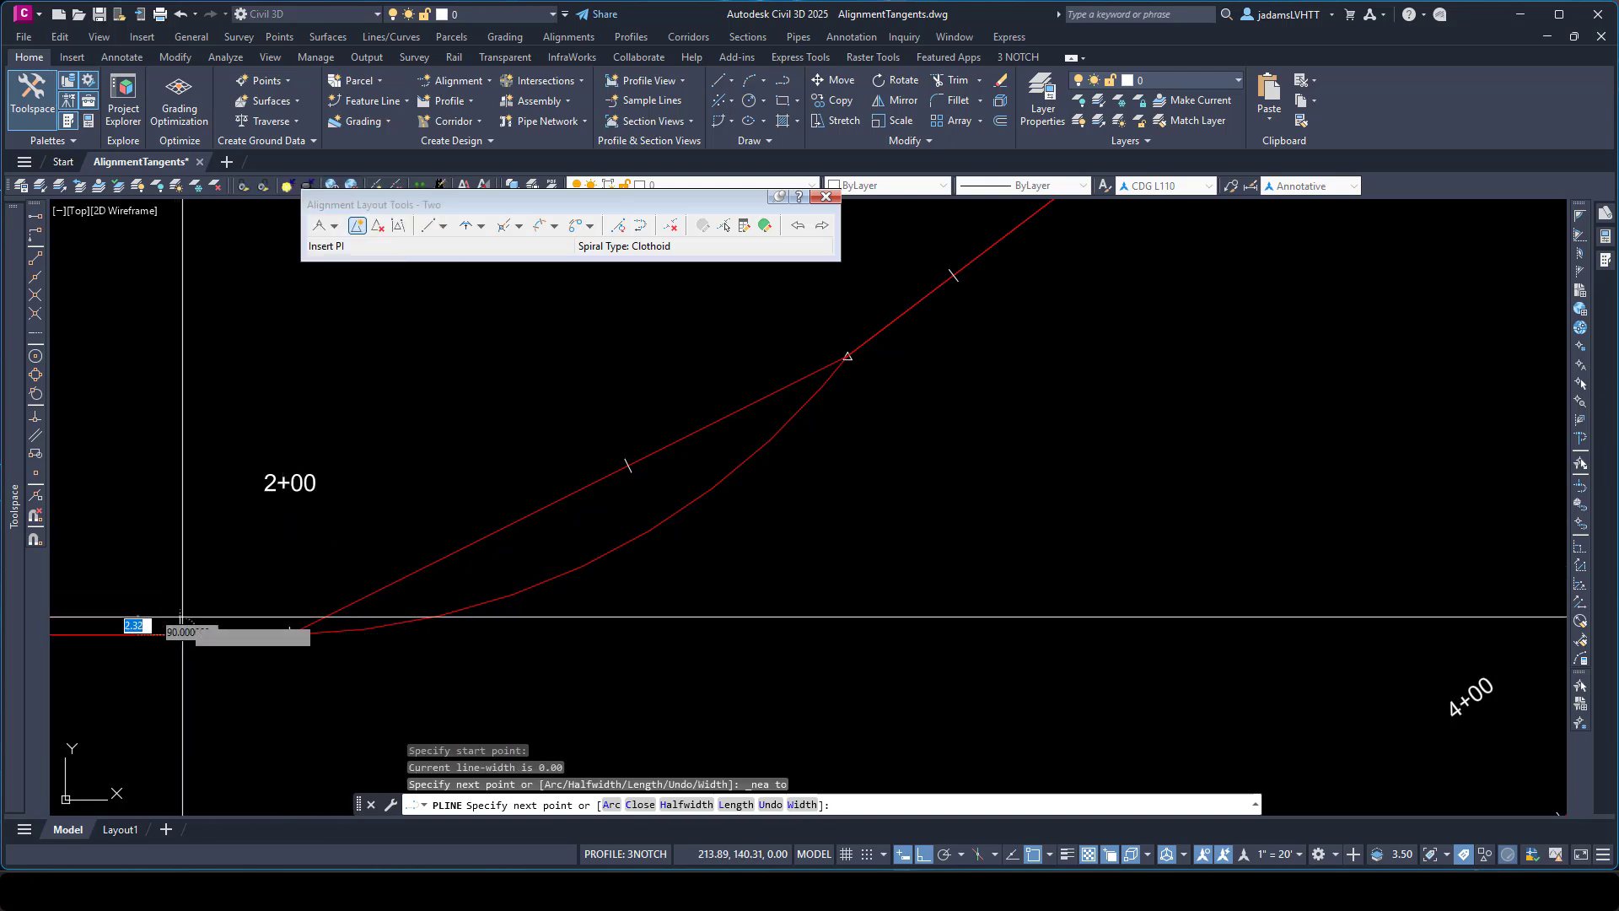
{"action": "key", "text": "Return"}
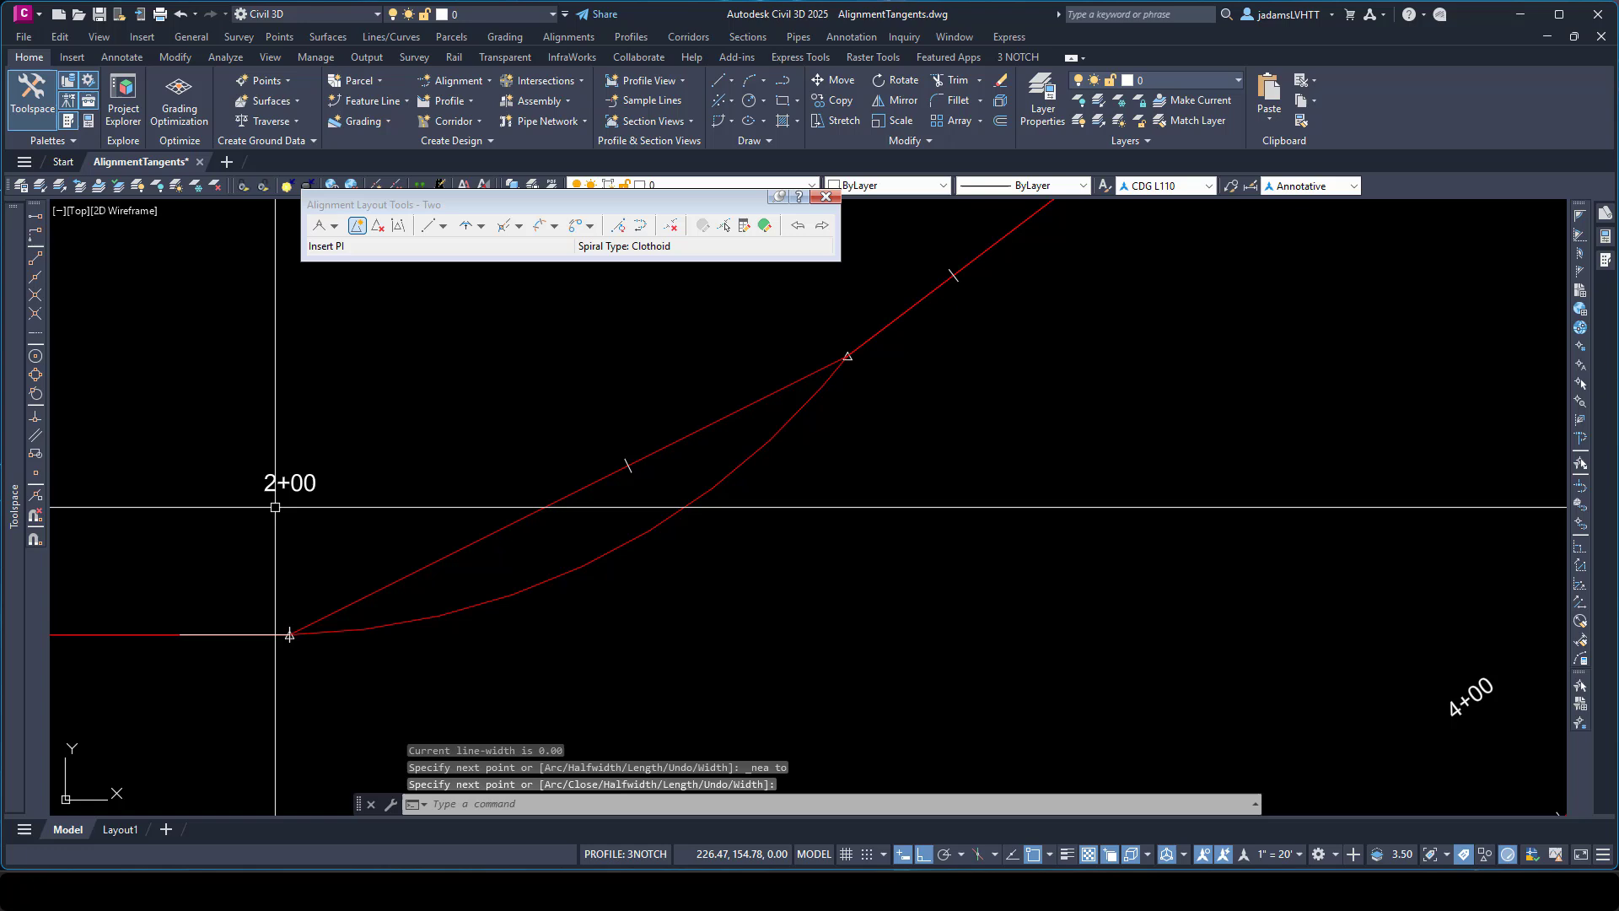
{"action": "type", "text": "ex"}
{"action": "key", "text": "Return"}
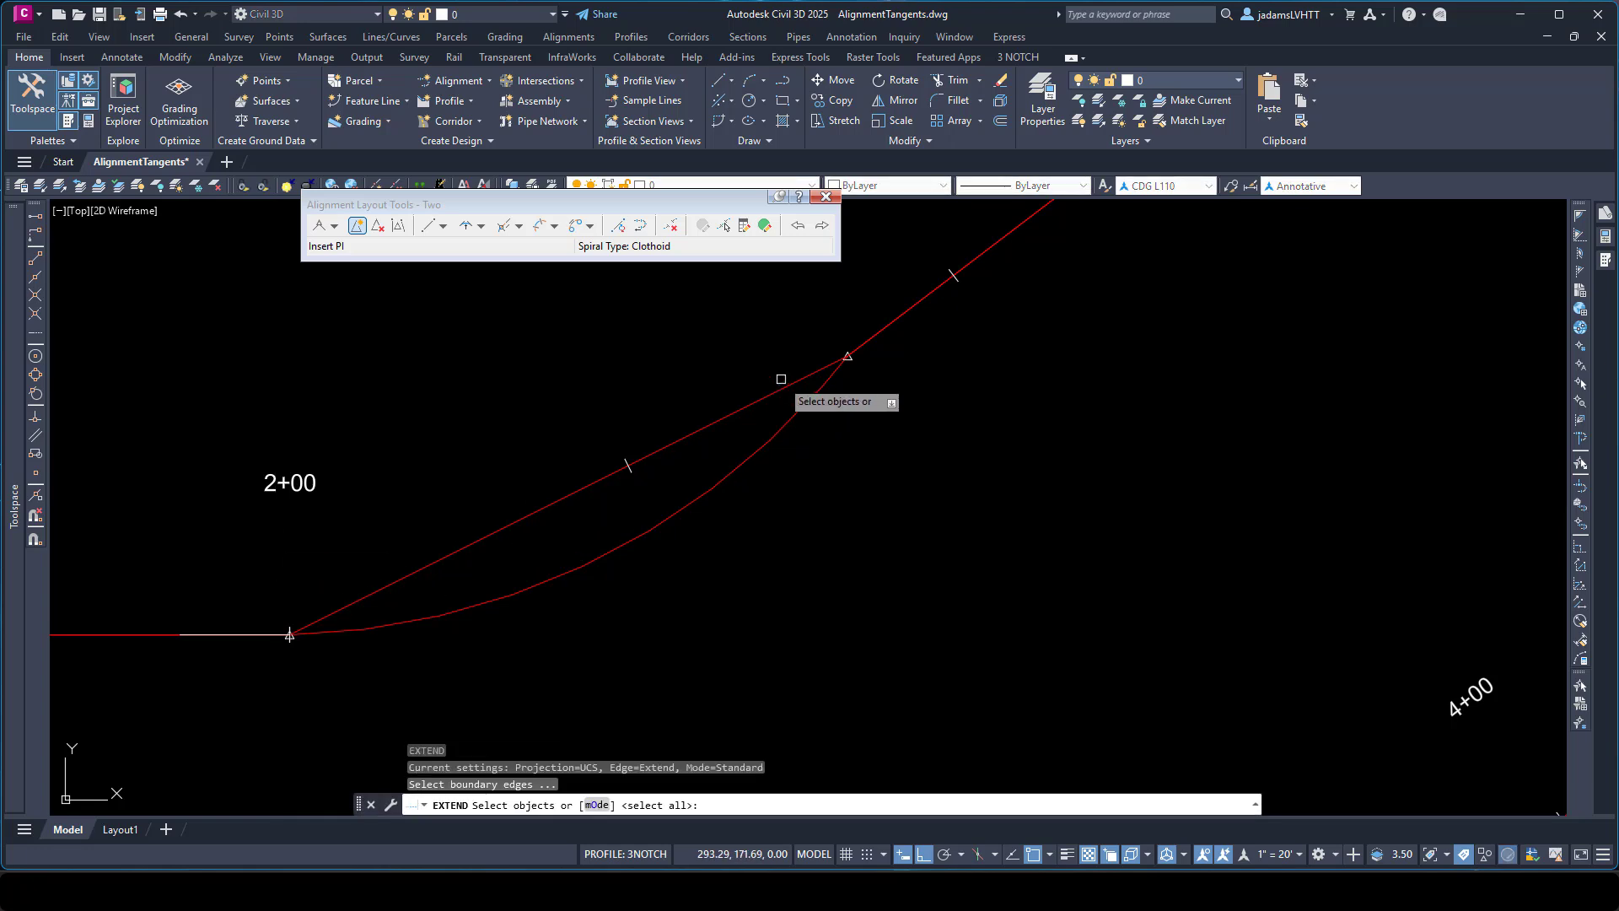
{"action": "left_click", "coordinate": [861, 347]}
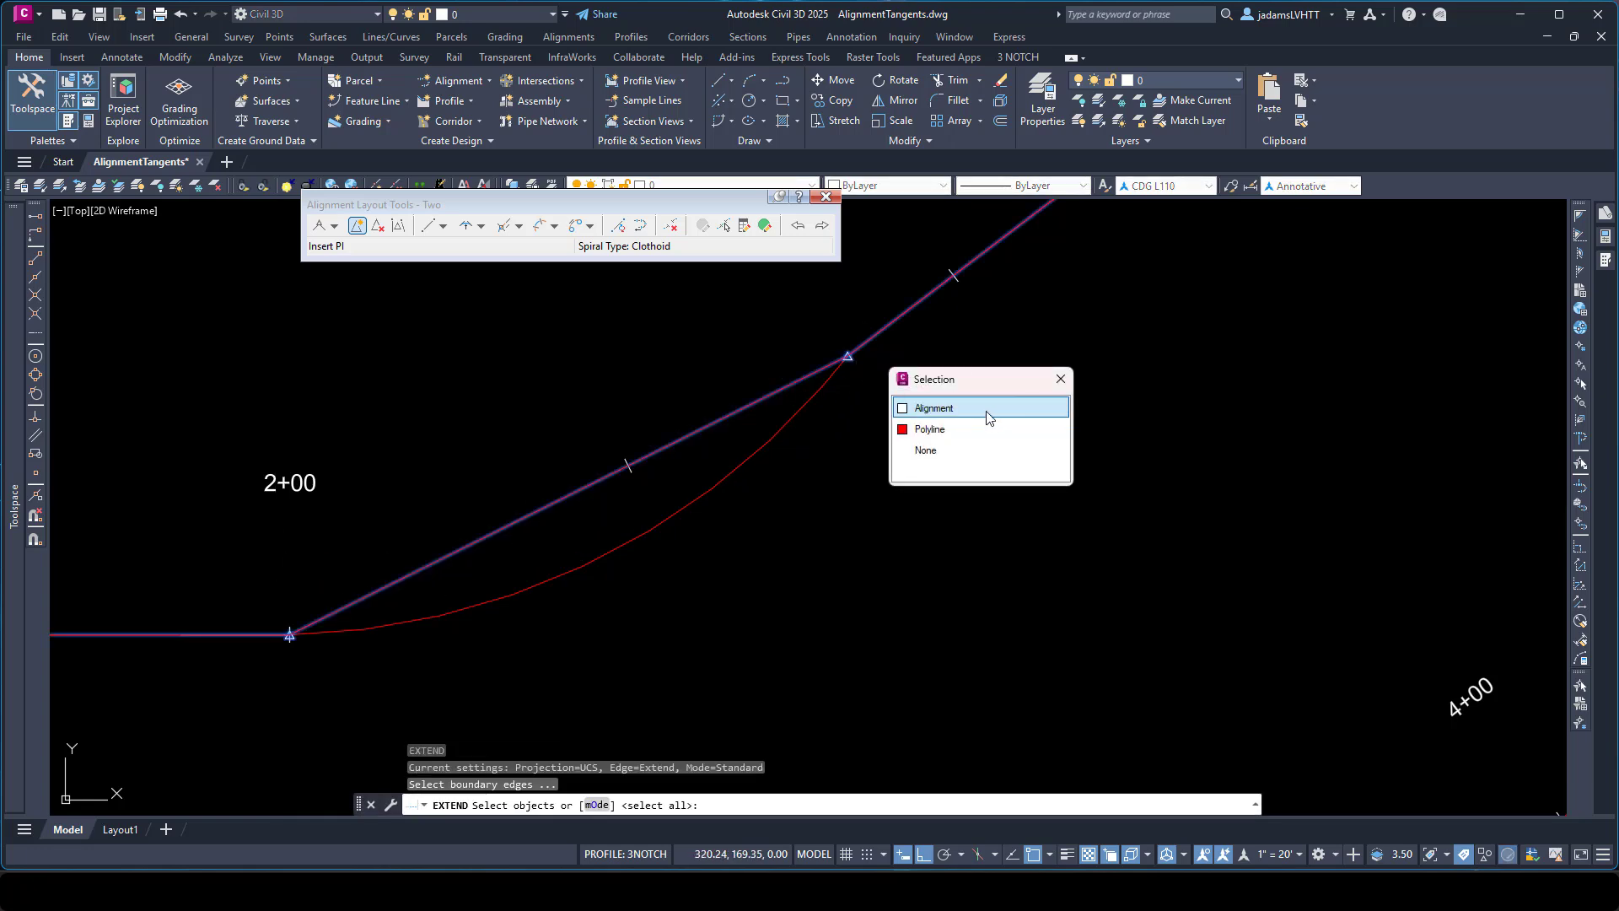
{"action": "left_click", "coordinate": [930, 429]}
{"action": "key", "text": "Return"}
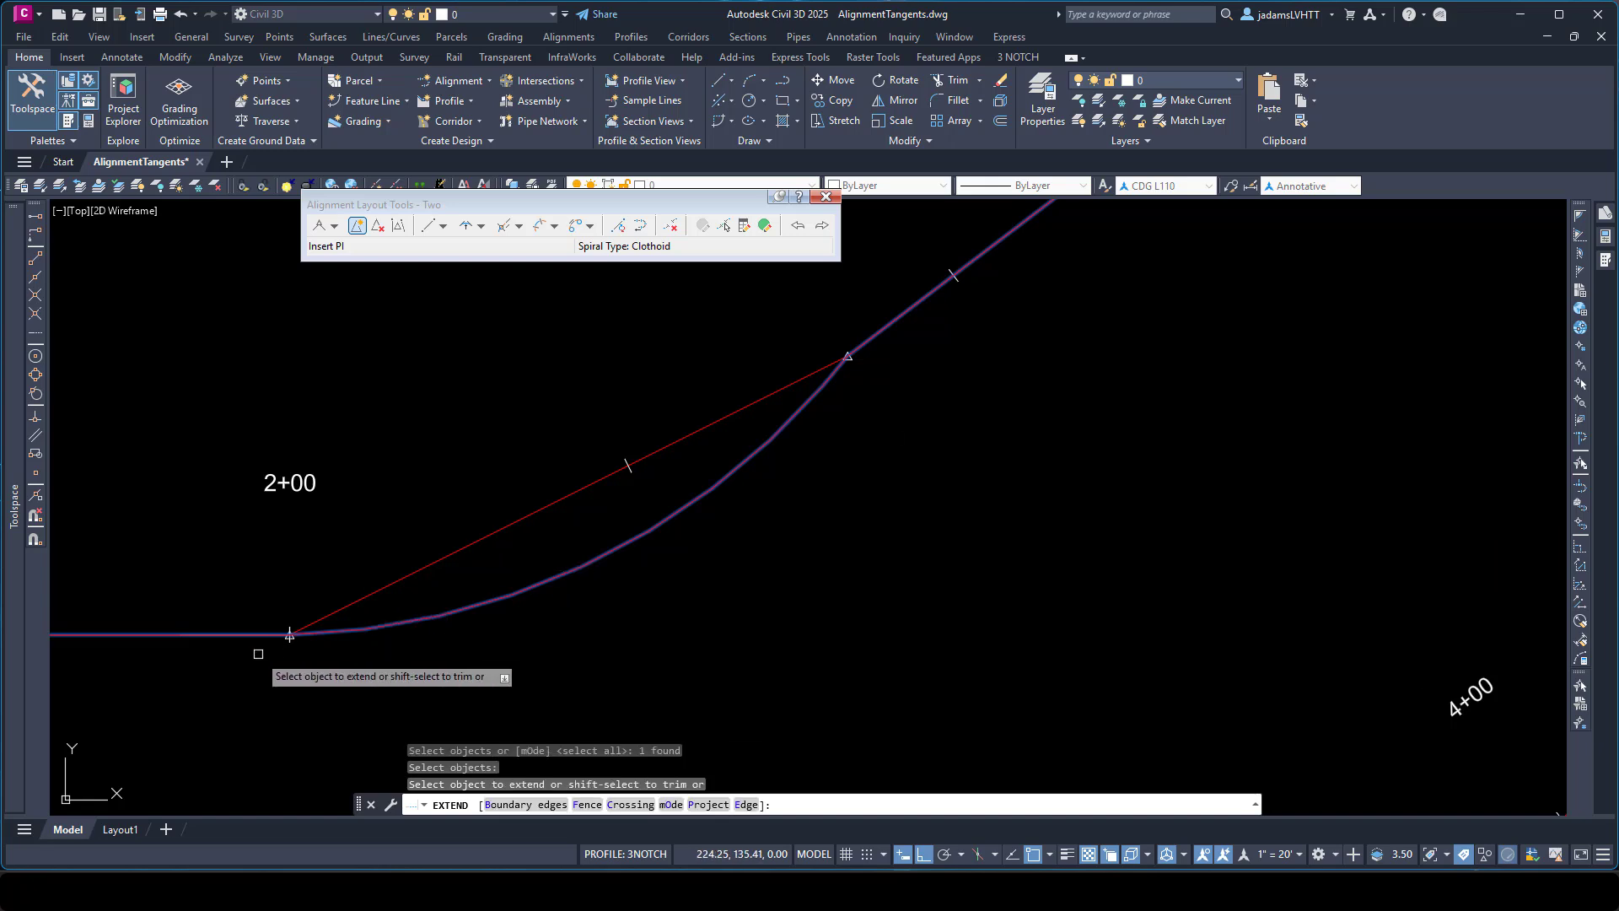
{"action": "key", "text": "Escape"}
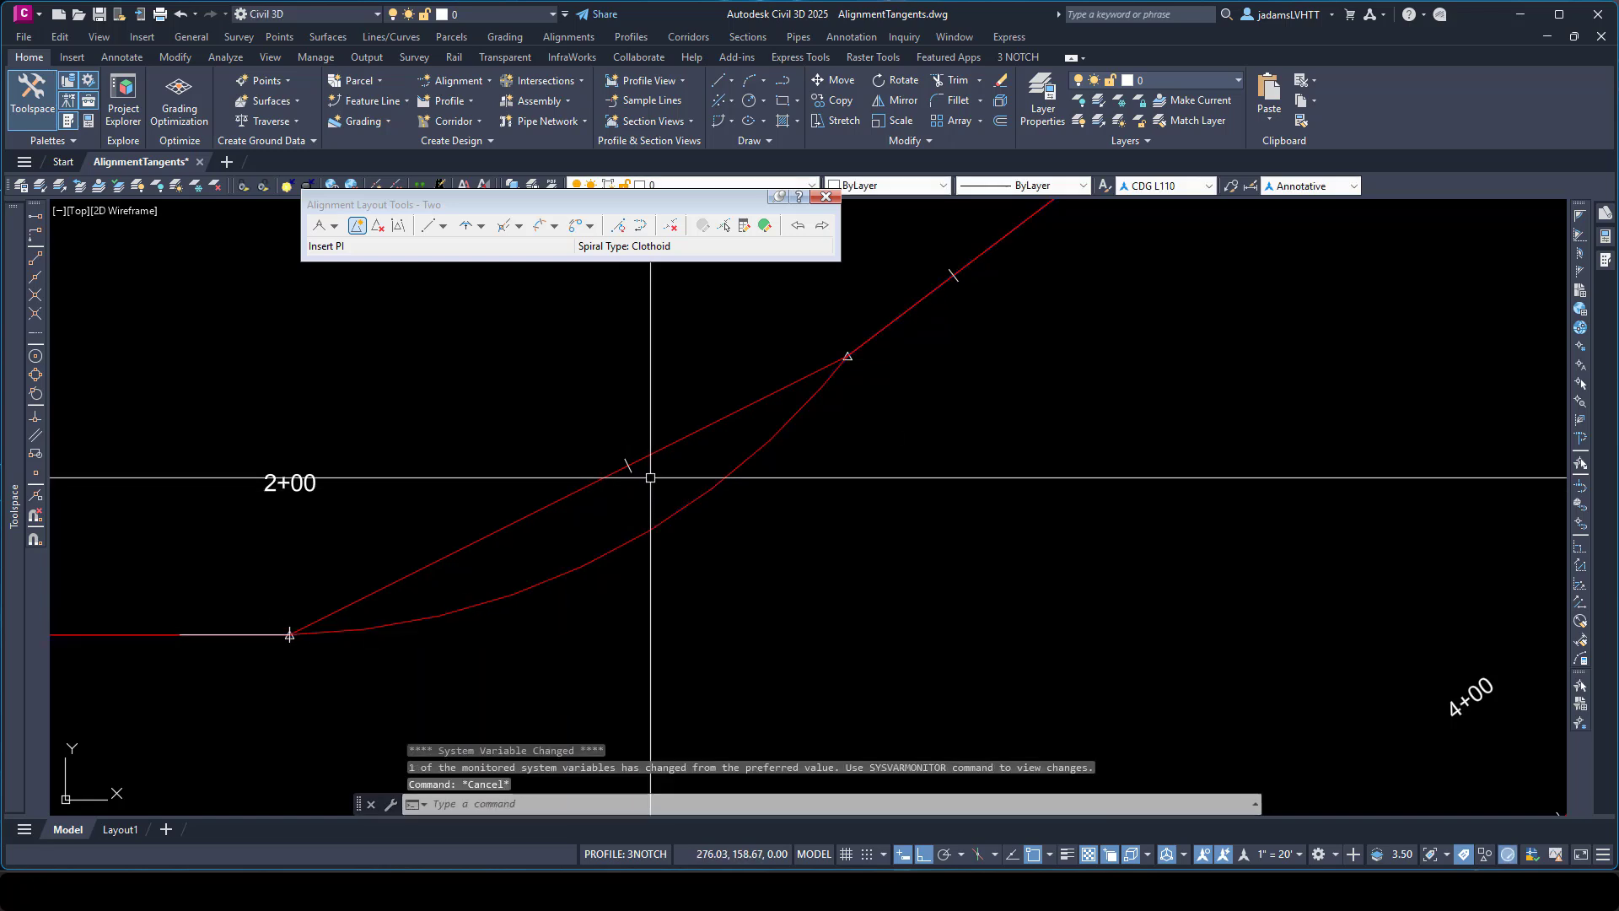
- Draw a second reference polyline over the upper tangent from its starting PI up along the tangent, using a Nearest snap
{"action": "type", "text": "pl"}
{"action": "key", "text": "Return"}
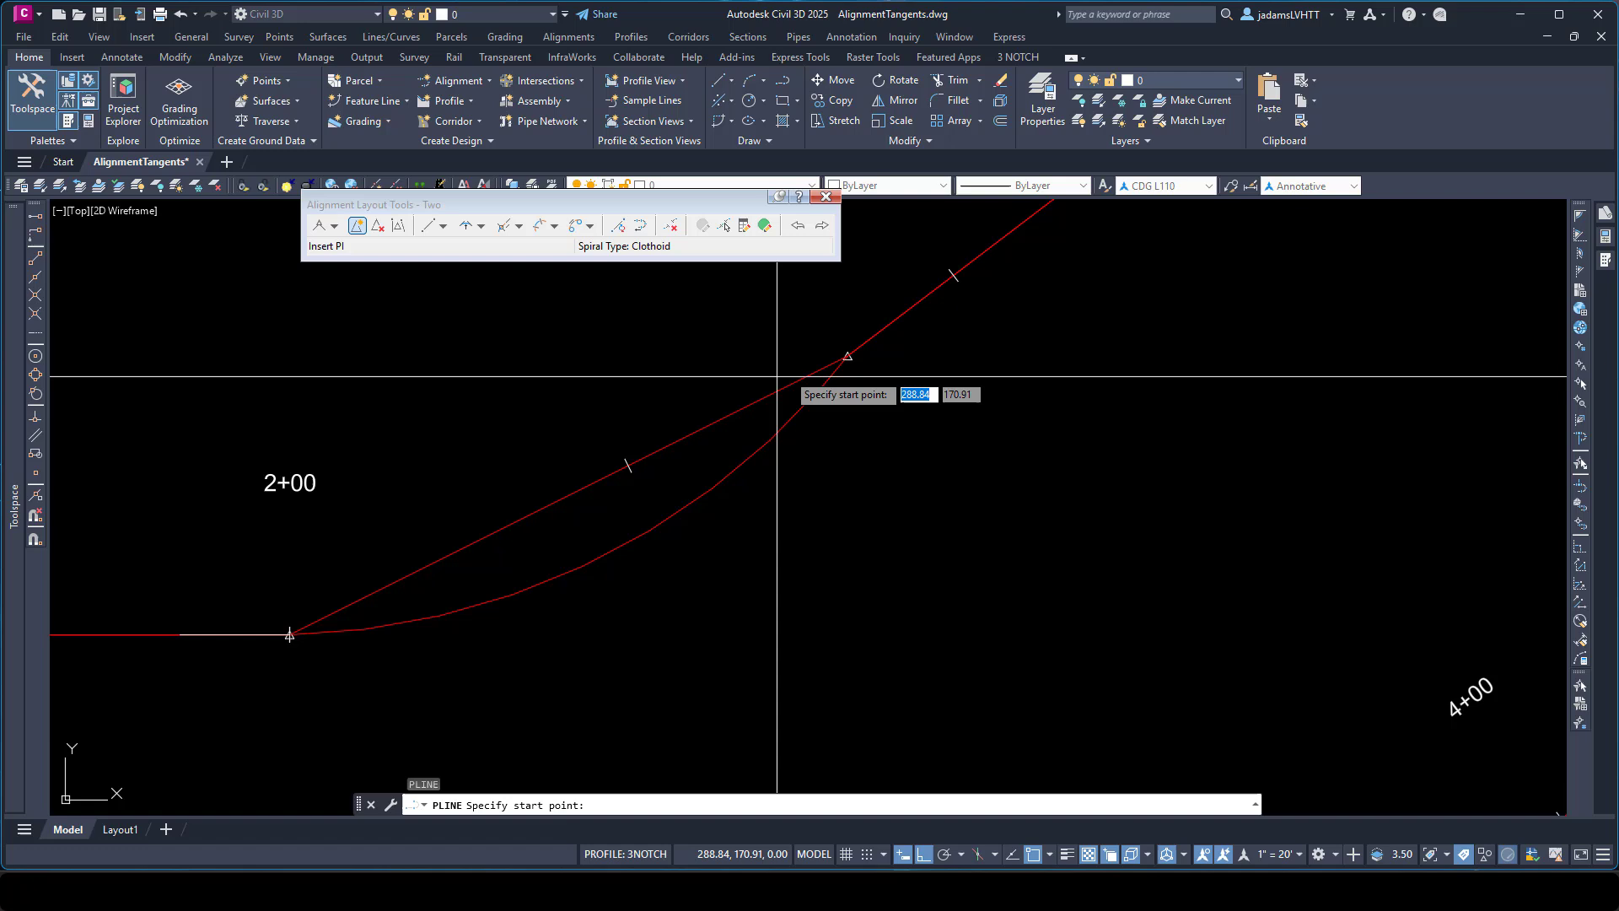
{"action": "left_click", "coordinate": [847, 356]}
{"action": "right_click", "coordinate": [951, 351], "text": "shift"}
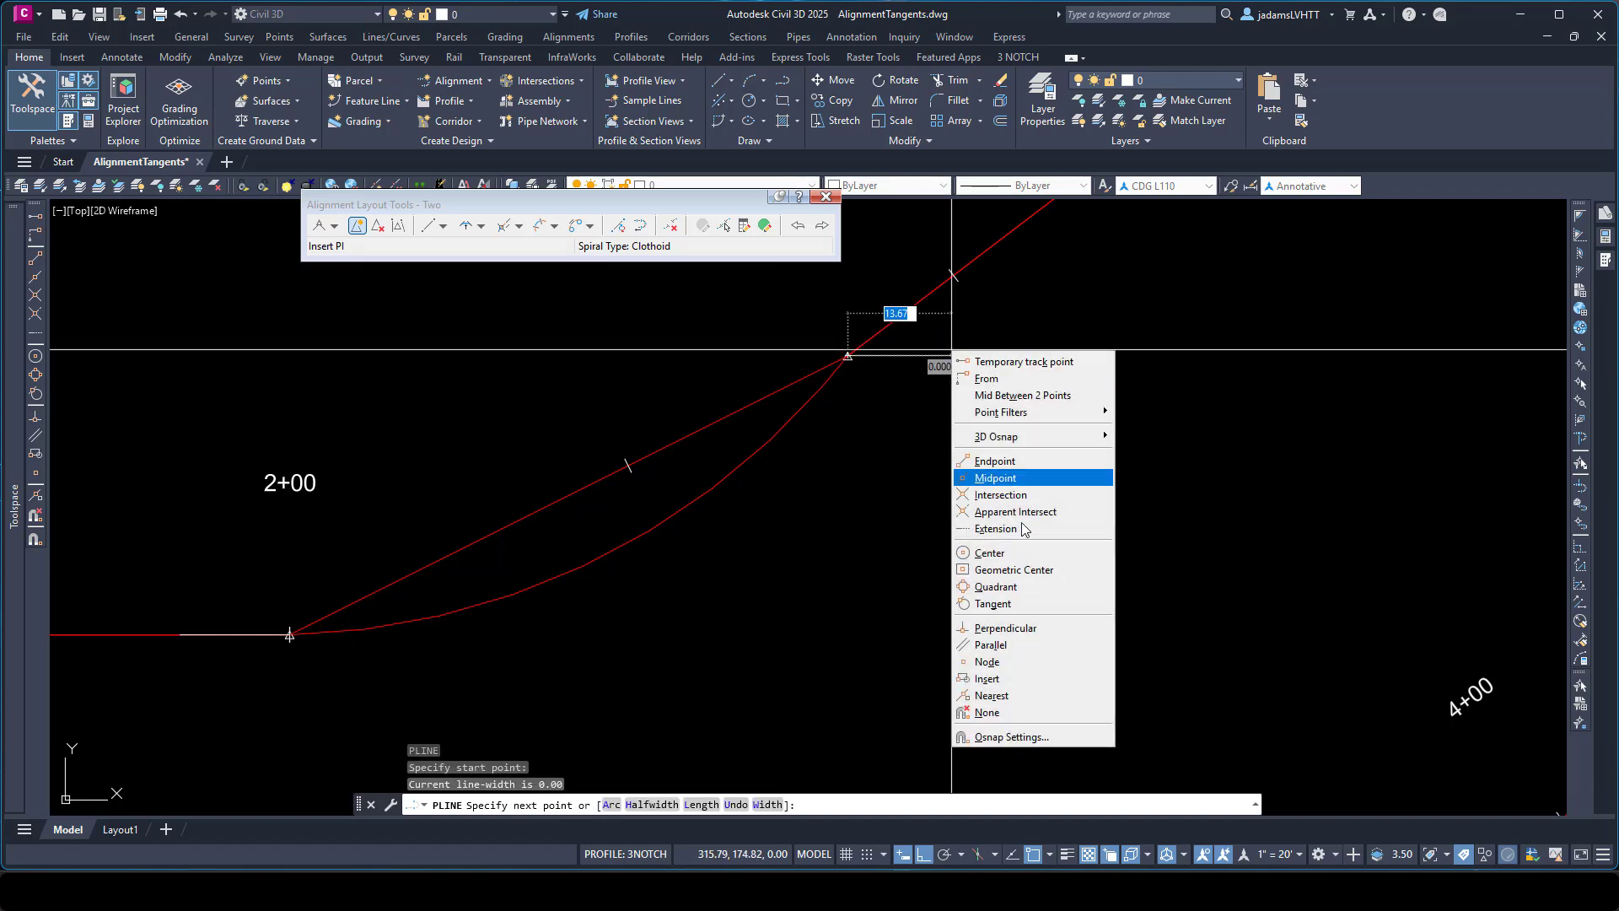
{"action": "left_click", "coordinate": [1010, 695]}
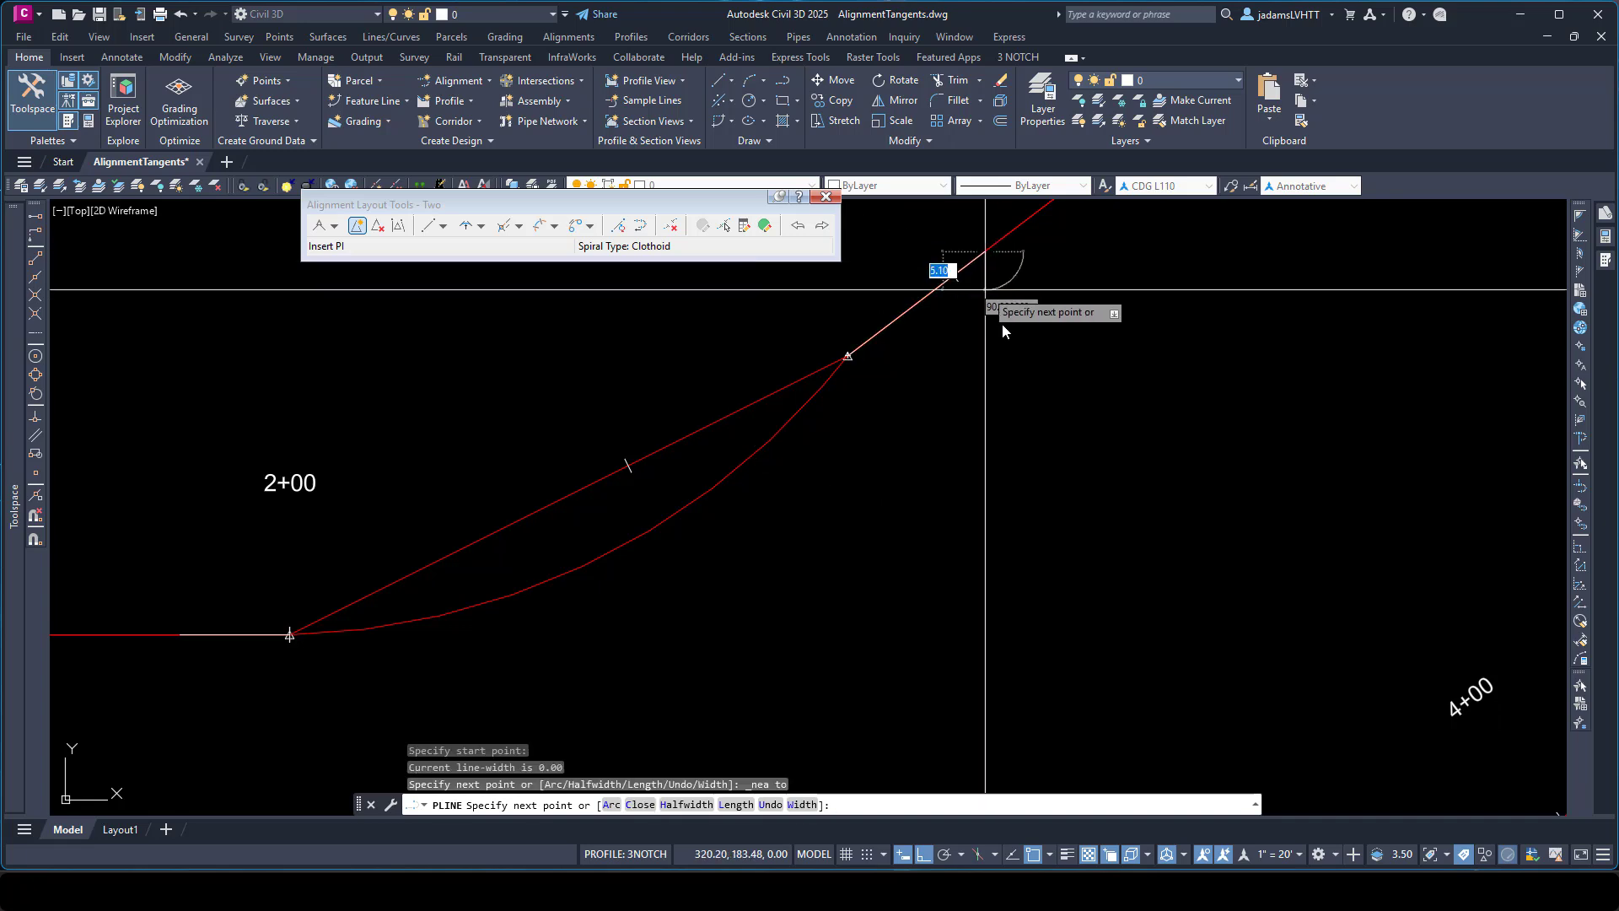
{"action": "left_click", "coordinate": [985, 289]}
{"action": "key", "text": "Return"}
- Extend the upper reference polyline down to the projected line of the first tangent's reference polyline
{"action": "type", "text": "ex"}
{"action": "key", "text": "Return"}
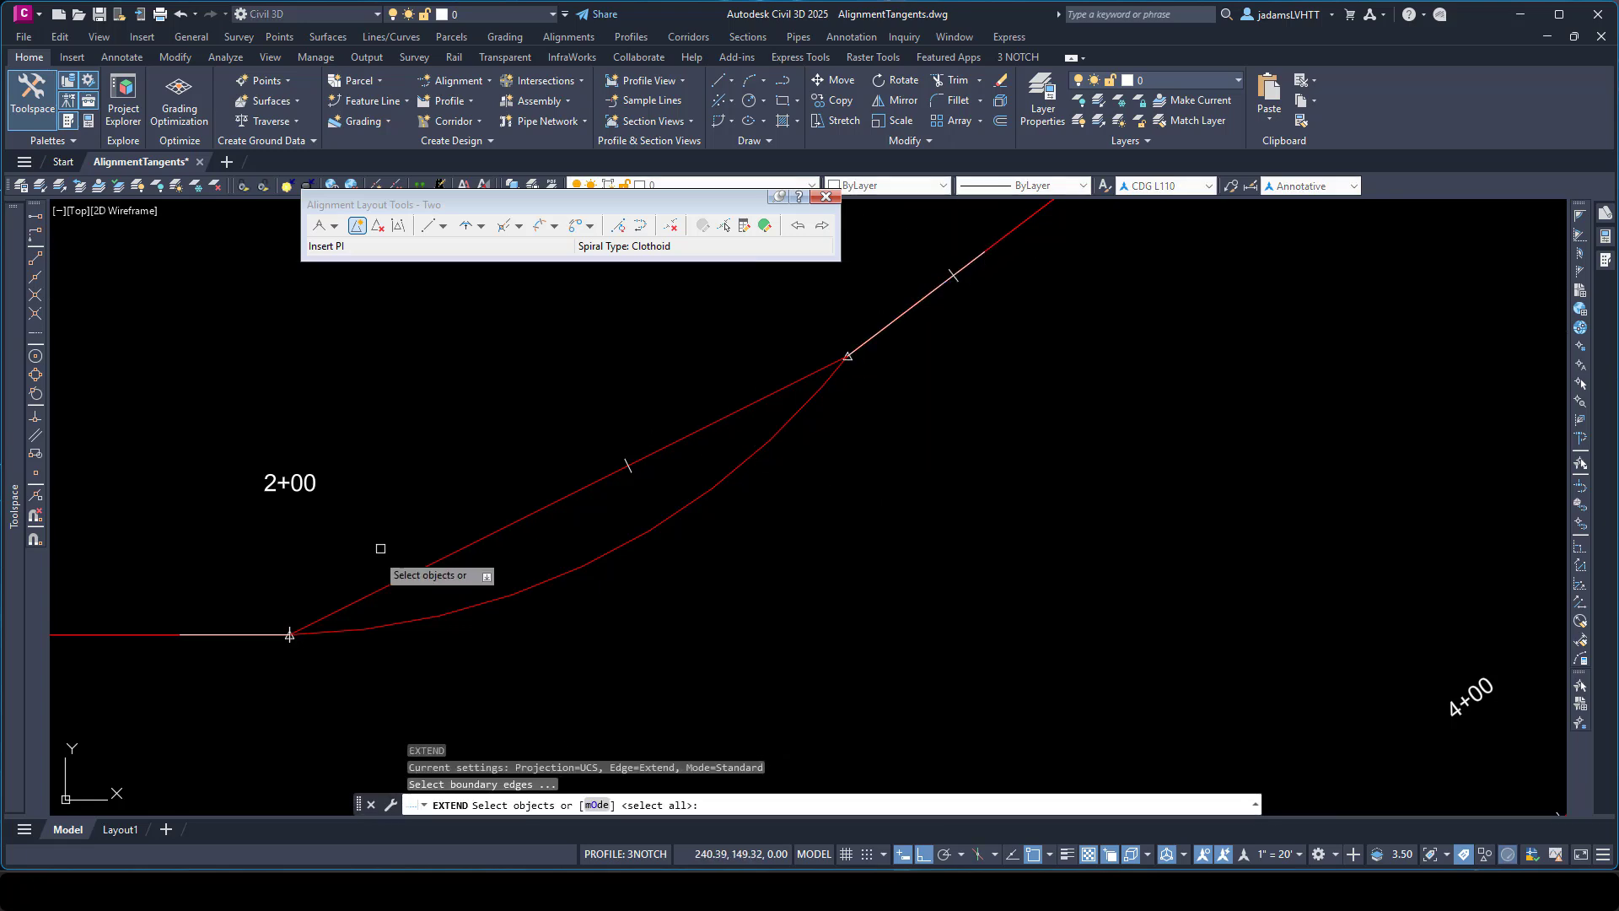
{"action": "left_click", "coordinate": [270, 633]}
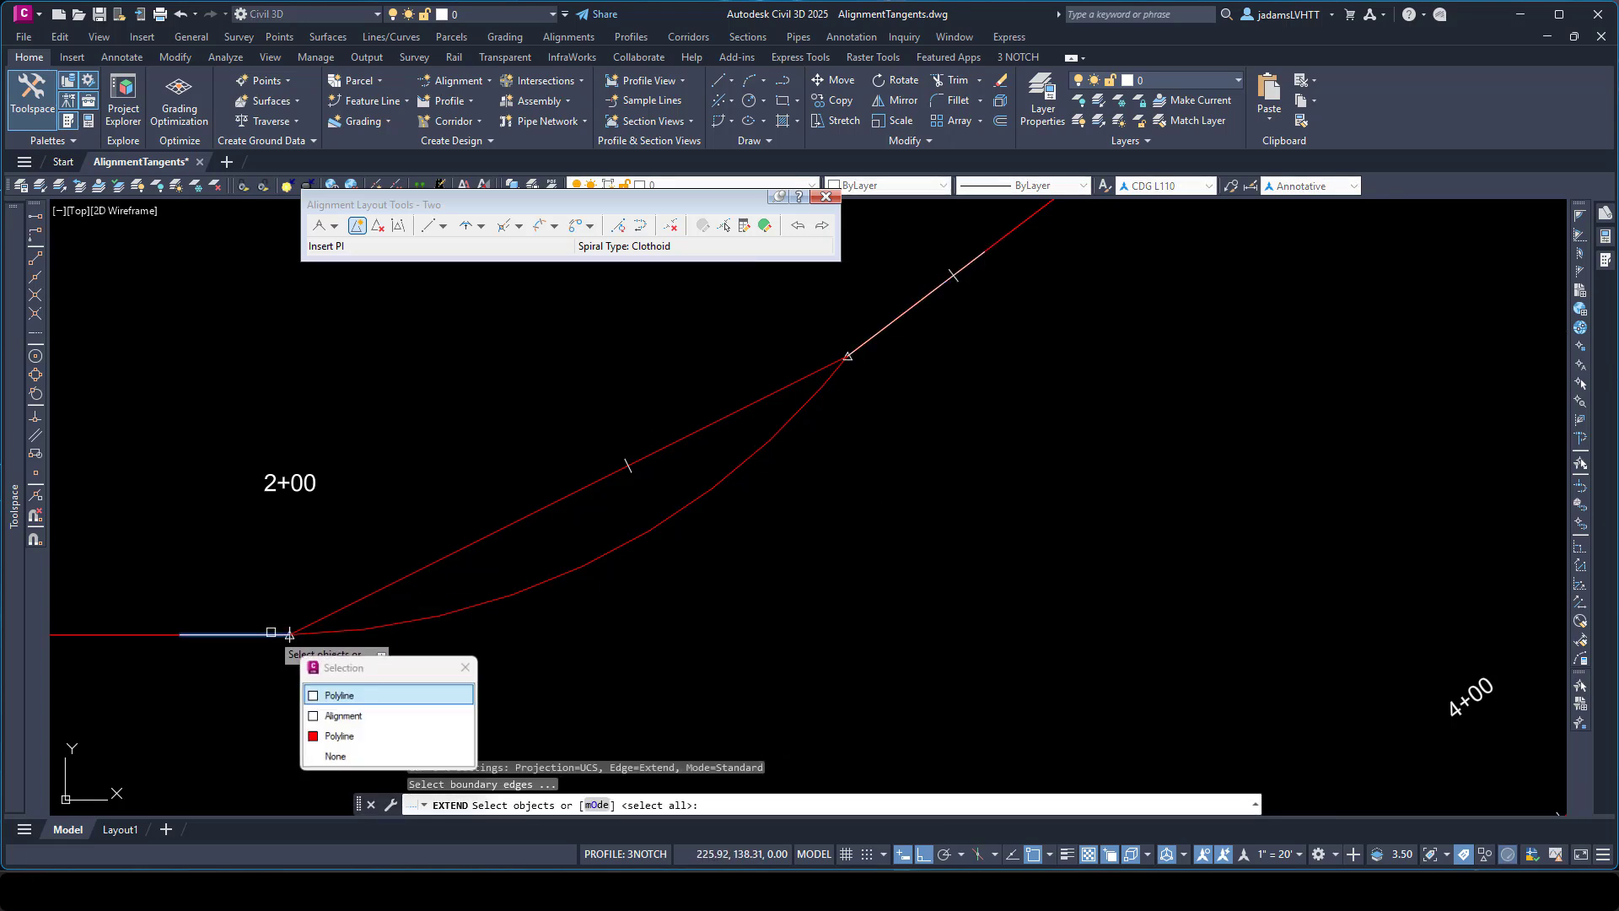
{"action": "left_click", "coordinate": [351, 699]}
{"action": "key", "text": "Return"}
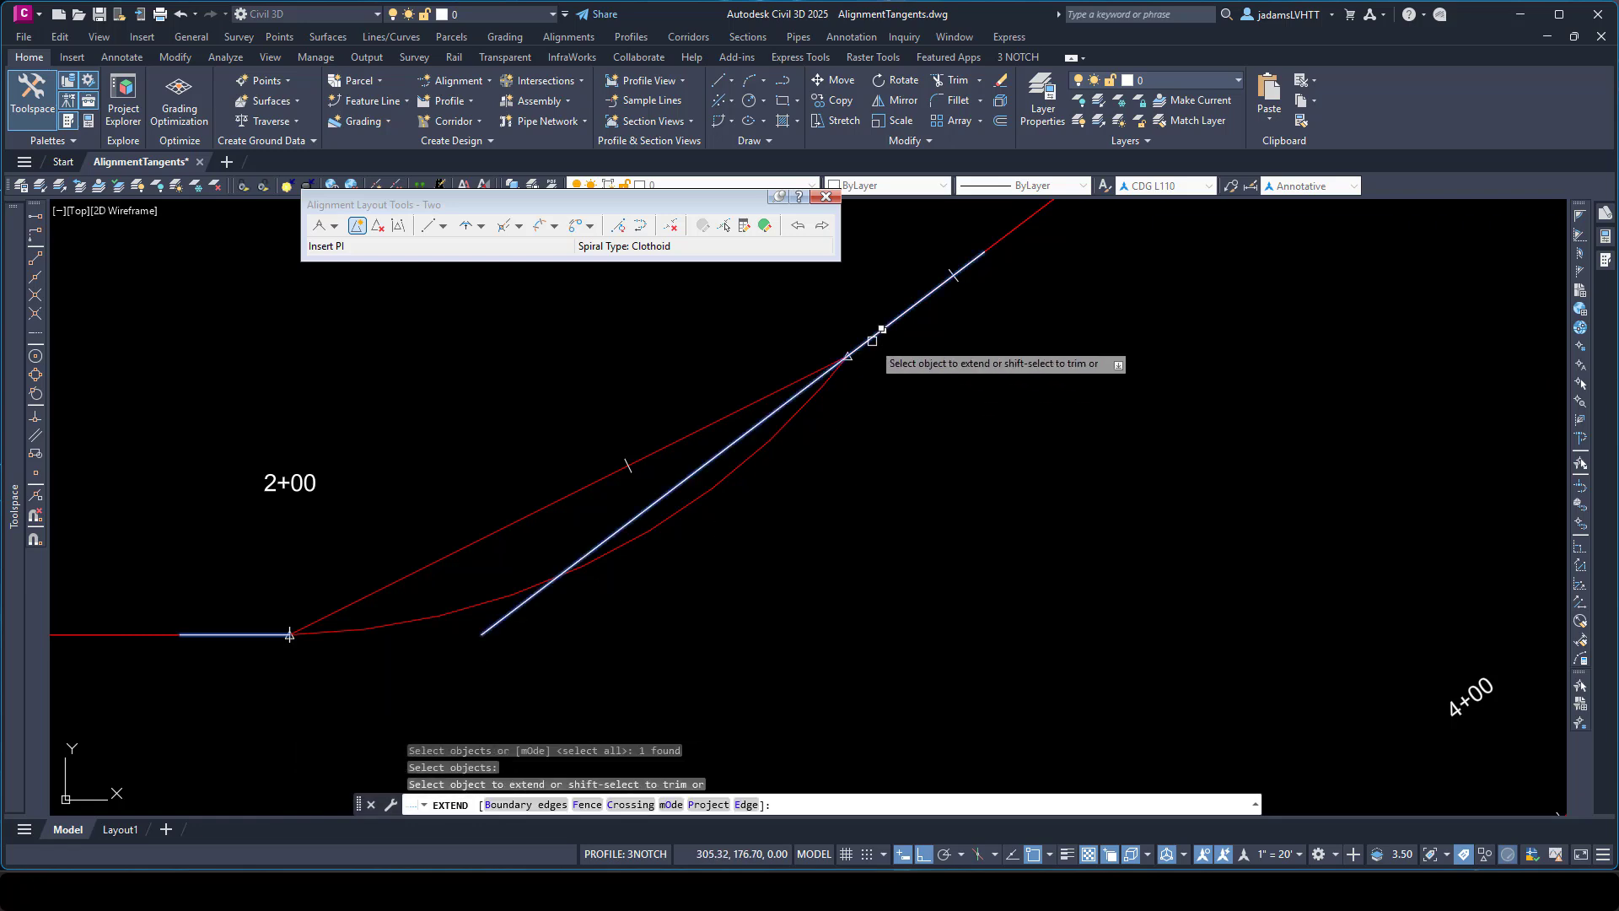
{"action": "left_click", "coordinate": [864, 344]}
{"action": "left_click", "coordinate": [929, 402]}
{"action": "key", "text": "Escape"}
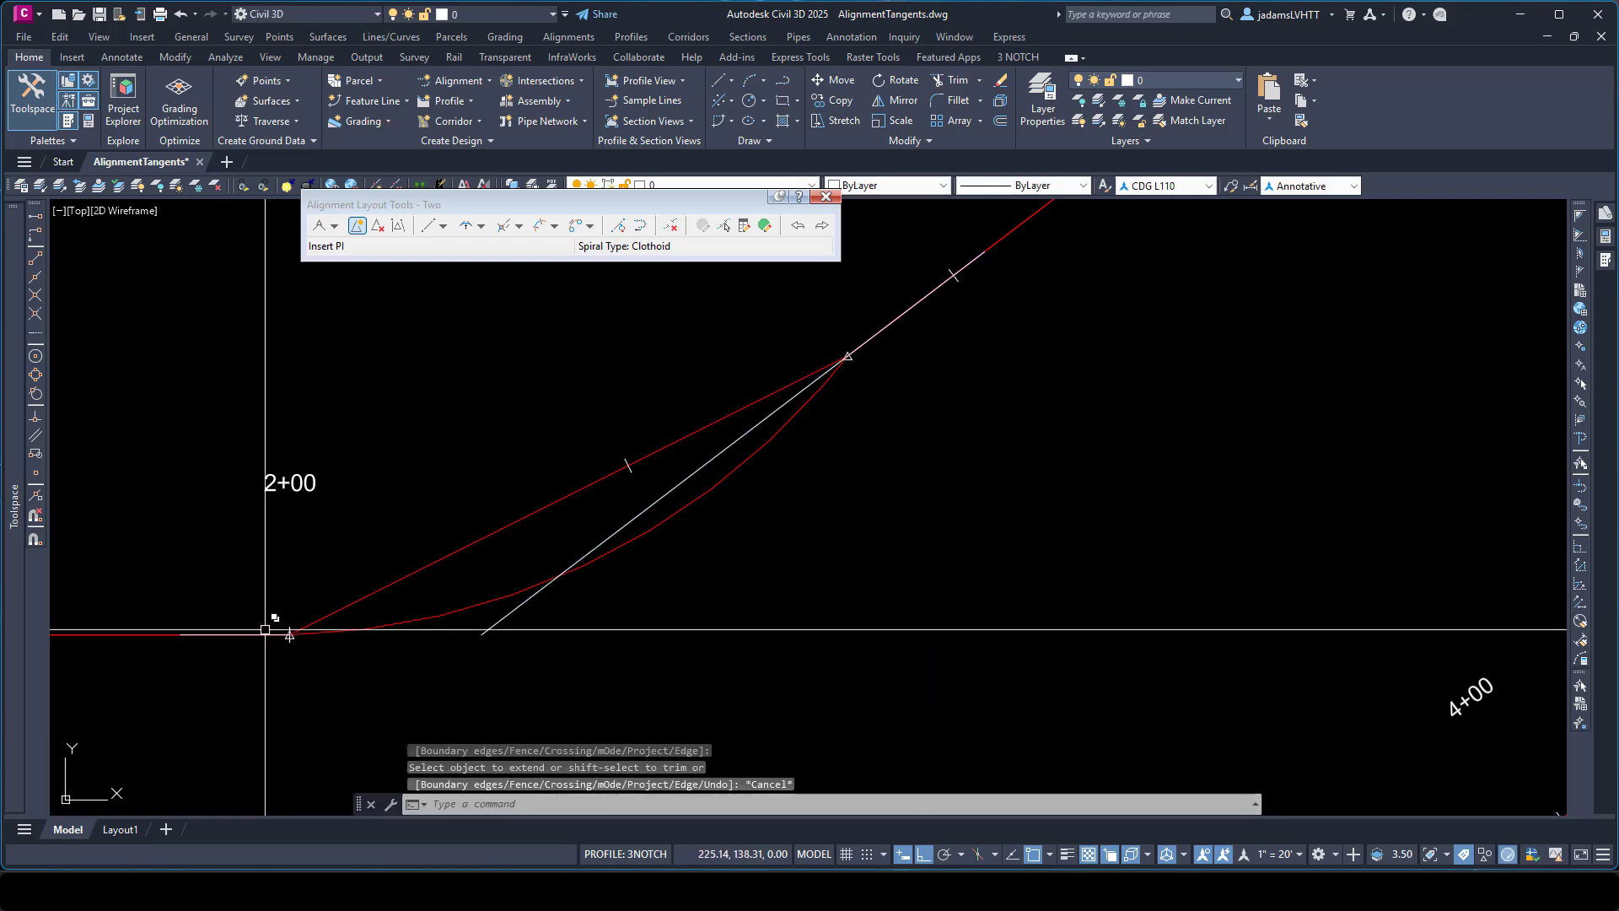
- Move alignment Two's PI near 2+00 to the lower end of the extended reference polyline and delete the PI at the upper tangent's start
{"action": "left_click", "coordinate": [290, 634]}
{"action": "left_click", "coordinate": [290, 634]}
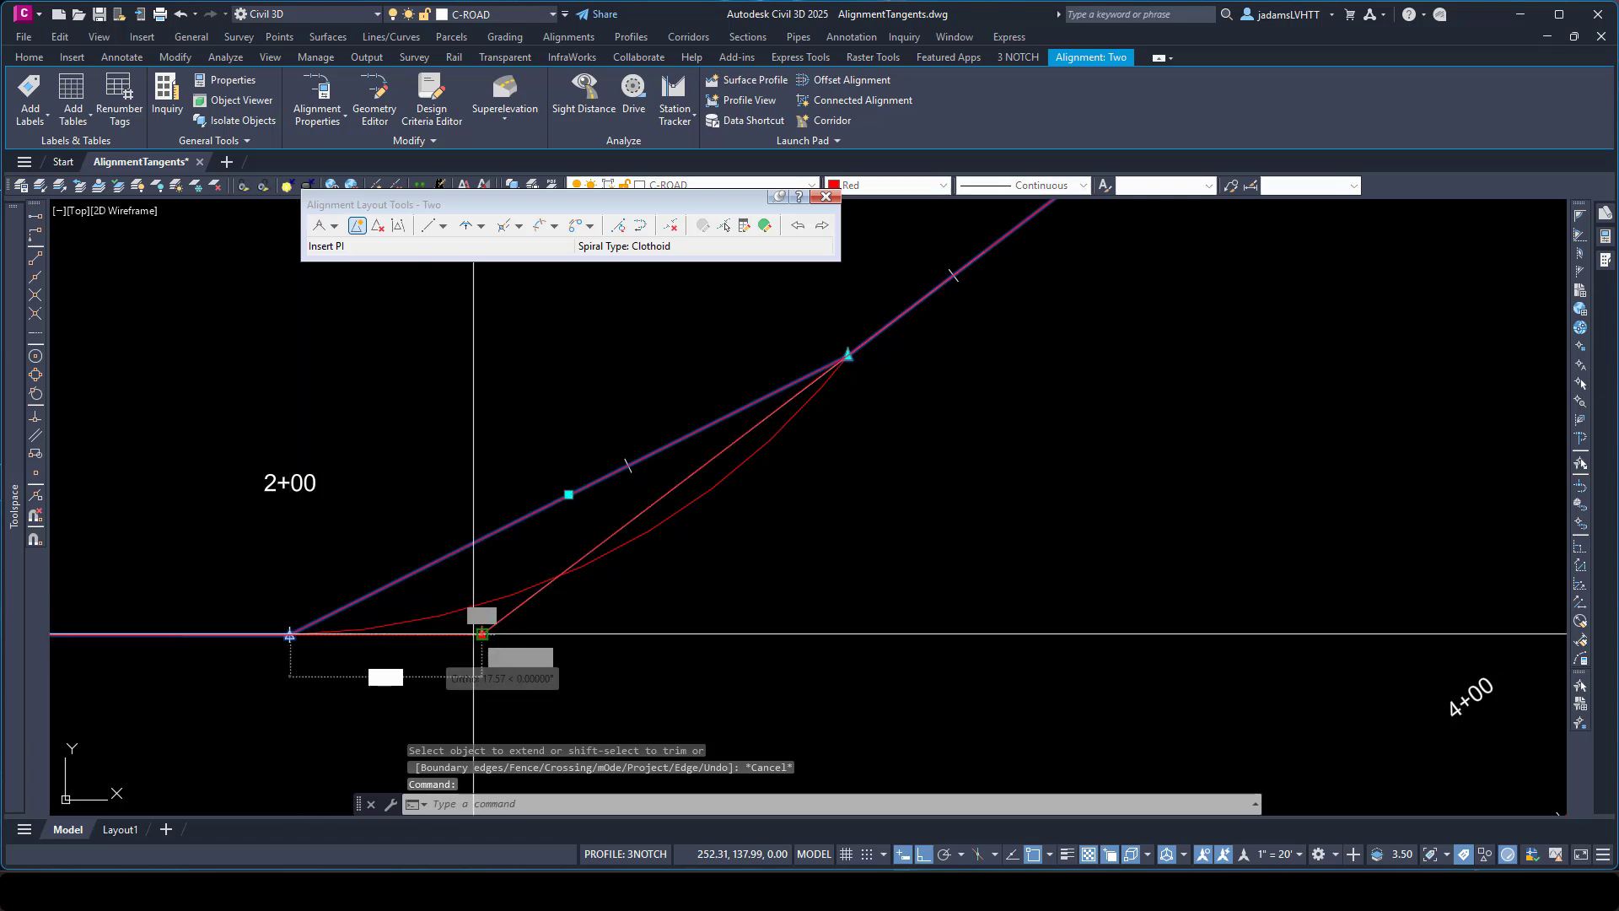
{"action": "left_click", "coordinate": [482, 634]}
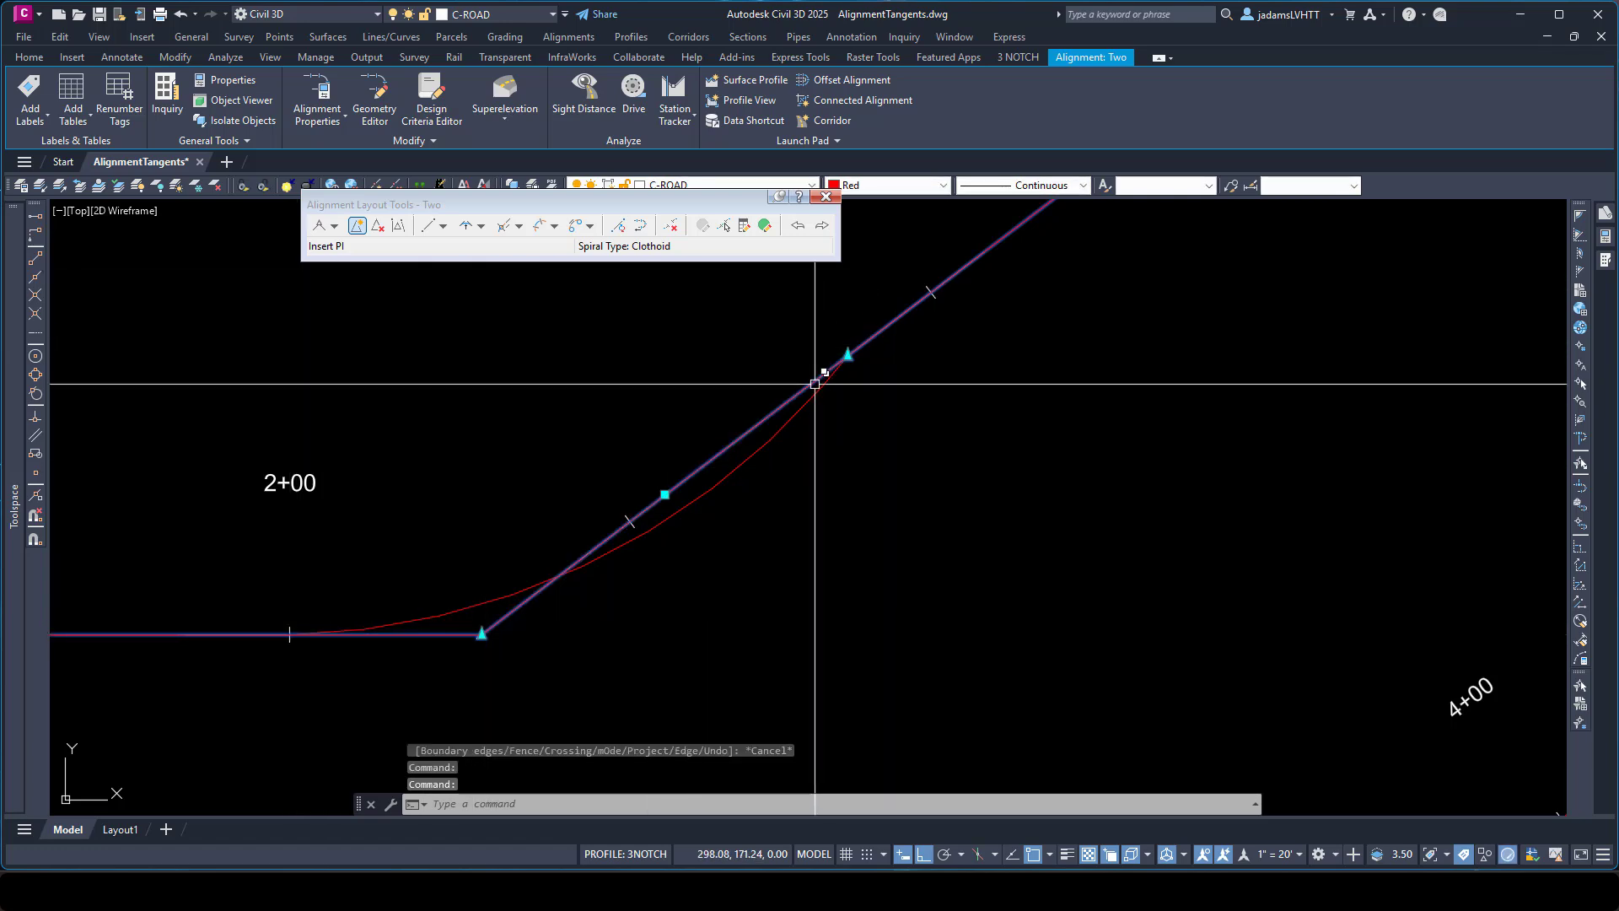
{"action": "left_click", "coordinate": [376, 226]}
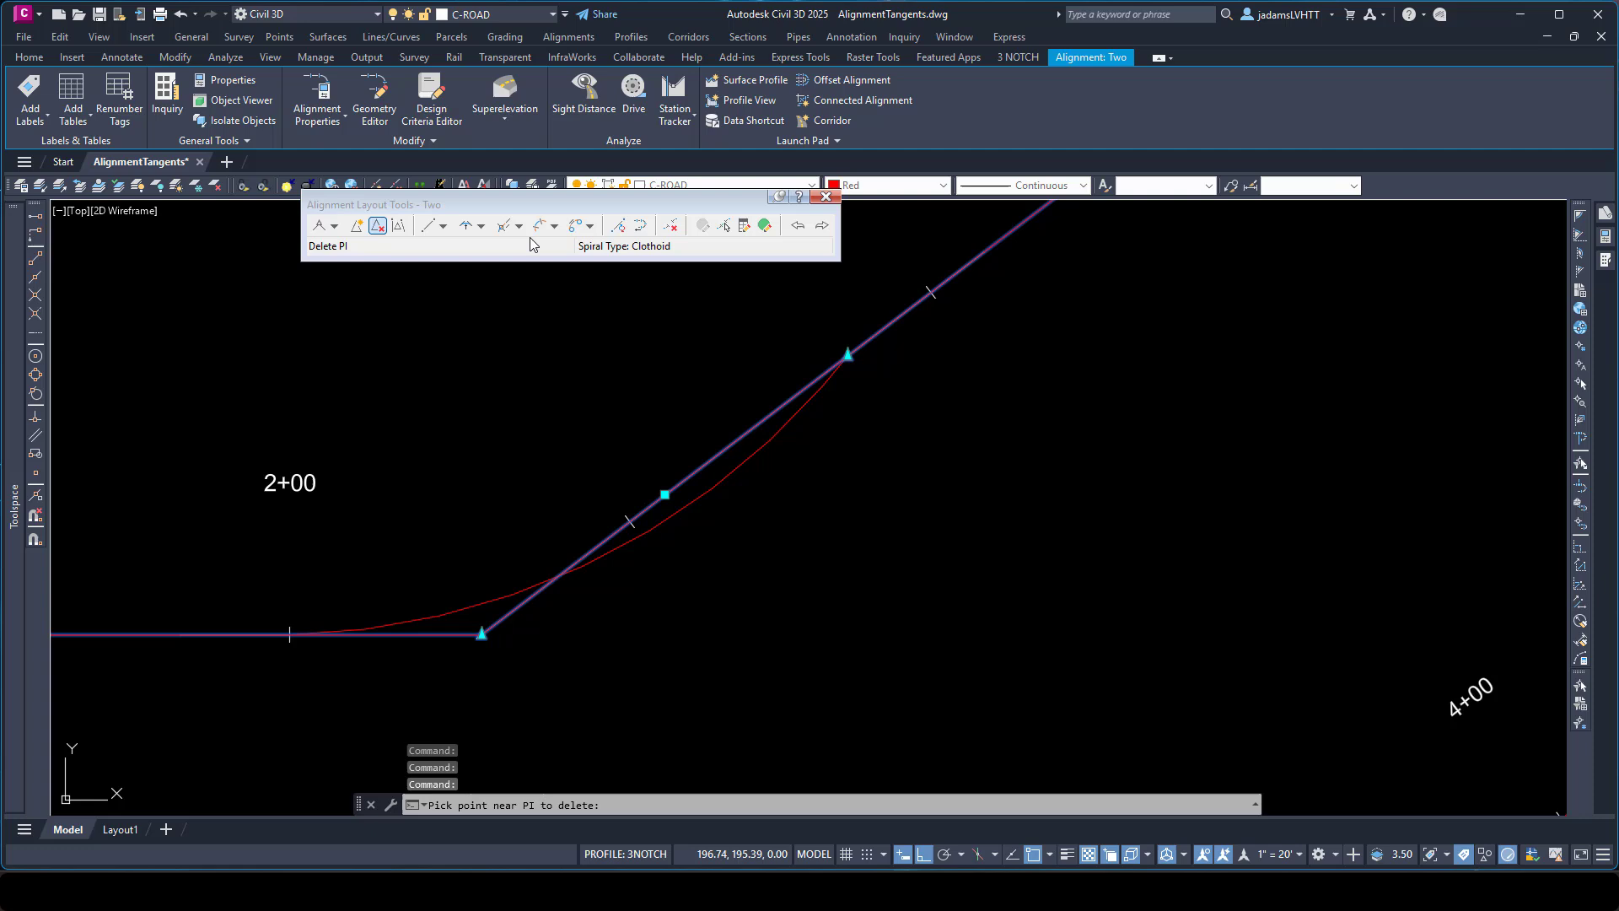
{"action": "key", "text": "Return"}
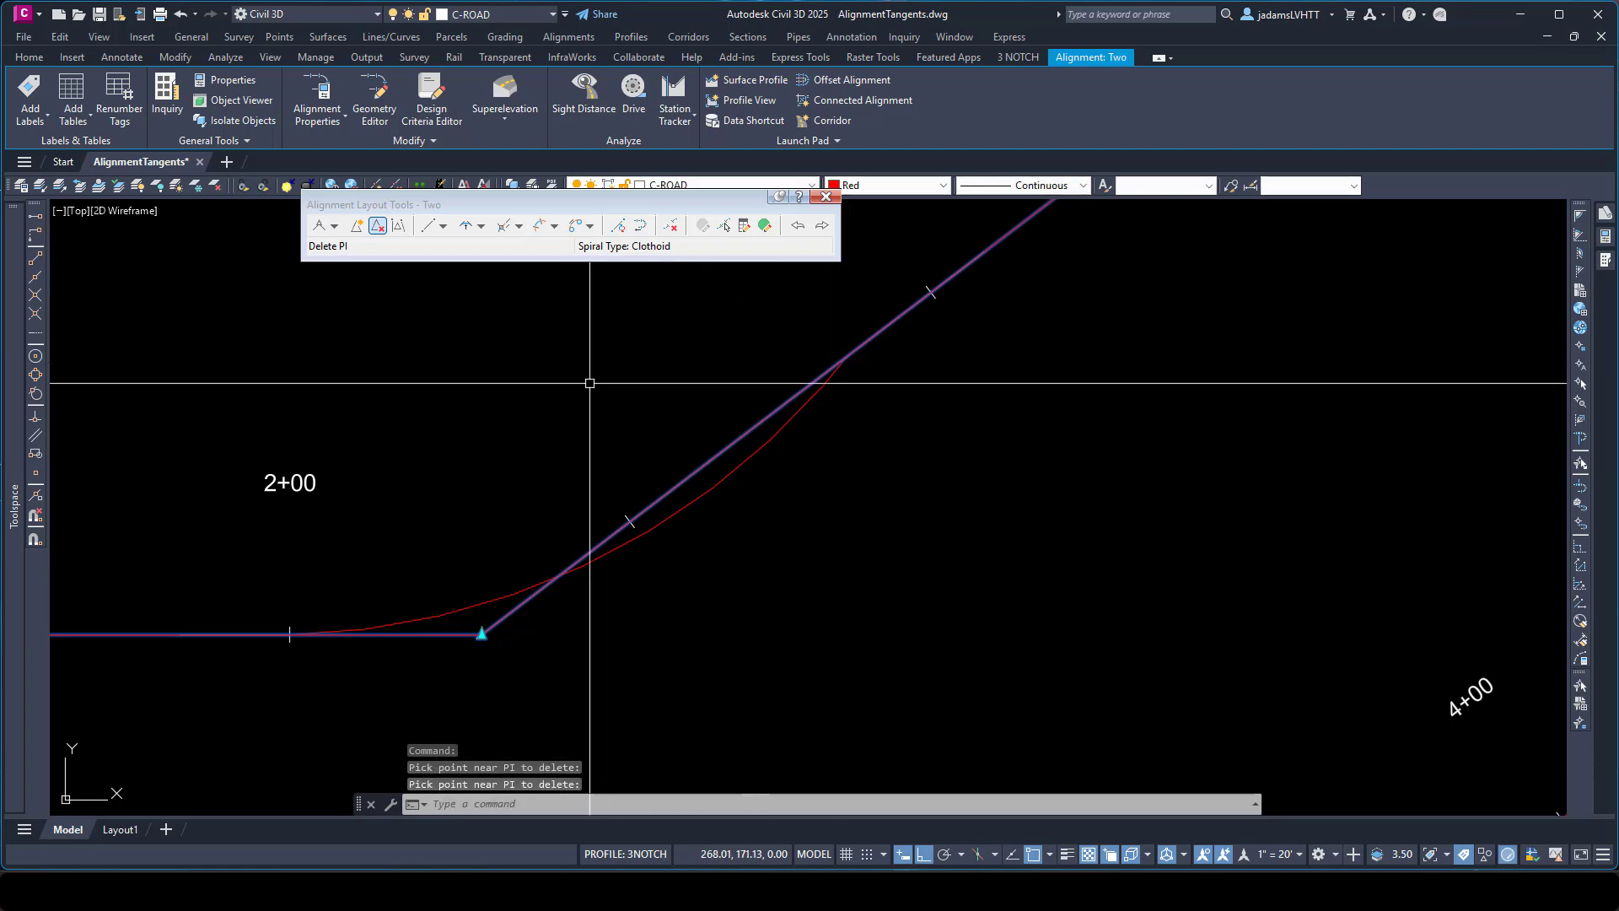
- Add a Free Curve Fillet (Between two entities, radius) between alignment Two's two tangents, with a Lessthan180 solution and a radius of 200
{"action": "left_click", "coordinate": [482, 226]}
{"action": "left_click", "coordinate": [530, 363]}
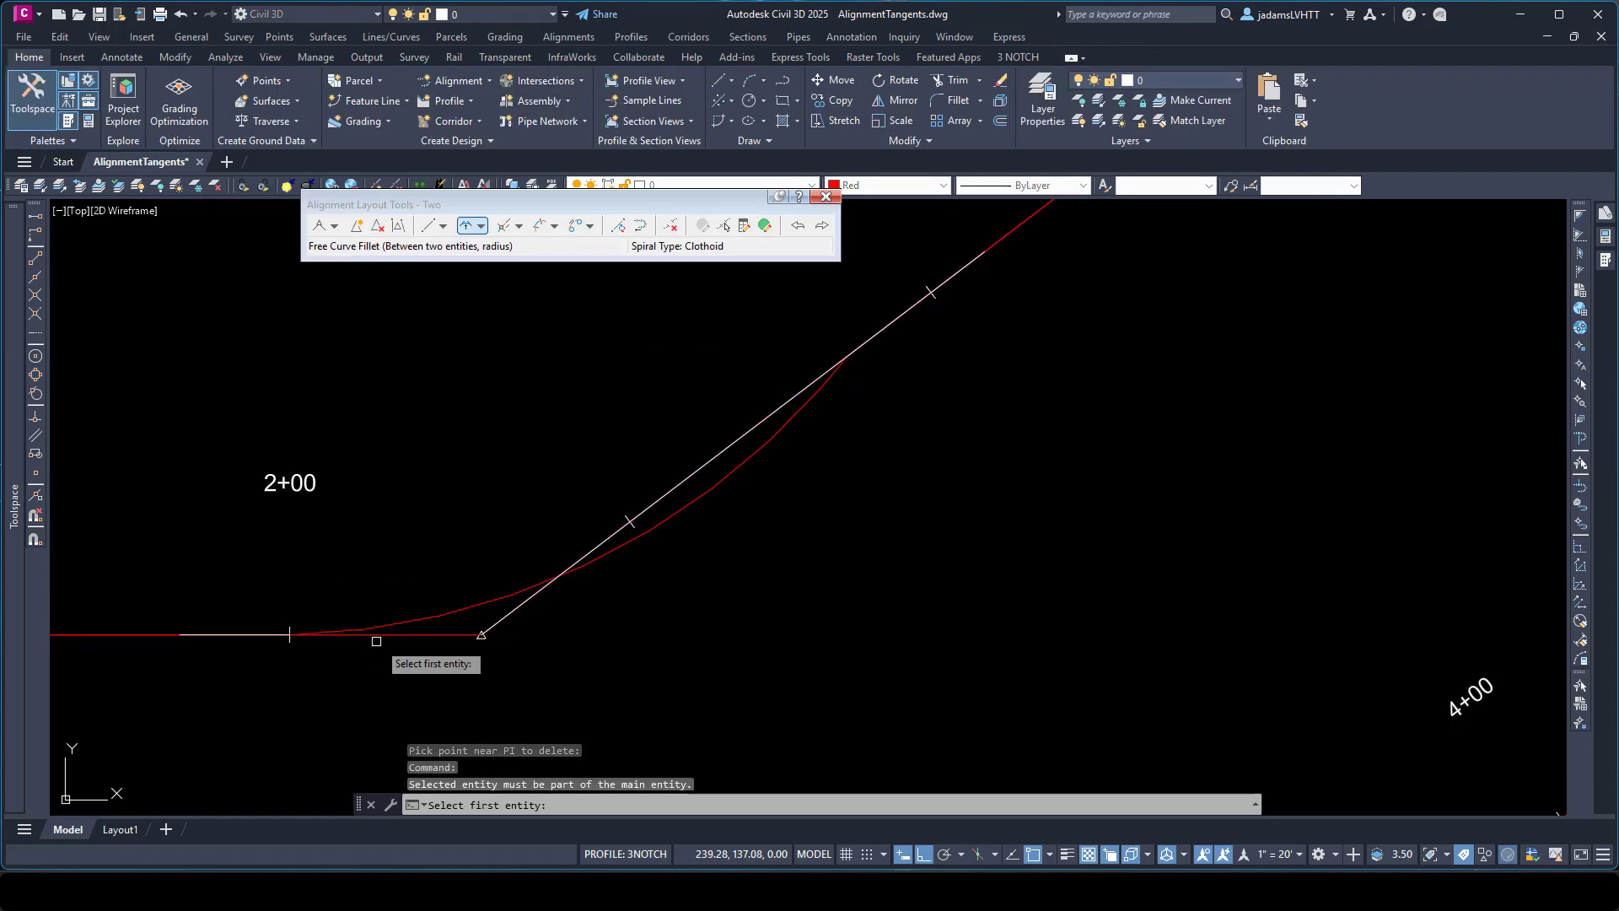
{"action": "left_click", "coordinate": [510, 612]}
{"action": "left_click", "coordinate": [565, 697]}
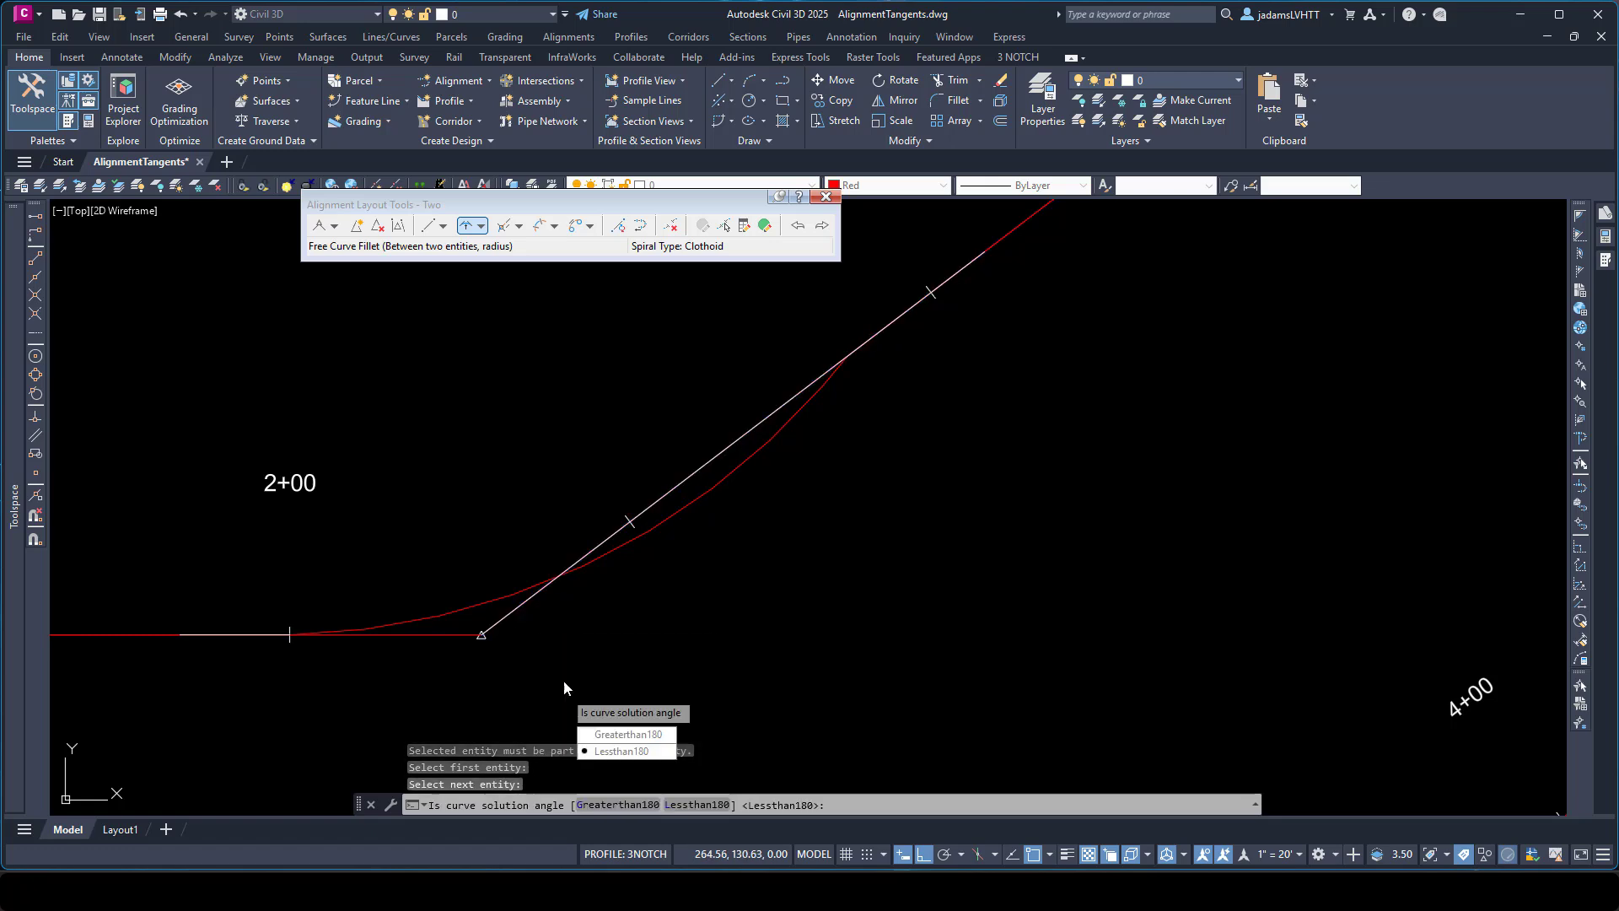
{"action": "key", "text": "Return"}
{"action": "type", "text": "200"}
{"action": "key", "text": "Return"}
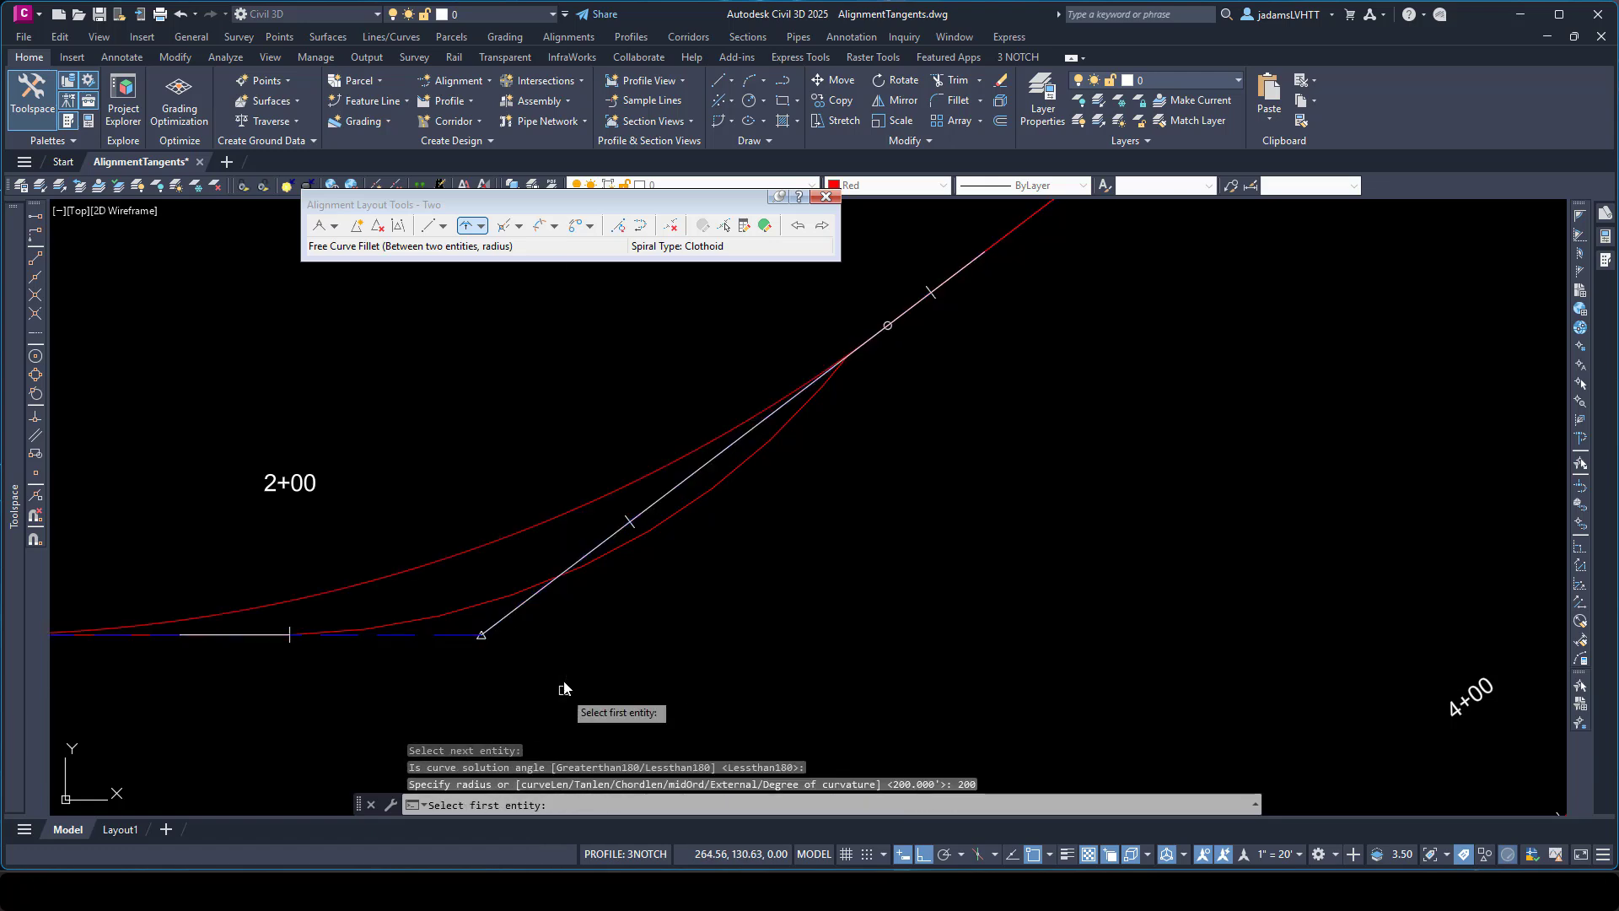
{"action": "key", "text": "Escape"}
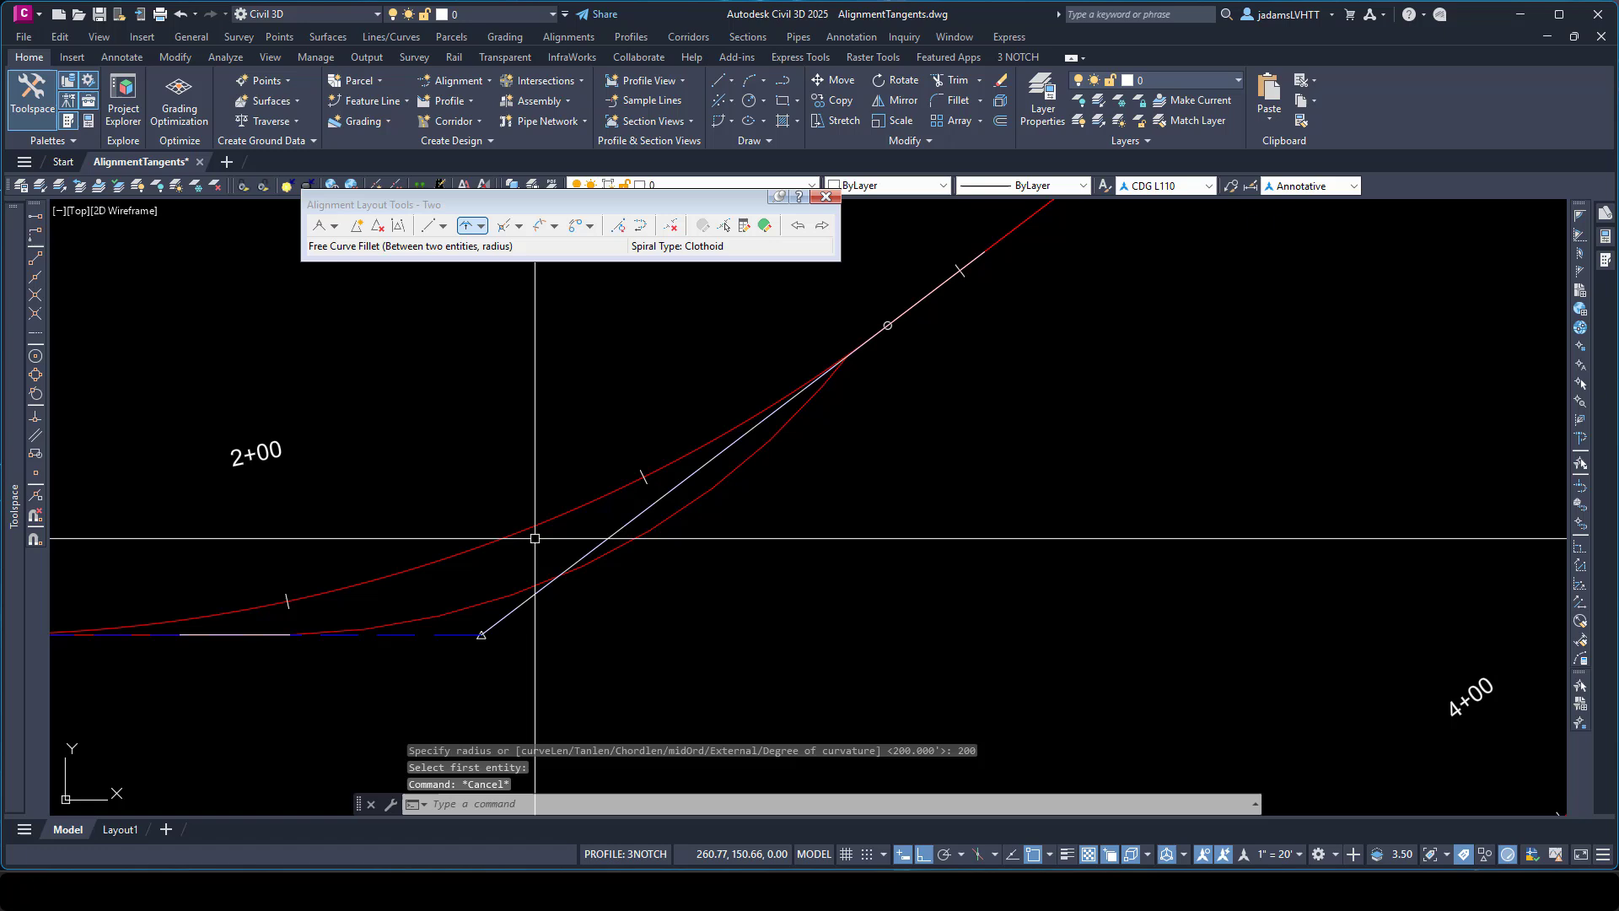
- Stretch alignment Two's new fillet curve by its midpoint grip toward the PI, with object snaps off, to approximate the original faceted curve
{"action": "left_click", "coordinate": [540, 523]}
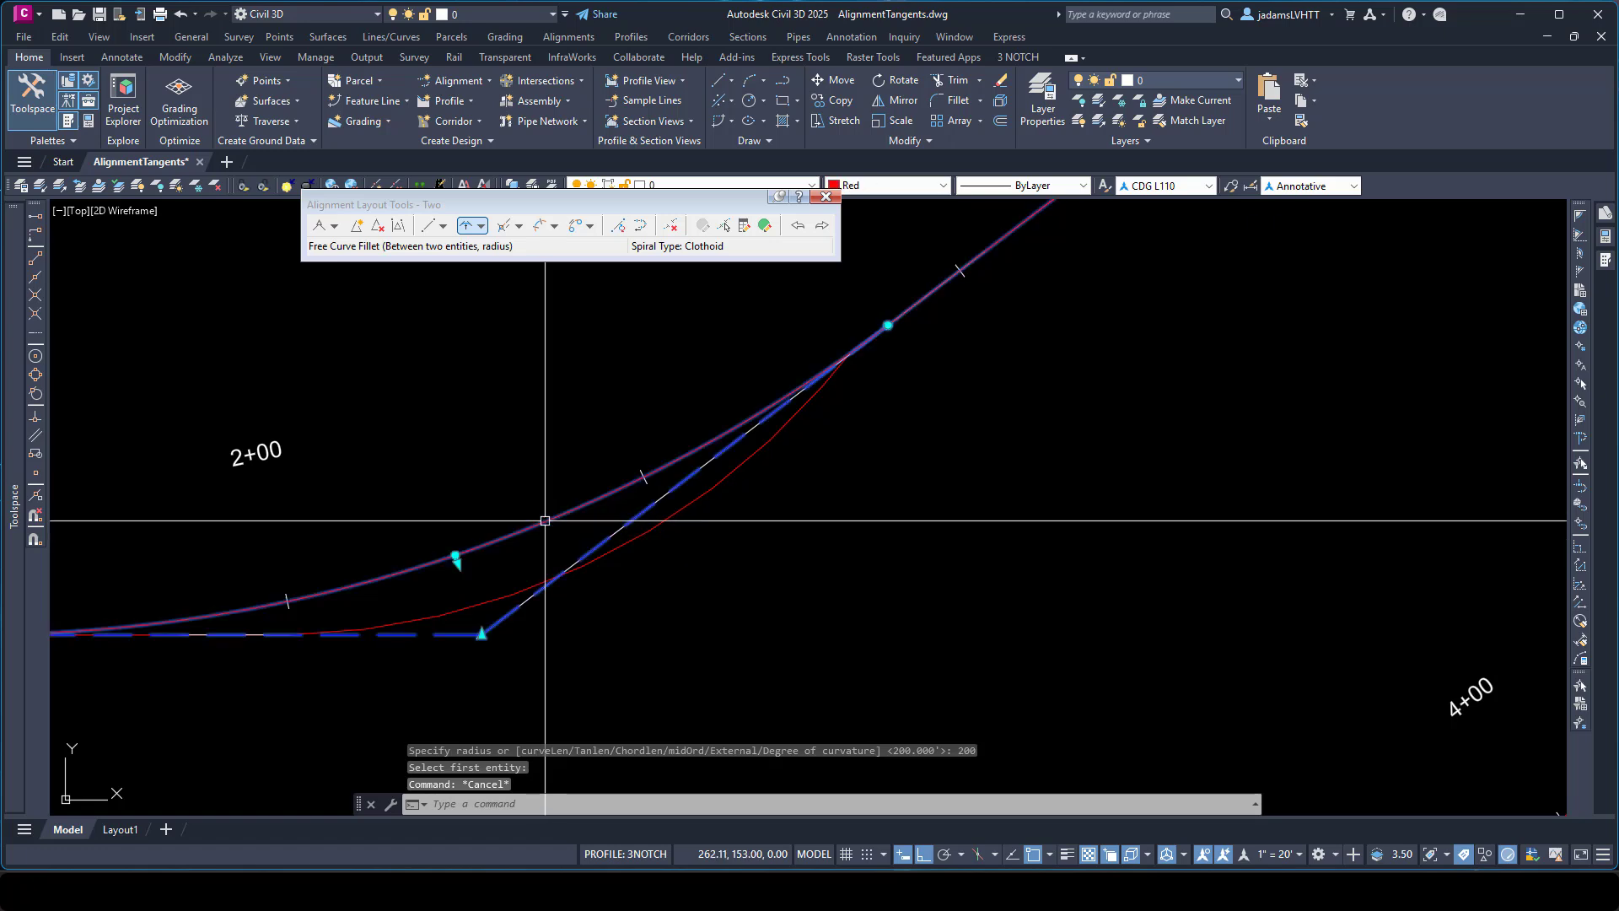
{"action": "left_click", "coordinate": [455, 556]}
{"action": "scroll", "coordinate": [455, 608], "scroll_direction": "up", "scroll_amount": 3}
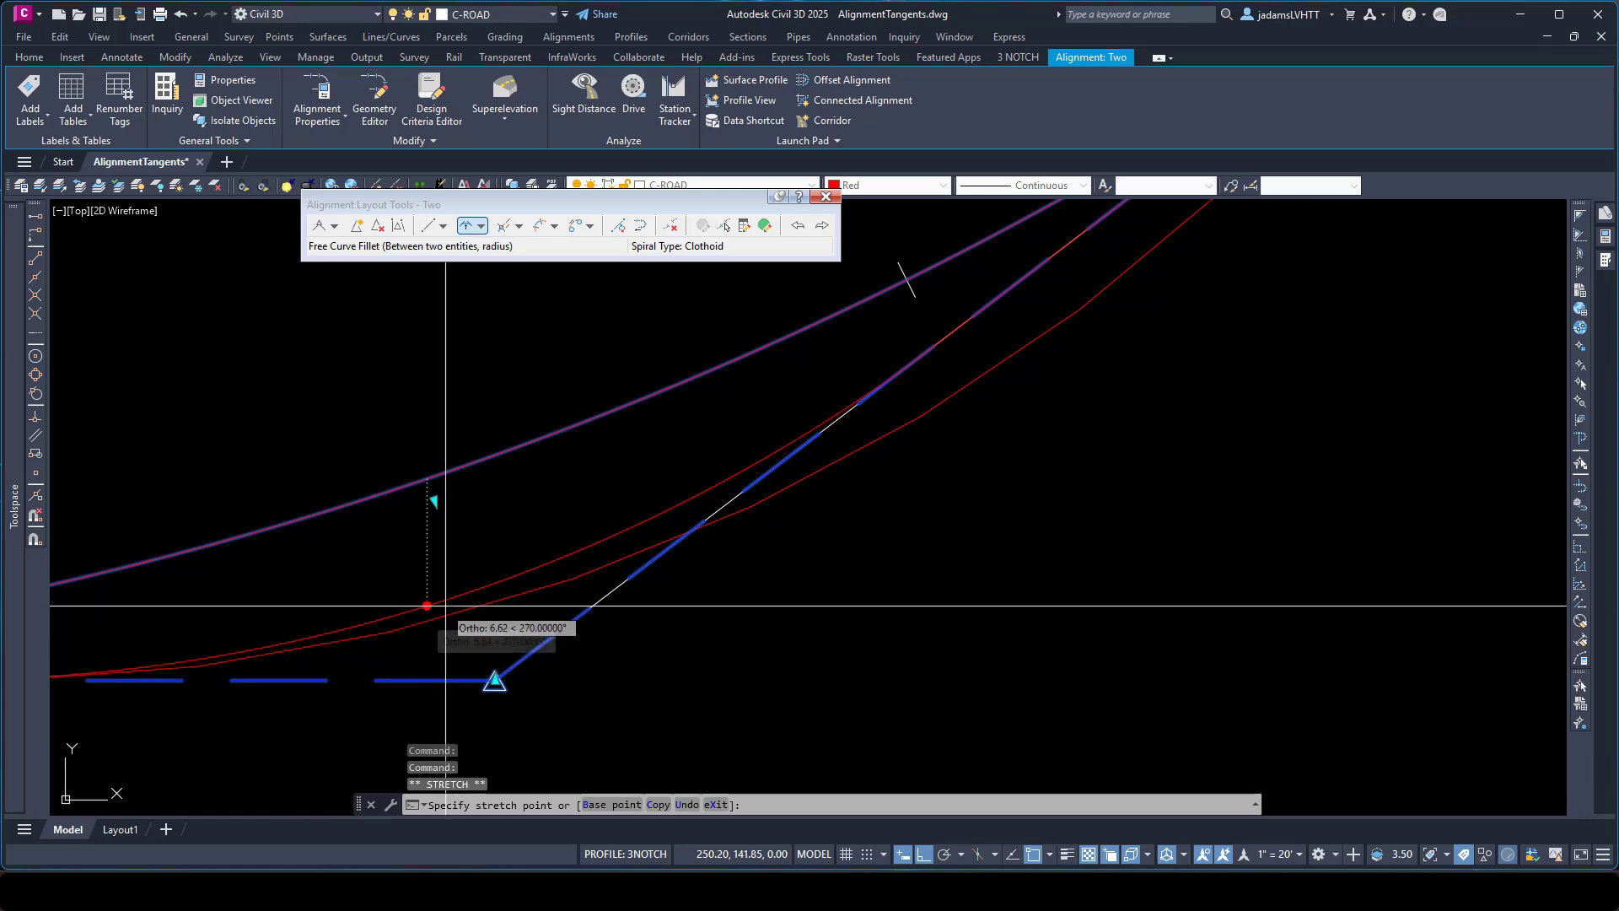
{"action": "scroll", "coordinate": [557, 607], "scroll_direction": "up", "scroll_amount": 4}
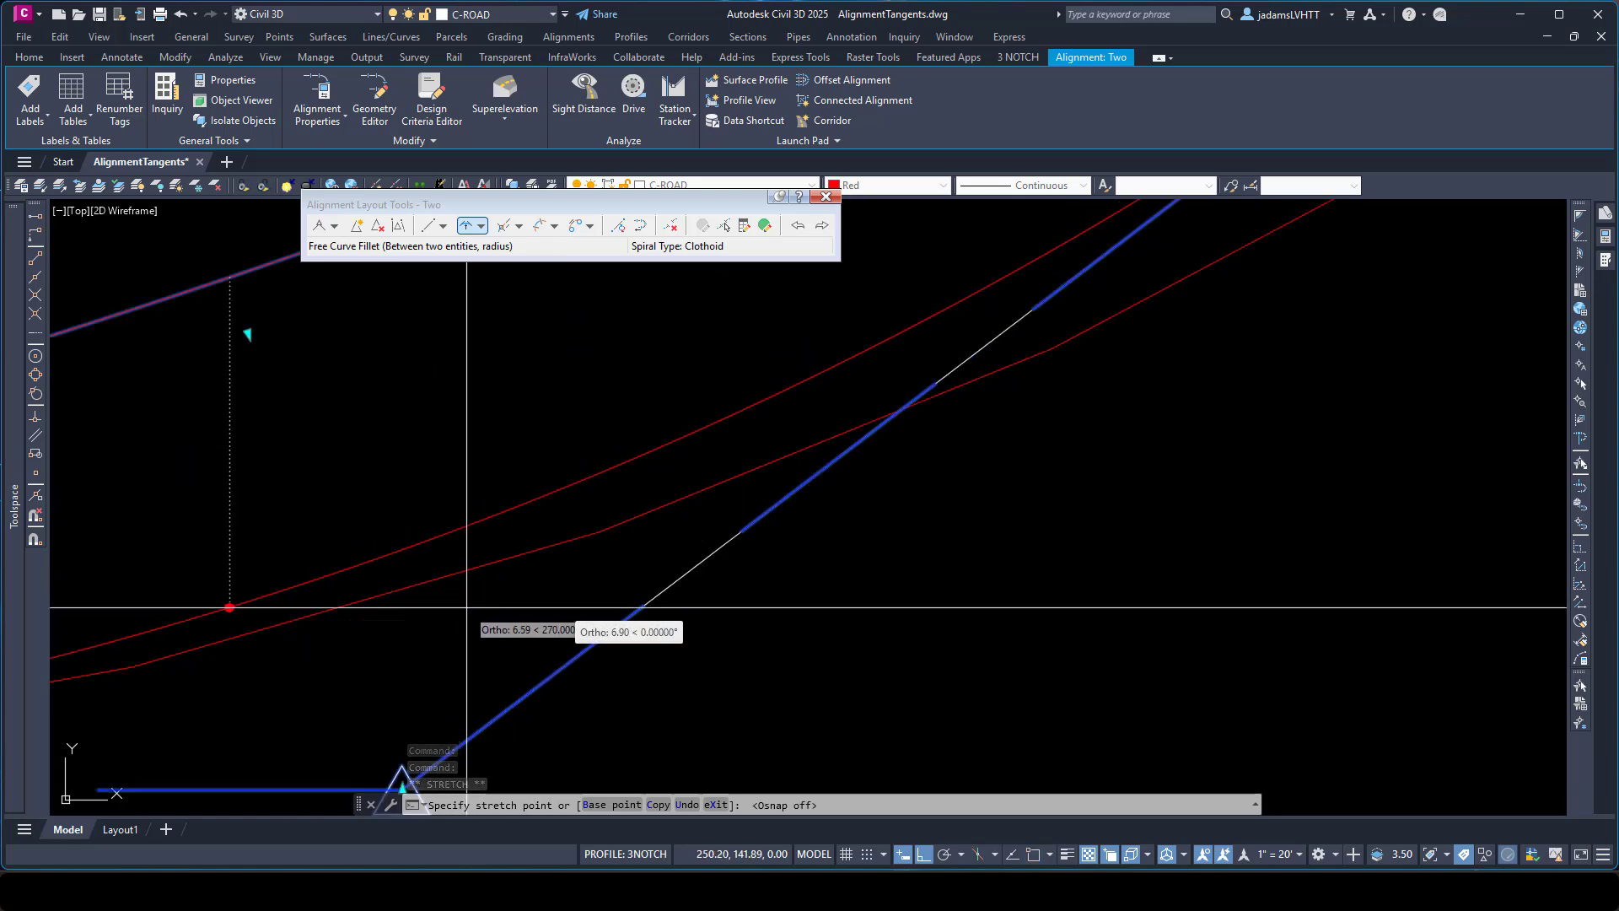
{"action": "left_click", "coordinate": [528, 652]}
{"action": "left_click", "coordinate": [528, 652]}
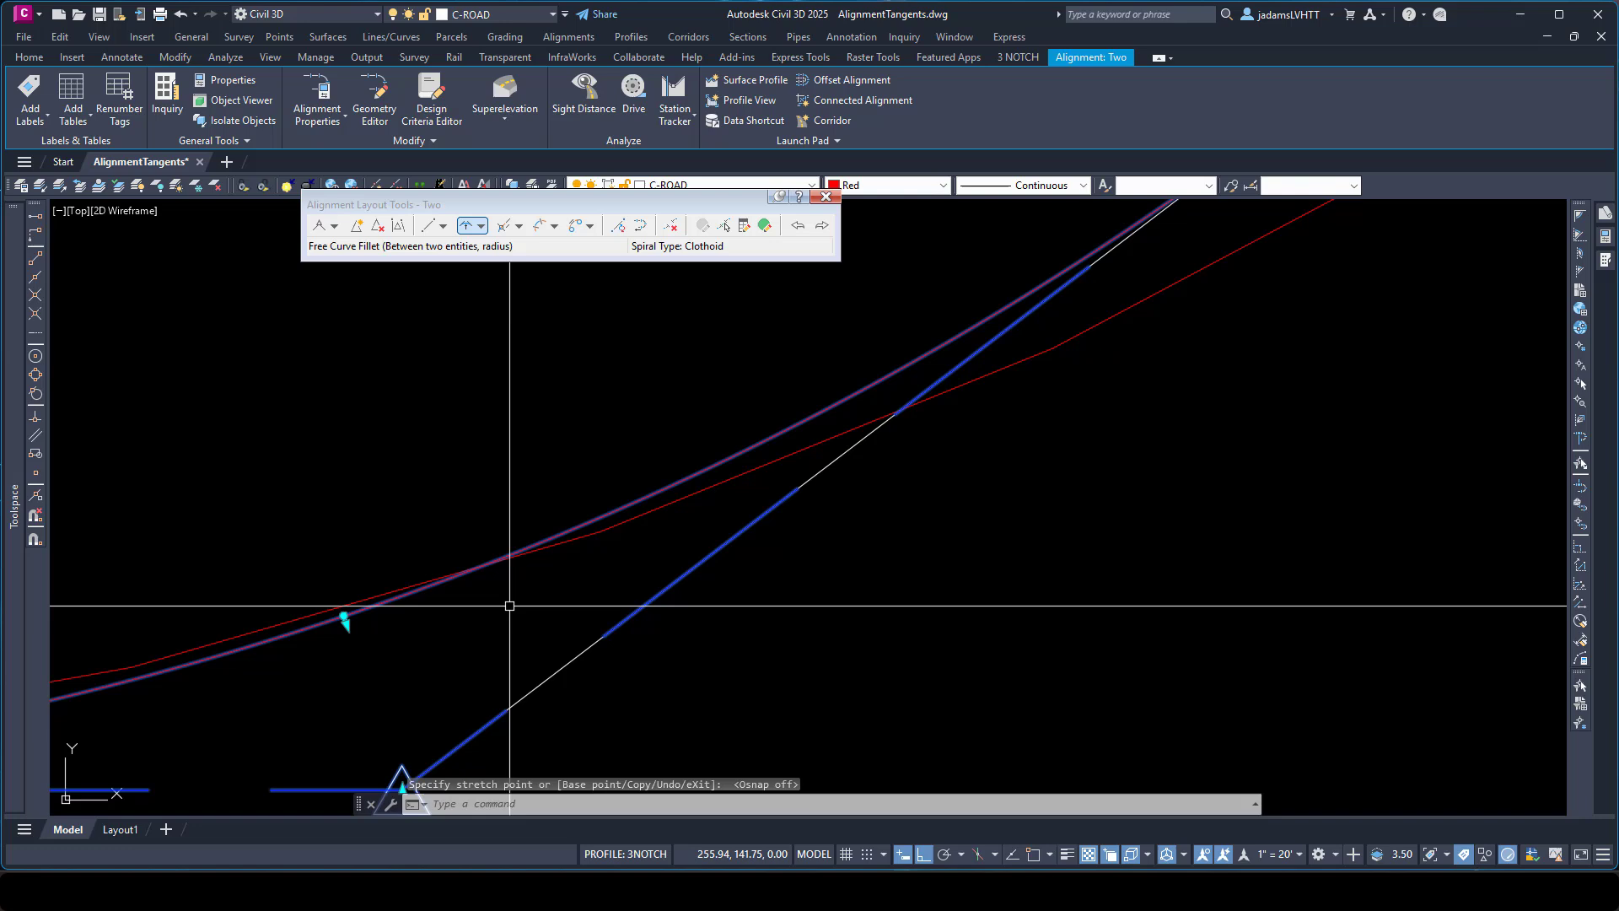
{"action": "scroll", "coordinate": [506, 607], "scroll_direction": "down", "scroll_amount": 4}
{"action": "key", "text": "Escape"}
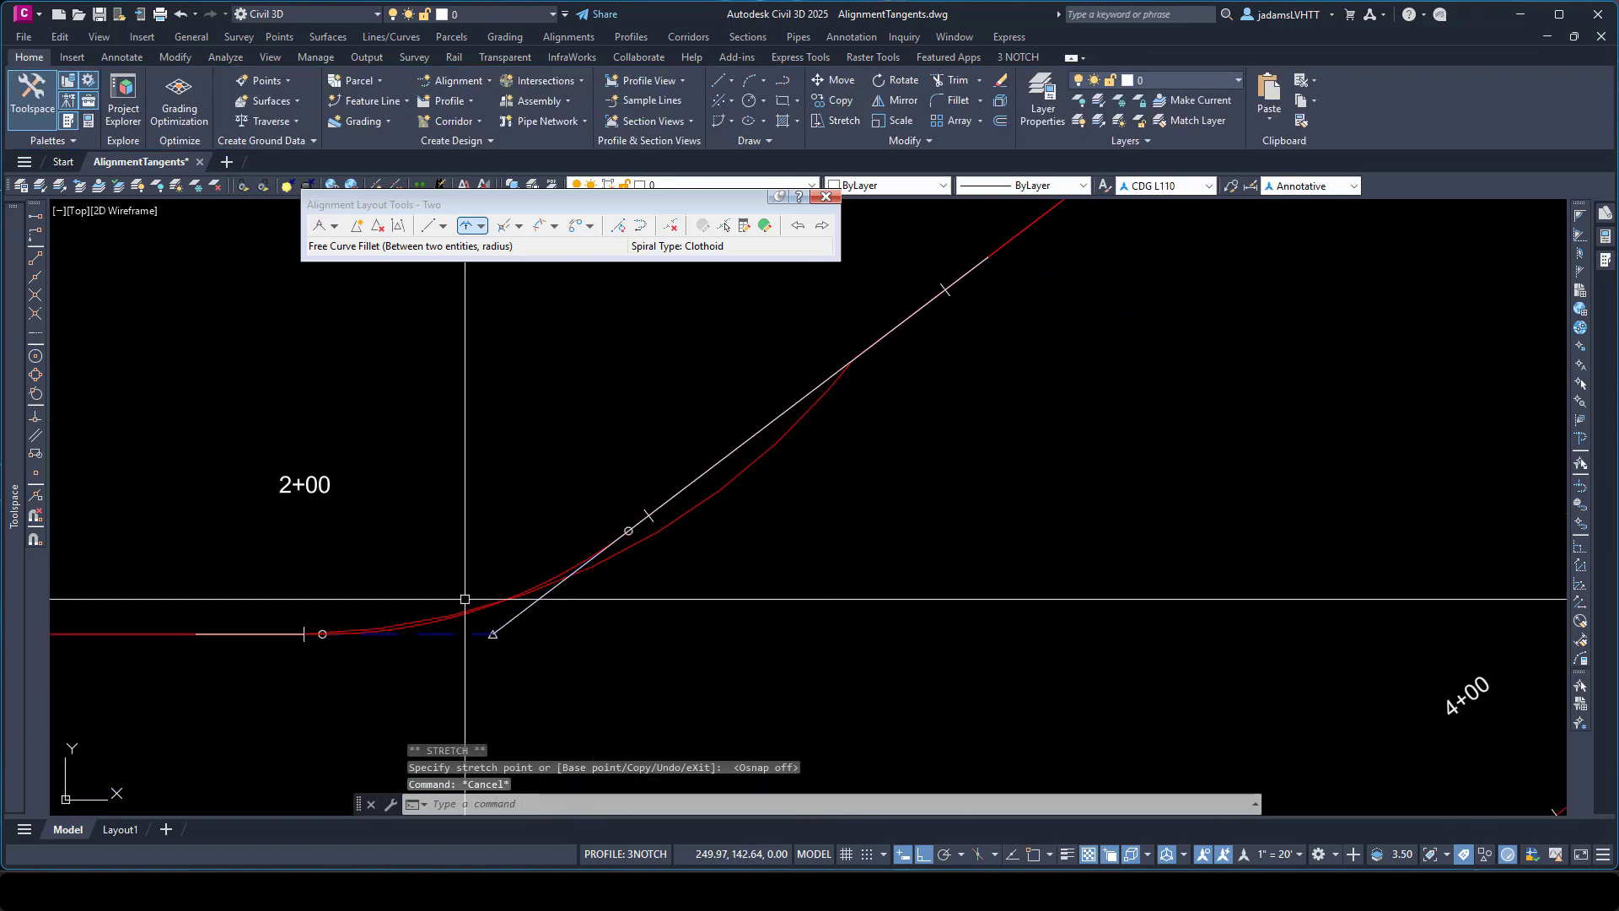
{"action": "scroll", "coordinate": [465, 598], "scroll_direction": "down", "scroll_amount": 3}
{"action": "scroll", "coordinate": [623, 481], "scroll_direction": "down", "scroll_amount": 3}
{"action": "scroll", "coordinate": [560, 633], "scroll_direction": "up", "scroll_amount": 4}
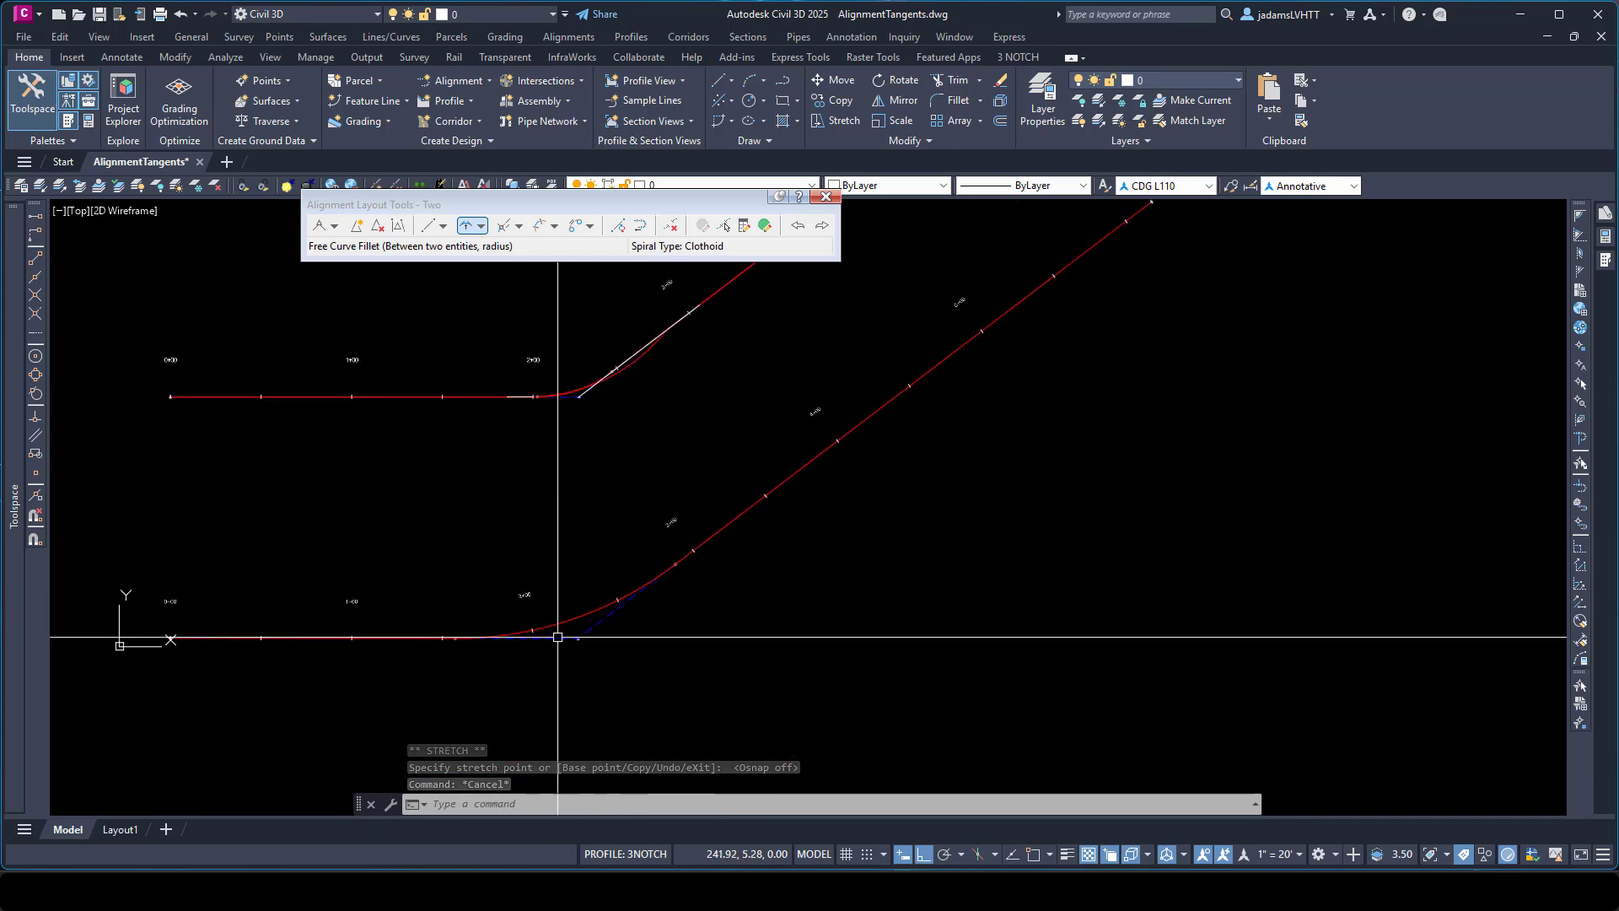
{"action": "scroll", "coordinate": [675, 552], "scroll_direction": "up", "scroll_amount": 2}
{"action": "scroll", "coordinate": [531, 666], "scroll_direction": "down", "scroll_amount": 2}
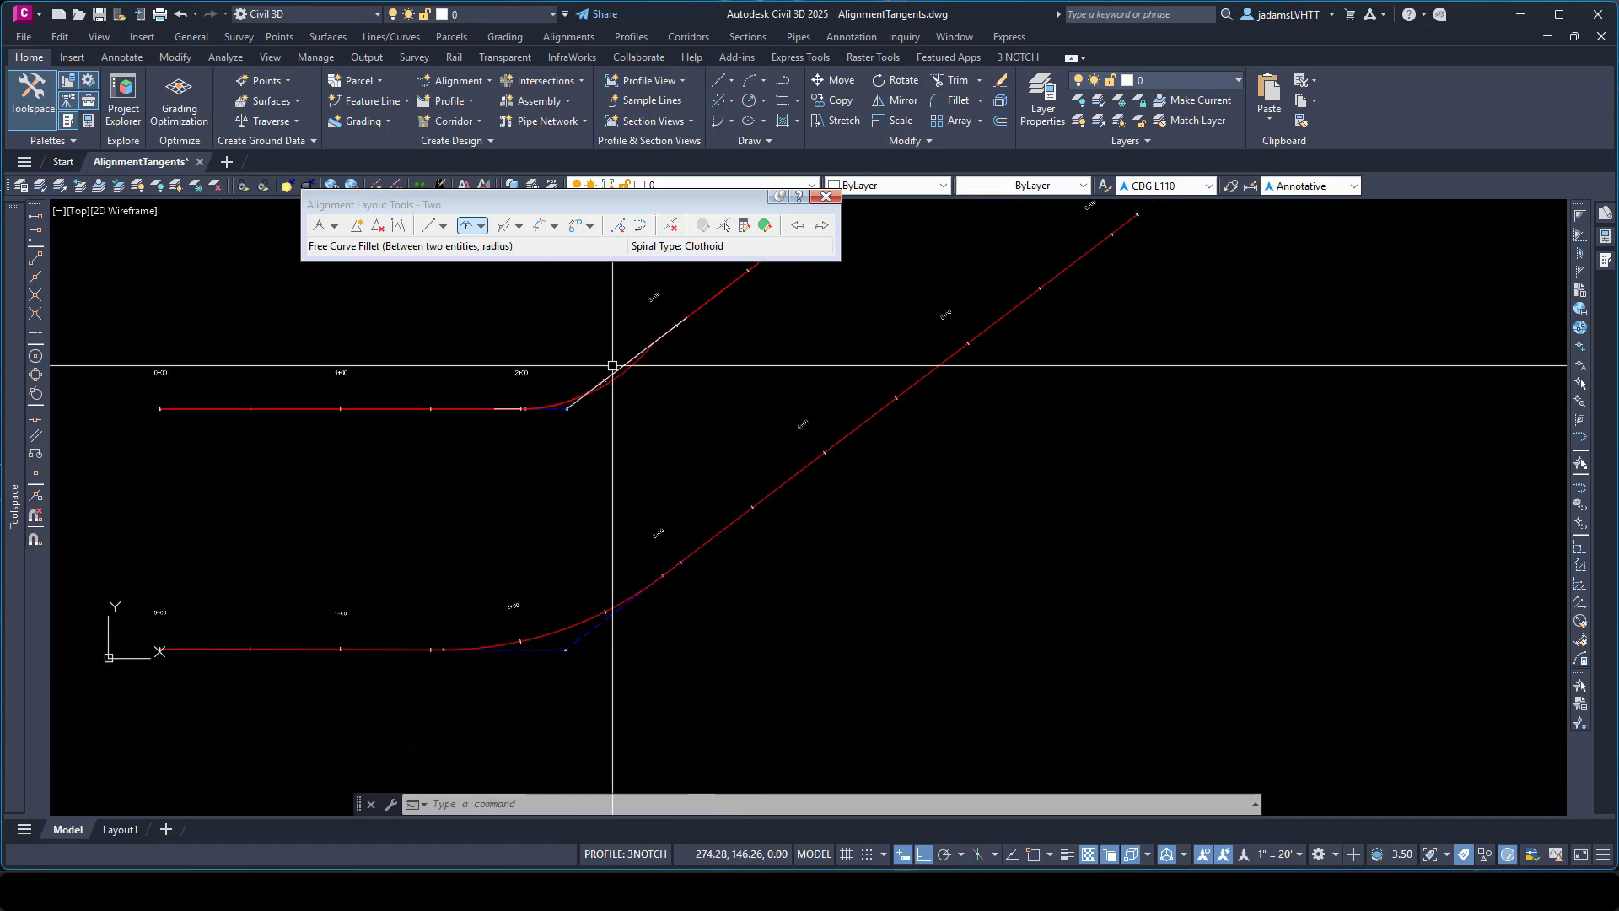